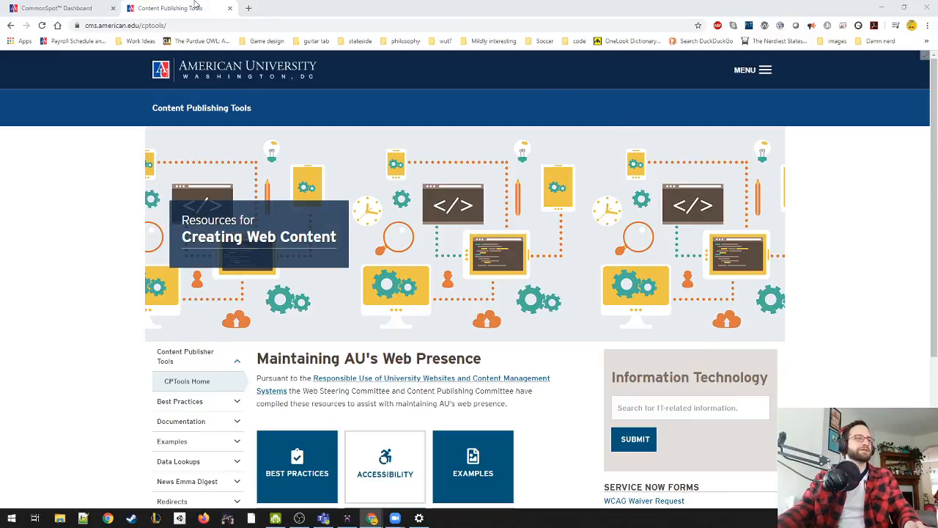
Step: Open the Example Homepage from the My Changes list on the CommonSpot dashboard in a separate tab
click(66, 8)
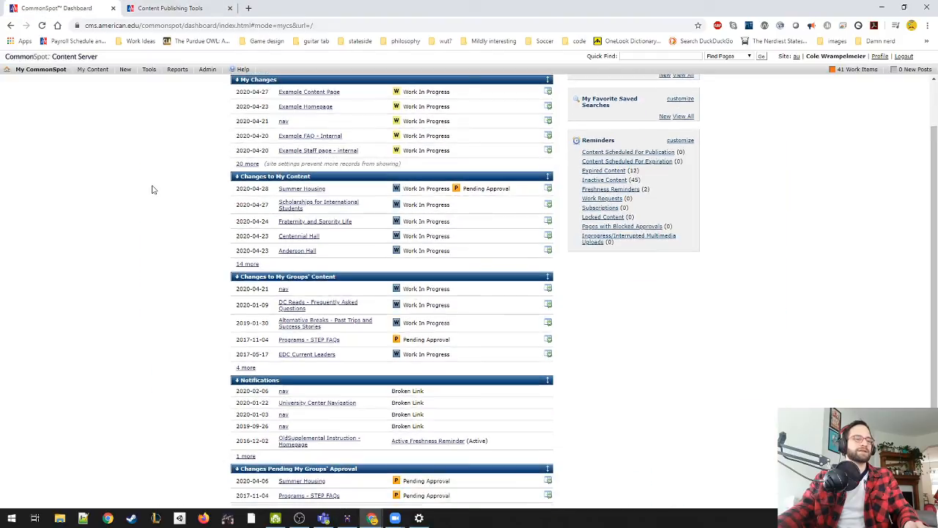
click(196, 7)
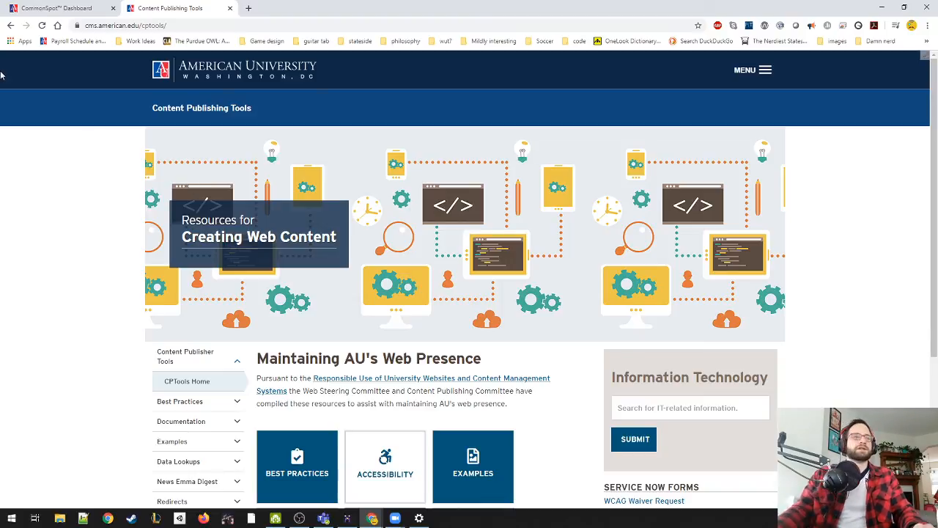
click(45, 6)
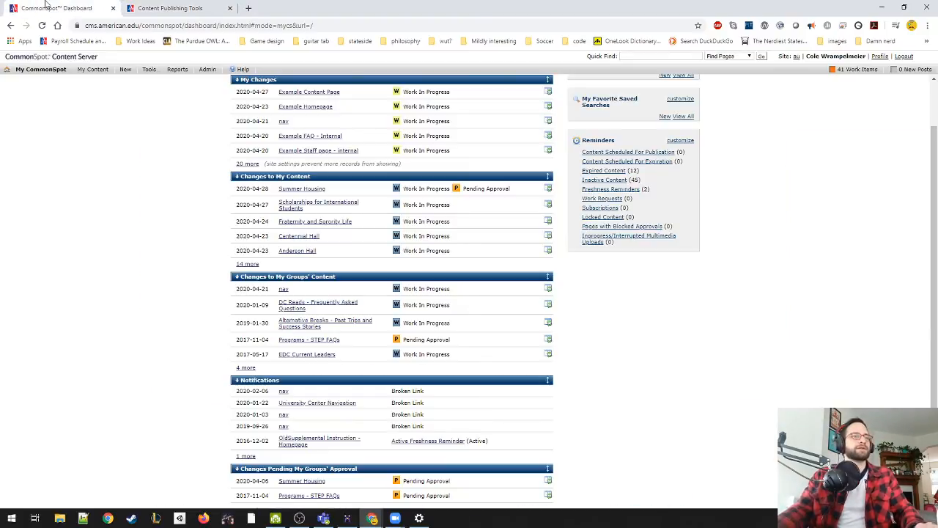
scroll(308, 208, up, 1)
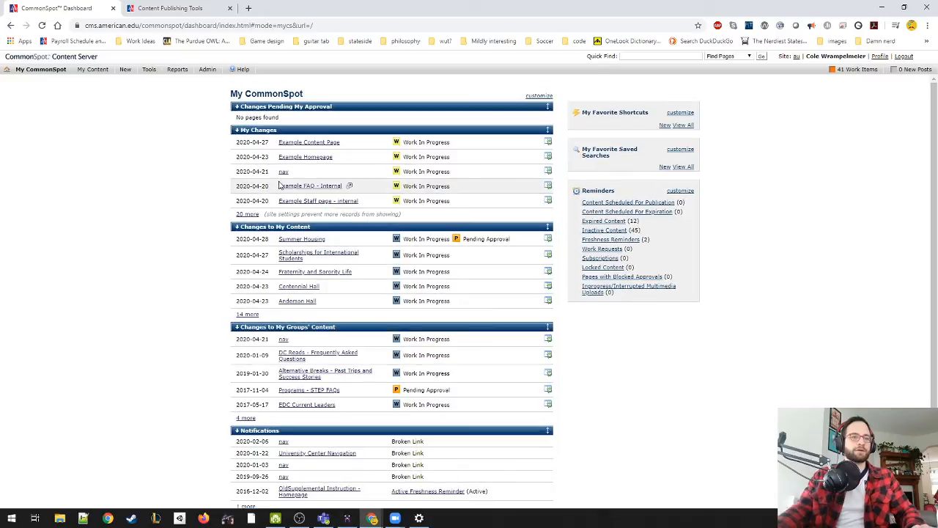
click(341, 157)
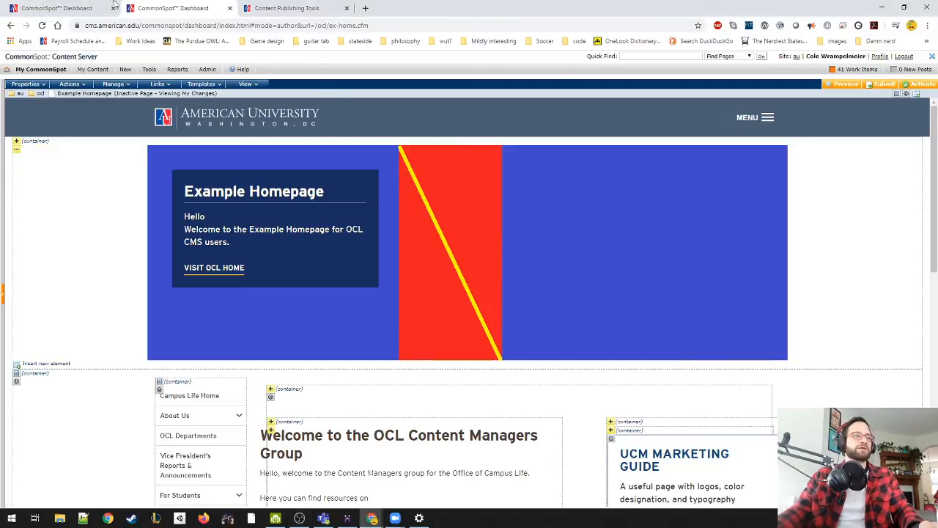
Step: Revisit the My CommonSpot dashboard and the Content Publishing Tools site, and look over the Example Homepage
click(89, 8)
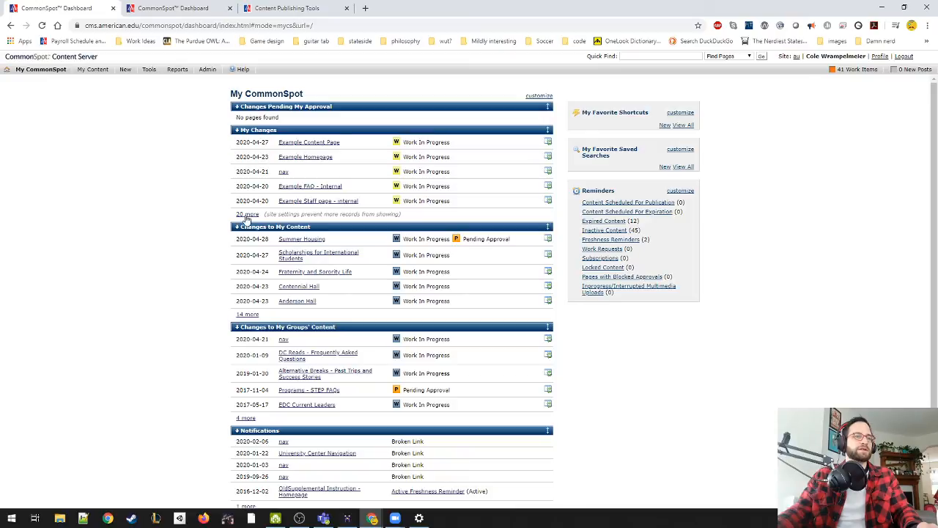
click(212, 6)
click(277, 6)
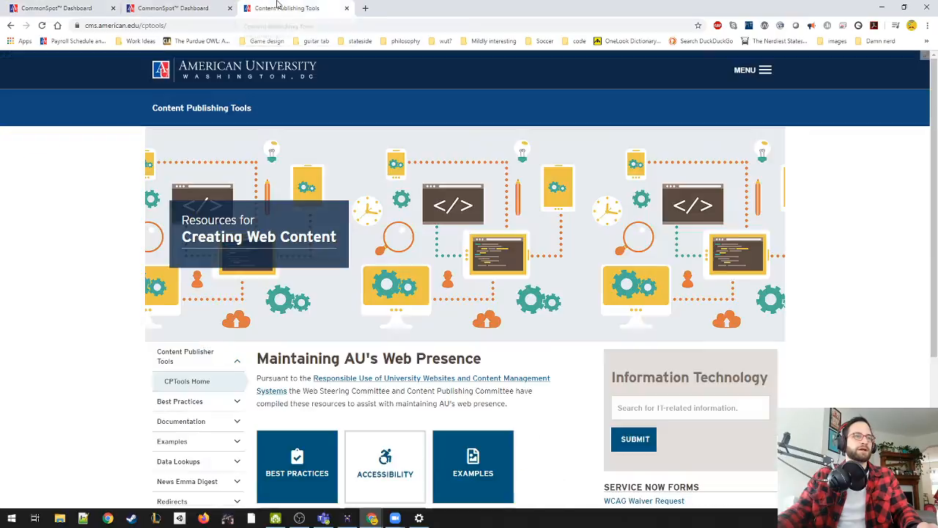
click(176, 6)
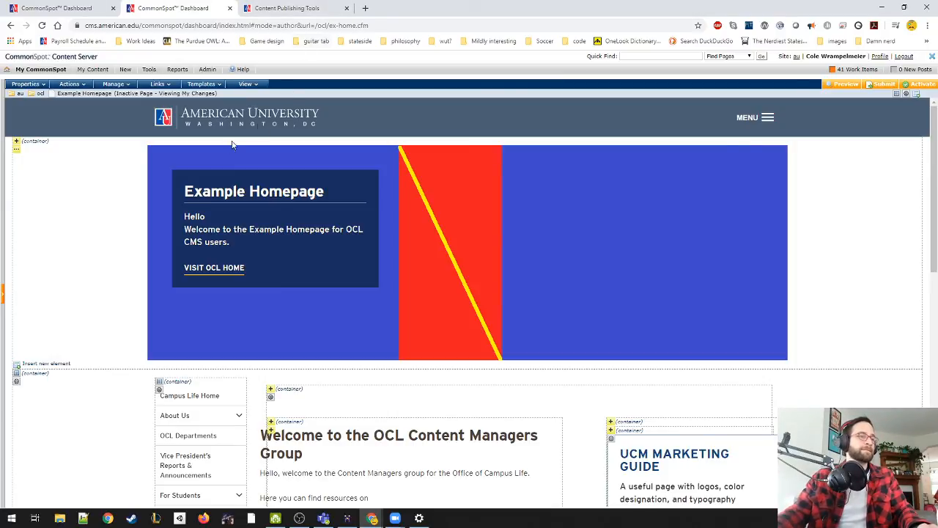
scroll(242, 138, down, 4)
scroll(110, 220, up, 4)
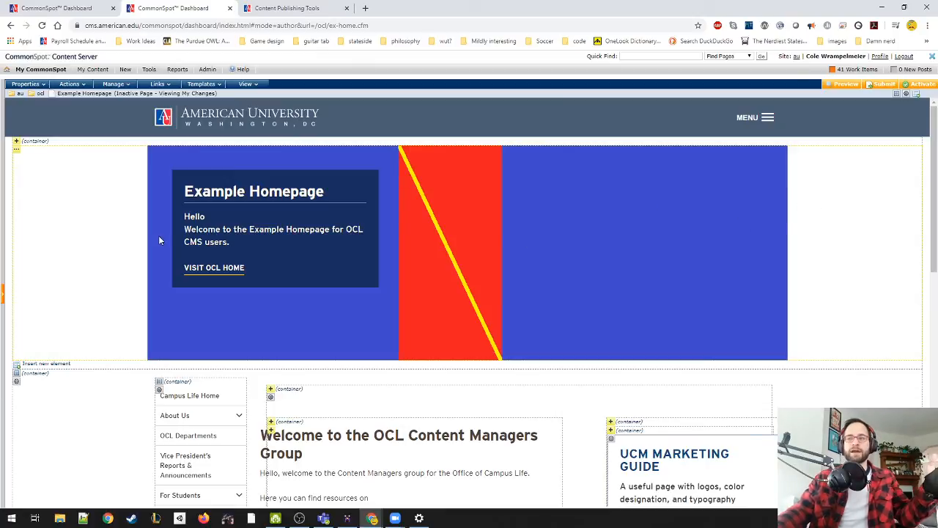
Step: Open the Content Page example from the homepage's Example Pages section and show it in author mode
scroll(488, 262, down, 10)
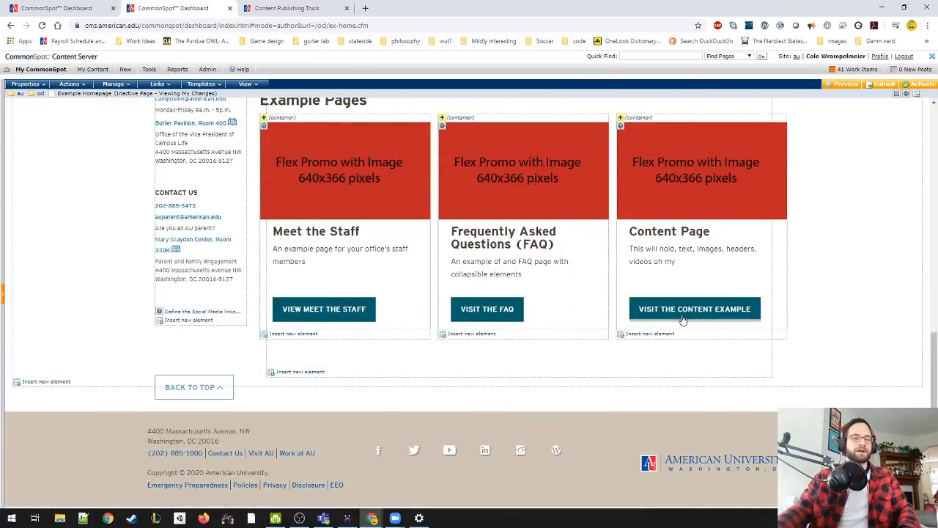
click(683, 313)
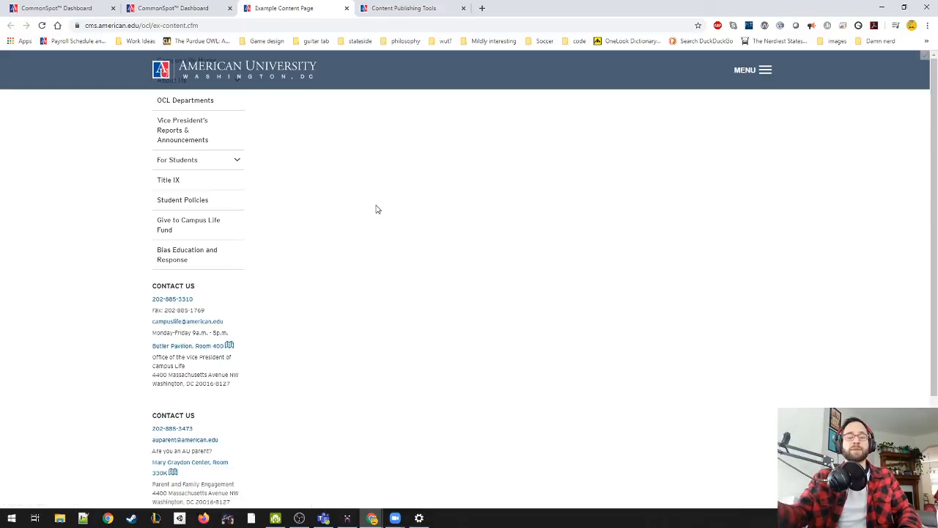
click(926, 56)
click(899, 80)
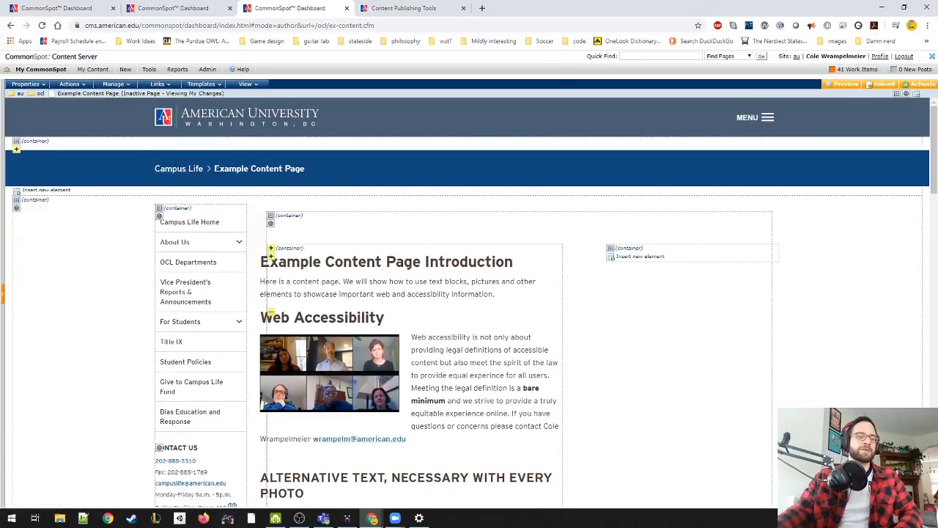
Step: Return to the Example Homepage and view the column layout options of the main content area's grid layout container
click(184, 8)
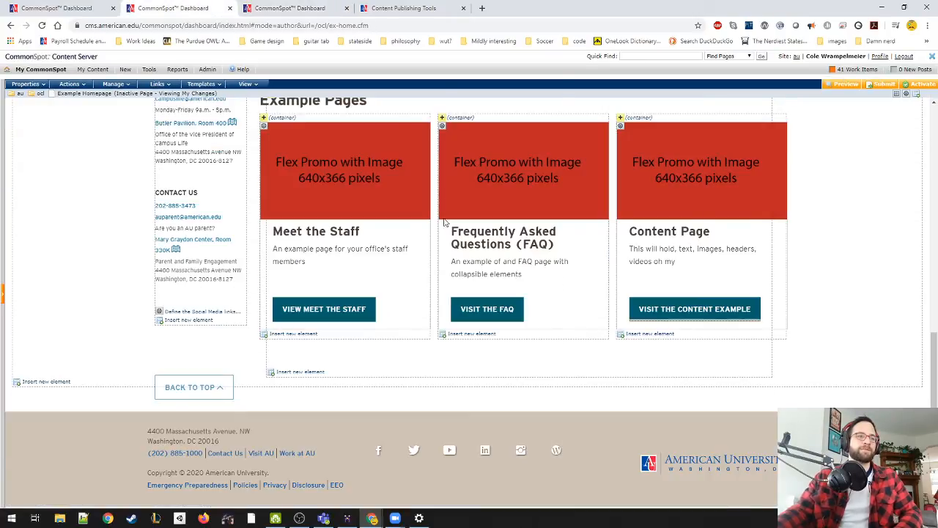
scroll(413, 255, up, 1)
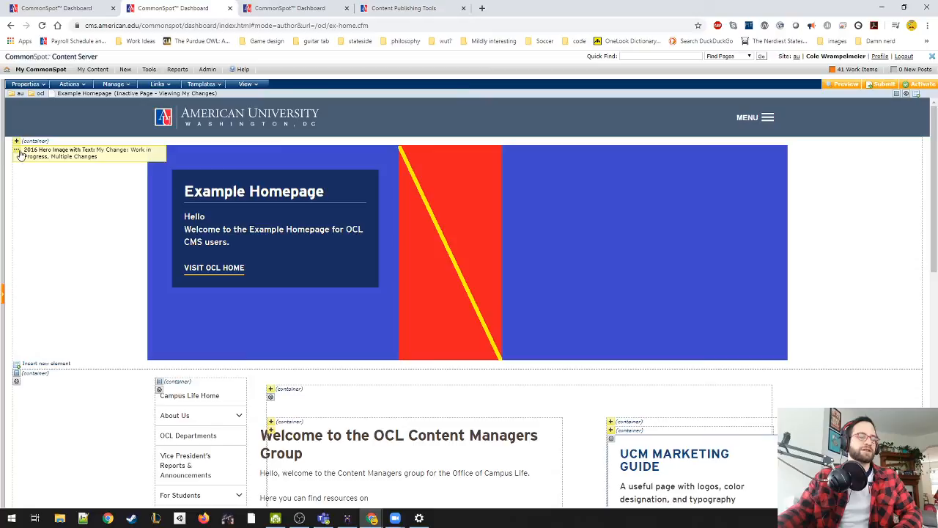
scroll(299, 222, down, 3)
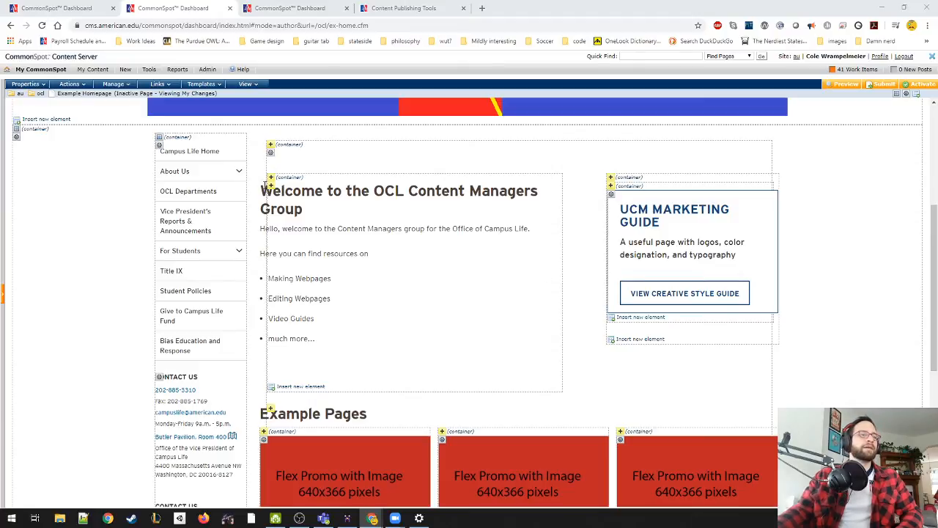
click(271, 156)
click(327, 181)
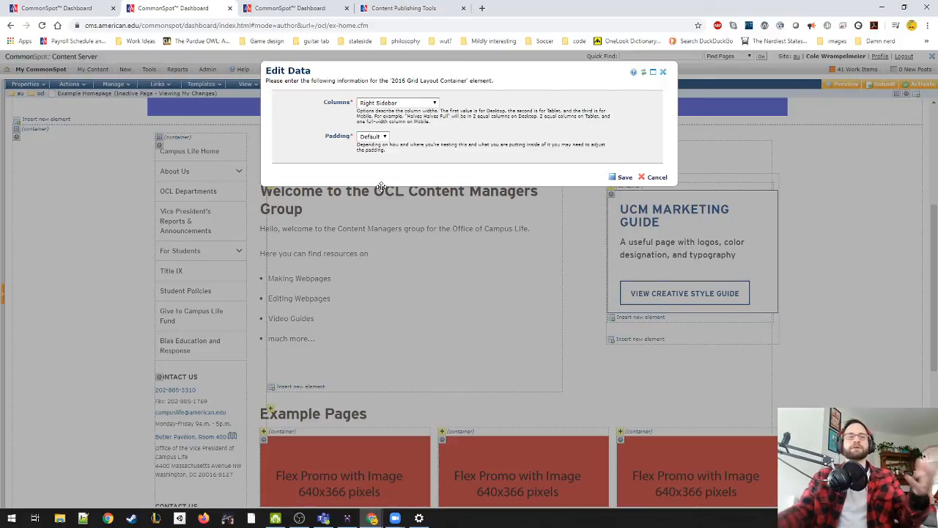
click(414, 103)
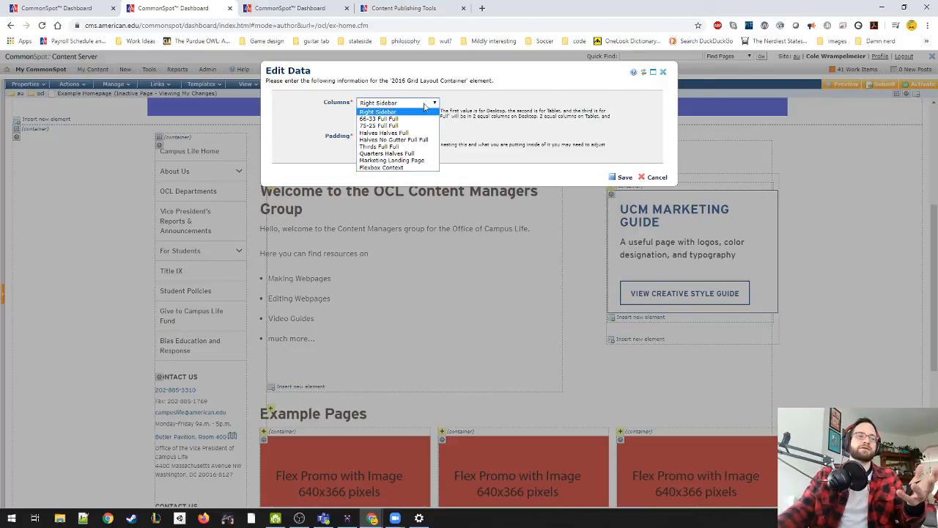
click(604, 125)
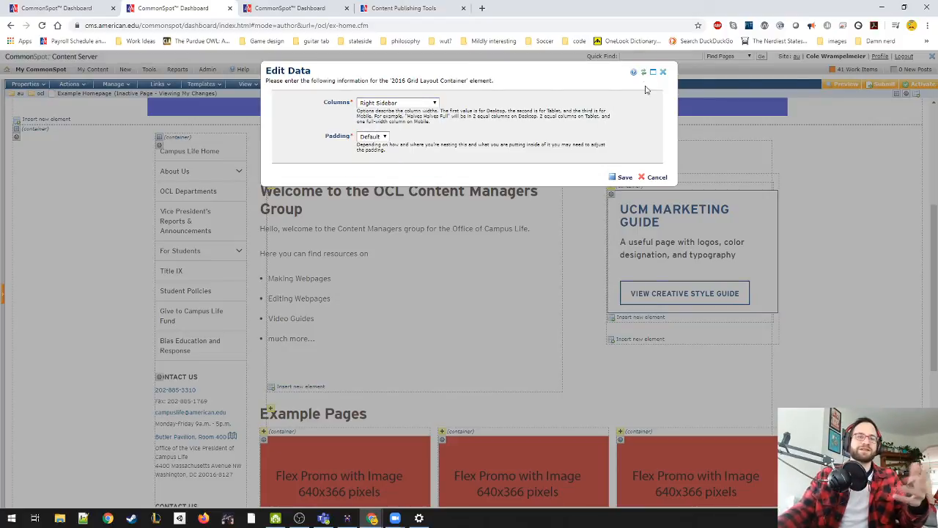
click(663, 72)
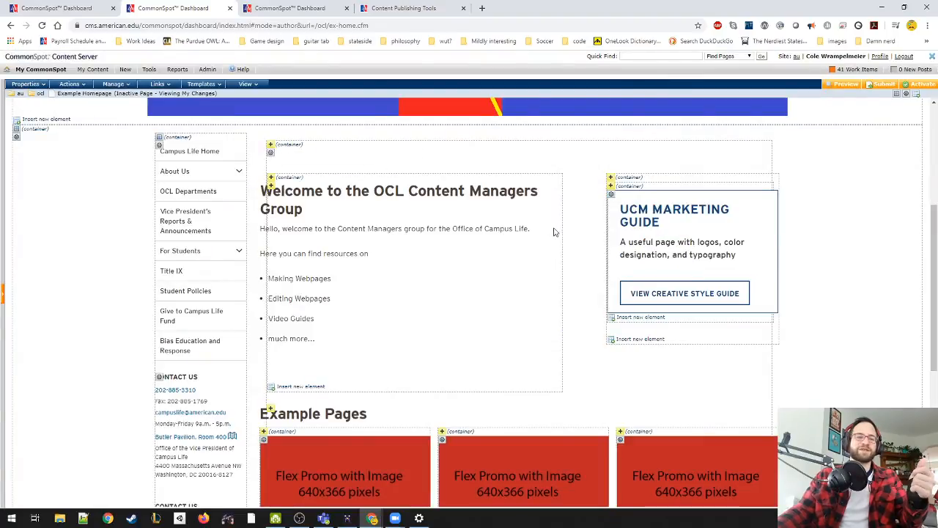
Step: Examine the Example Homepage's welcome text, marketing guide promo, example page promos, side navigation and contact blocks
scroll(513, 231, down, 2)
scroll(382, 220, up, 1)
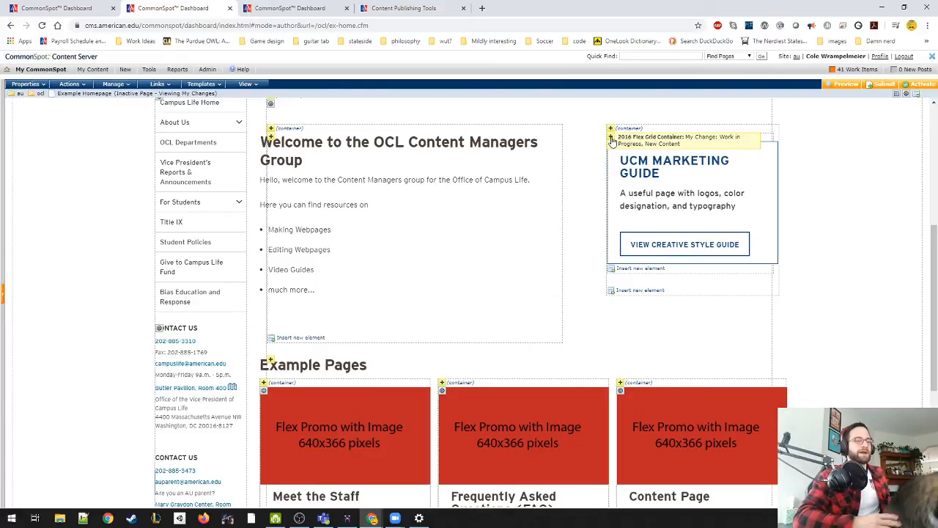
scroll(369, 253, down, 2)
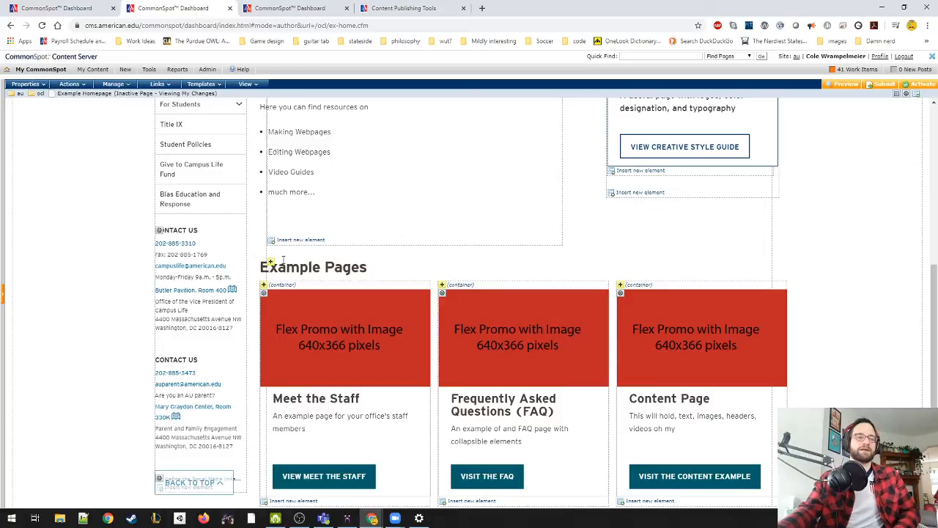
scroll(284, 296, down, 3)
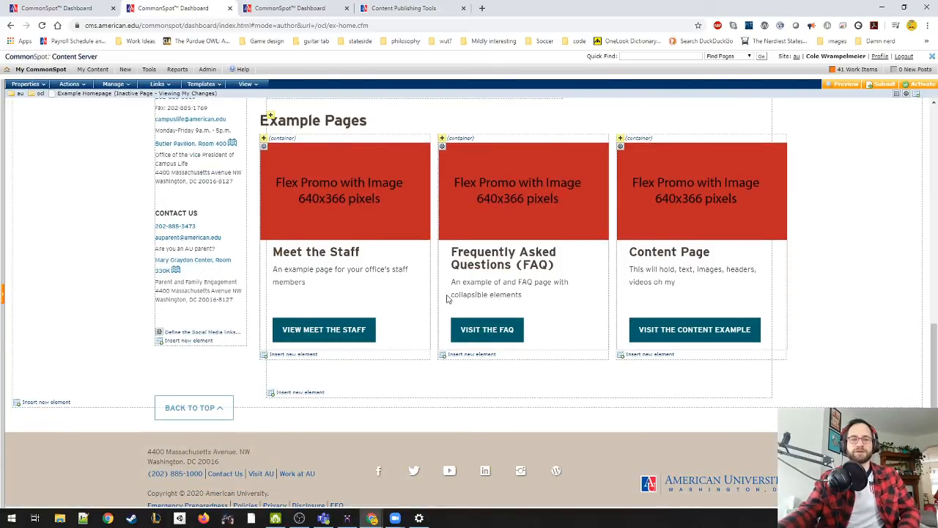
scroll(543, 331, up, 3)
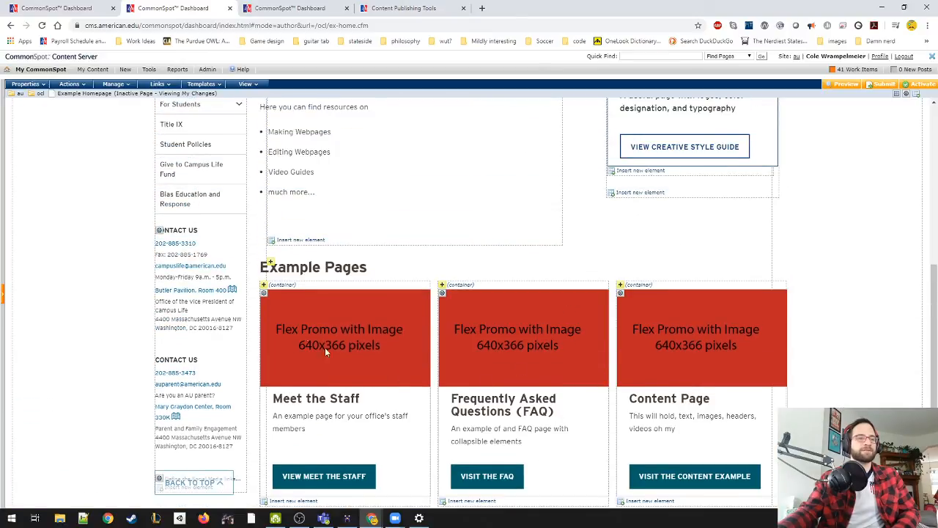
scroll(355, 362, up, 3)
scroll(533, 358, down, 2)
scroll(533, 358, down, 3)
scroll(533, 358, up, 2)
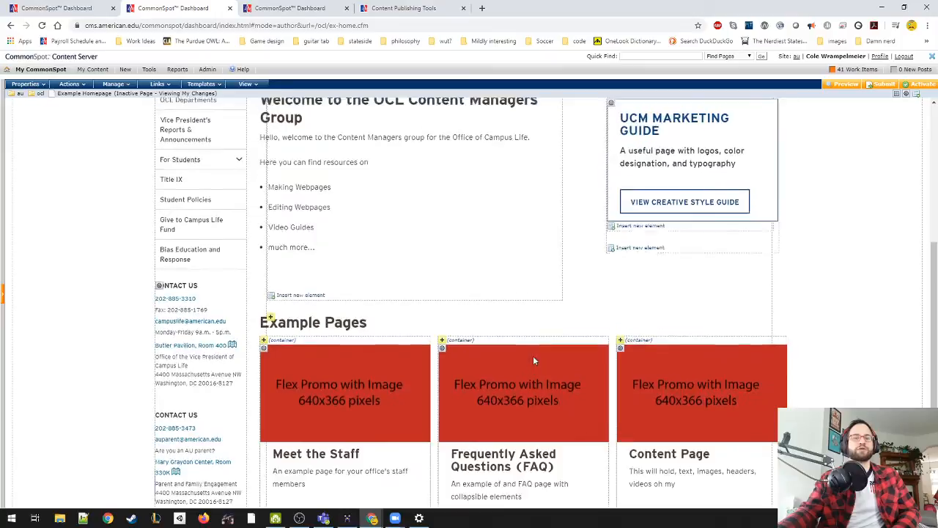
scroll(533, 355, up, 5)
scroll(140, 301, down, 2)
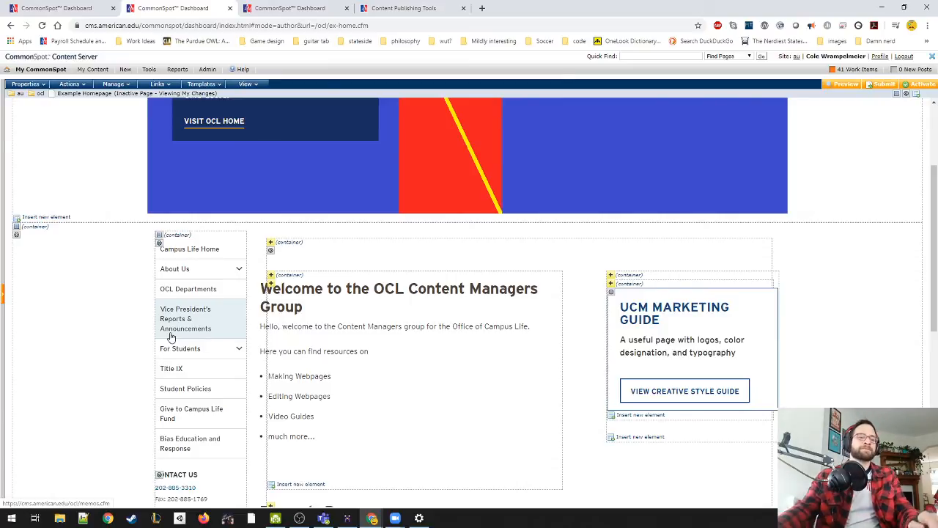
scroll(209, 363, down, 2)
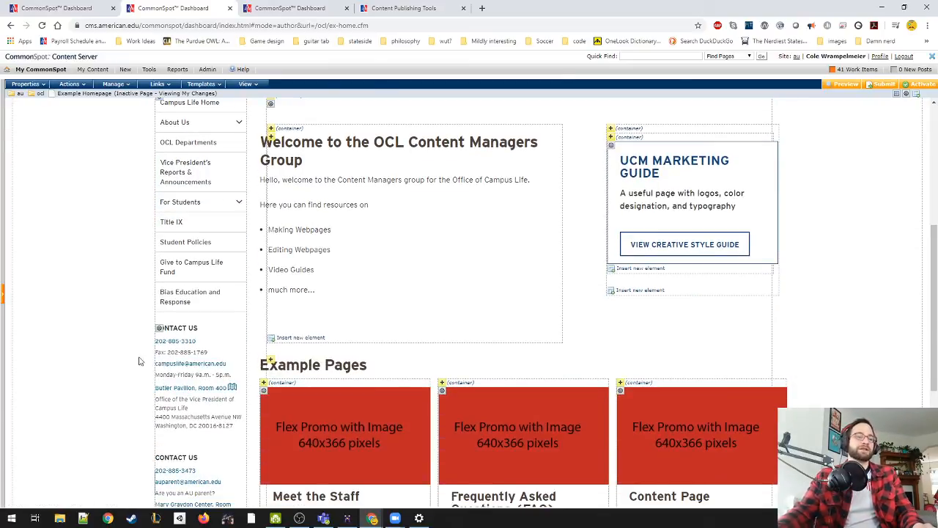
scroll(102, 341, down, 1)
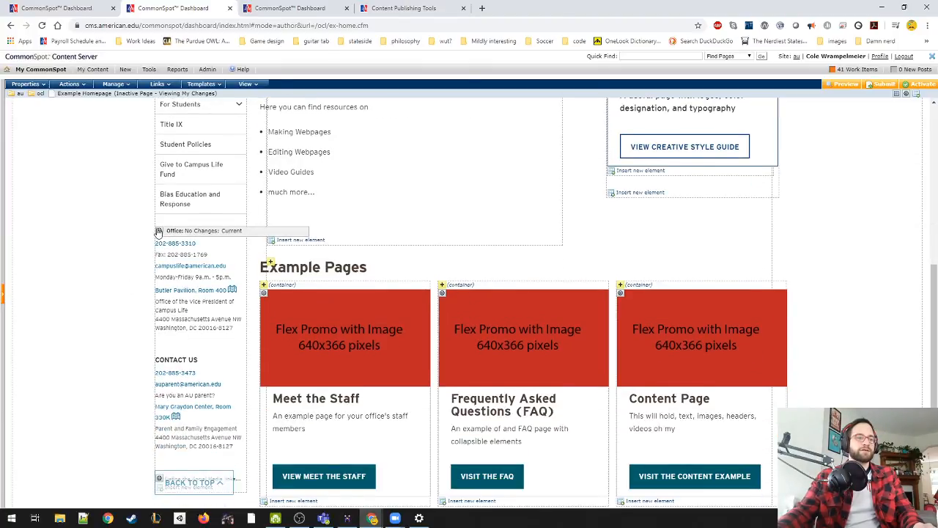
Step: Inspect the dynamic filter criteria of the Office contact element below the side navigation without saving changes
click(159, 233)
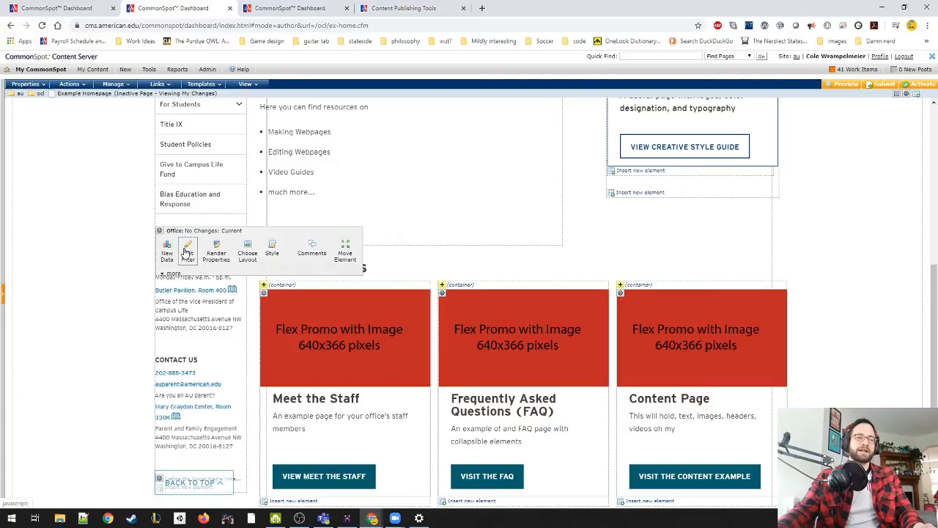
click(187, 251)
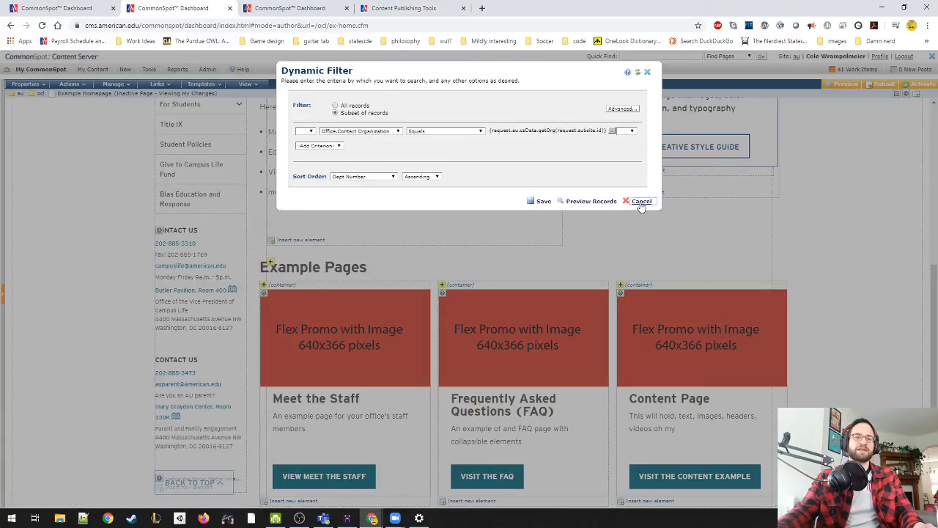
click(641, 203)
click(159, 236)
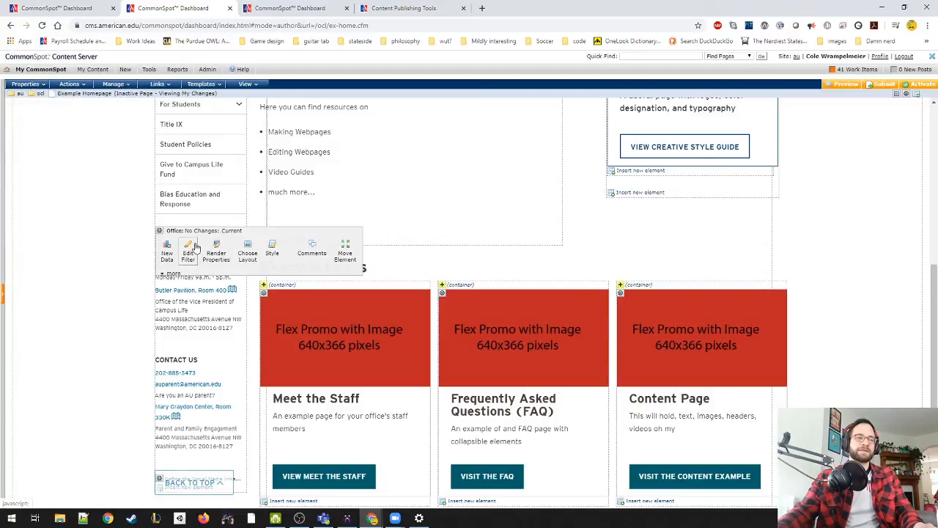
click(189, 252)
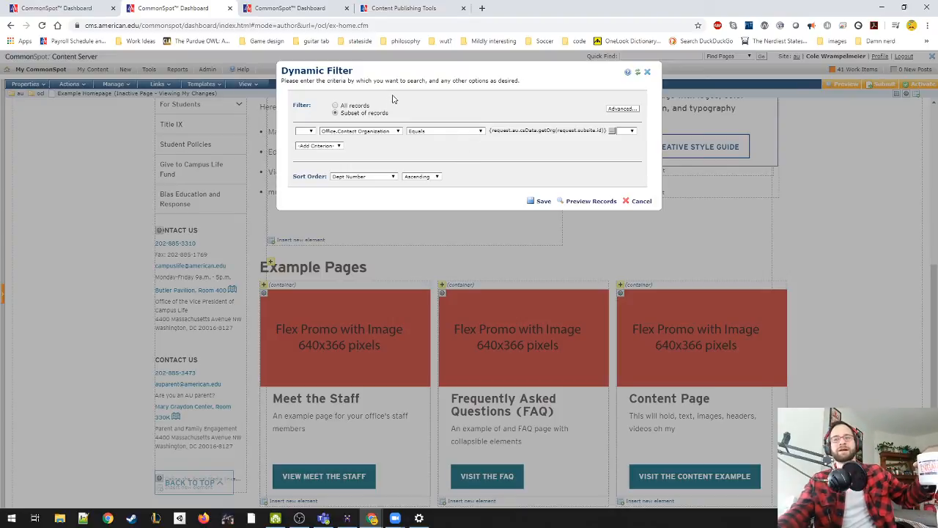
click(641, 202)
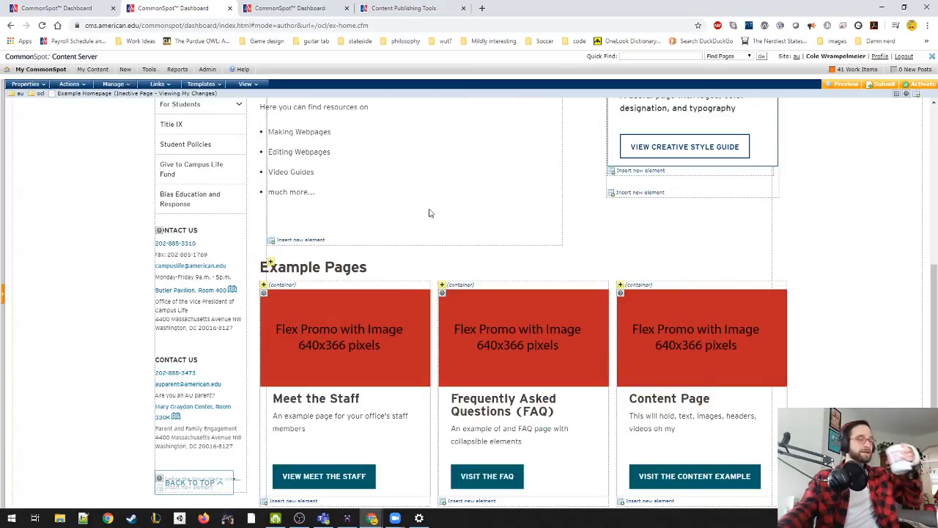
Step: Open the Meet the Staff example page from the Example Homepage and bring it into view
scroll(425, 218, up, 3)
click(290, 7)
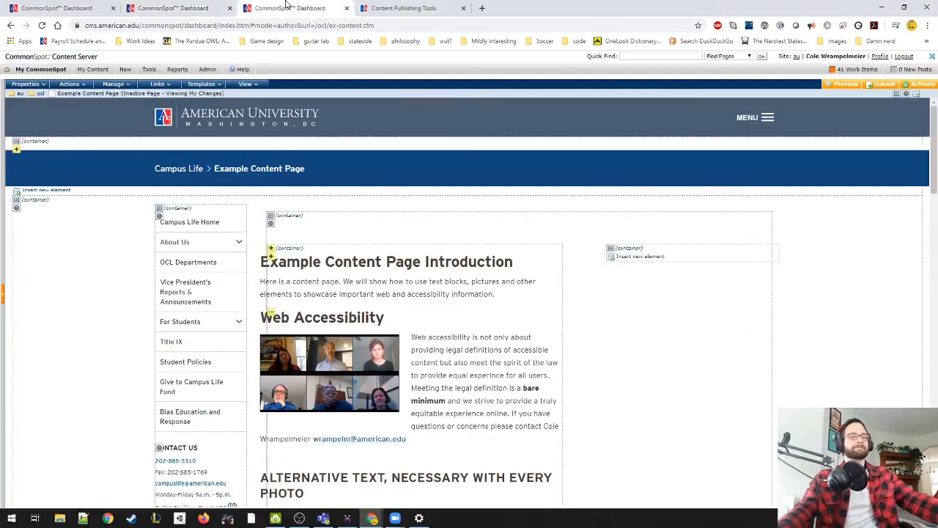
click(183, 7)
scroll(328, 361, down, 5)
click(315, 309)
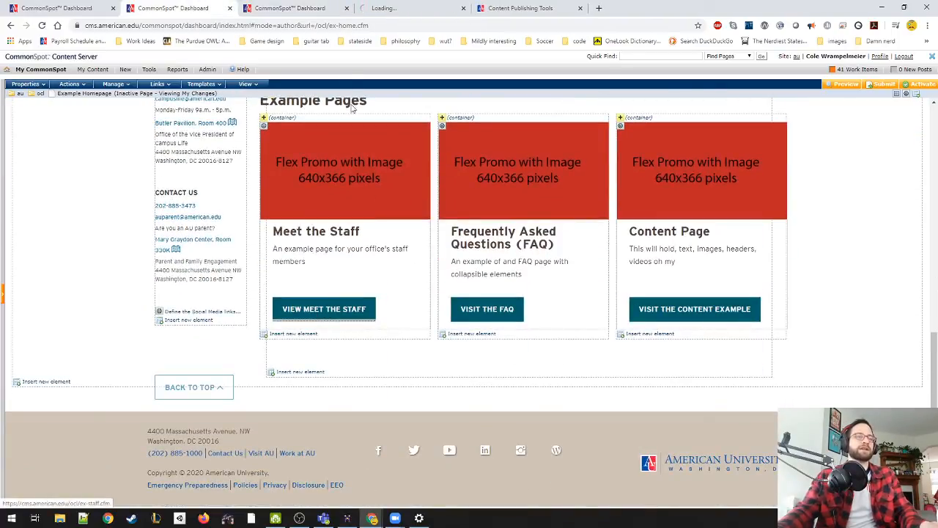
click(330, 9)
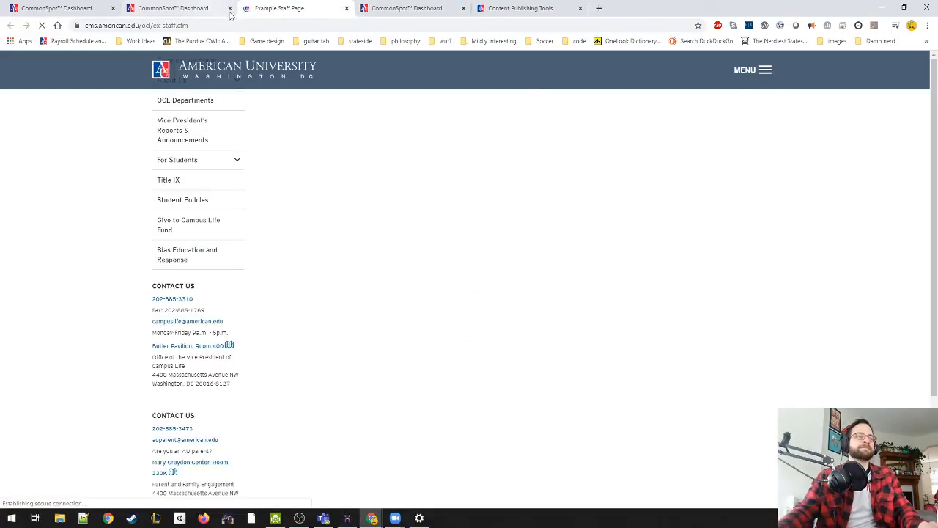
Step: Open the Example Staff Page for editing and show the records selected for its first Profile element
click(927, 59)
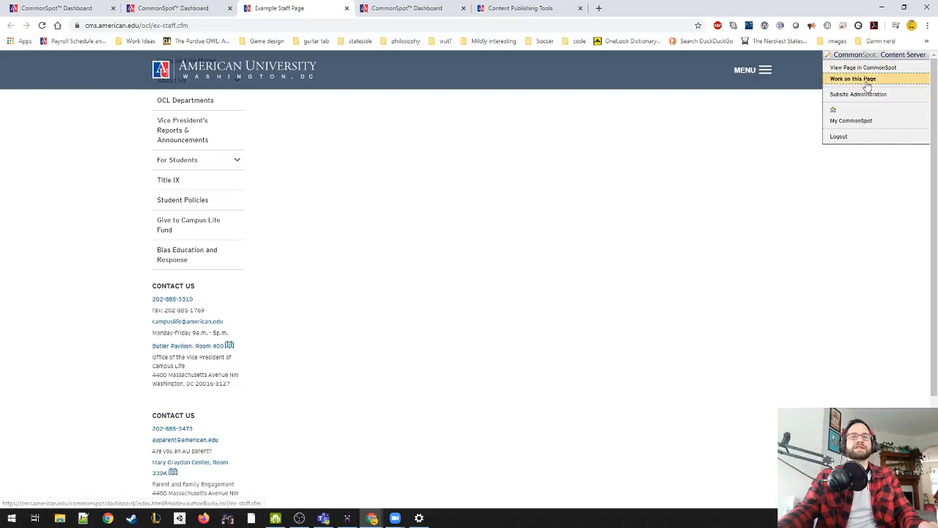
click(844, 82)
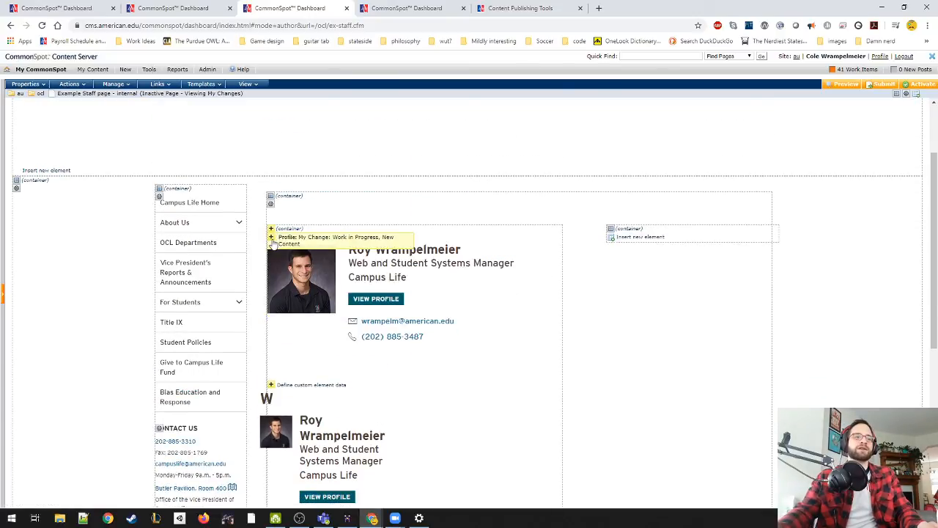
click(272, 240)
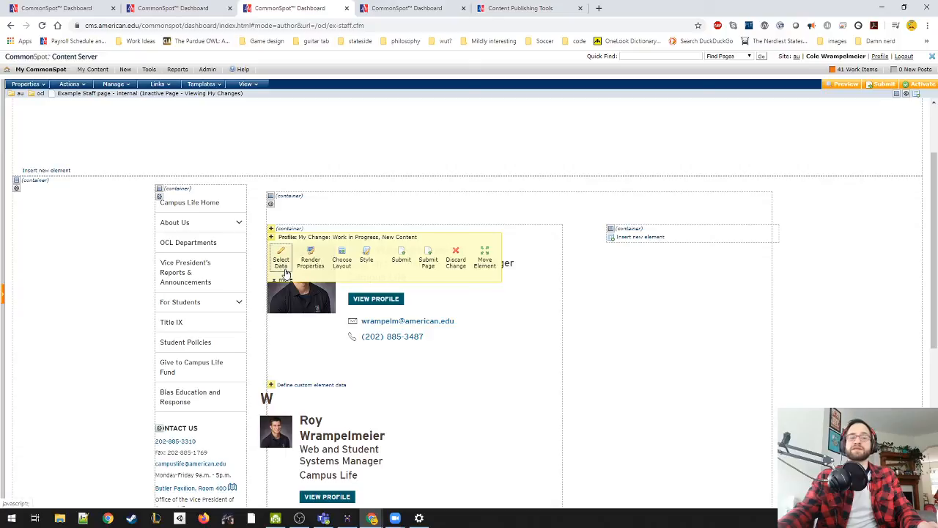
click(282, 264)
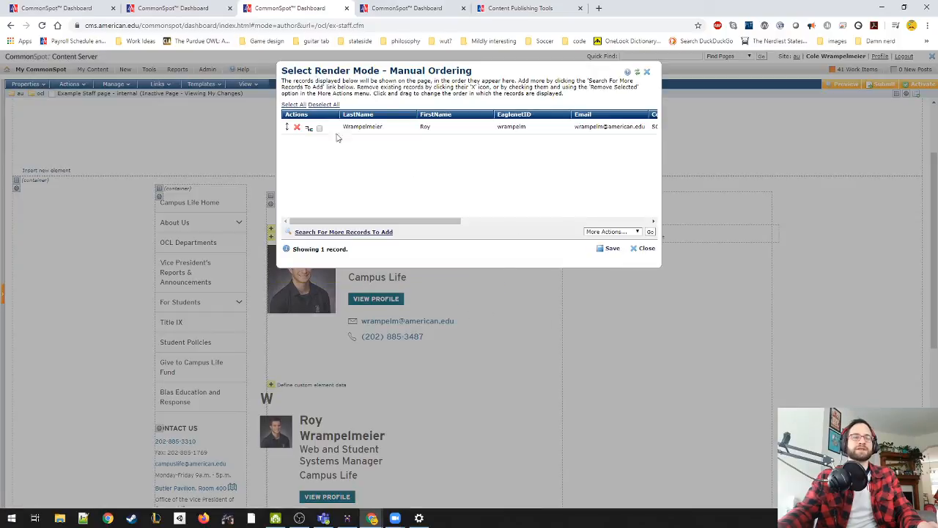
Step: Search the profile records for a Last Name that equals the staff member's shortened surname and close the results
click(358, 232)
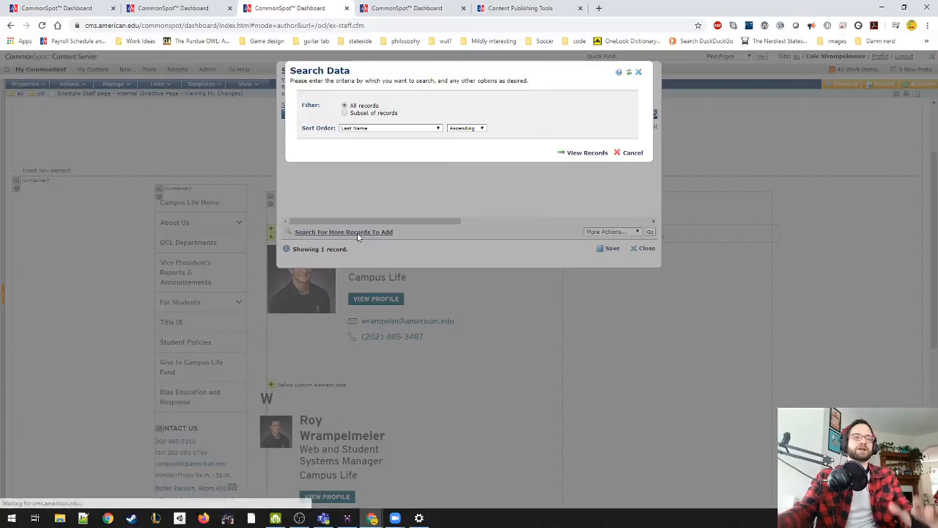
click(375, 113)
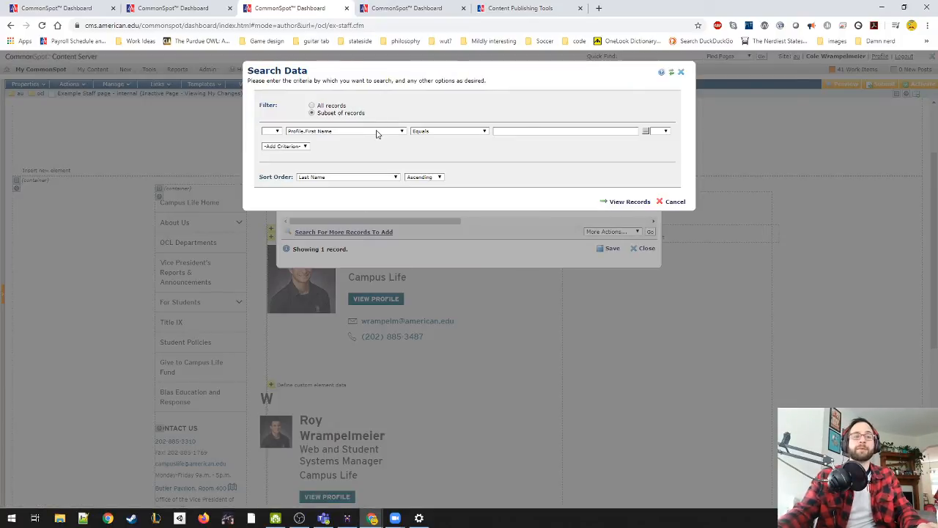
click(377, 131)
click(369, 147)
click(541, 132)
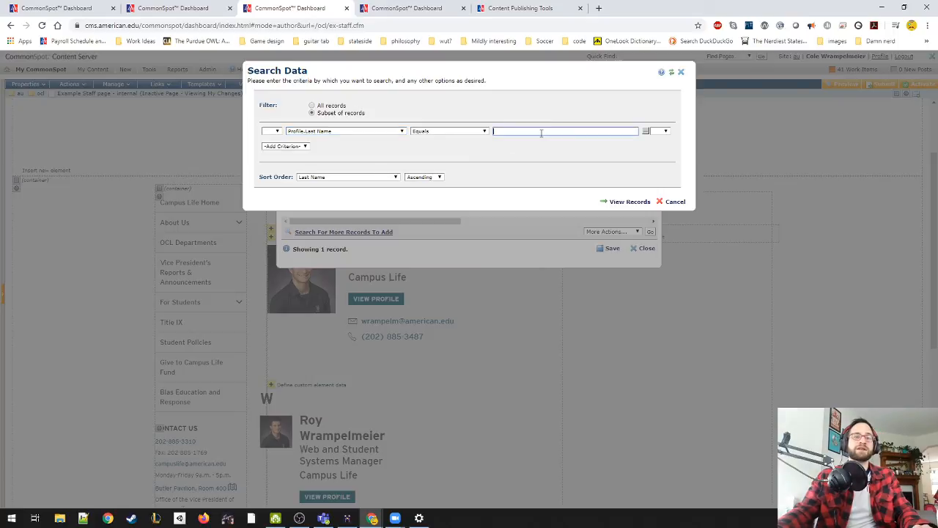
text(wrampelm)
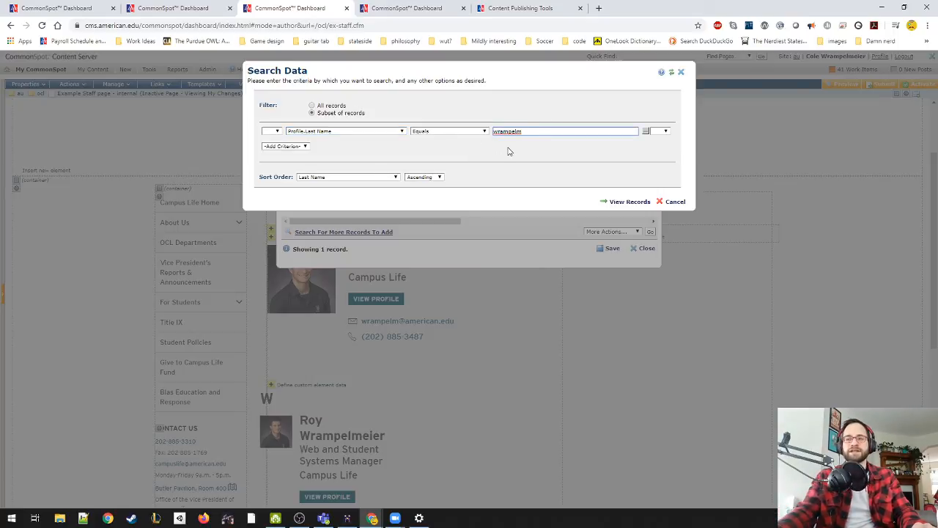
click(440, 130)
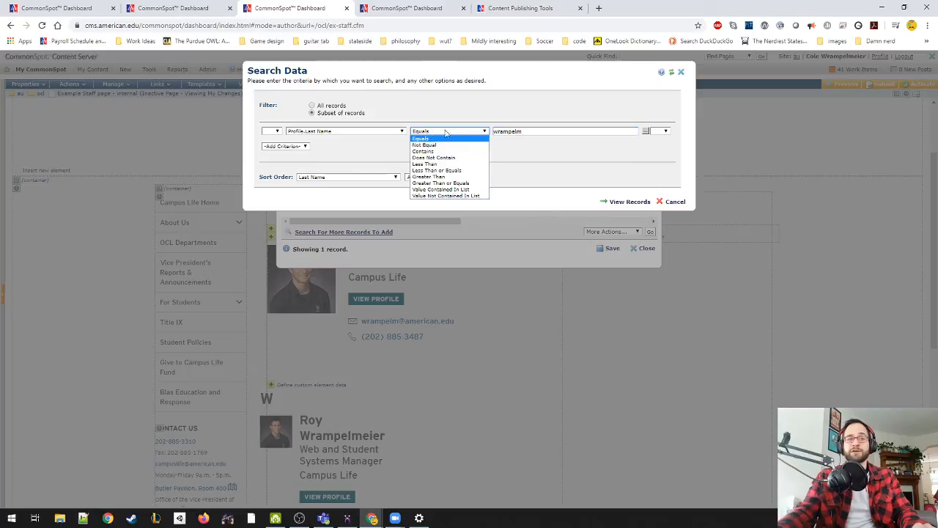
click(463, 130)
click(483, 132)
click(481, 137)
click(632, 202)
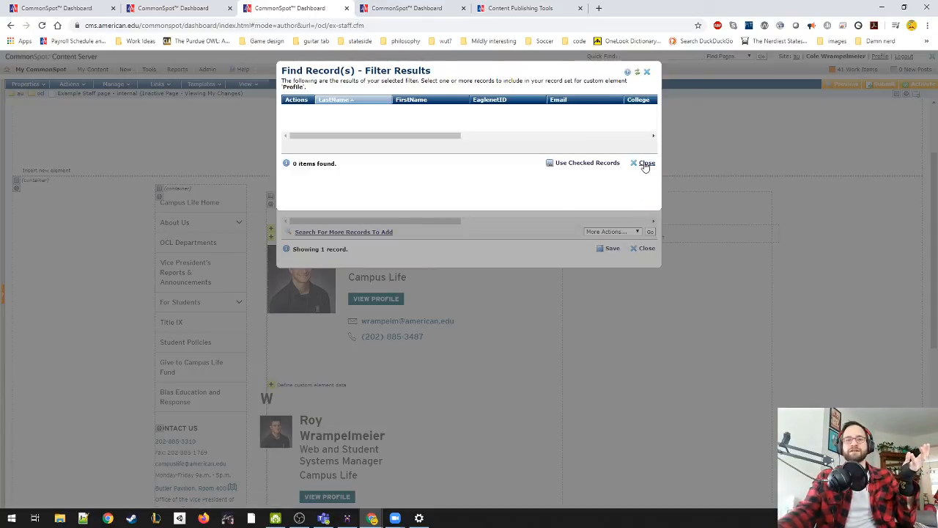
click(645, 163)
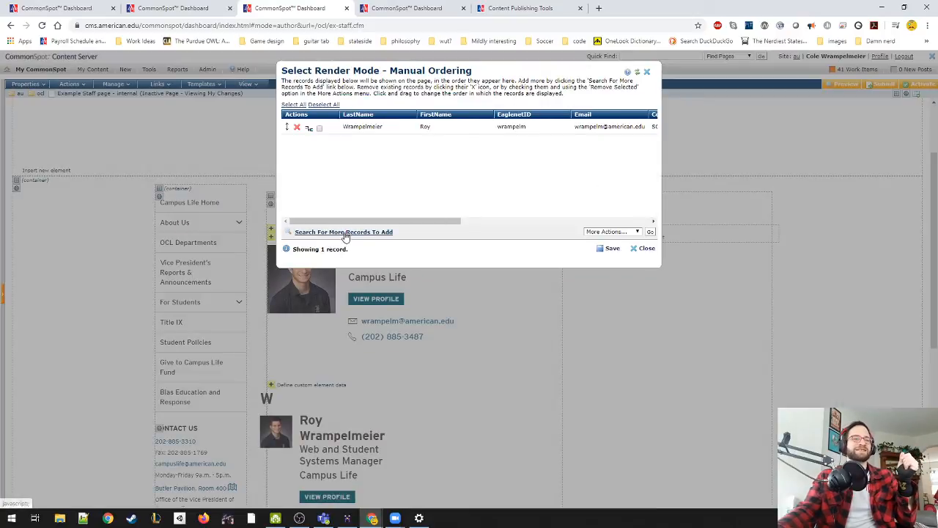
Step: Search the profile records for a Last Name that contains part of the staff member's surname, and close the record selection without saving
click(346, 232)
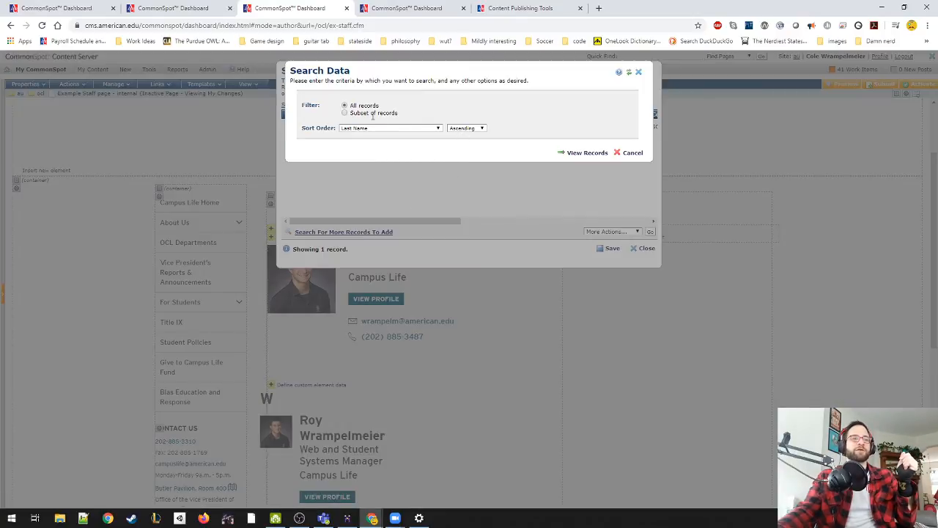
click(360, 114)
click(365, 134)
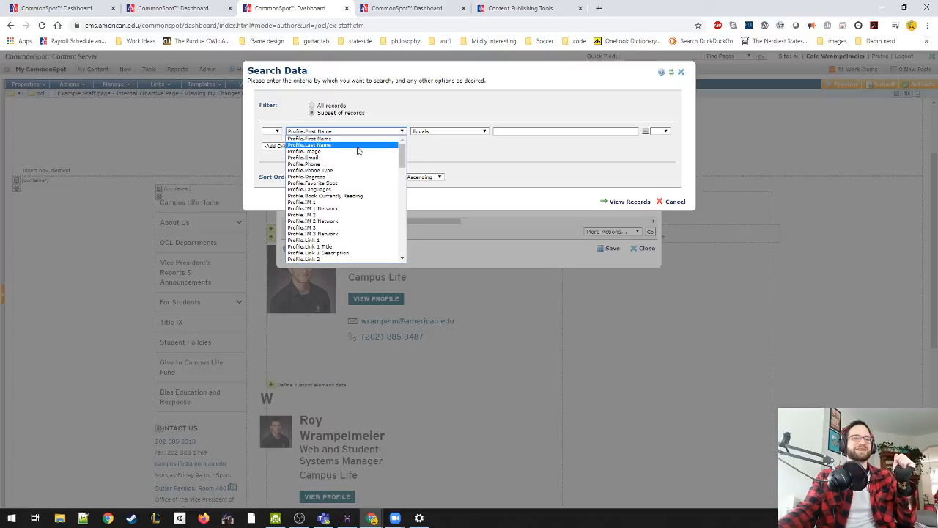
click(359, 144)
click(470, 133)
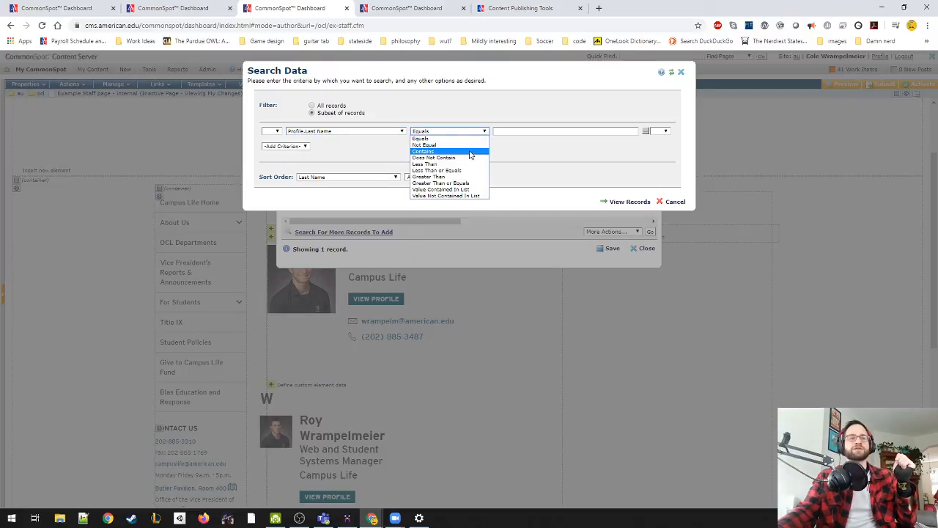
click(470, 152)
click(549, 130)
text(wrampe)
key(Return)
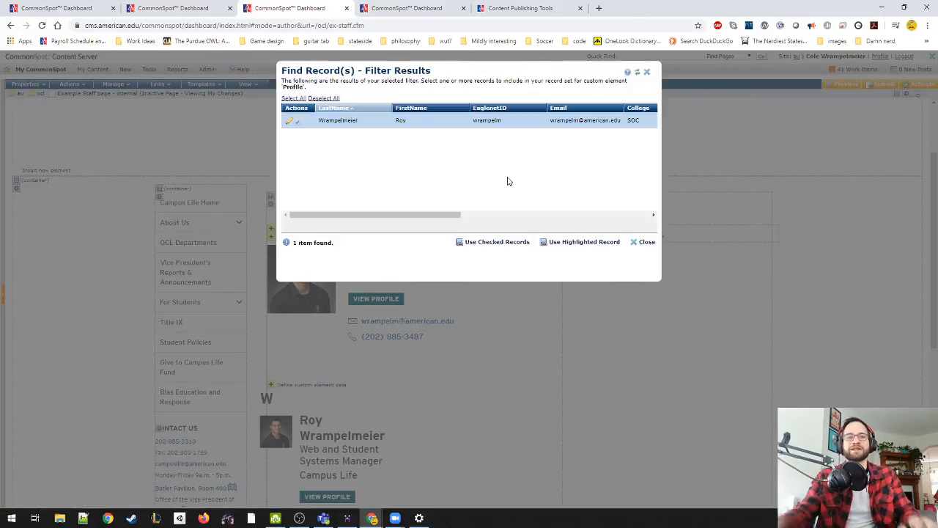
click(648, 244)
click(647, 250)
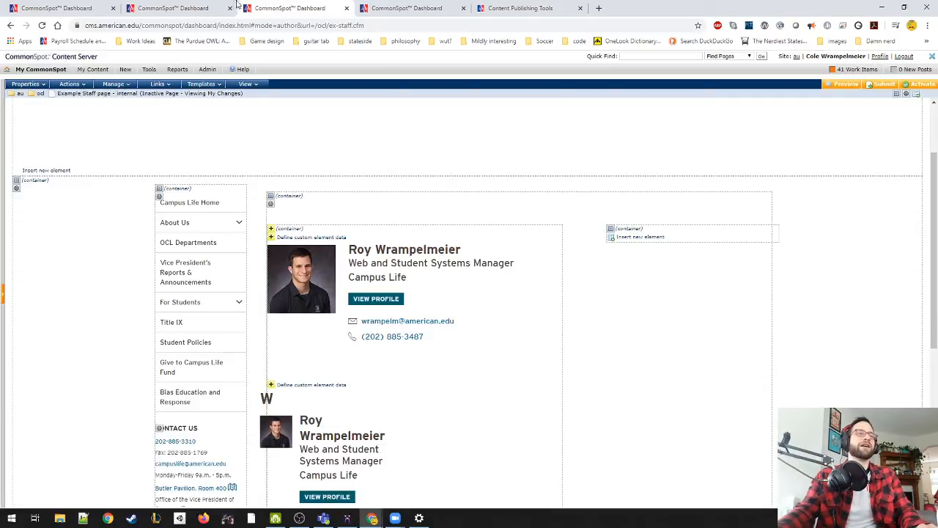
Step: Open the example Frequently Asked Questions page from the Example Homepage and switch it to its CommonSpot authoring view
click(173, 8)
click(480, 309)
drag(517, 11, 398, 3)
click(292, 6)
click(413, 8)
click(925, 57)
click(861, 67)
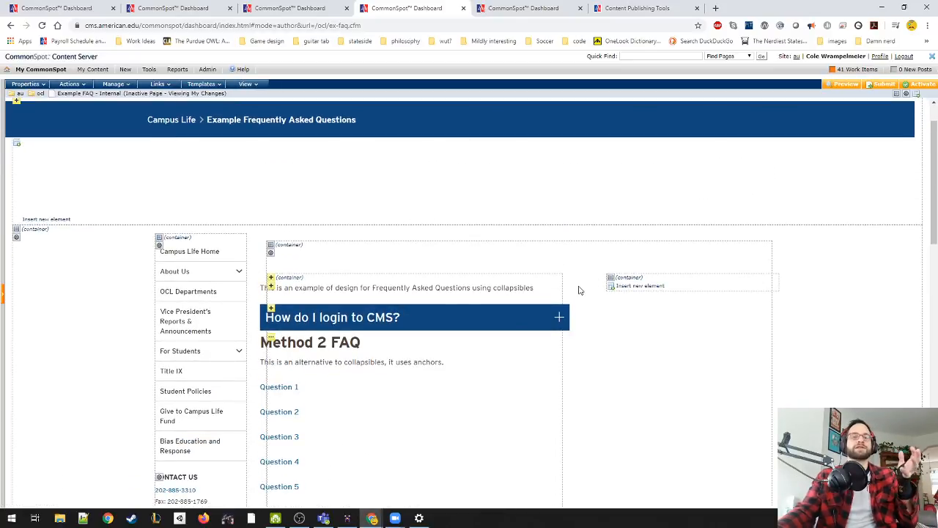
Step: Expand and collapse the "How do I login to CMS?" collapsible to demonstrate how it reveals its answer
click(566, 318)
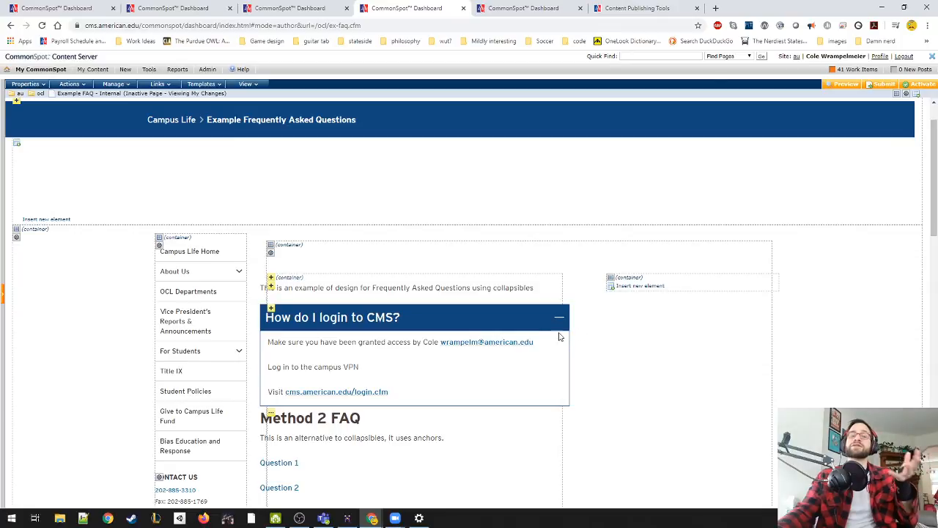
click(555, 319)
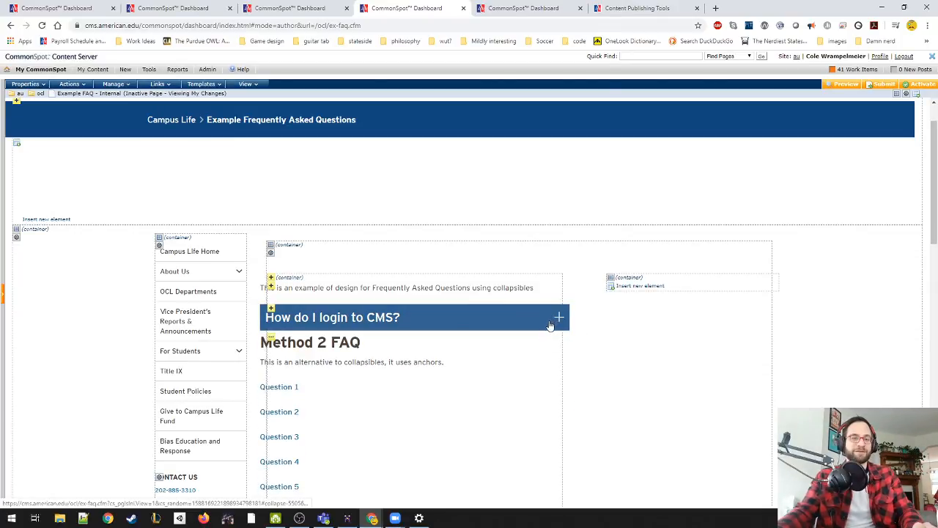
scroll(592, 324, down, 3)
scroll(593, 324, up, 2)
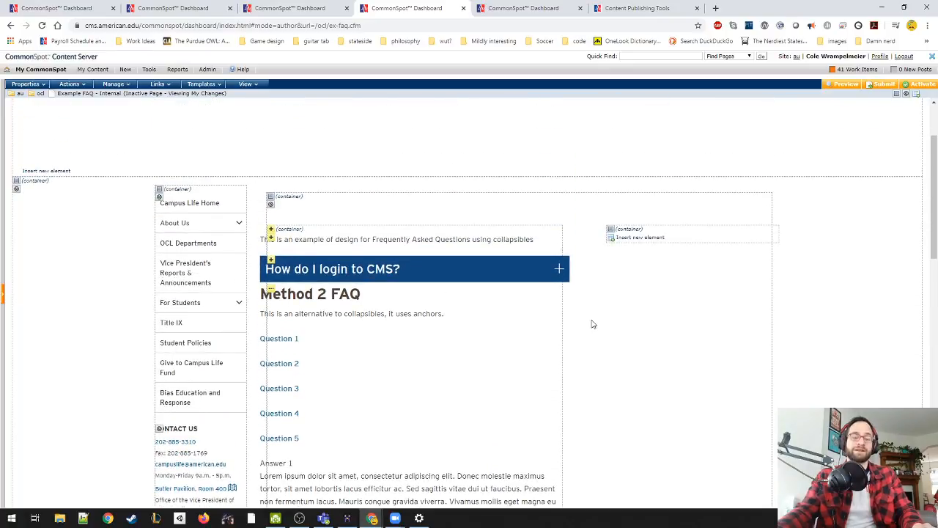
click(560, 273)
click(560, 272)
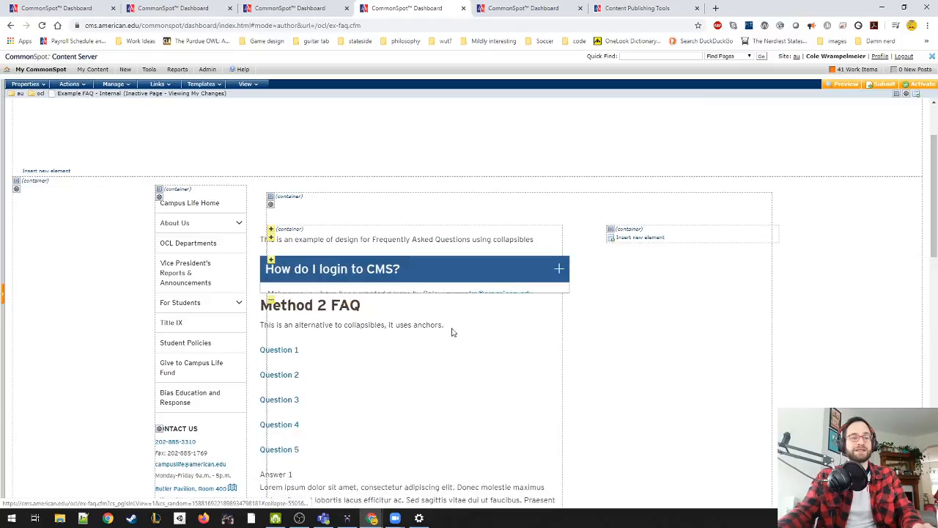
Step: Follow the Question 1 anchor under Method 2 FAQ, look through the answers below and return to the question list
click(292, 339)
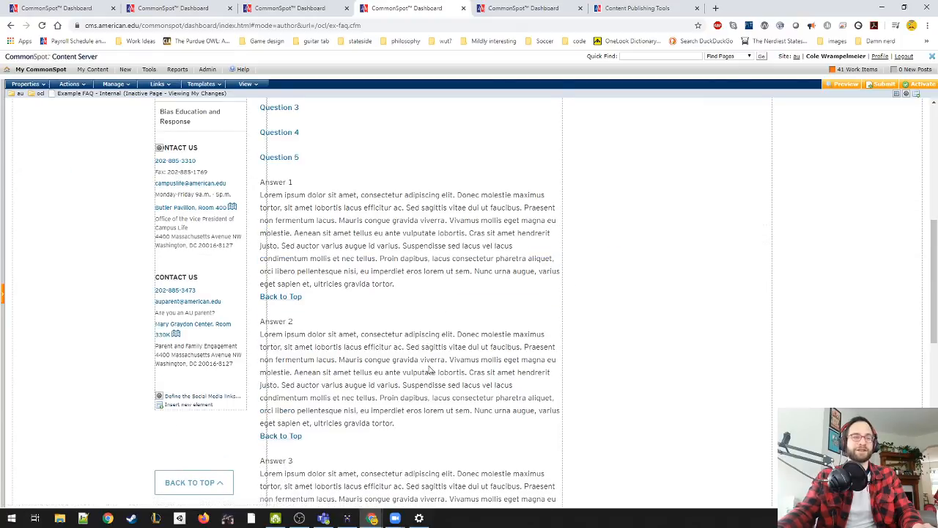
scroll(353, 336, up, 3)
scroll(474, 313, down, 5)
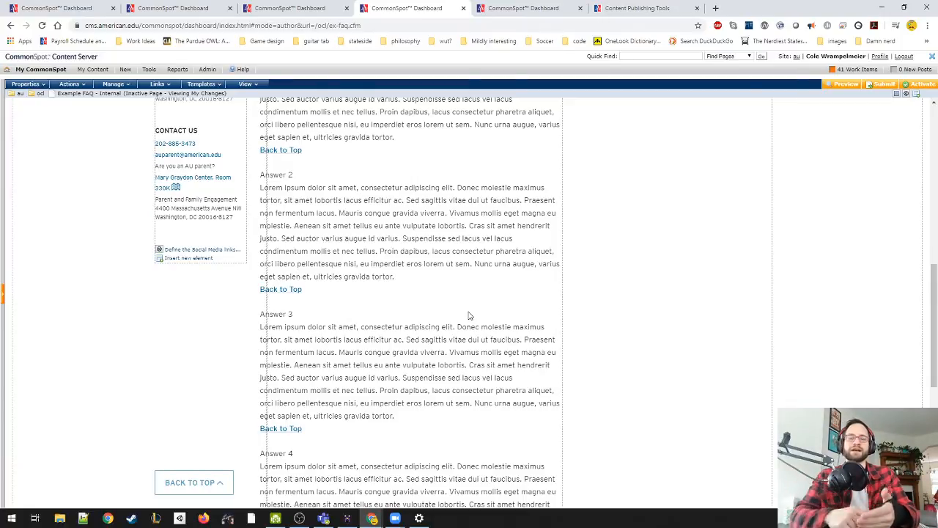
scroll(453, 315, down, 5)
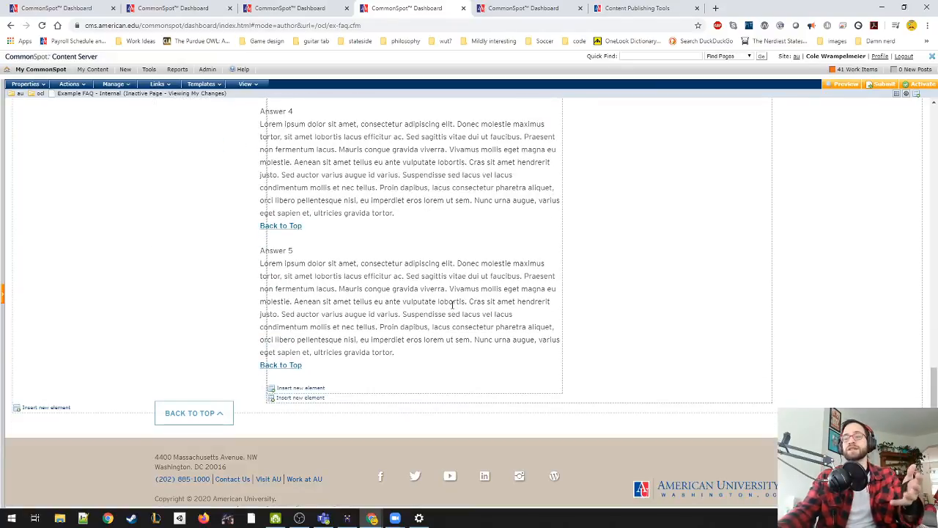
scroll(453, 304, up, 15)
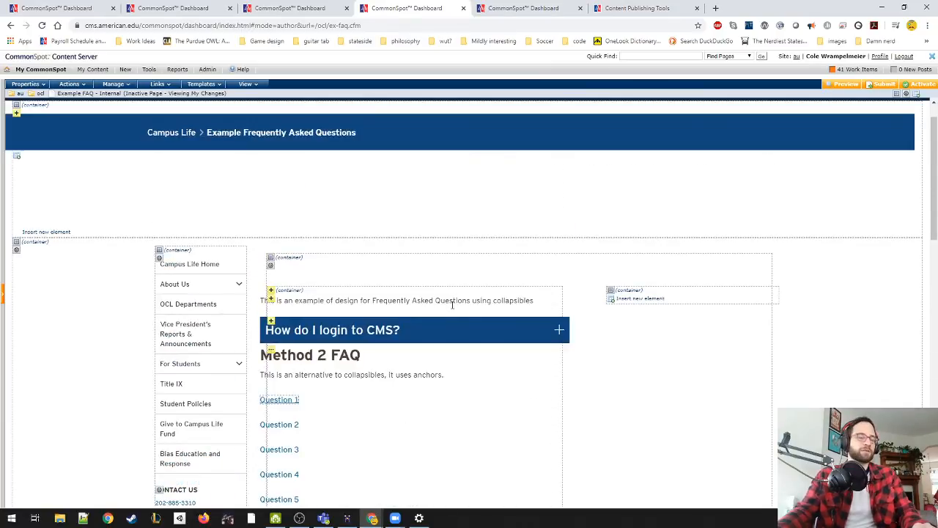
scroll(453, 306, up, 2)
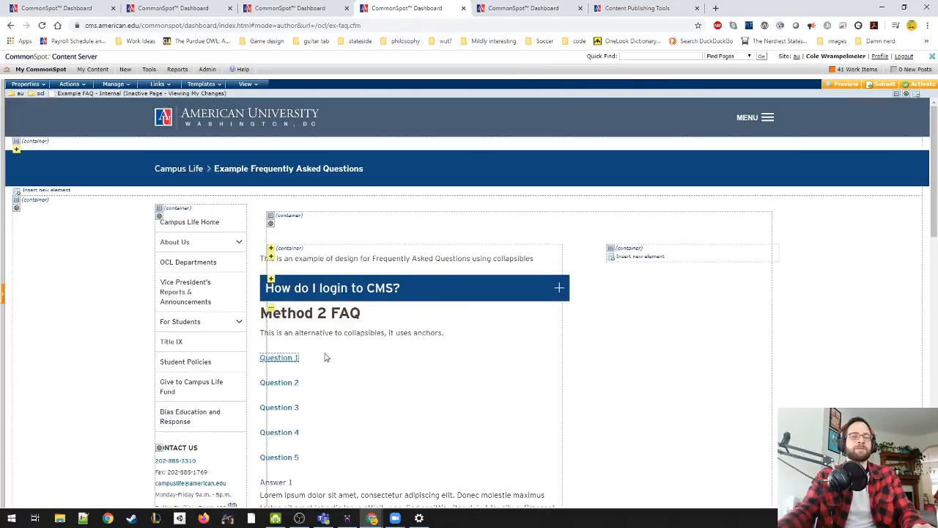
scroll(327, 357, down, 1)
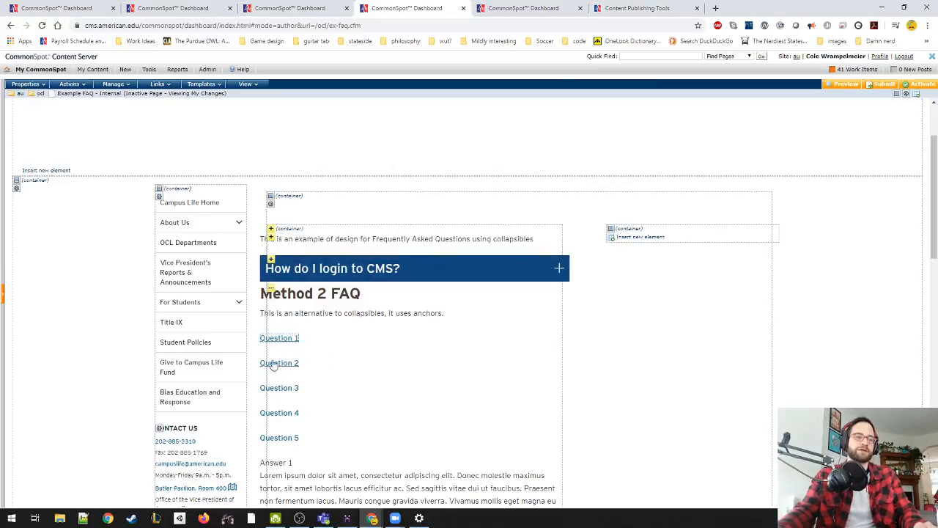
Step: Jump to Answer 5 through the Question 5 anchor and return through the answer's Back to Top link
click(289, 440)
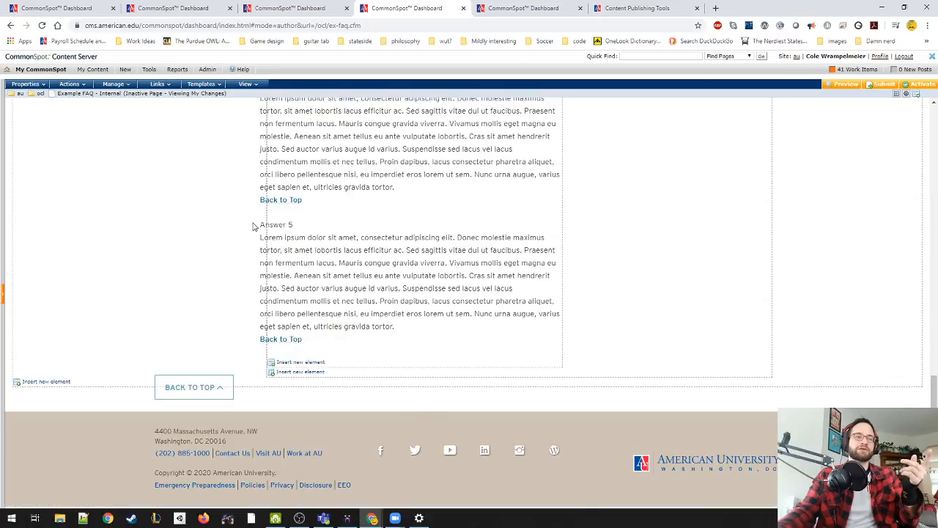
drag(253, 228, 318, 235)
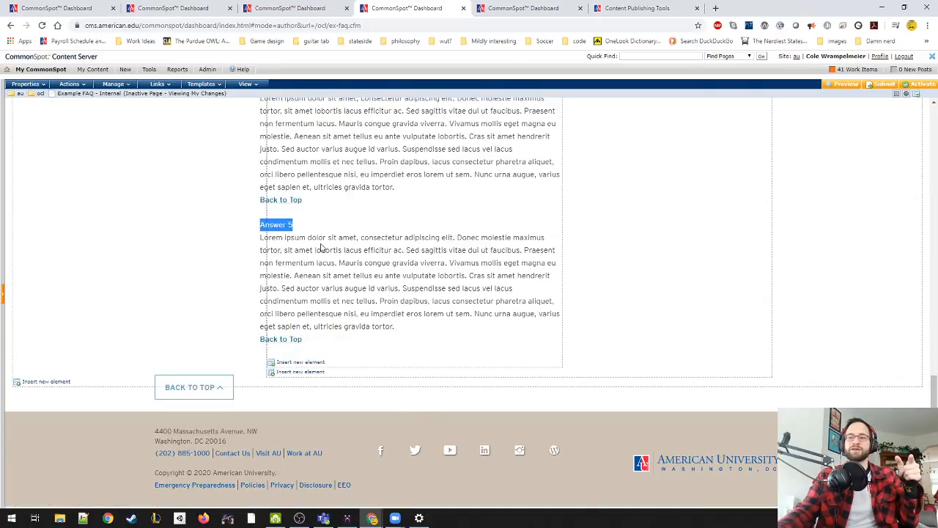
click(323, 248)
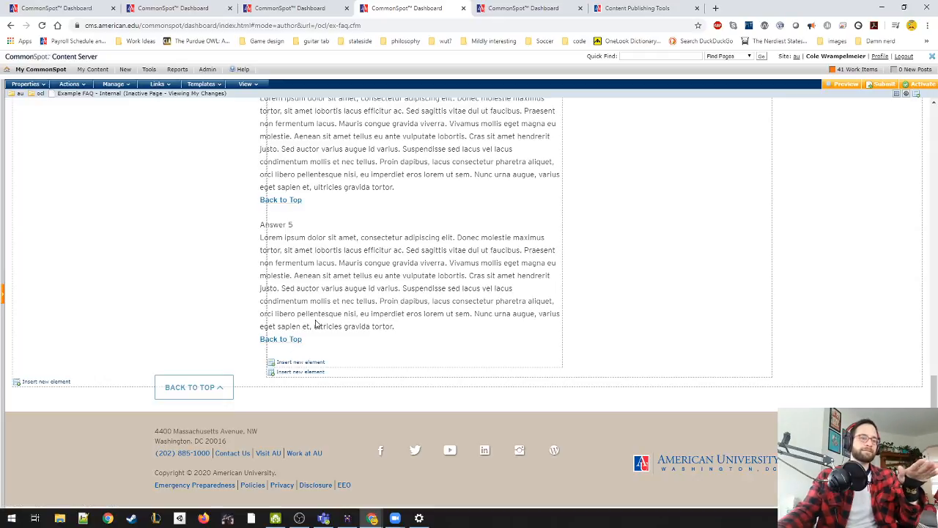
click(286, 341)
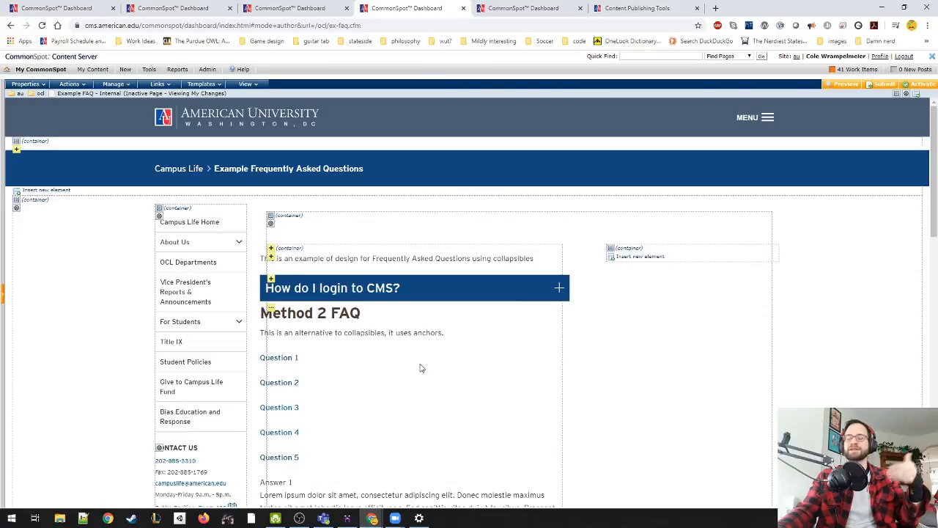
Step: Examine the Method 2 FAQ text block from its question links through the answers with their Back to Top links
scroll(419, 368, down, 1)
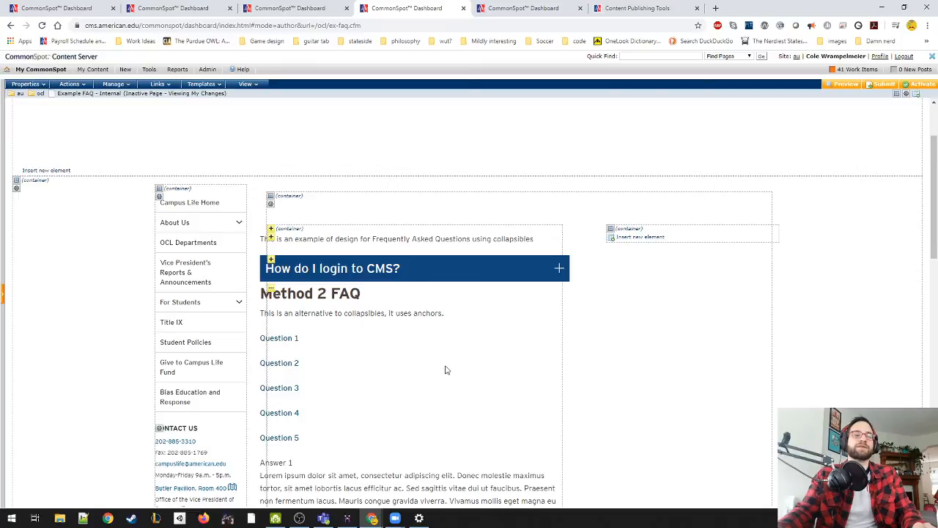
scroll(444, 370, down, 1)
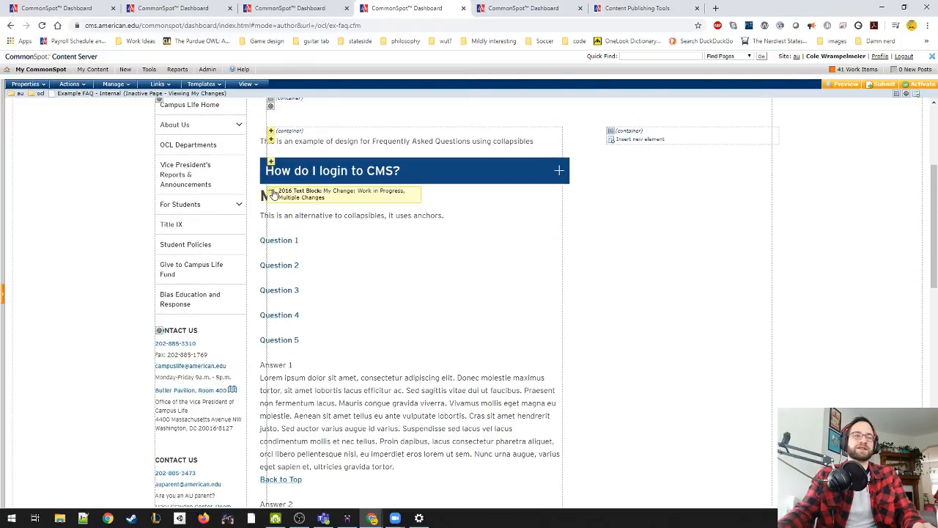
scroll(345, 299, down, 2)
scroll(465, 332, down, 3)
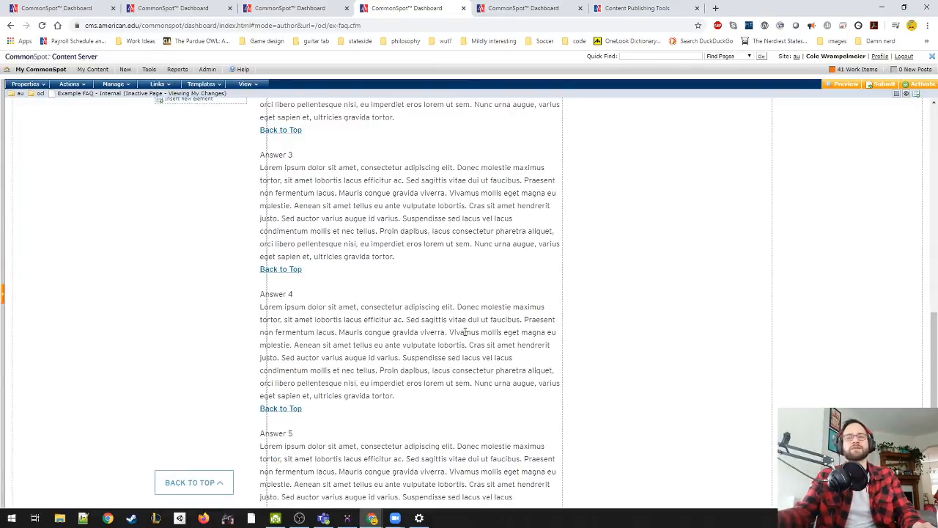
scroll(465, 332, down, 3)
scroll(457, 338, up, 7)
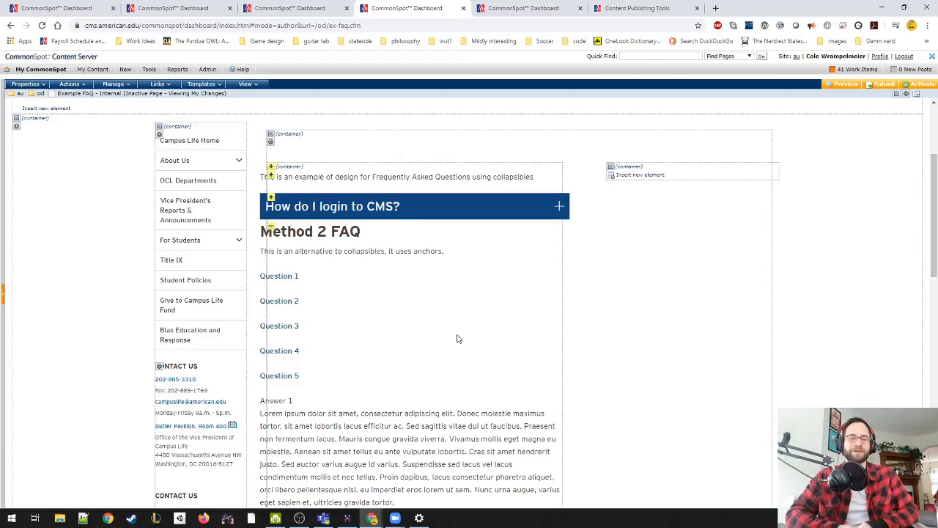
Step: Switch to the Example Content Page and look at its introduction and the empty container beside it
click(522, 8)
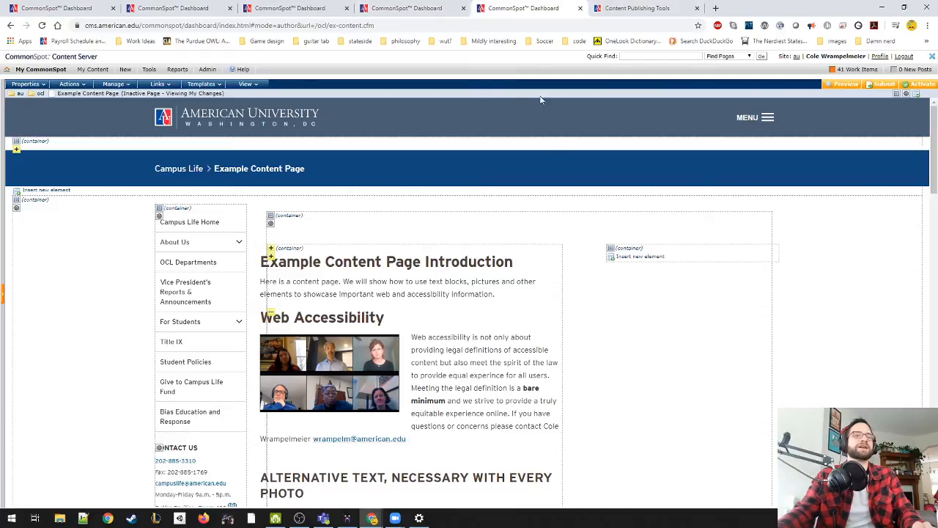
click(454, 8)
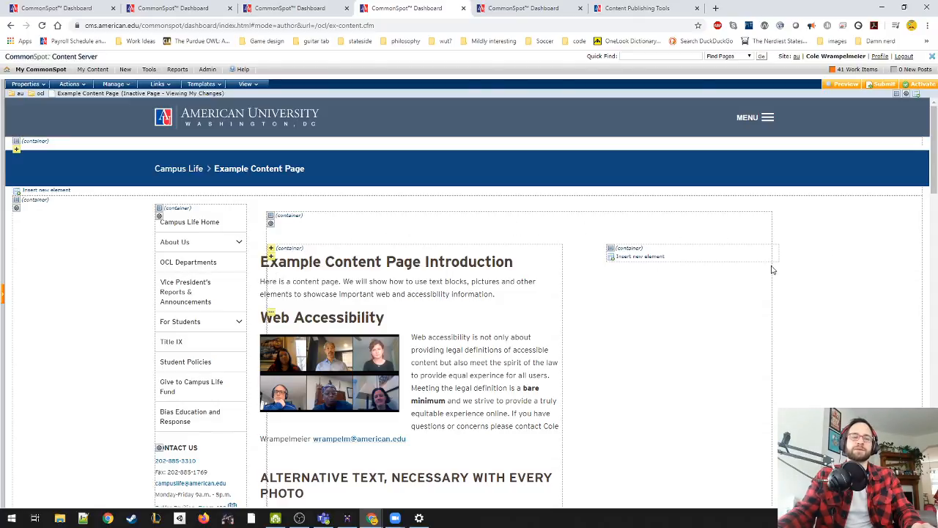
scroll(755, 272, down, 2)
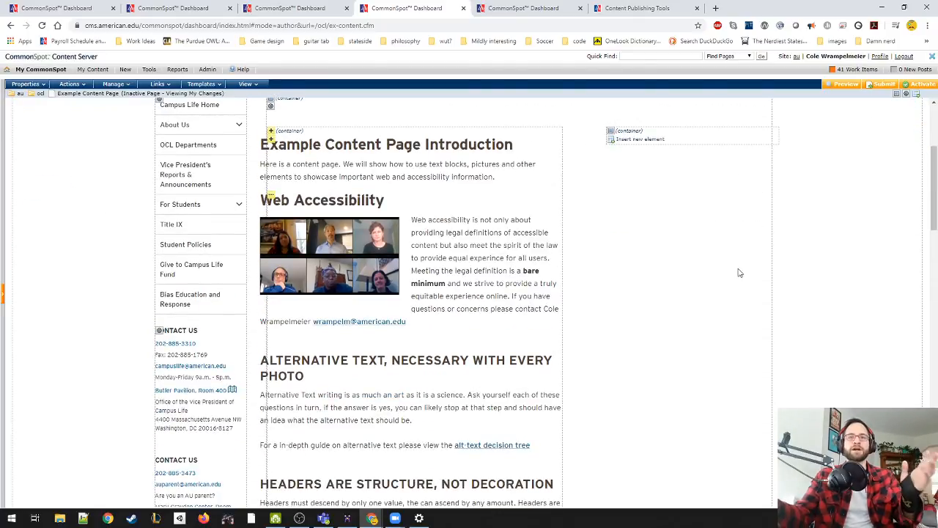
key(ctrl+t)
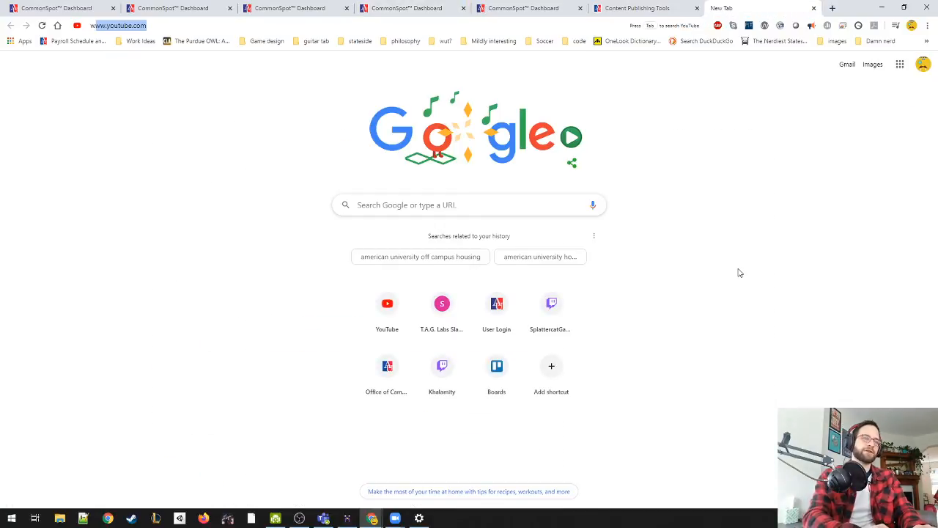
text(www.american.edu/ocl)
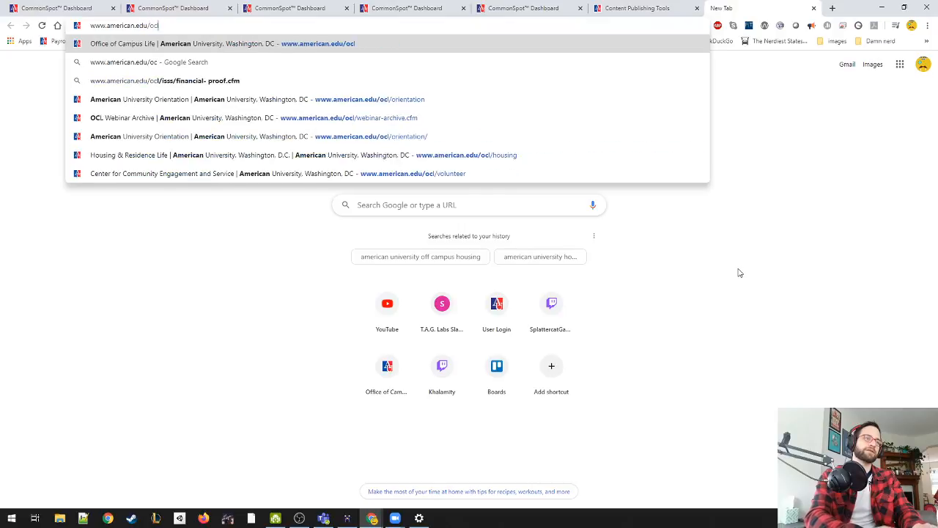
key(Return)
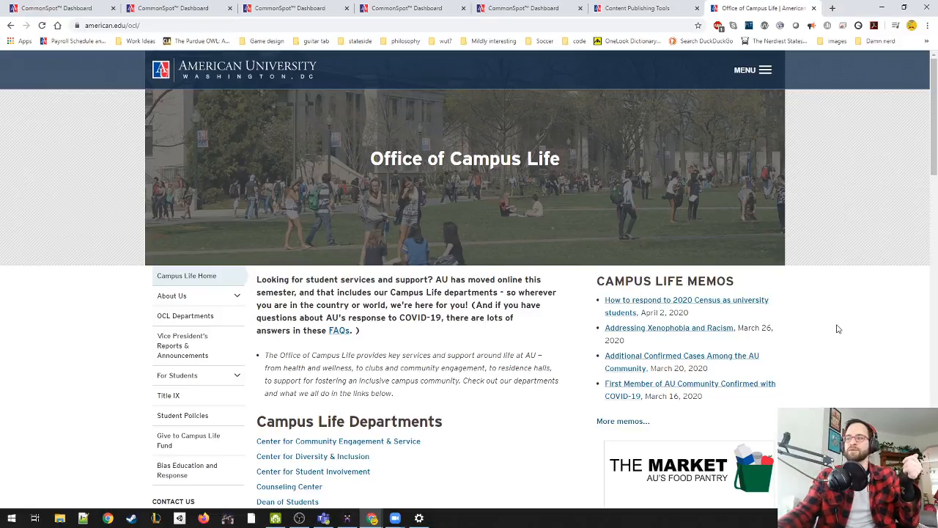
Step: Open the browser's developer tools for the Office of Campus Life page, dock them on the right side and narrow their pane
key(ctrl+shift+i)
click(909, 162)
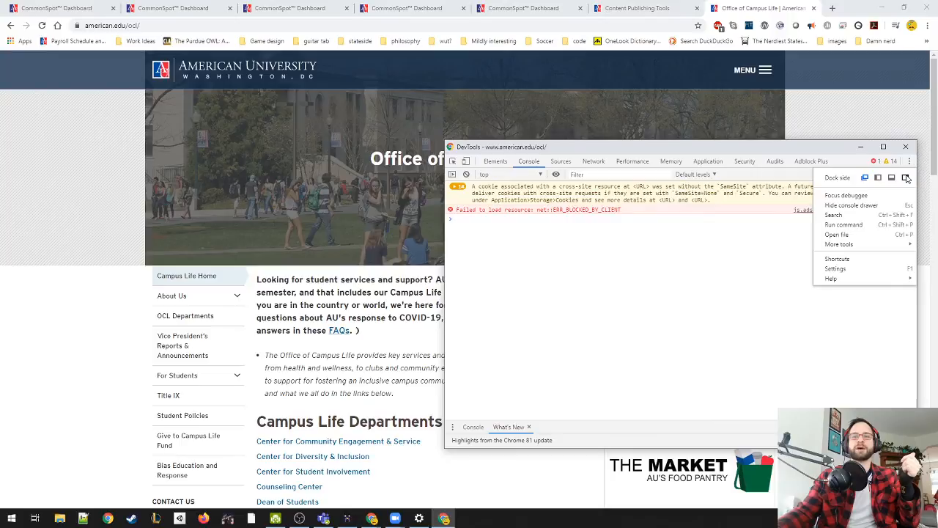
click(907, 179)
drag(804, 263, 895, 263)
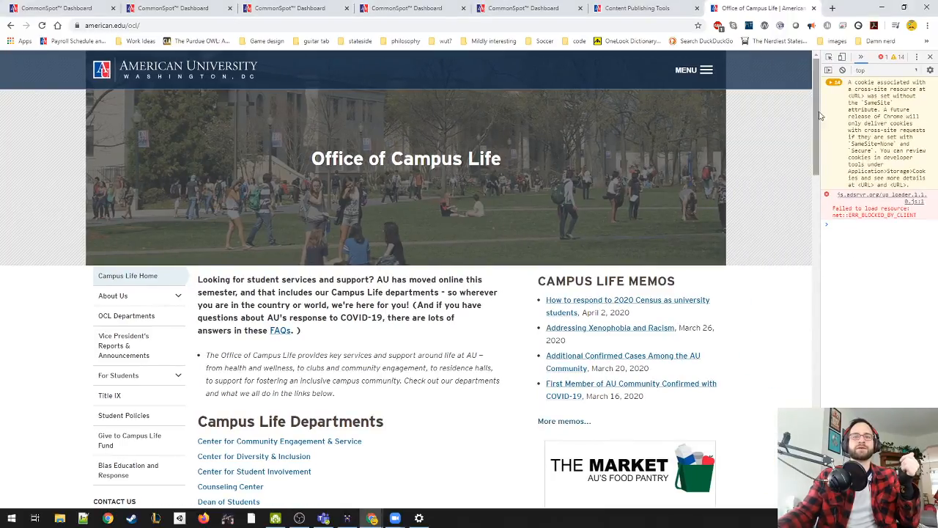
Step: Widen the developer tools to squeeze the page and examine how its Market and Social Media blocks rearrange
drag(821, 94, 585, 131)
scroll(440, 278, down, 6)
scroll(410, 295, down, 4)
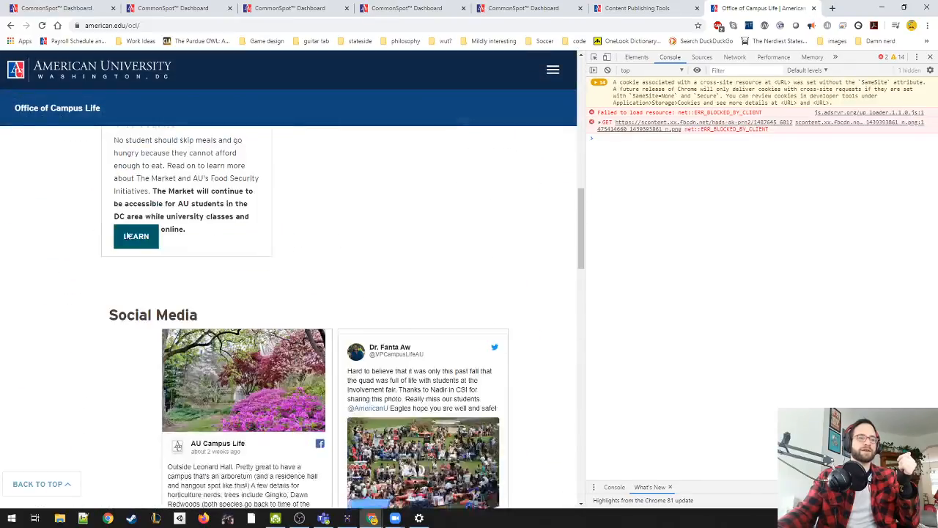
scroll(155, 270, up, 3)
scroll(174, 292, down, 7)
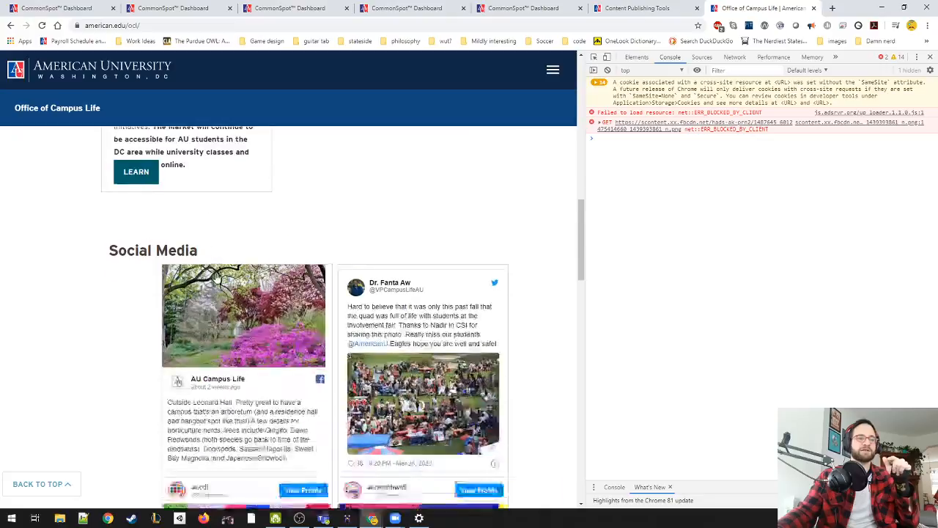
scroll(244, 269, down, 6)
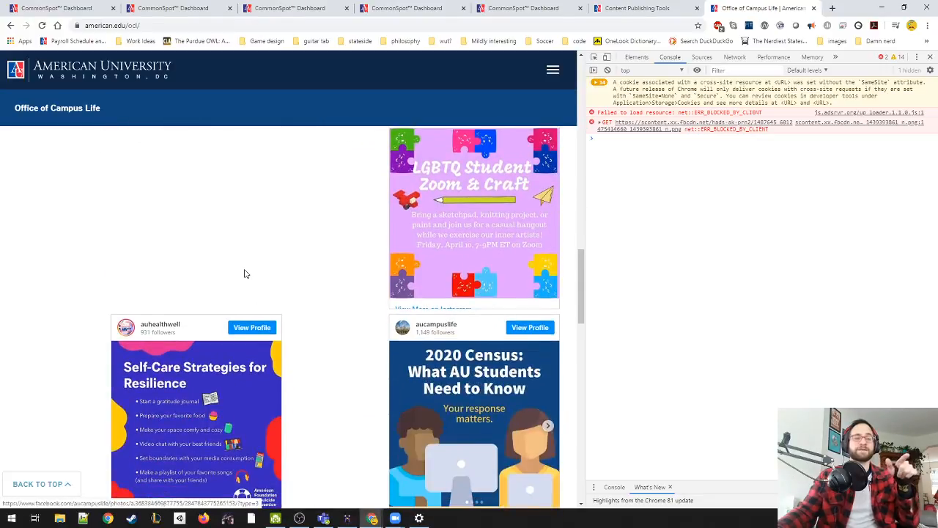
scroll(244, 269, up, 5)
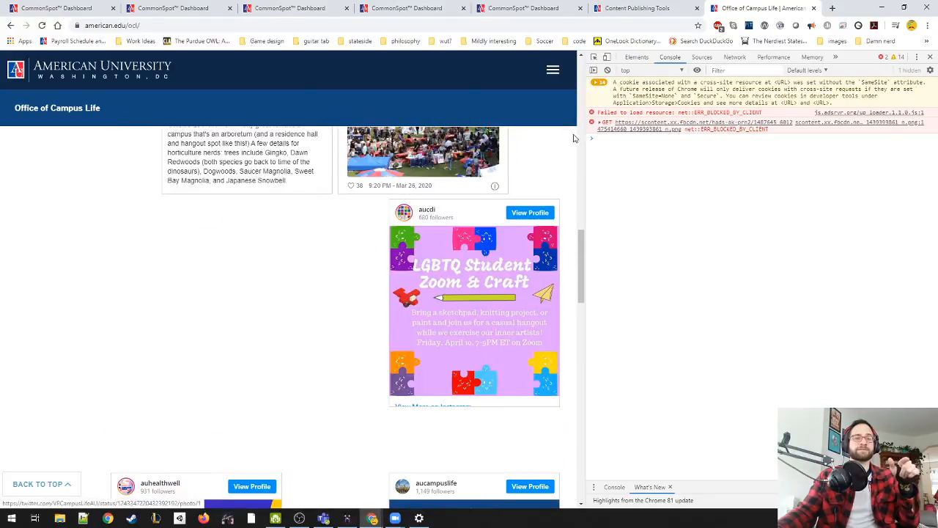
Step: Close the developer tools and review the Social Media and Stories of Campus Life sections at full page width
click(930, 57)
scroll(600, 286, down, 4)
scroll(599, 286, down, 9)
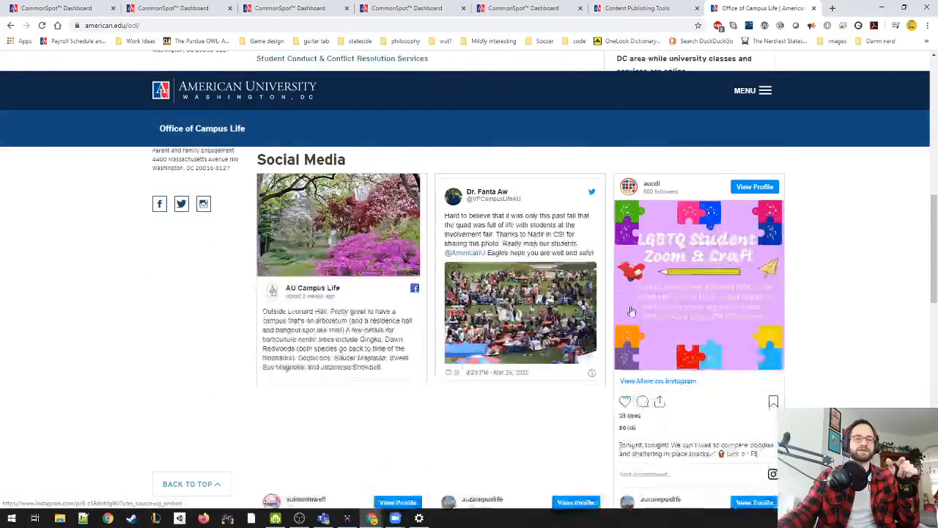
scroll(814, 326, down, 3)
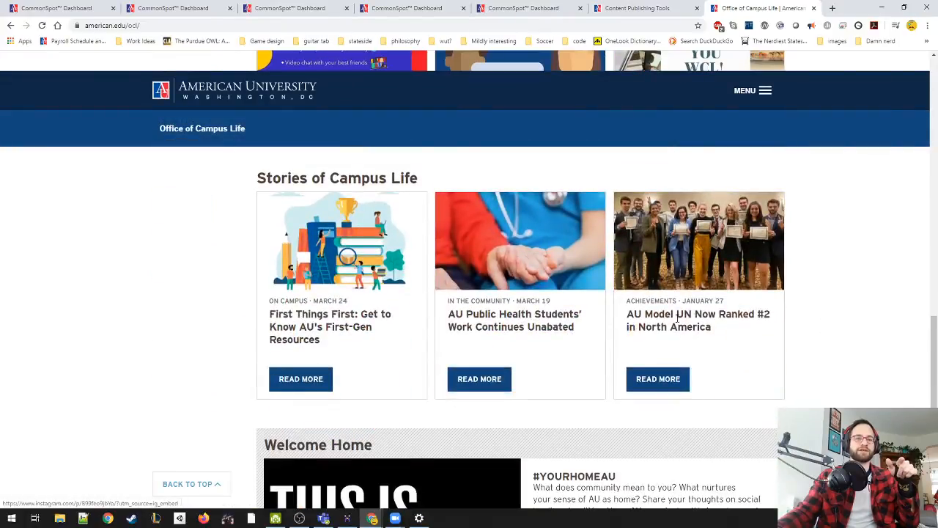
scroll(245, 310, down, 2)
scroll(245, 309, up, 7)
scroll(579, 154, up, 10)
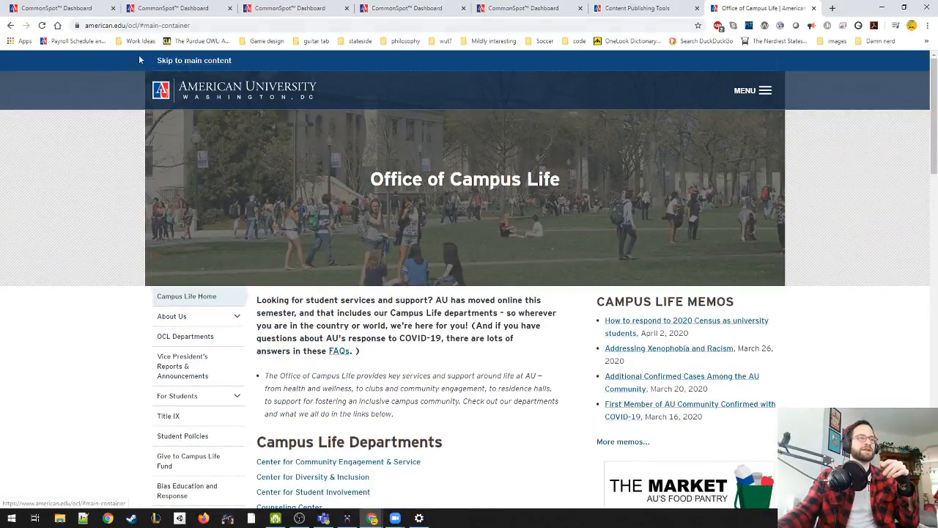
Step: Remove the #main-container anchor from the address, reload the page and look through it down to the Welcome Home section
click(86, 193)
scroll(96, 175, down, 5)
scroll(96, 175, up, 4)
drag(137, 25, 204, 33)
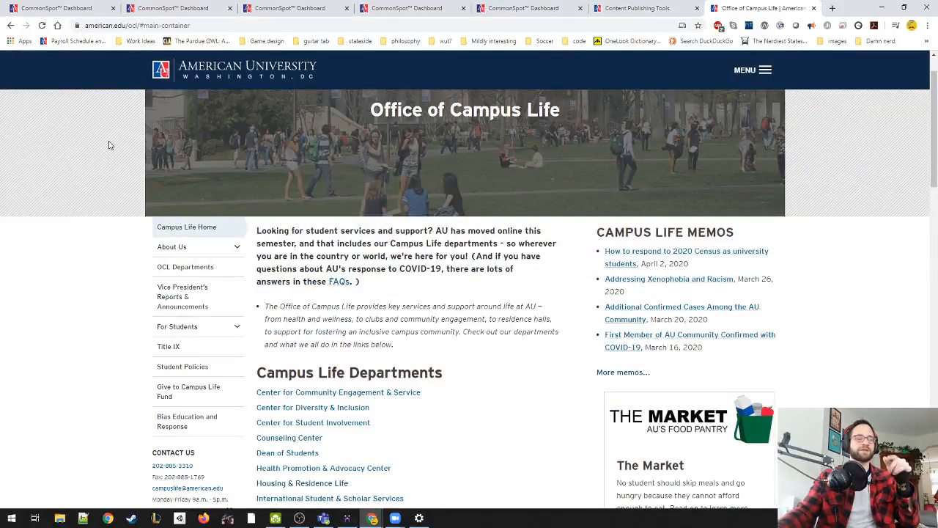
key(BackSpace)
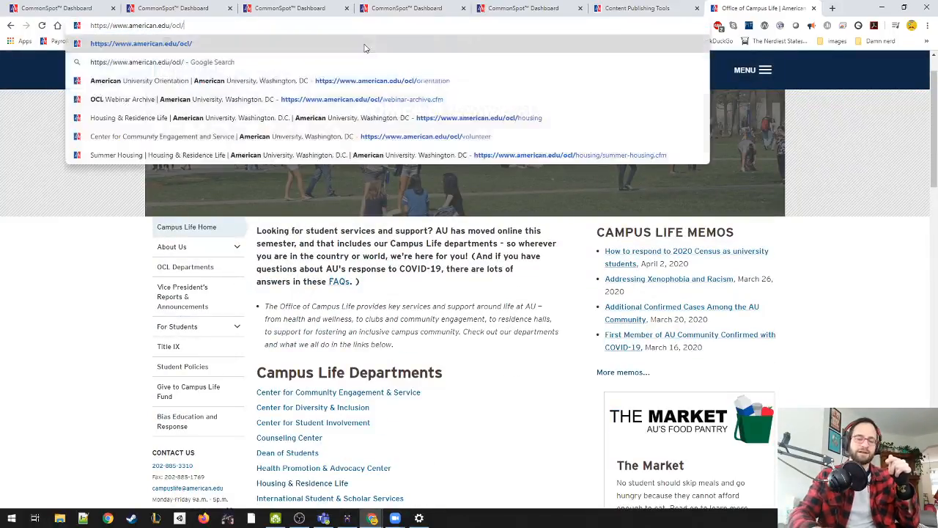
key(Return)
scroll(824, 265, down, 20)
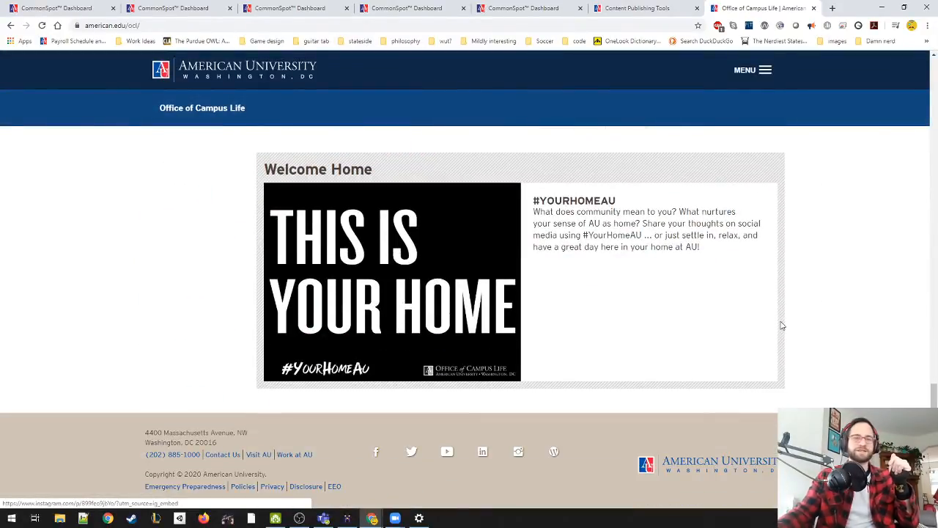
scroll(806, 322, up, 15)
scroll(807, 325, up, 4)
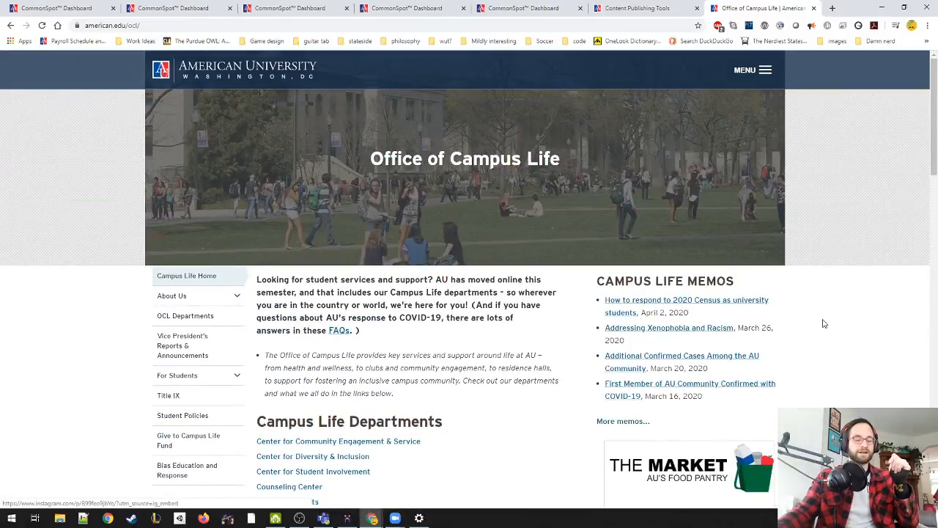
Step: Reopen the developer tools and resize the page area to compare the Stories of Campus Life layout at different widths
key(F12)
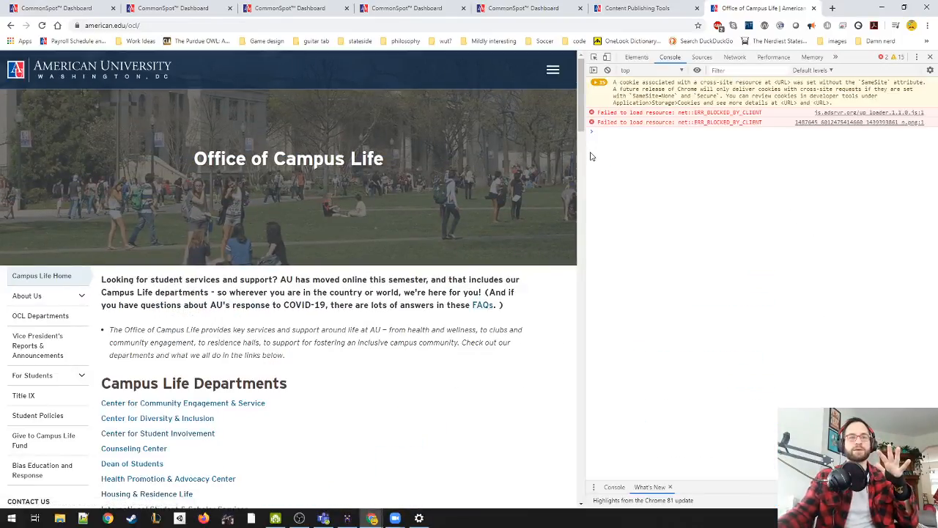
drag(579, 129, 588, 250)
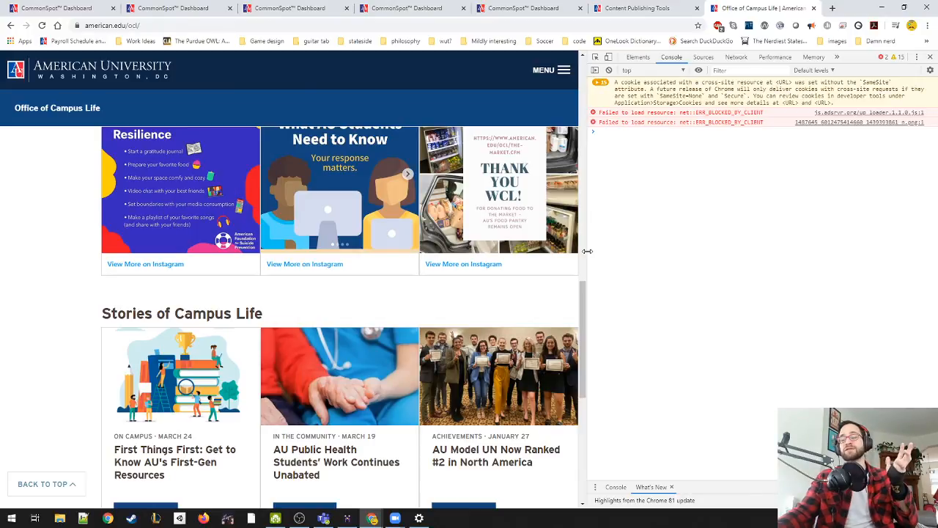
drag(587, 251, 669, 272)
Step: Emulate the Office of Campus Life page on an iPhone X and rotate the simulated phone to landscape
click(689, 57)
drag(667, 155, 767, 156)
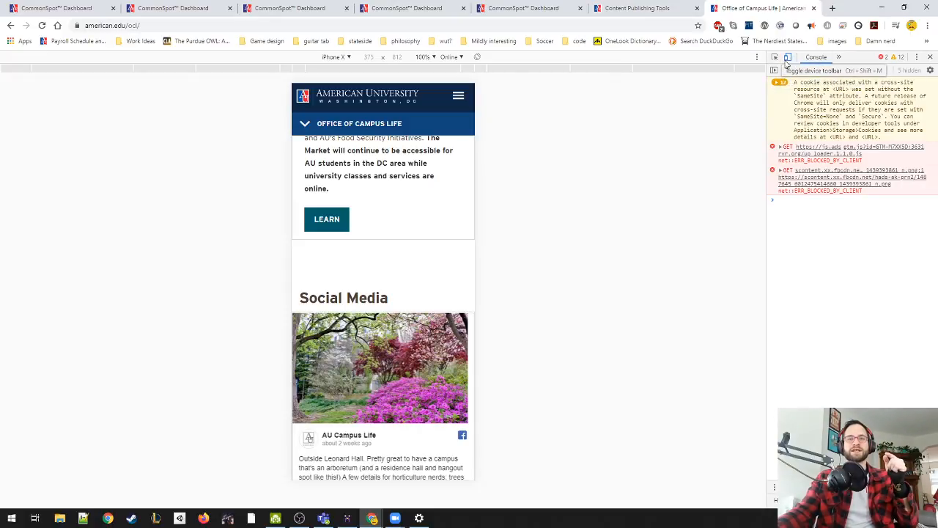
click(337, 57)
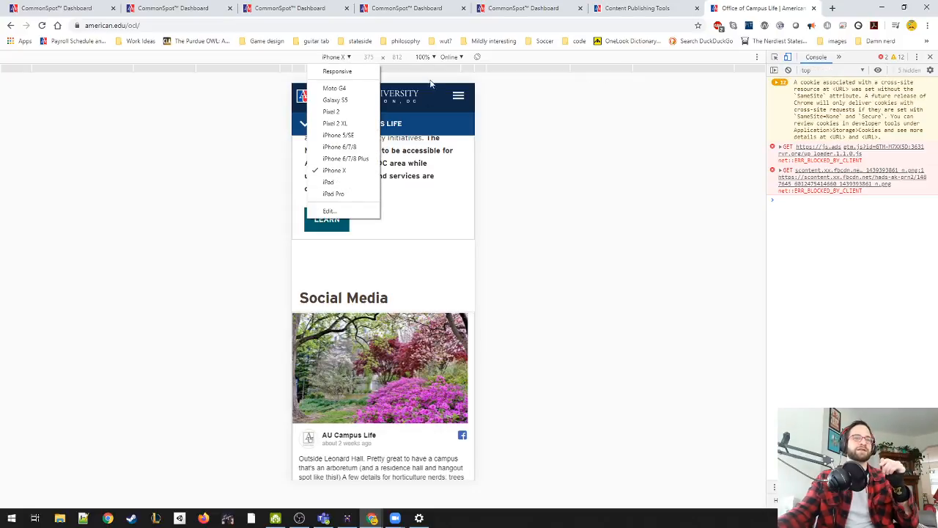
click(459, 63)
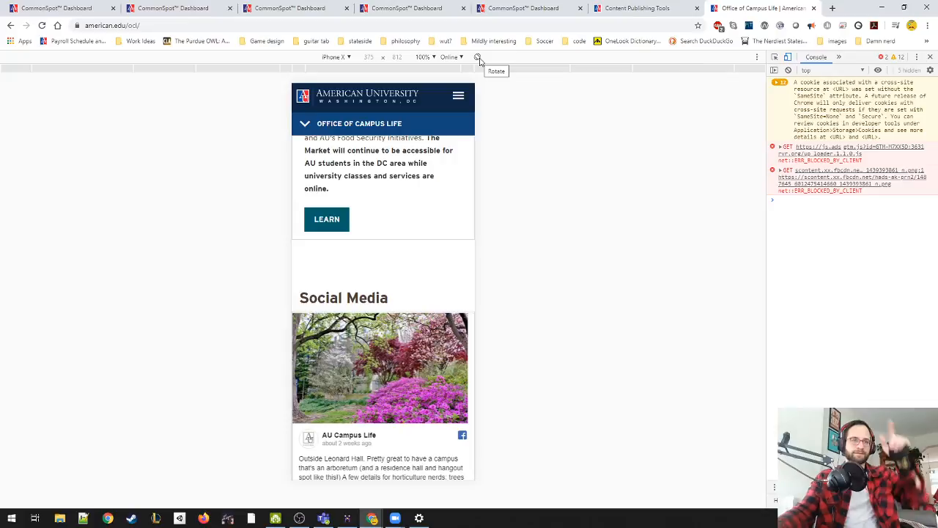
click(478, 57)
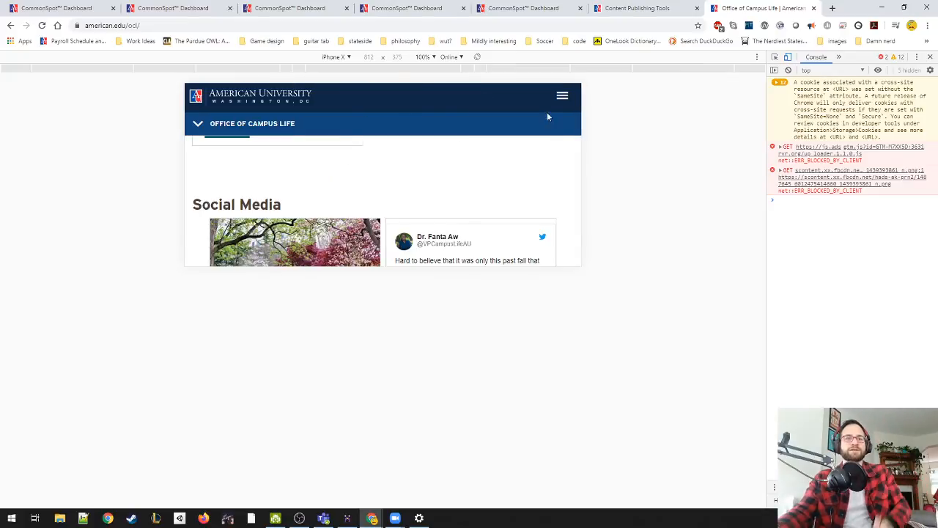
Step: Expand and collapse the site's mobile menu in landscape and return to the page's header image
click(563, 94)
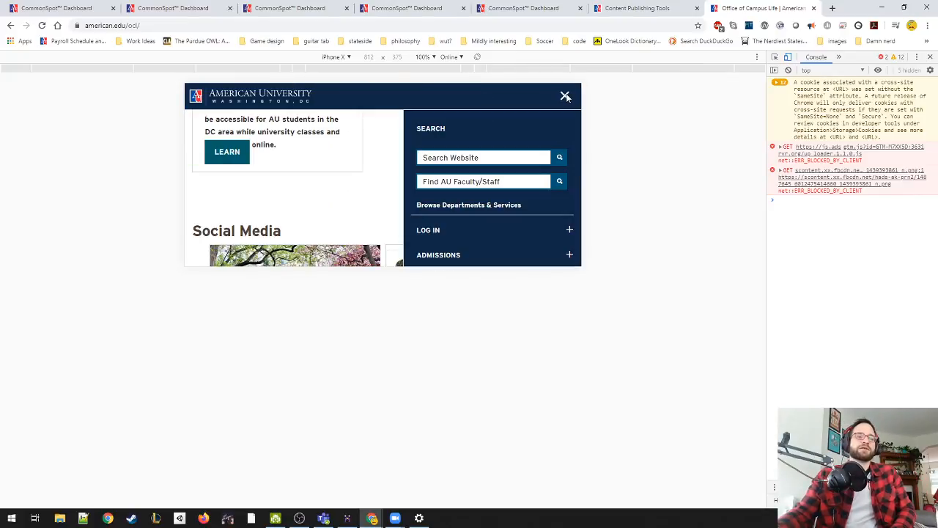
click(565, 96)
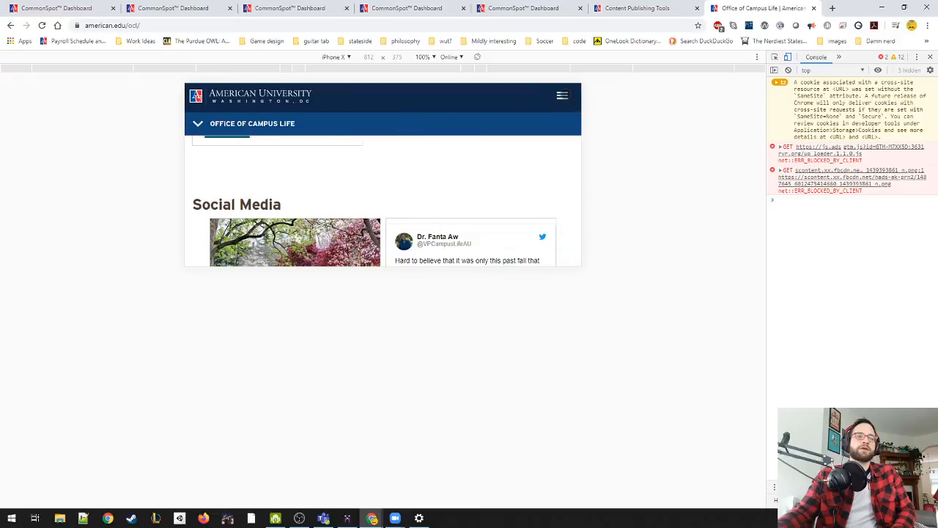
click(564, 96)
click(563, 95)
scroll(462, 191, down, 5)
scroll(465, 192, up, 5)
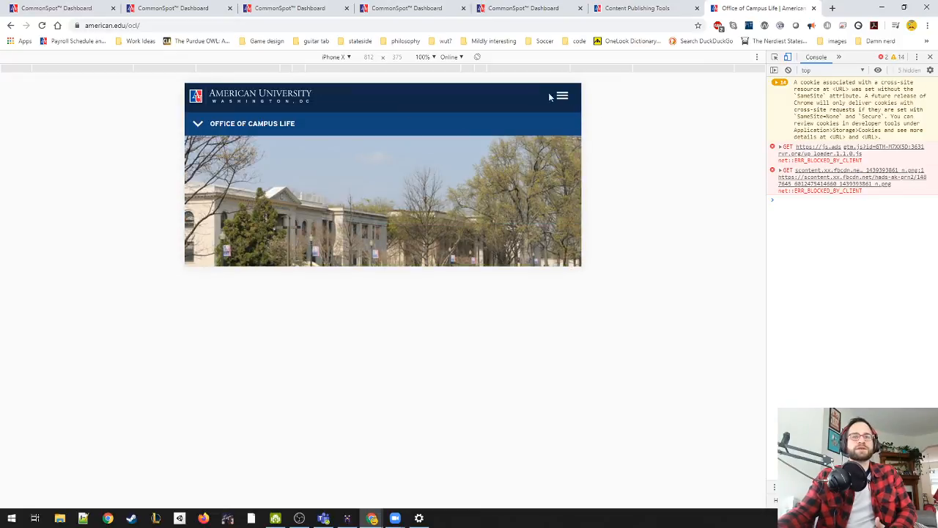
Step: Switch to the Example Content Page, view it in the iPhone X emulation in landscape and rotate it to portrait
click(404, 7)
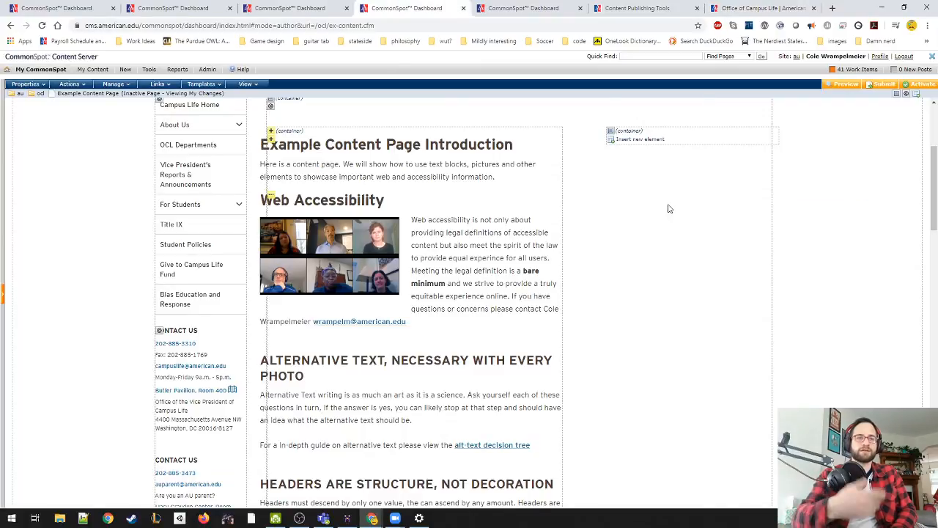
key(ctrl+shift+i)
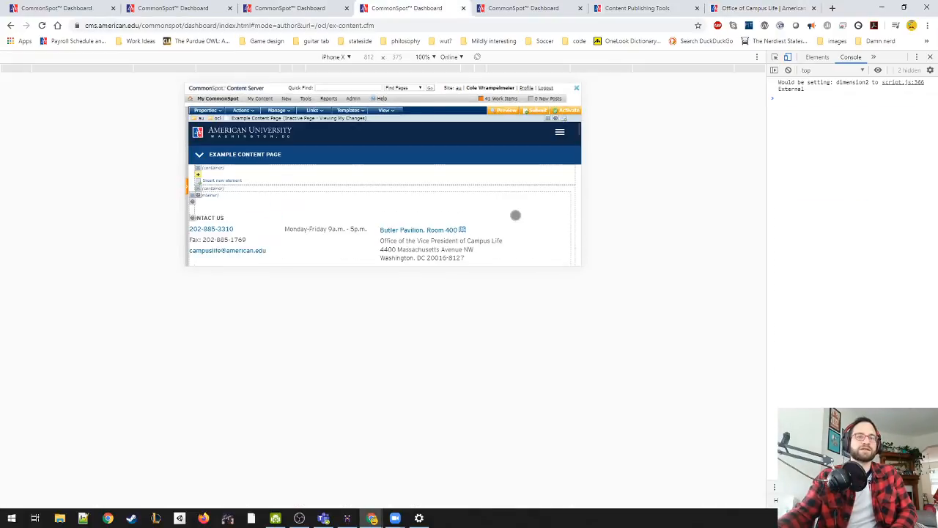
scroll(499, 216, down, 15)
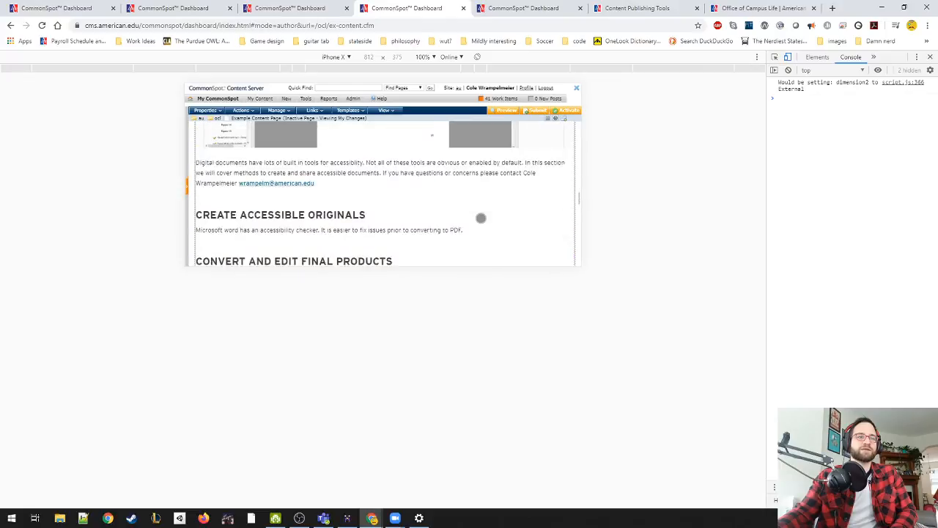
scroll(481, 218, down, 3)
click(477, 57)
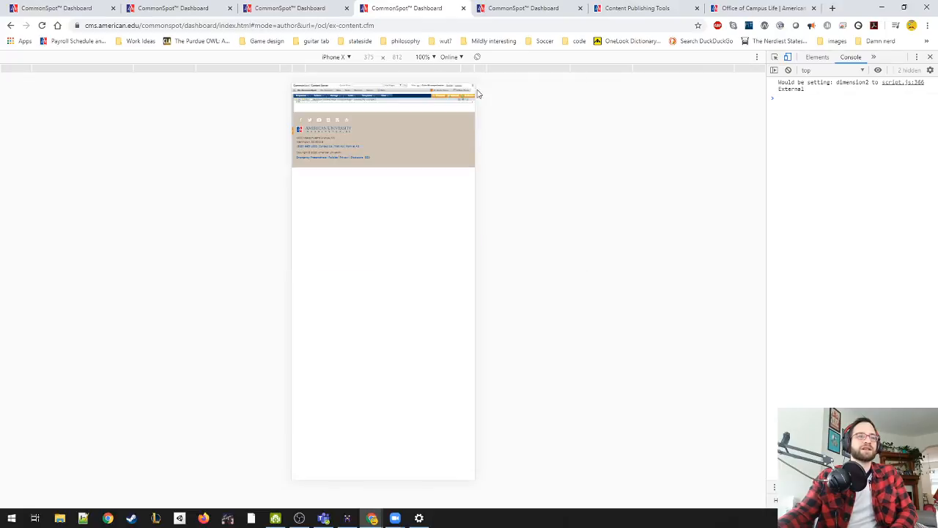
scroll(448, 226, up, 15)
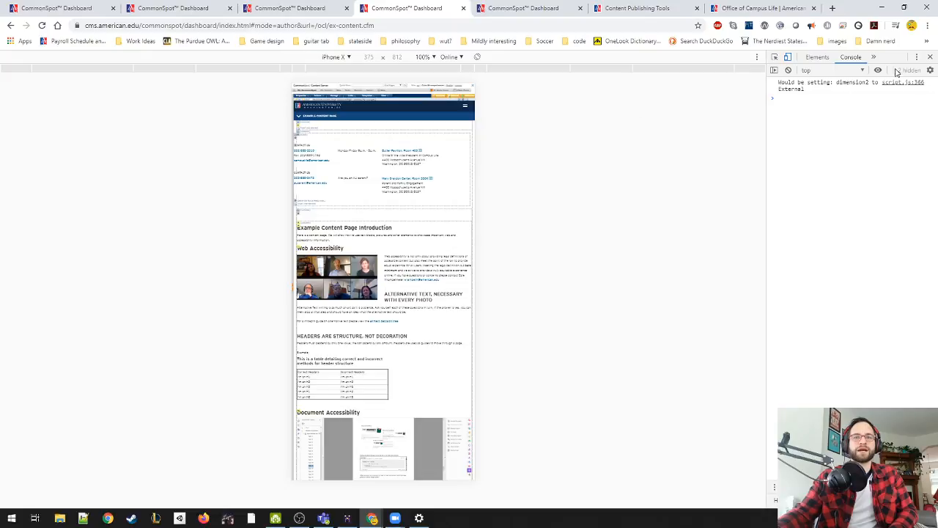
Step: Close the developer tools on the Example Content Page and select its full address
click(931, 57)
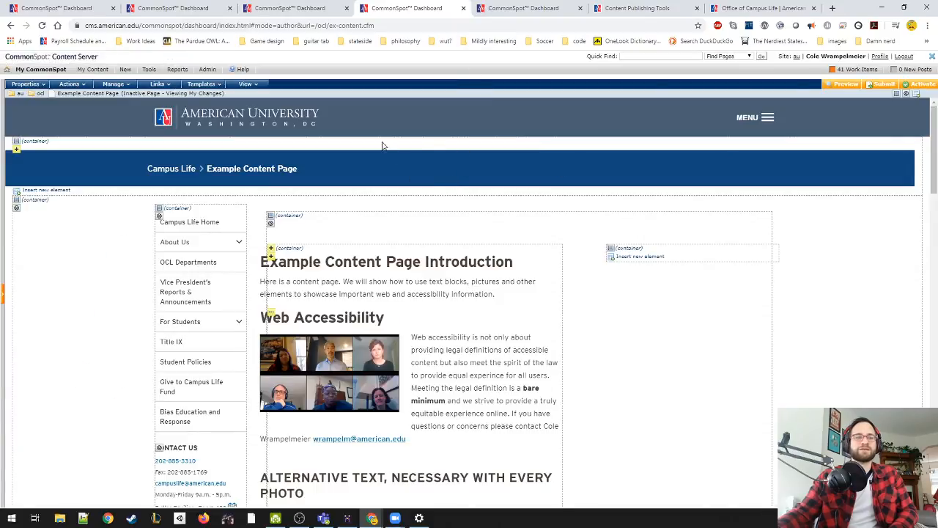
click(90, 26)
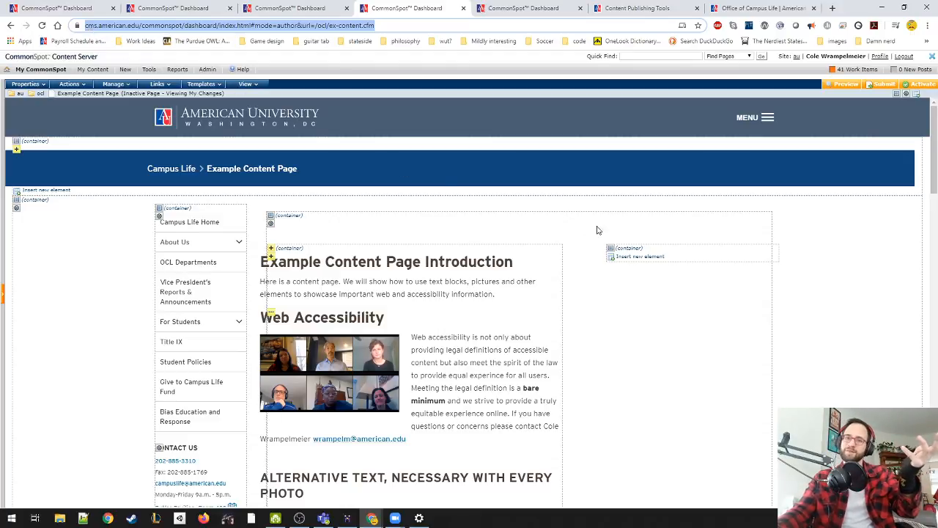
Step: Return to the Office of Campus Life page, rotate the simulated iPhone X to portrait and look through the content down to the social media posts
key(Return)
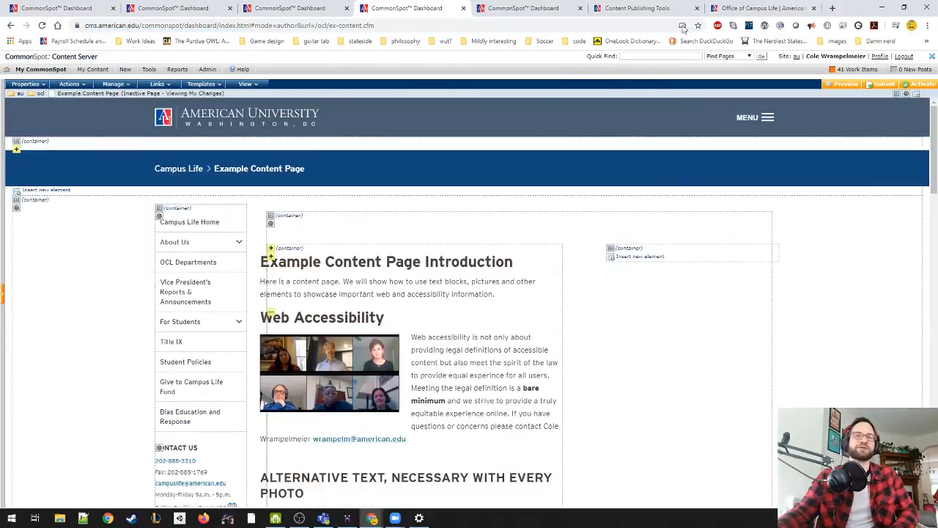
click(645, 9)
click(733, 9)
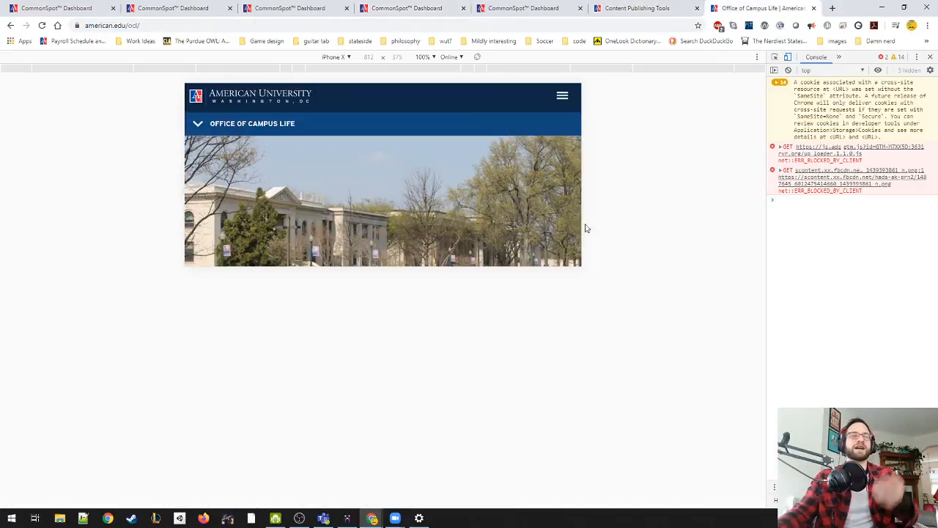
click(477, 58)
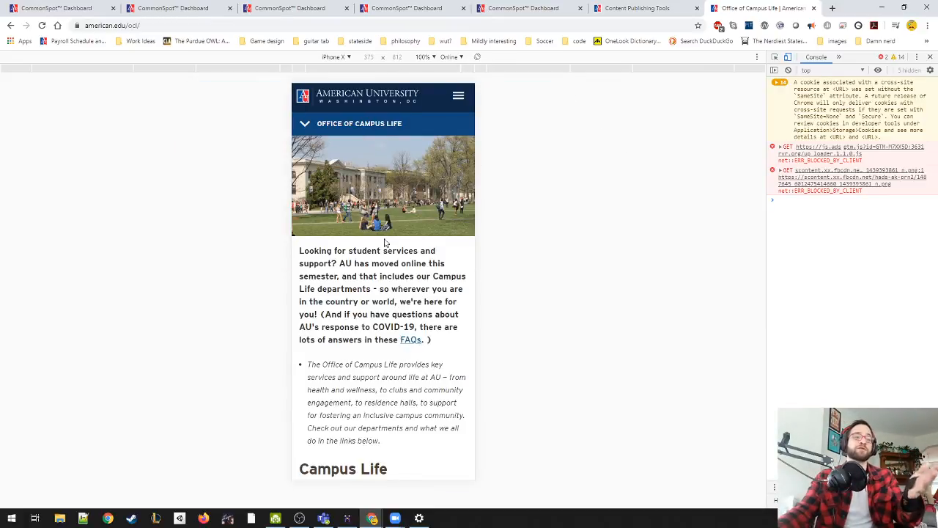
scroll(382, 239, down, 10)
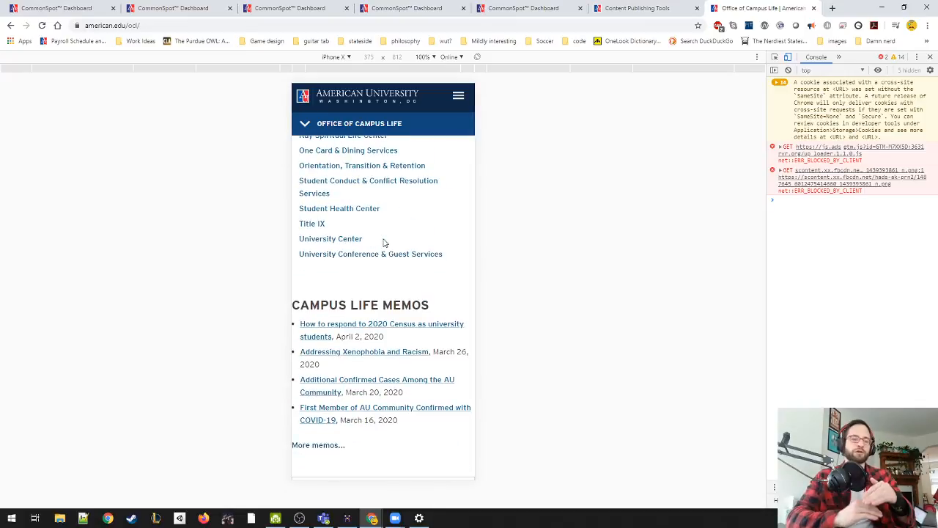
scroll(378, 233, up, 6)
scroll(375, 226, down, 8)
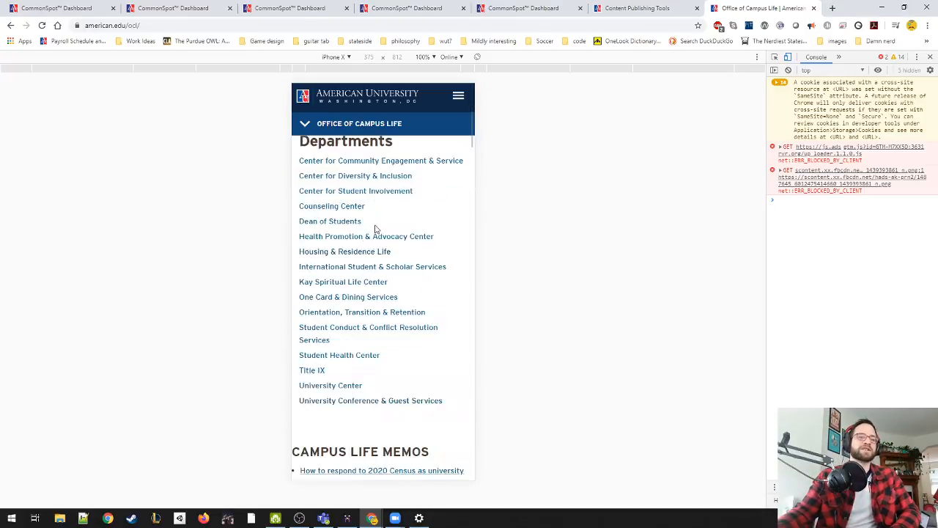
scroll(374, 225, down, 5)
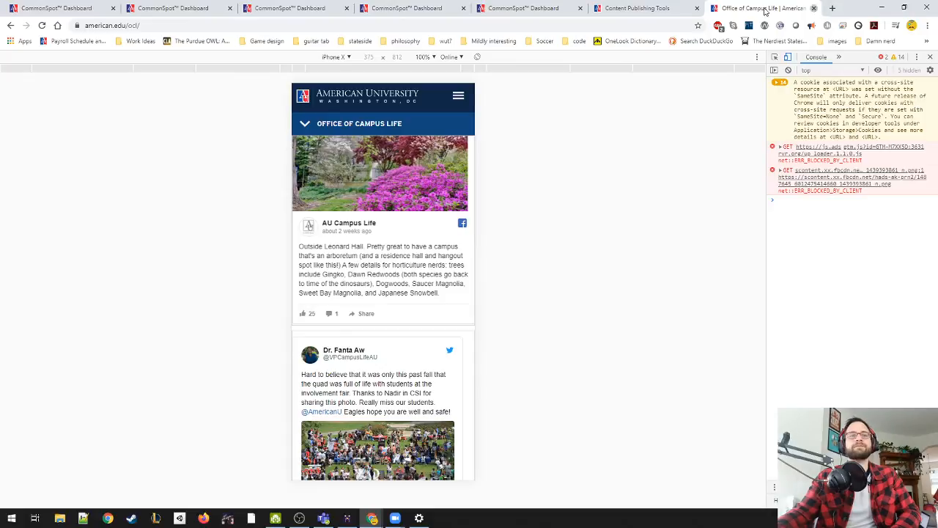
Step: Close the Office of Campus Life page, switch to the Example FAQ page and look through its collapsible and anchor-based question sections
click(814, 8)
click(541, 6)
click(638, 8)
click(515, 7)
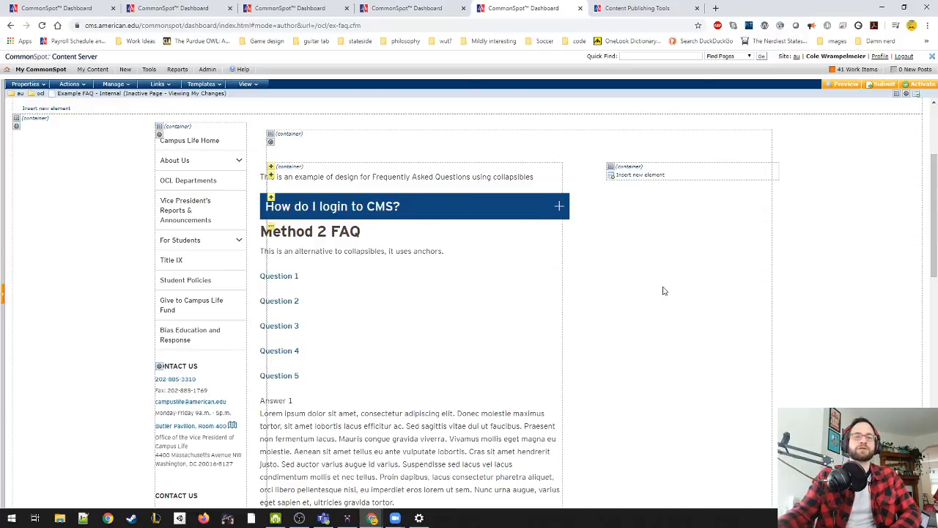
scroll(701, 295, down, 7)
scroll(701, 296, down, 3)
scroll(702, 293, up, 15)
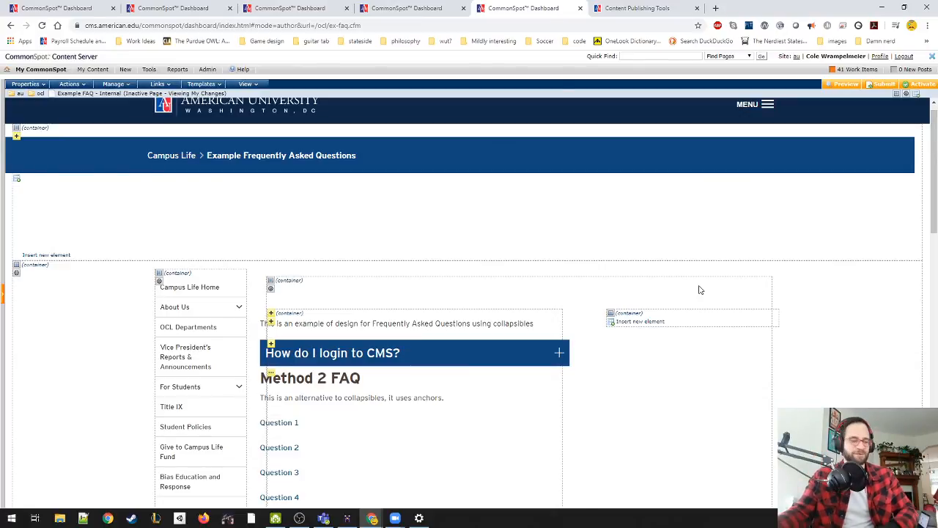
Step: Switch to the Example Homepage and review its banner, welcome text and containers
click(442, 6)
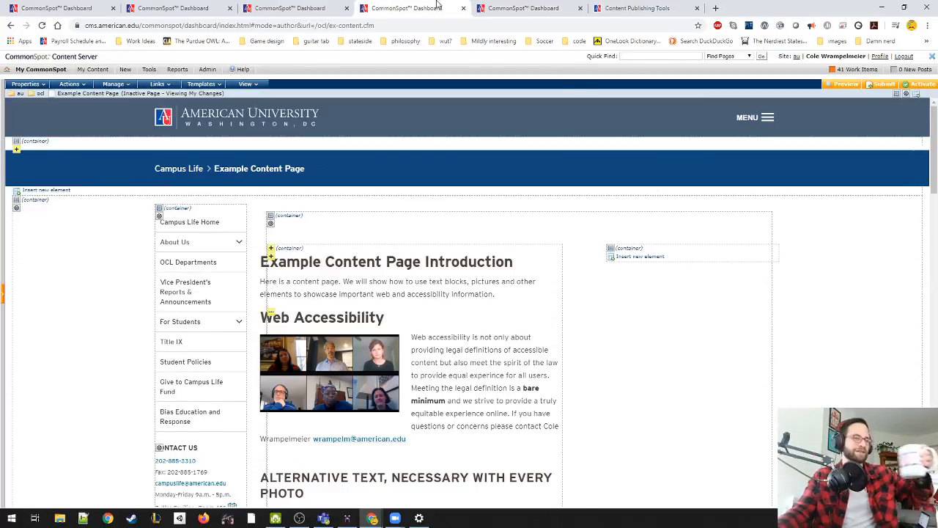
click(307, 8)
click(183, 8)
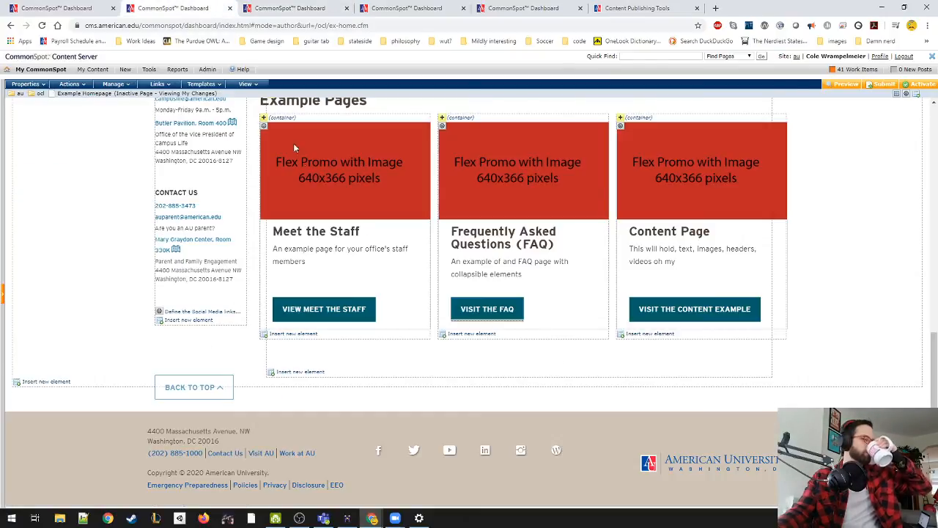
scroll(383, 349, up, 8)
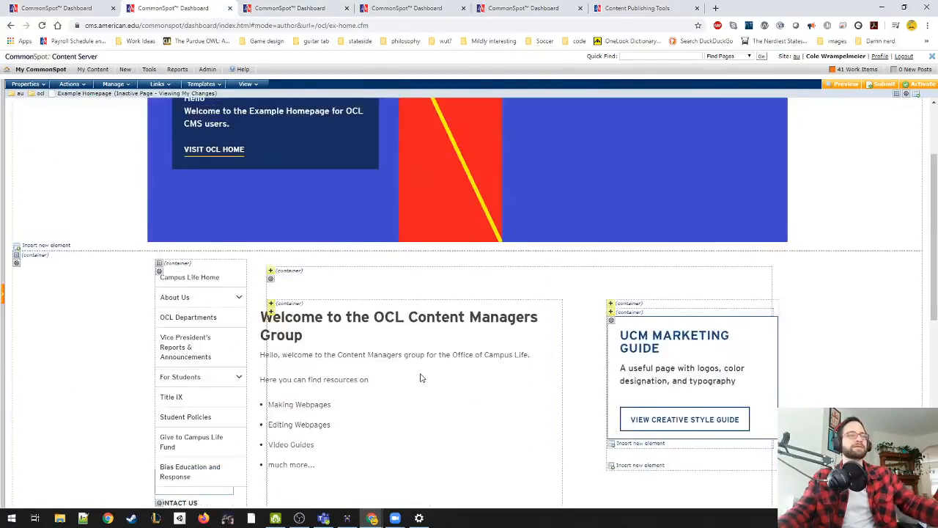
scroll(416, 369, up, 2)
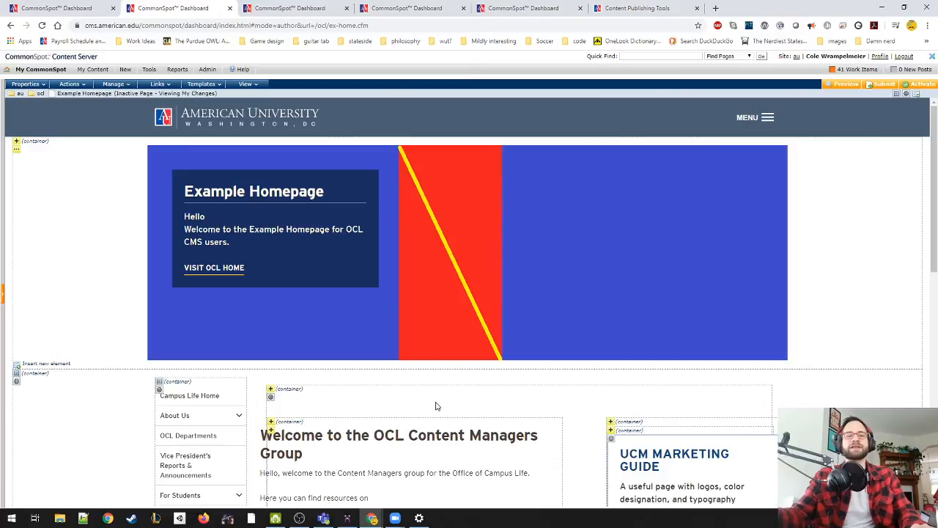
scroll(433, 405, down, 3)
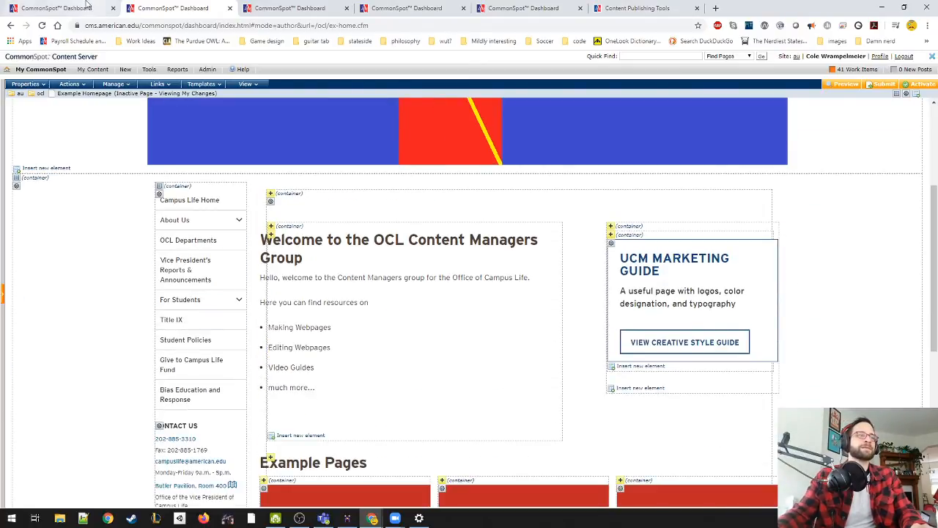
Step: Open the Find tool on the My CommonSpot dashboard and bring up its subsite selection
click(59, 8)
click(149, 69)
click(159, 87)
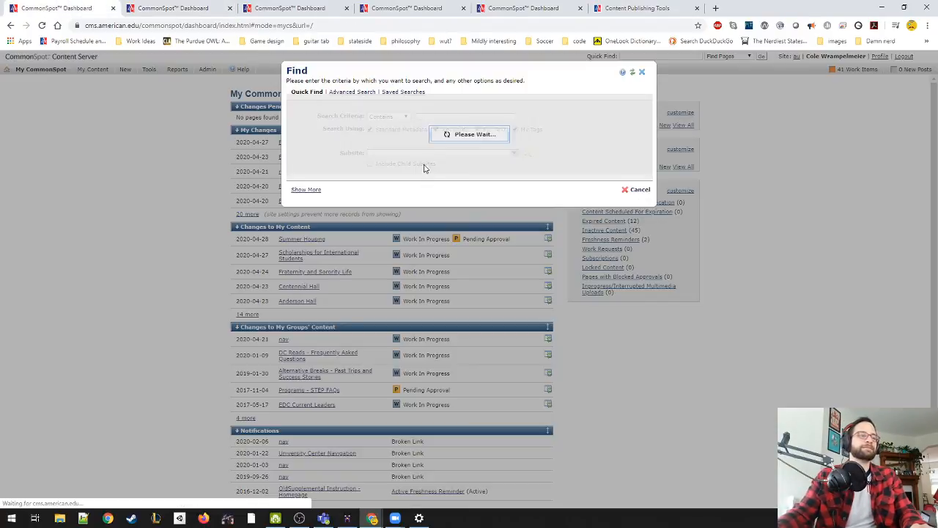
click(525, 153)
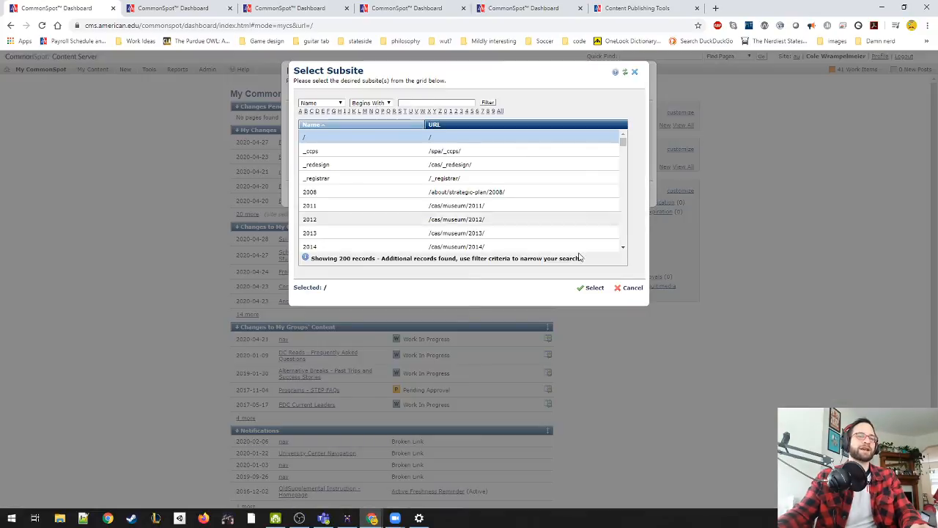
click(629, 292)
click(527, 153)
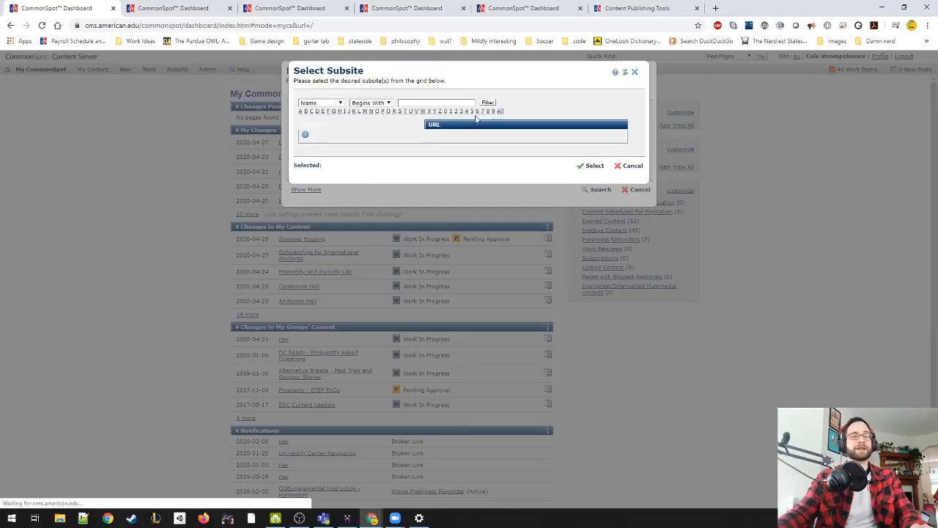
Step: Filter the subsites by "ocl", select the /ocl/ subsite and search for its pages
click(453, 103)
text(ocl)
key(Return)
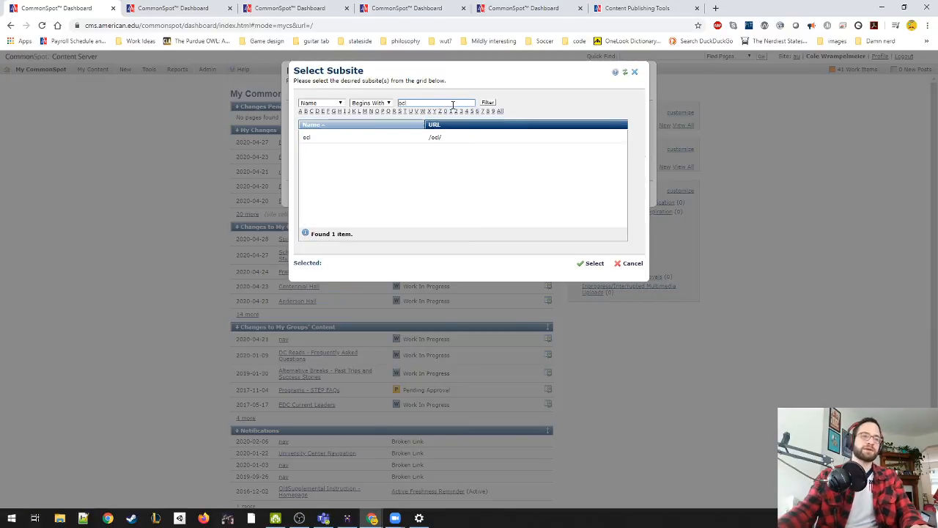
click(326, 139)
click(590, 264)
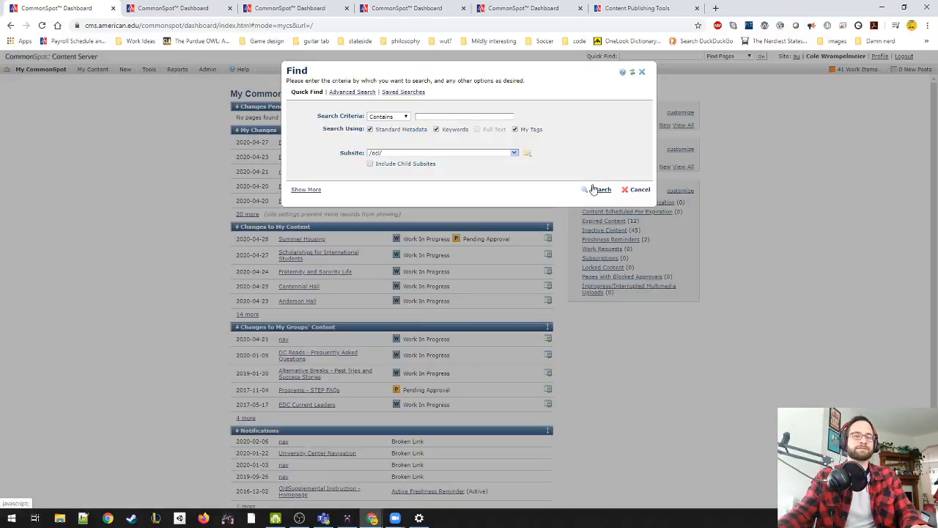
click(596, 189)
Step: Narrow the /ocl/ search results to pages containing "index"
click(417, 93)
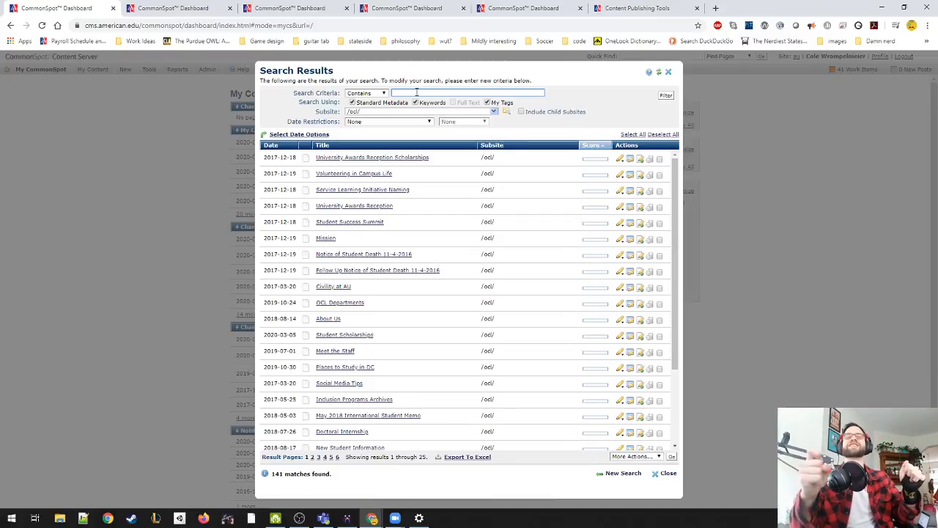
text(h)
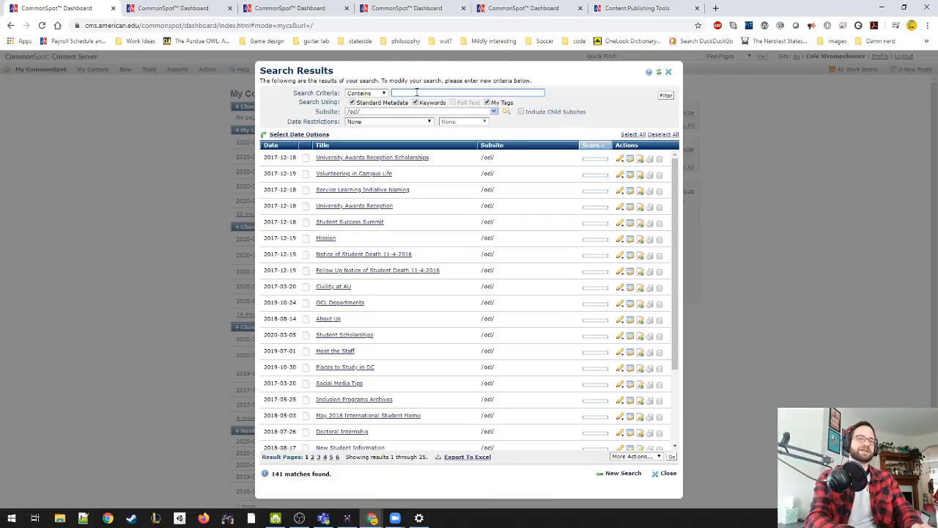
text(ndex)
key(Return)
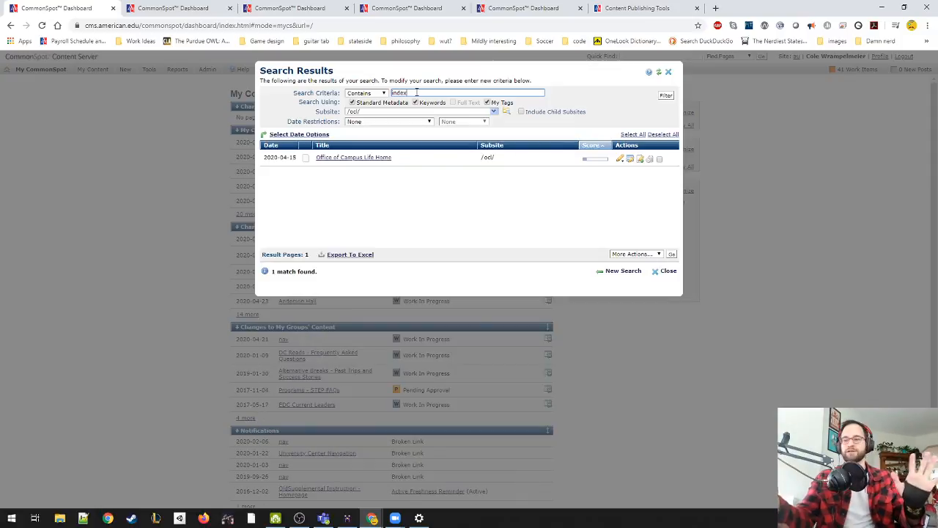
Step: Clear the search criteria and search the /ocl/ subsite for "nav"
drag(416, 91, 388, 96)
key(BackSpace)
drag(434, 69, 434, 76)
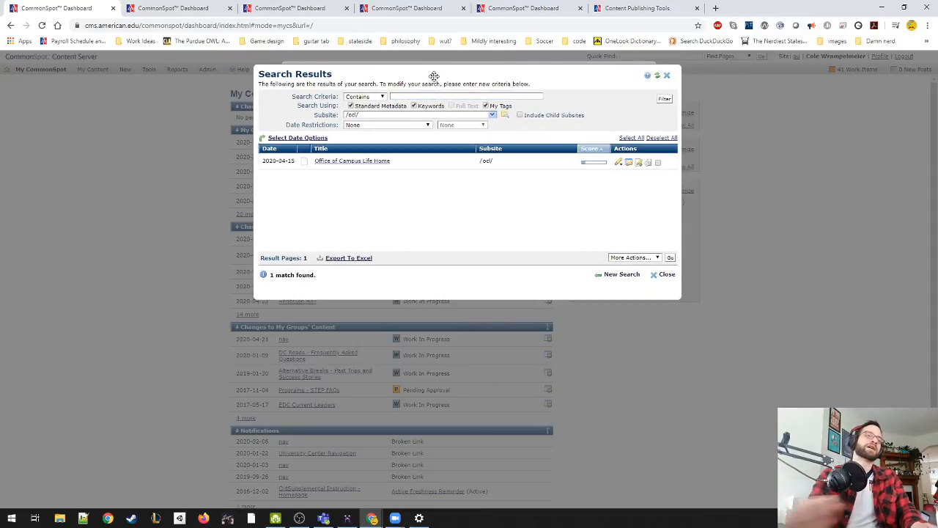
click(446, 95)
text(nav)
key(Return)
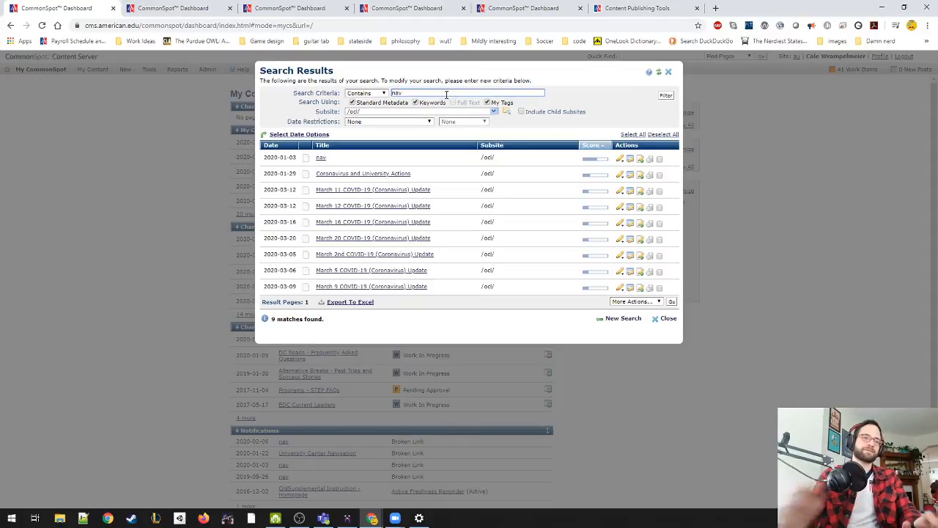
Step: Open the nav page from the search results in a new browser tab and switch to it
click(330, 158)
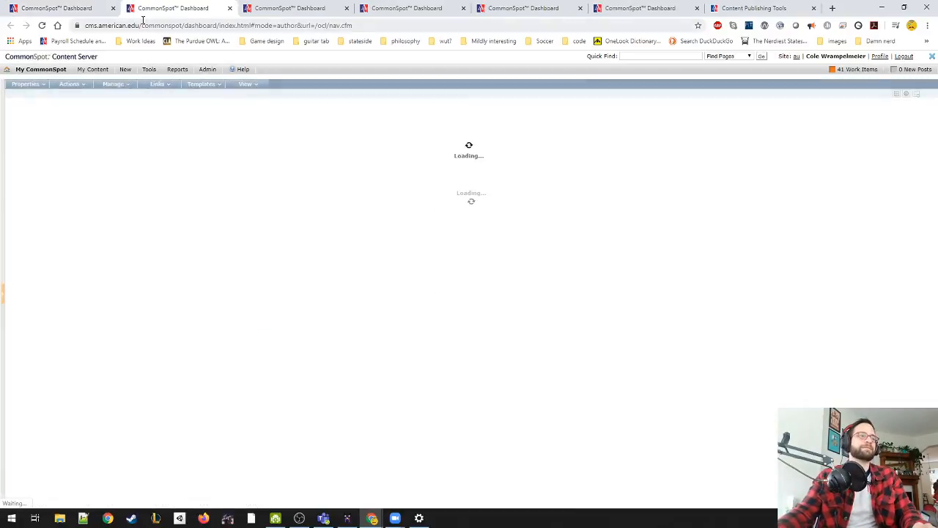
click(106, 11)
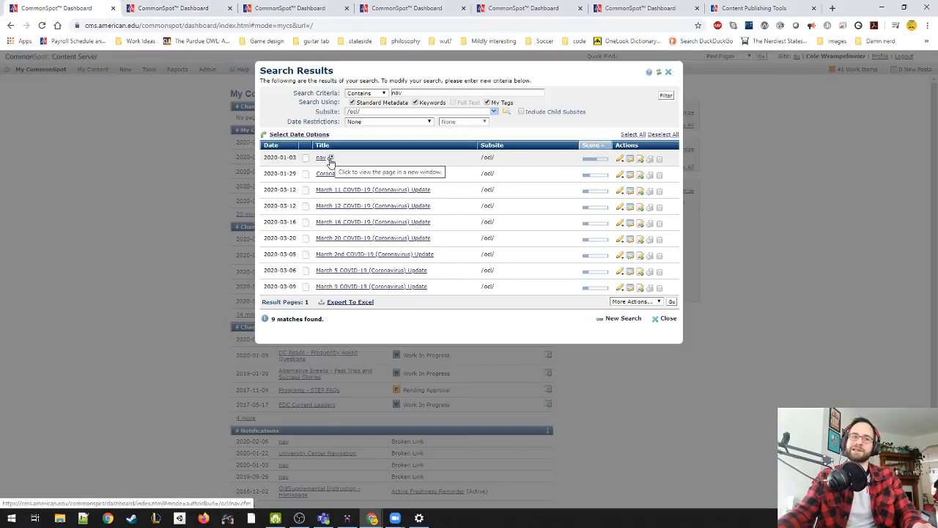
click(330, 159)
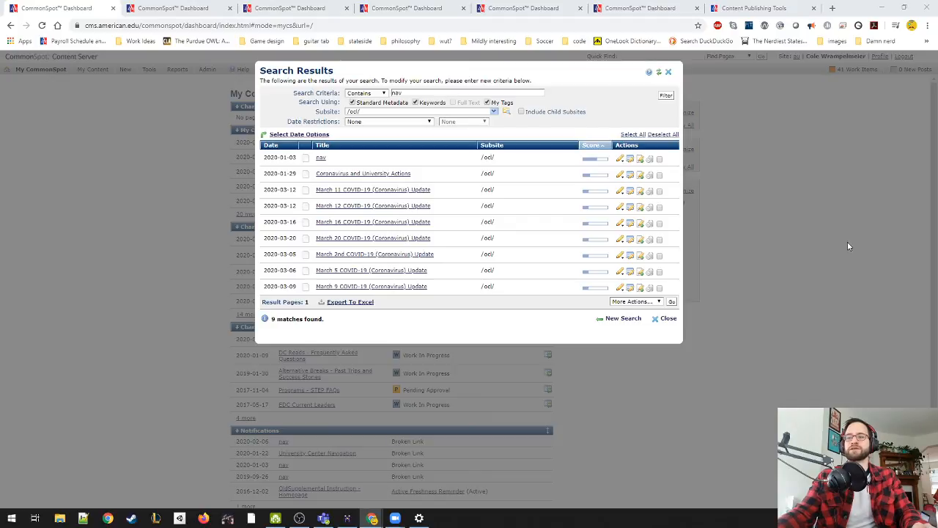
click(213, 8)
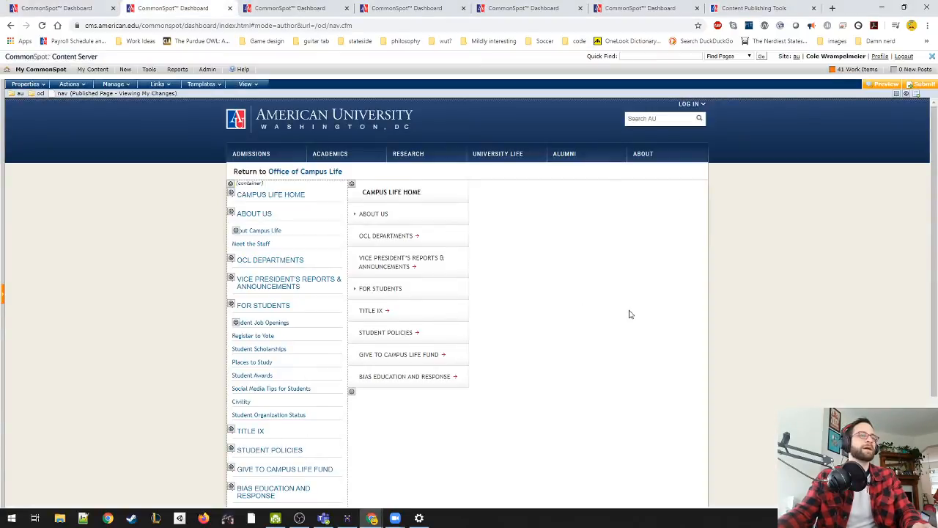
Step: Look over the nav page's link elements, then expand and collapse For Students in the rendered menu
scroll(620, 314, down, 2)
scroll(620, 314, up, 2)
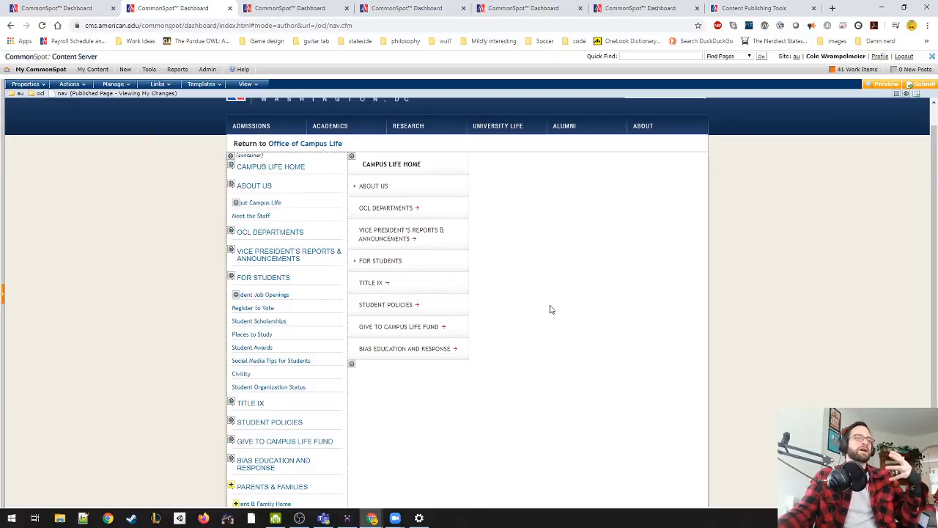
scroll(550, 310, up, 1)
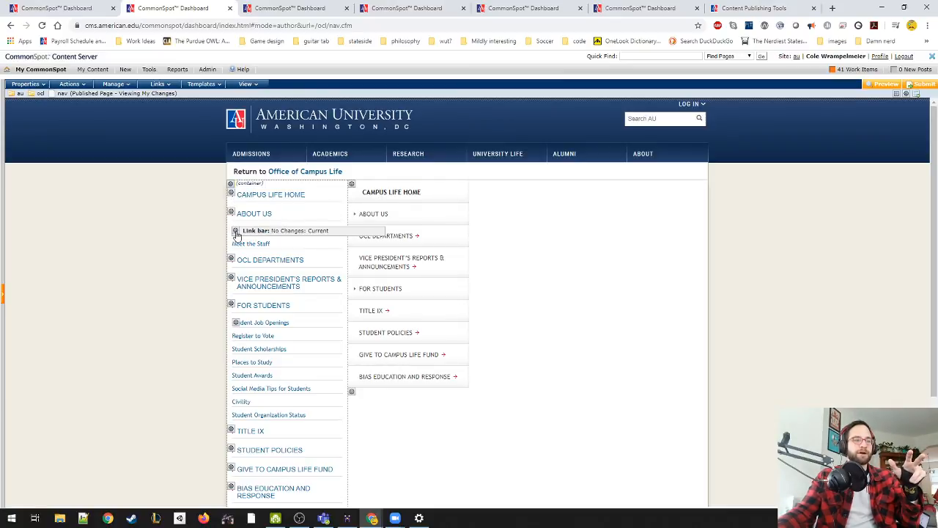
scroll(186, 249, down, 1)
click(355, 245)
click(356, 244)
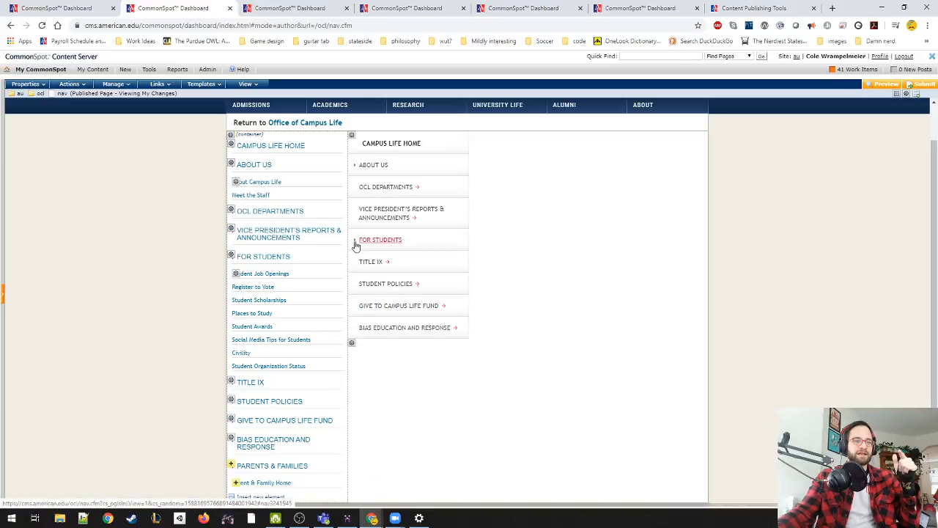
Step: Open the For Students navigation element's data, highlight its Header text, cancel the editing and expand For Students in the rendered menu
triple_click(580, 276)
scroll(572, 280, down, 2)
scroll(503, 335, up, 1)
click(228, 212)
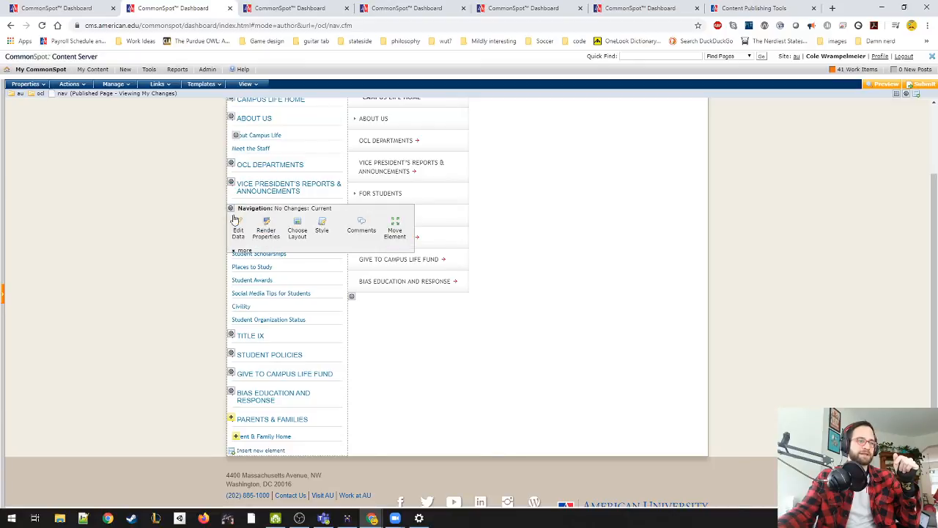
click(236, 229)
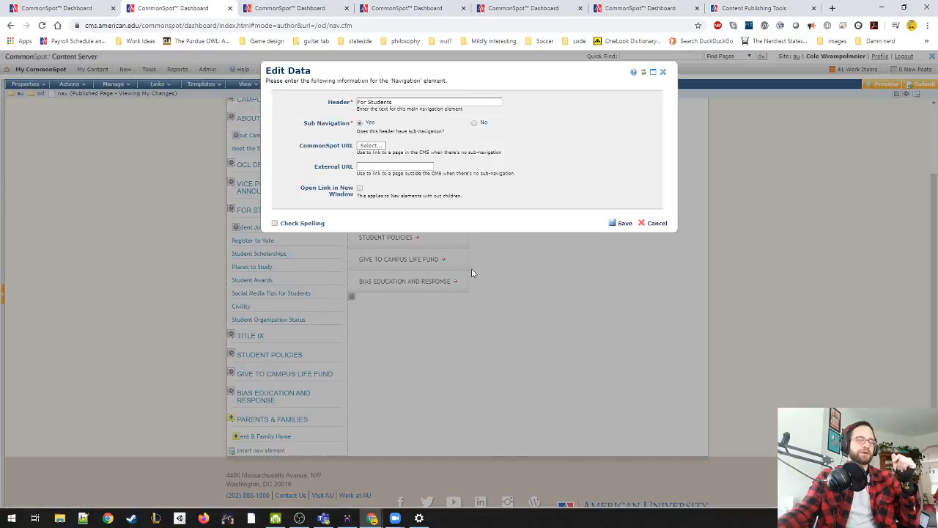
drag(398, 102, 357, 104)
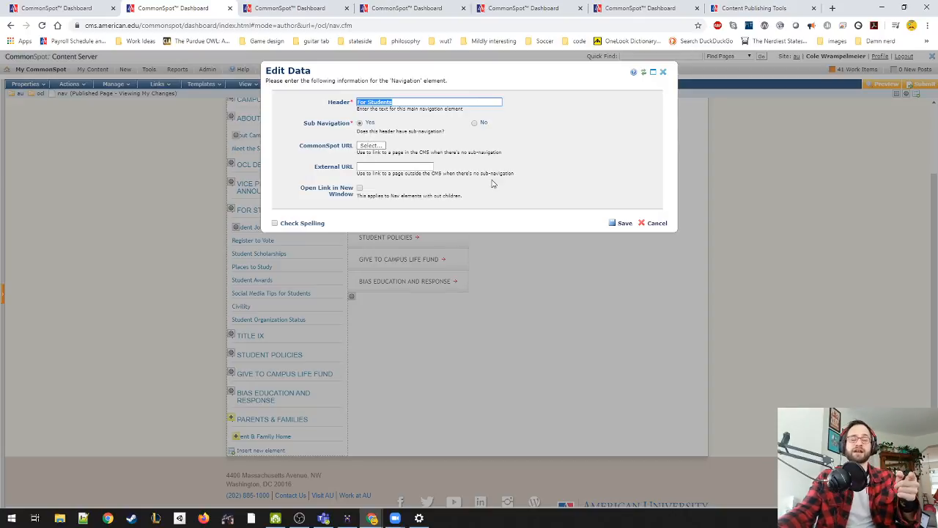
click(656, 223)
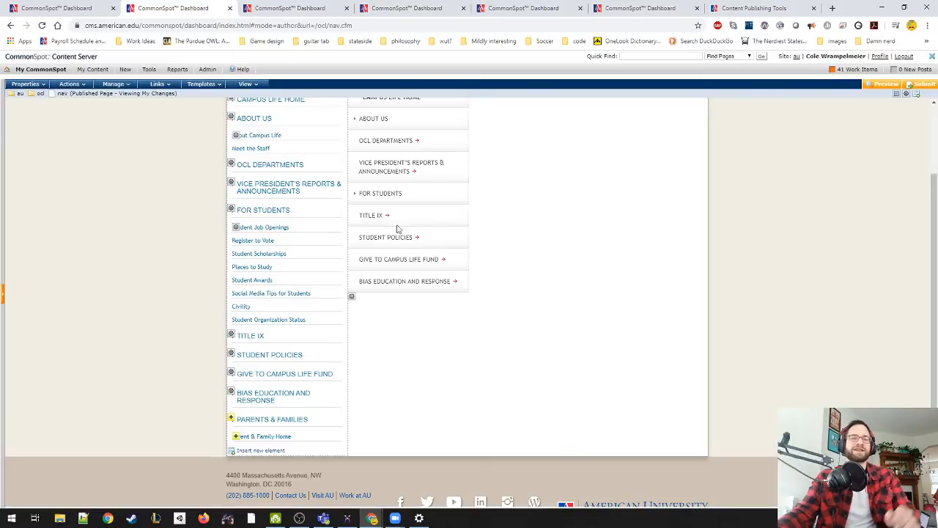
click(356, 198)
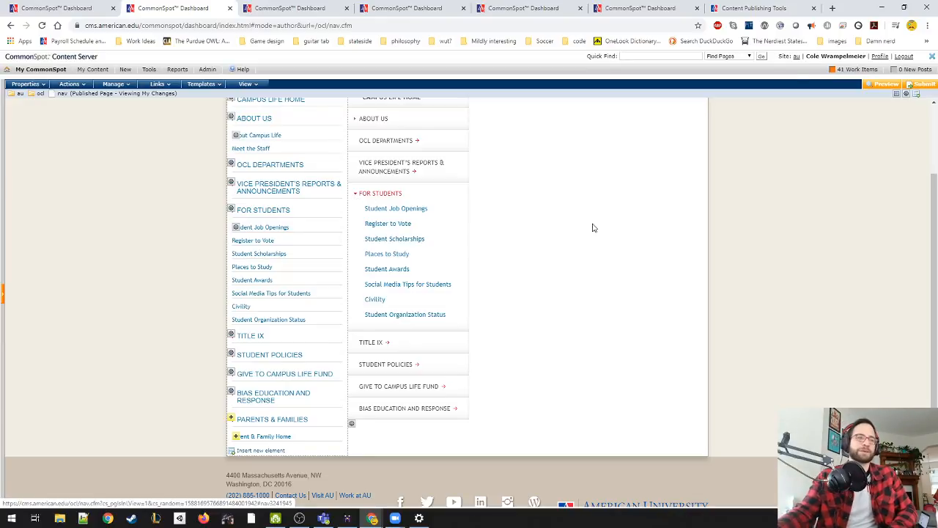
Step: Open the Vice President's Reports & Announcements navigation element's data, view its CommonSpot URL link type options and cancel without saving
click(230, 183)
click(238, 204)
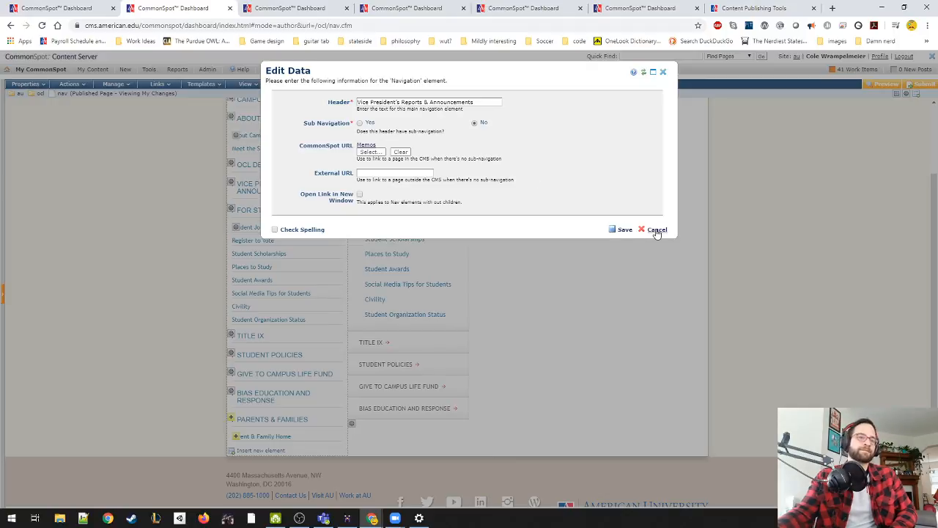
click(398, 173)
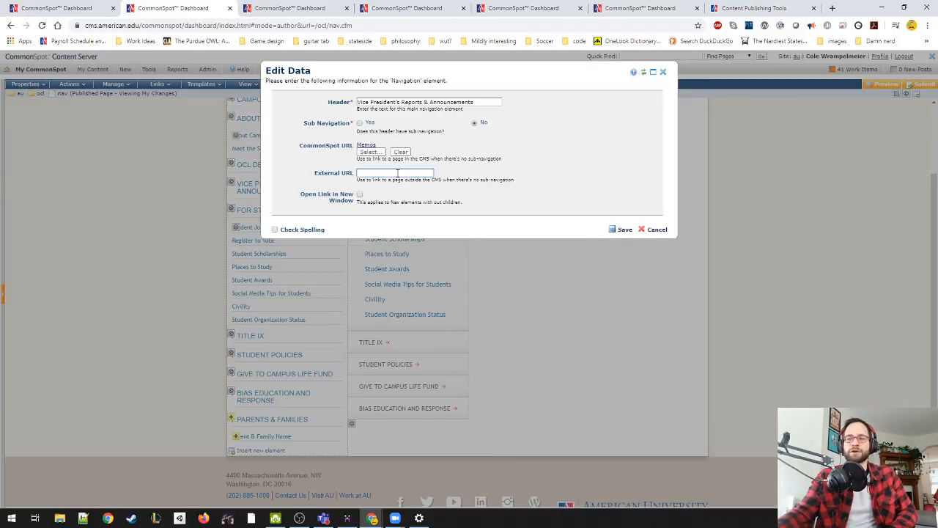
click(370, 152)
click(446, 159)
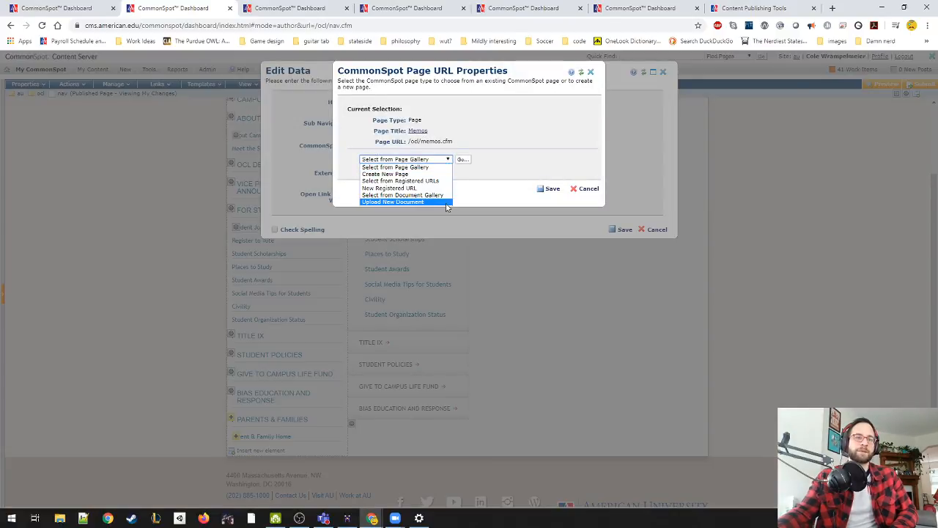
click(560, 129)
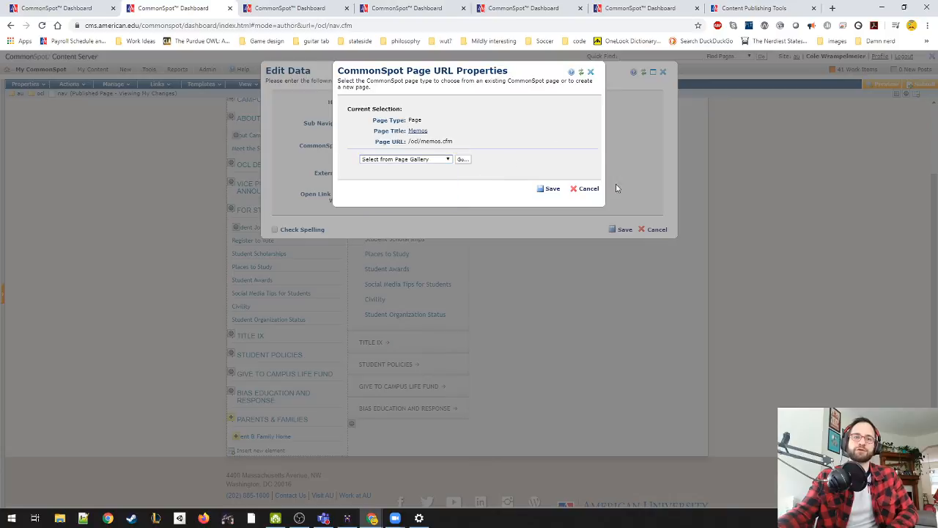
click(588, 189)
click(658, 229)
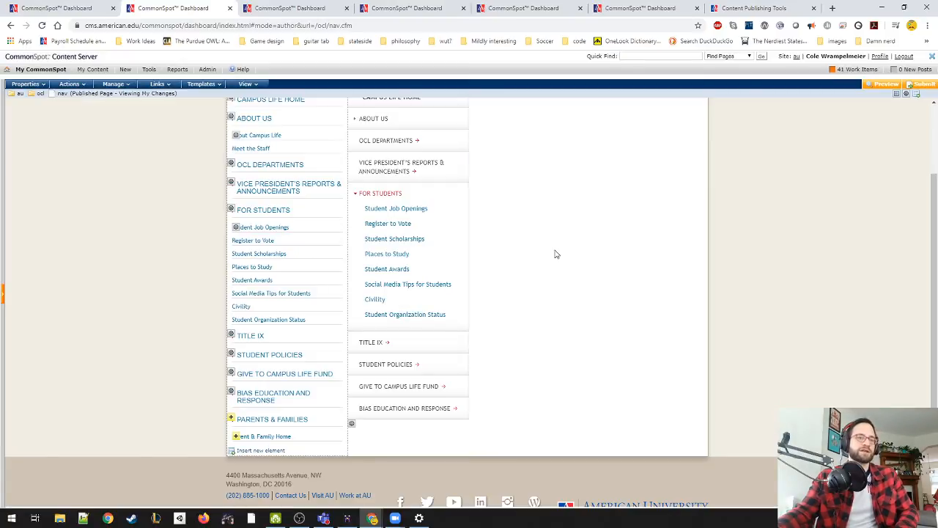
Step: Close the nav page's browser tab and look through the other open tabs with the search results and example pages
scroll(555, 254, up, 1)
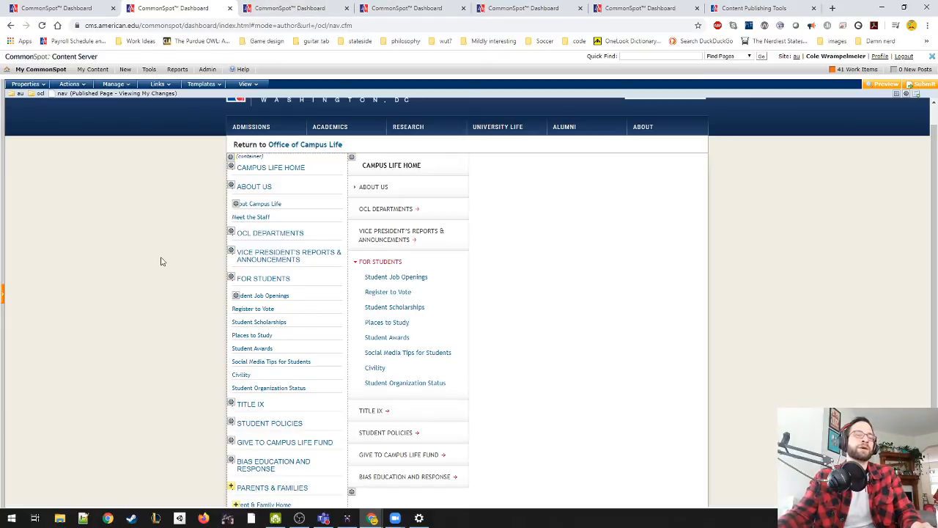
scroll(160, 262, up, 1)
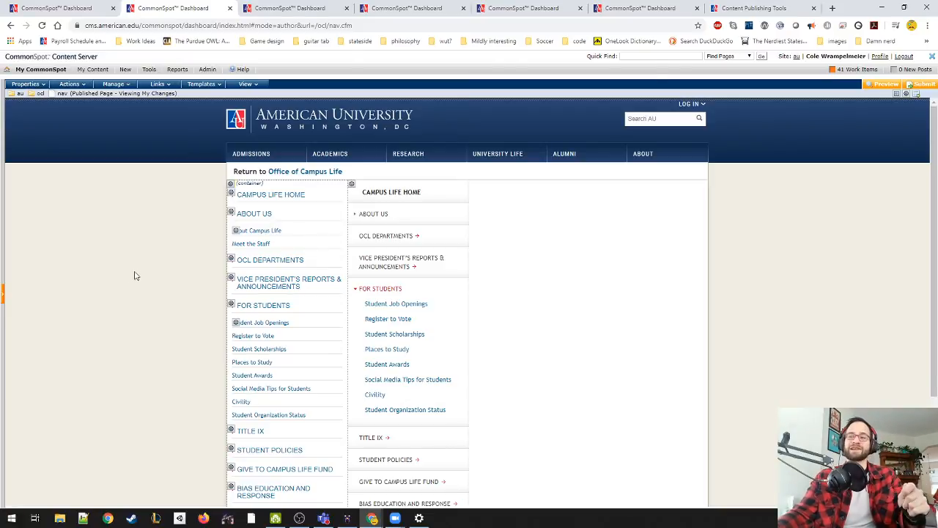
click(229, 9)
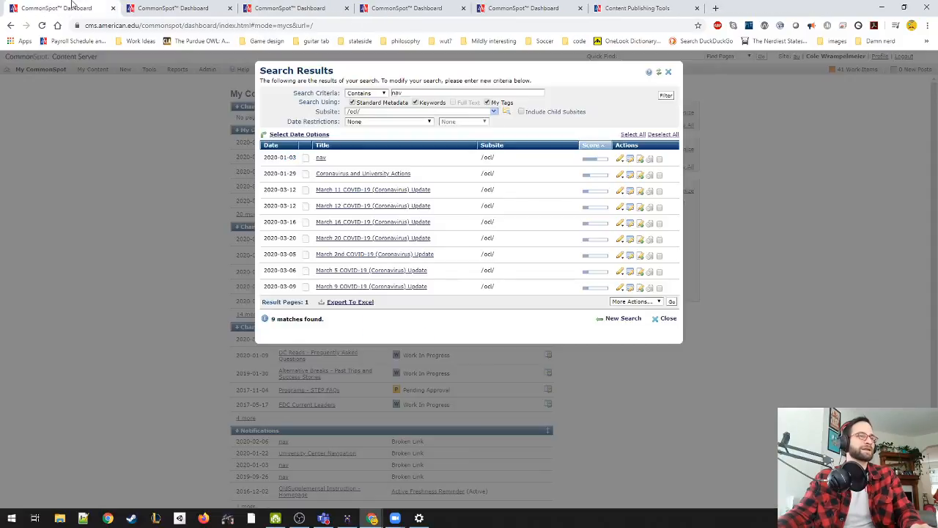
click(157, 7)
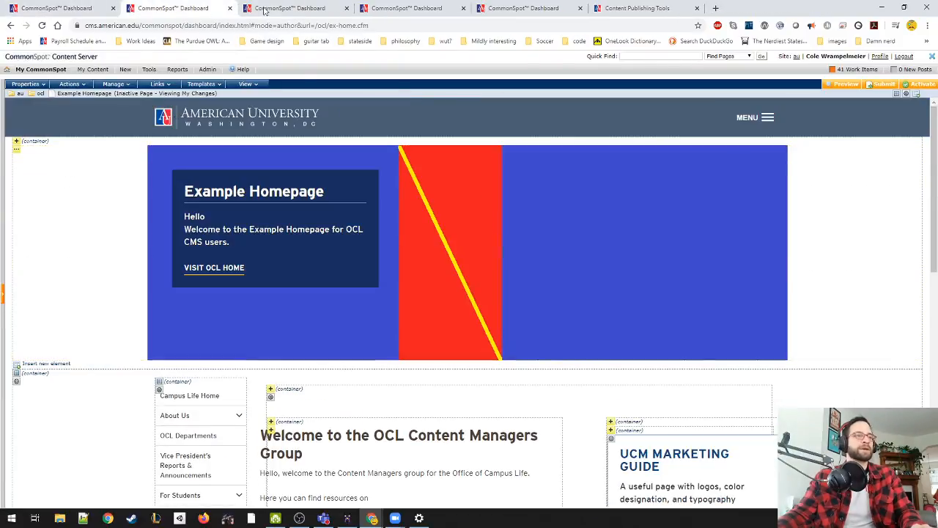
click(267, 11)
click(407, 8)
click(527, 7)
click(636, 8)
click(508, 5)
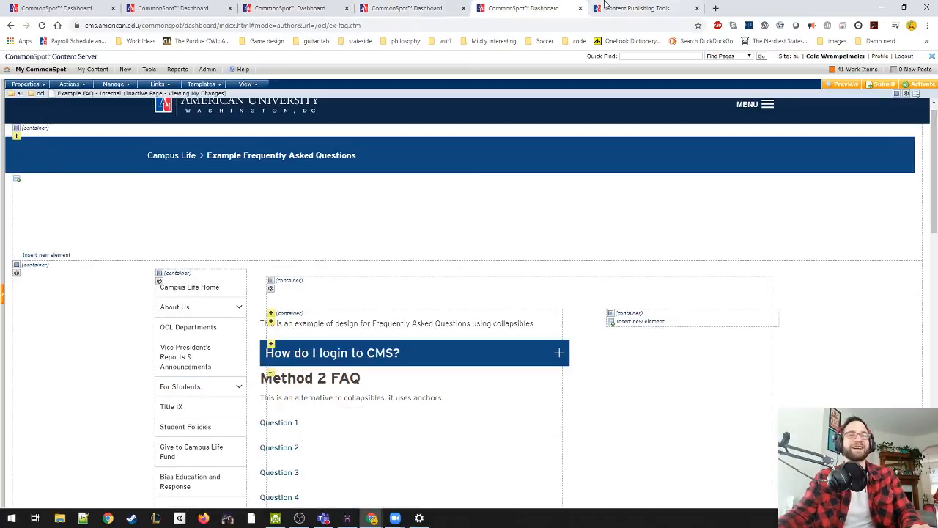
Step: Switch to the Example Content Page and review its introduction, Web Accessibility heading and the sections down to Video Accessibility
click(391, 10)
scroll(359, 249, down, 2)
drag(507, 202, 269, 196)
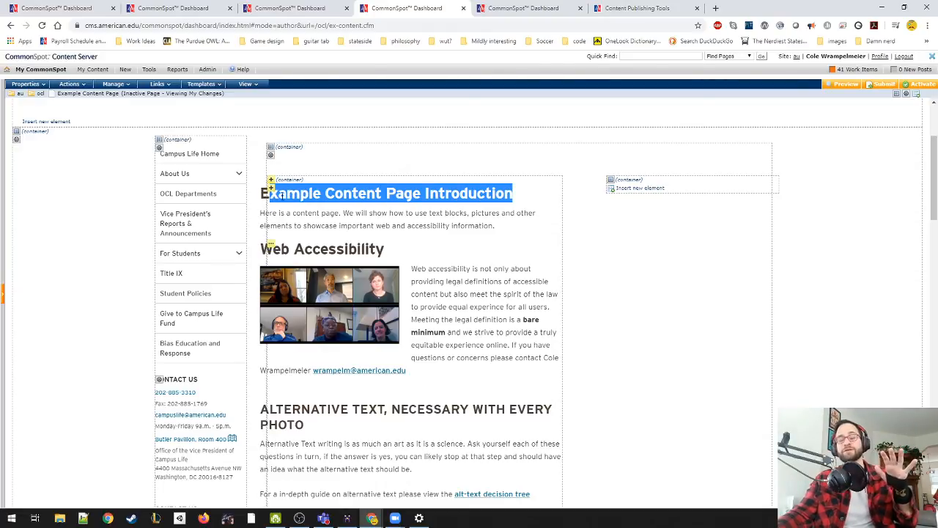
click(606, 297)
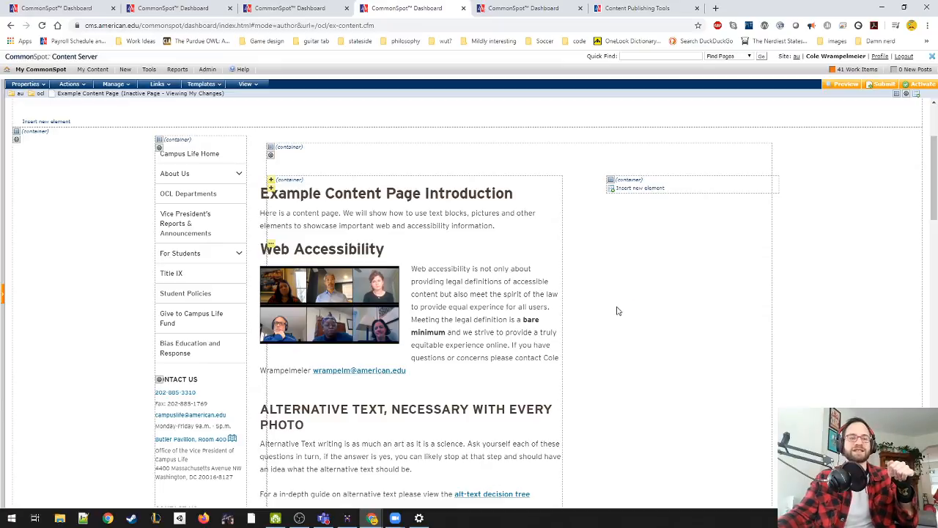
drag(400, 251, 616, 274)
click(616, 275)
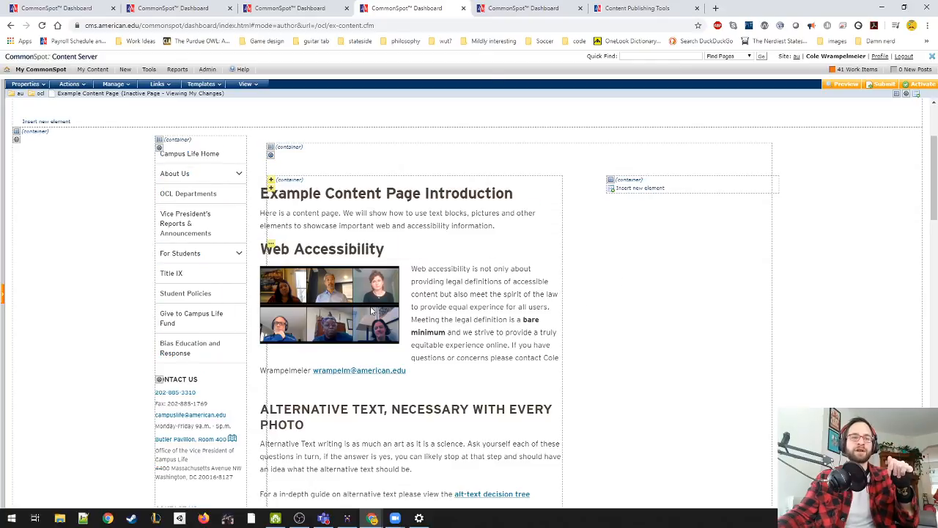
scroll(372, 311, down, 1)
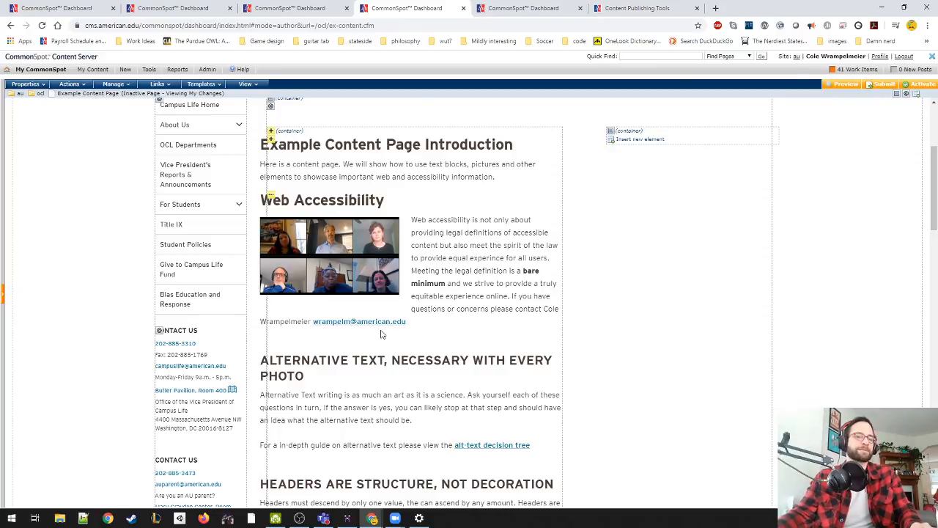
scroll(580, 288, down, 5)
scroll(583, 290, down, 6)
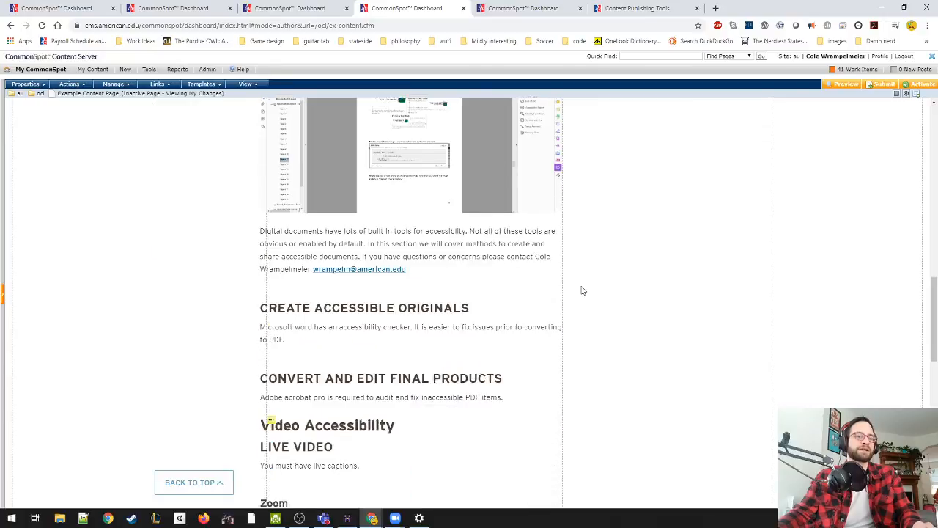
Step: Switch to the Content Publishing Tools tab and look over its homepage
click(524, 8)
click(637, 8)
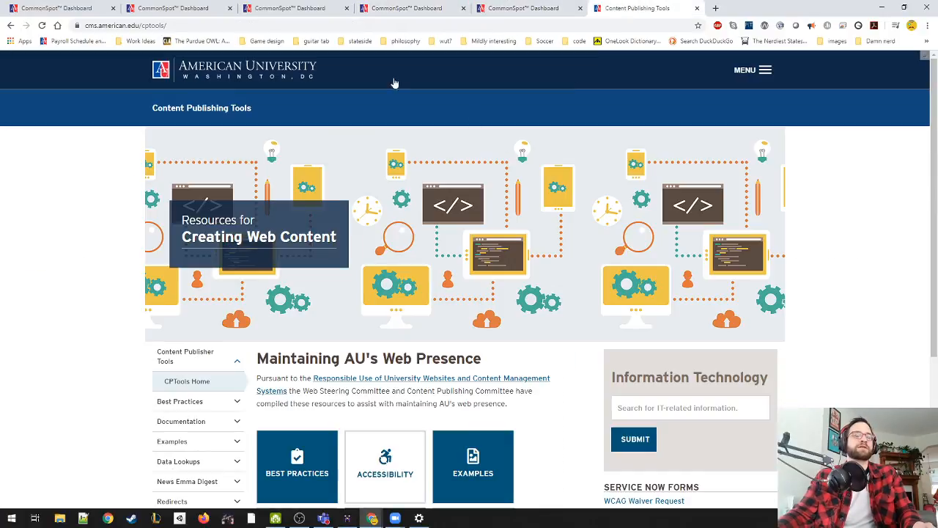
scroll(507, 224, down, 3)
scroll(364, 279, up, 4)
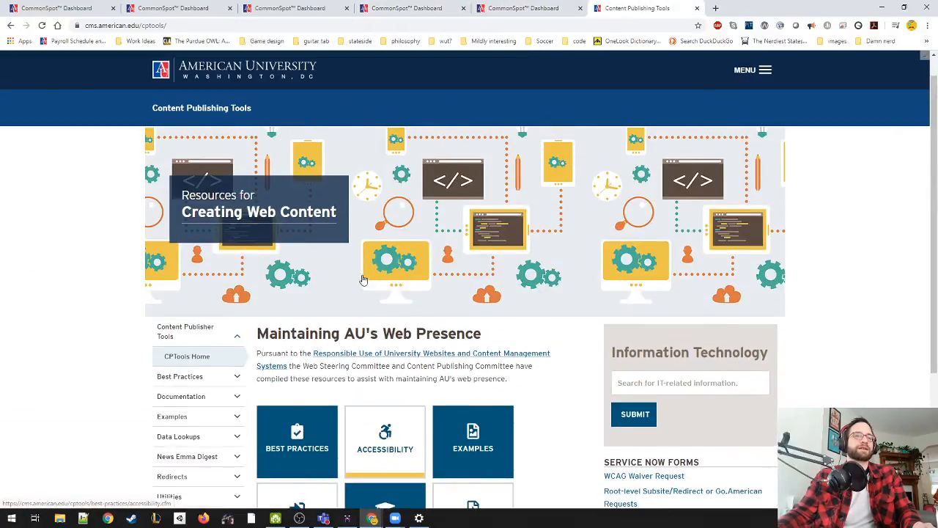
Step: Highlight the cptools path in the page address, replace the cms subdomain with www and load that address
drag(141, 26, 211, 31)
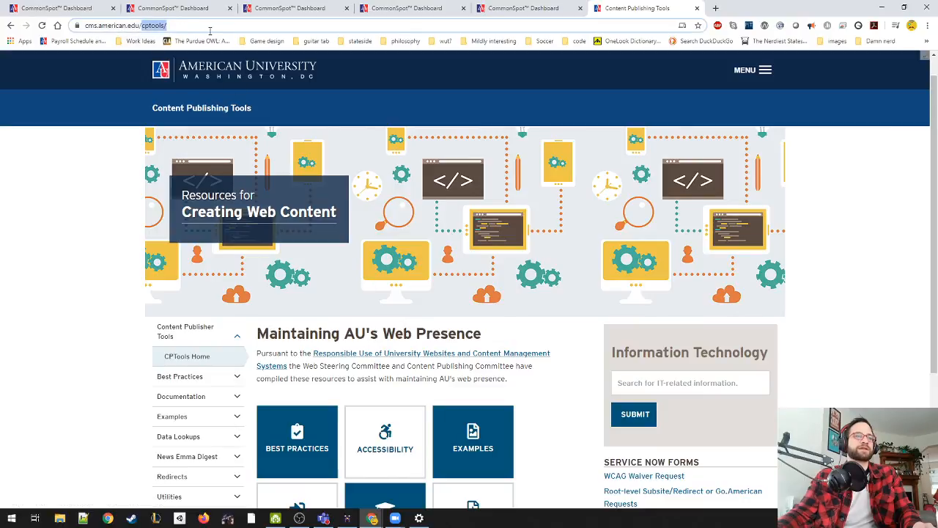
double_click(116, 26)
text(www)
key(Return)
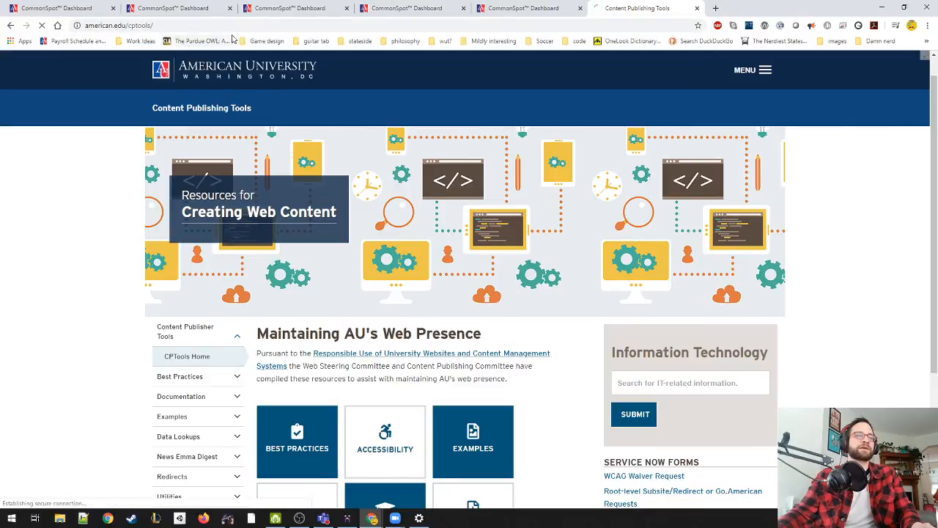
Step: Change the subdomain back to cms, load cms.american.edu/cptools/ and highlight the full address
click(105, 26)
double_click(115, 26)
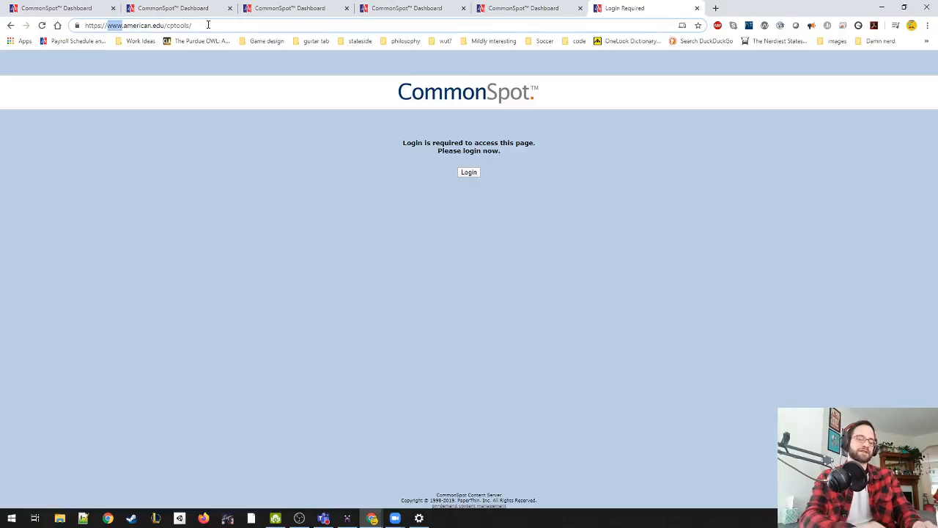
text(cms)
key(Return)
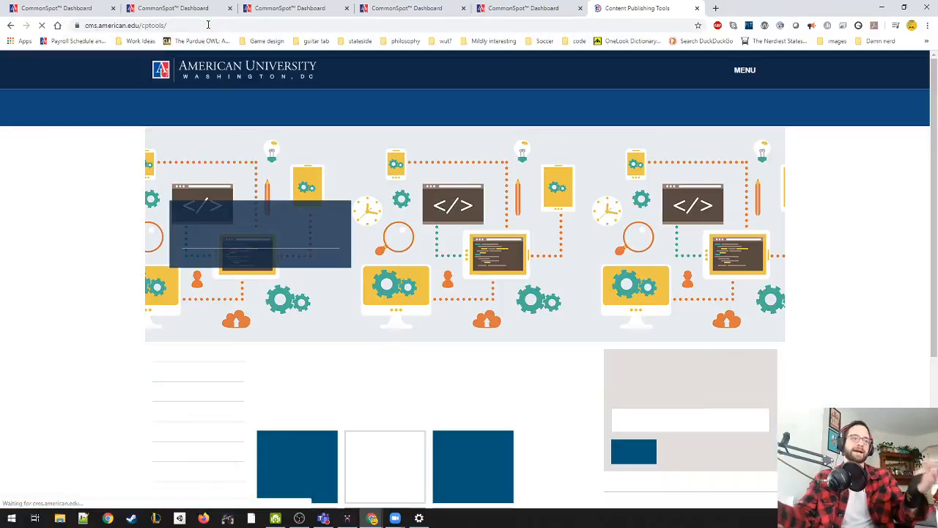
click(209, 25)
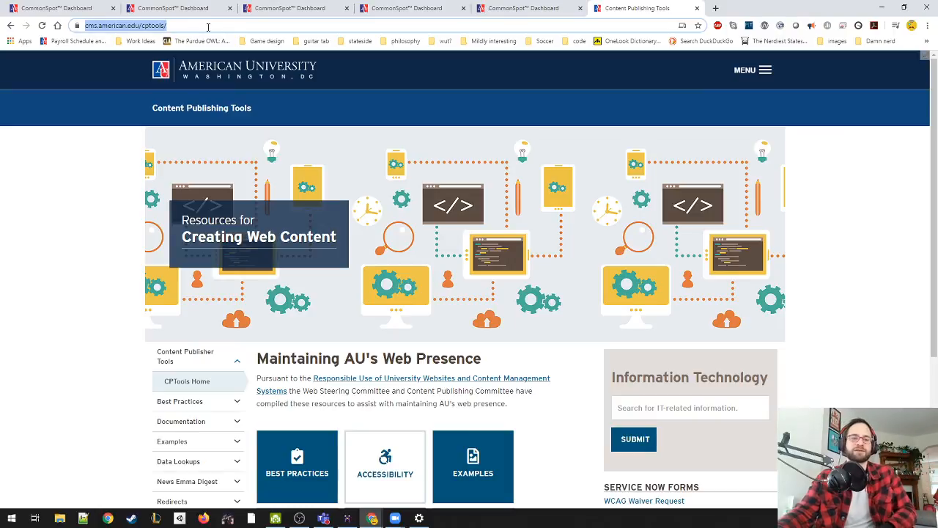
click(95, 222)
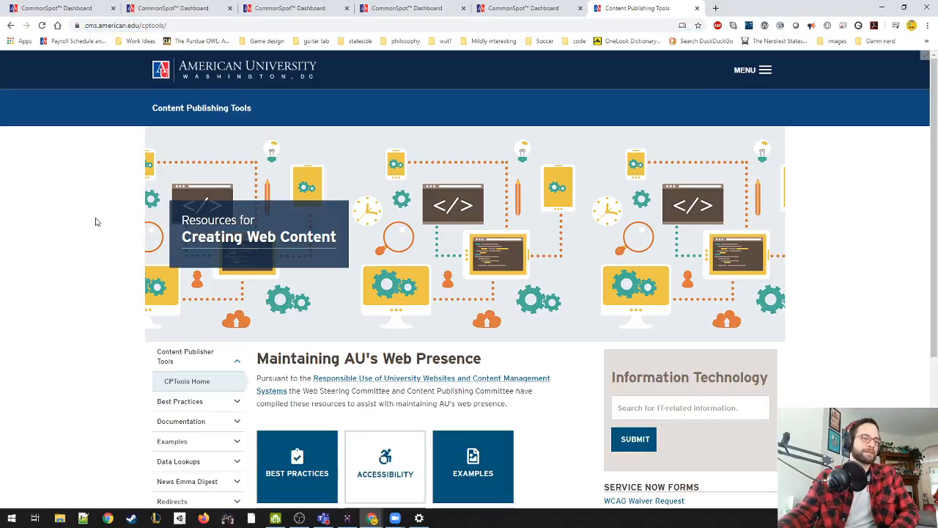
Step: Expand Best Practices in the page's navigation, open its Accessibility page in a new browser tab and switch to it
scroll(95, 222, down, 3)
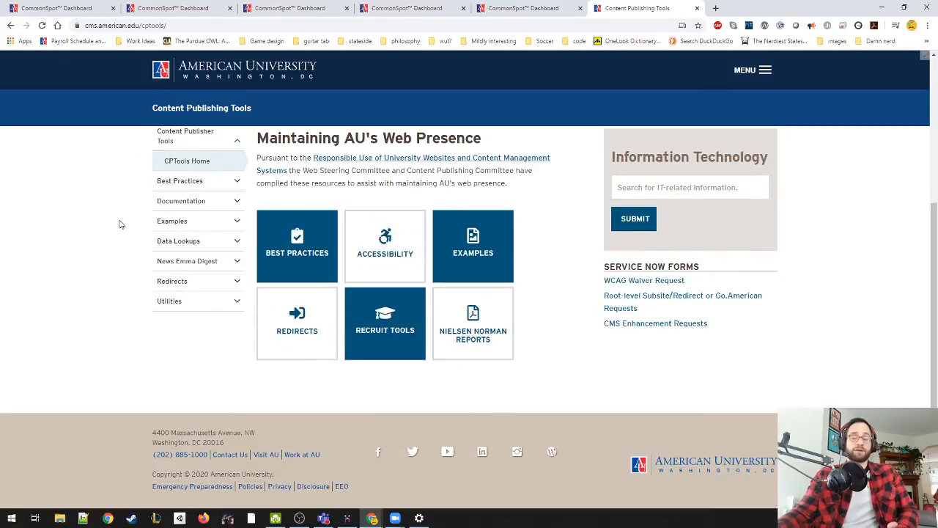
scroll(121, 224, up, 2)
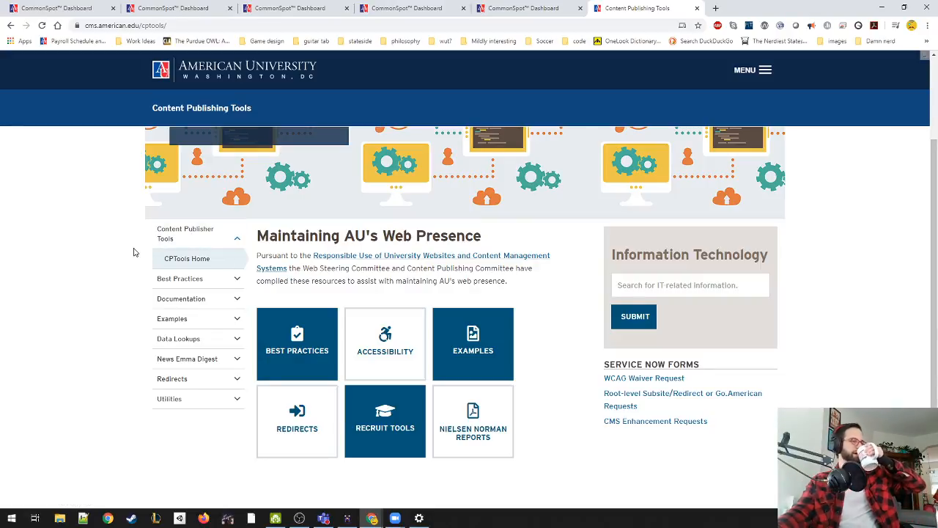
click(226, 284)
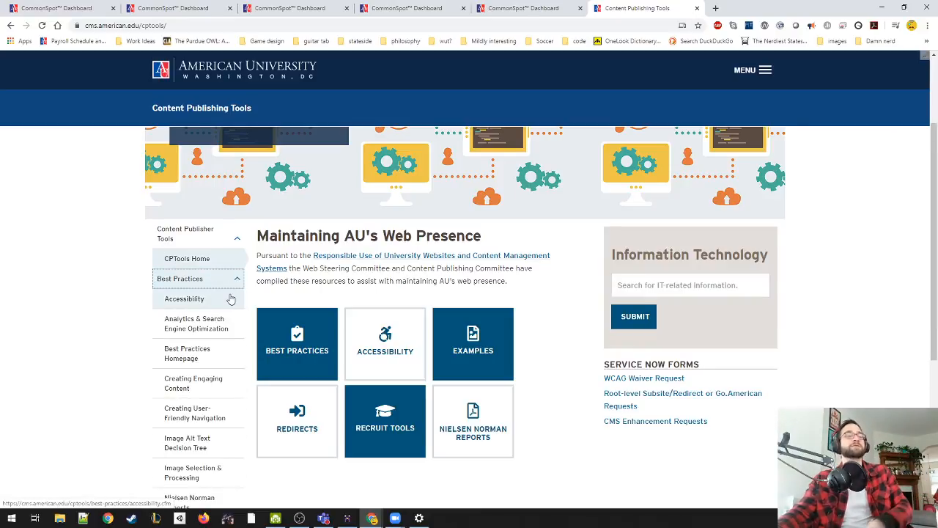
scroll(220, 279, down, 2)
right_click(200, 205)
click(234, 211)
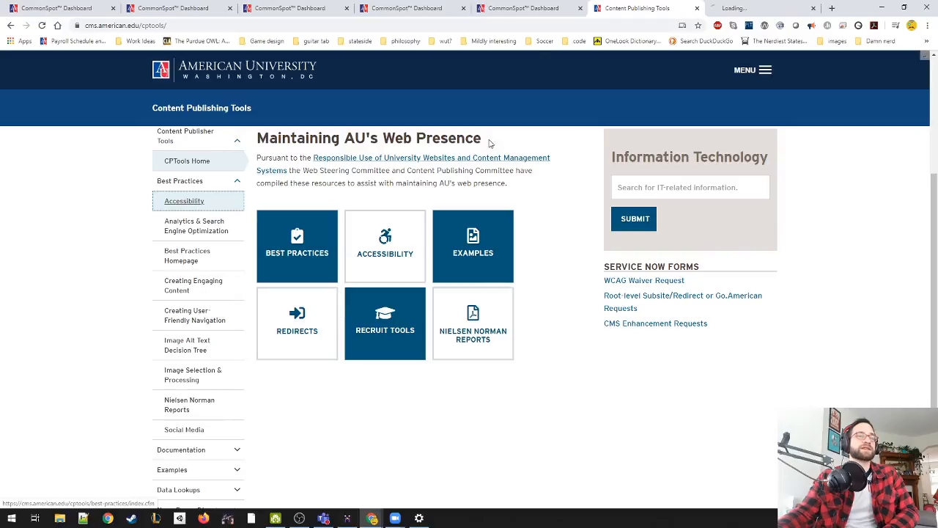
click(743, 15)
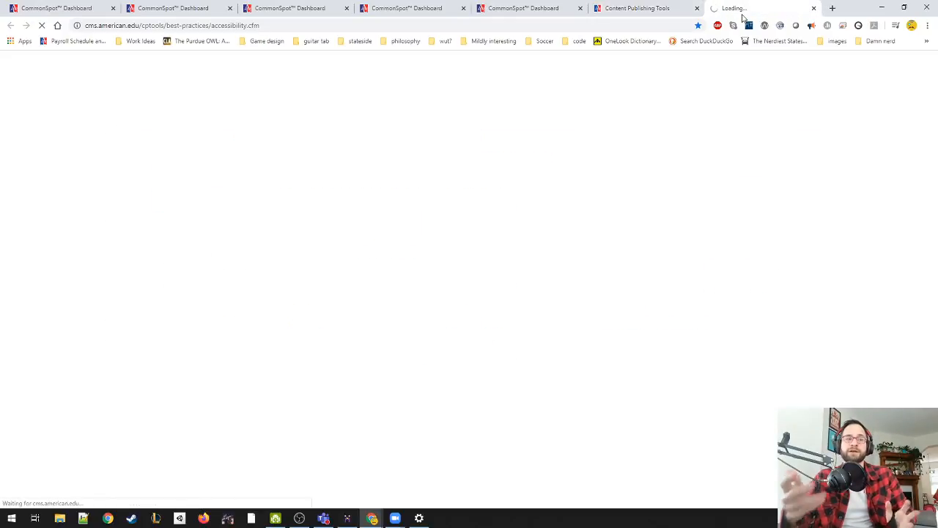
Step: Return to Content Publishing Tools, open Analytics & Search Engine Optimization in a new browser tab and switch to it
click(609, 8)
click(116, 226)
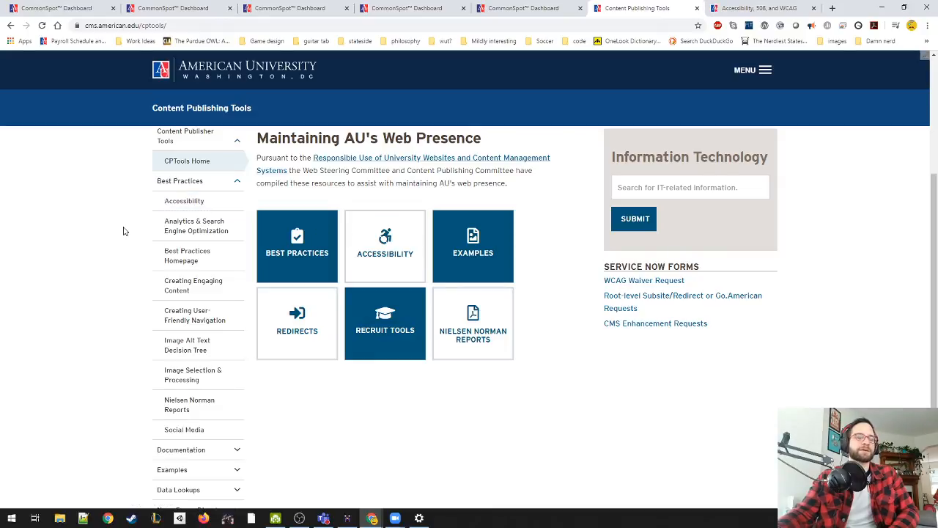
right_click(194, 230)
click(228, 236)
click(763, 8)
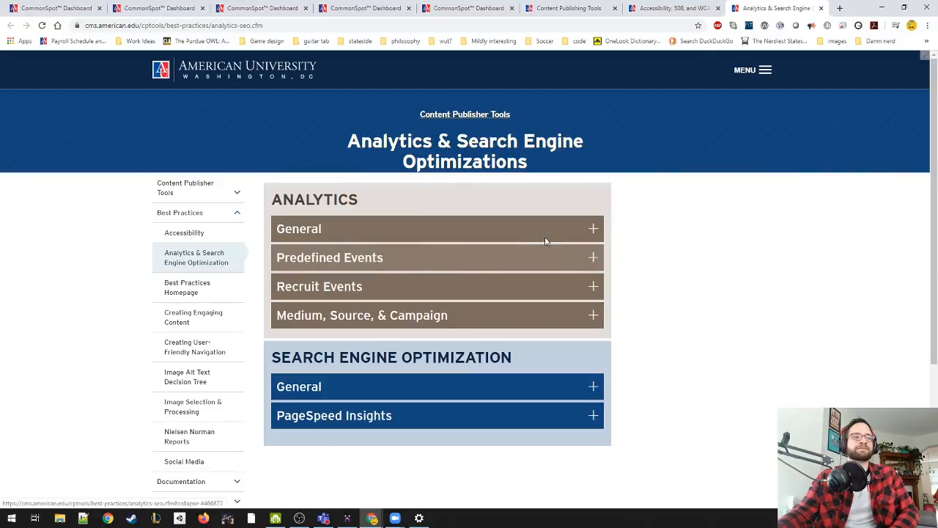
Step: Expand and collapse General under Analytics, then General and PageSpeed Insights under Search Engine Optimization
click(555, 232)
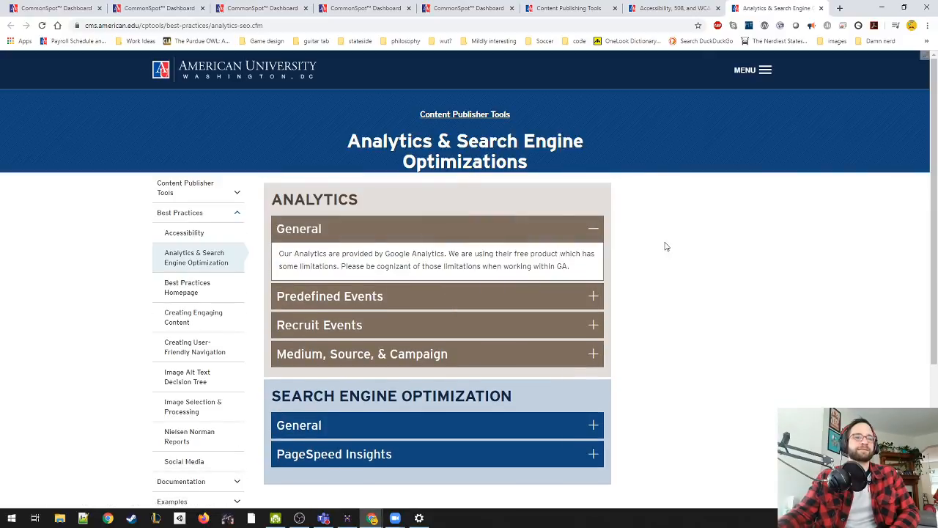
click(593, 233)
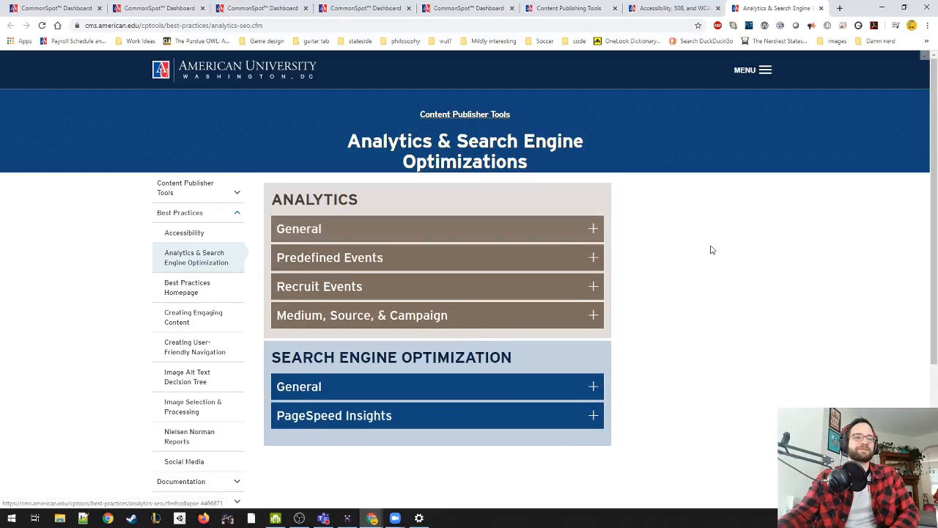
scroll(599, 290, down, 2)
click(567, 250)
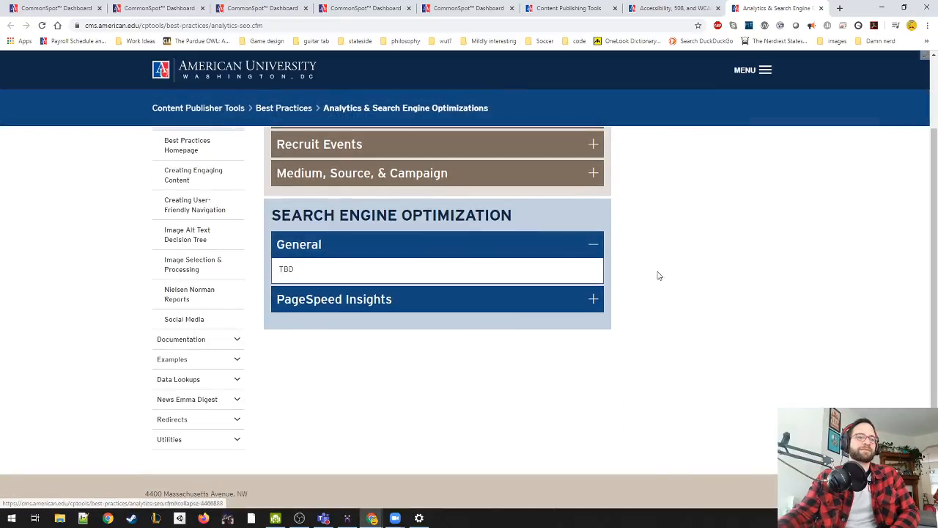
click(571, 253)
click(562, 278)
click(561, 279)
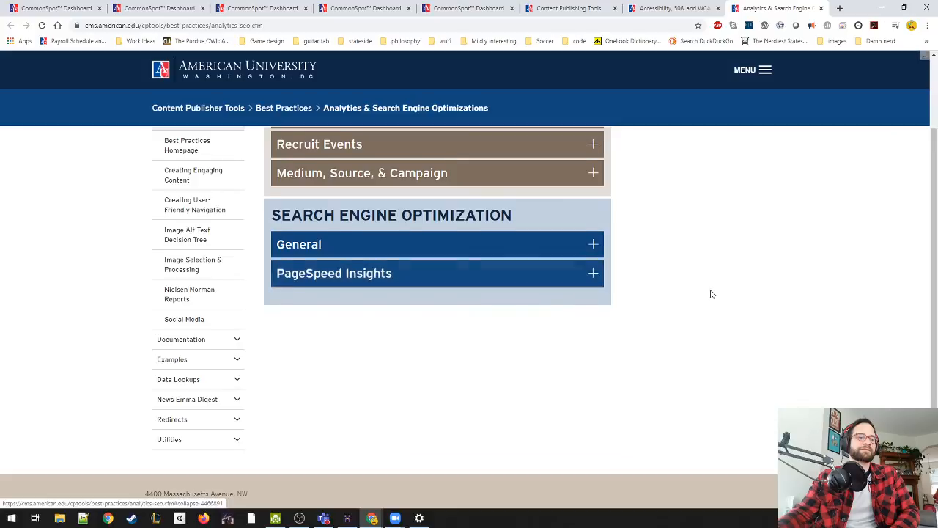
scroll(711, 294, up, 2)
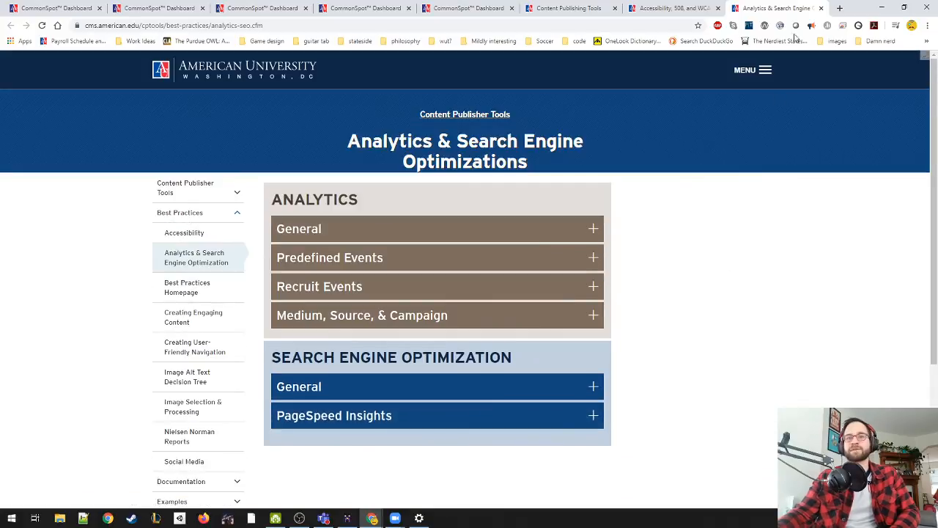
Step: Expand and collapse Recruit Events, and close the Analytics & Search Engine Optimization and Accessibility browser tabs
click(573, 299)
click(600, 285)
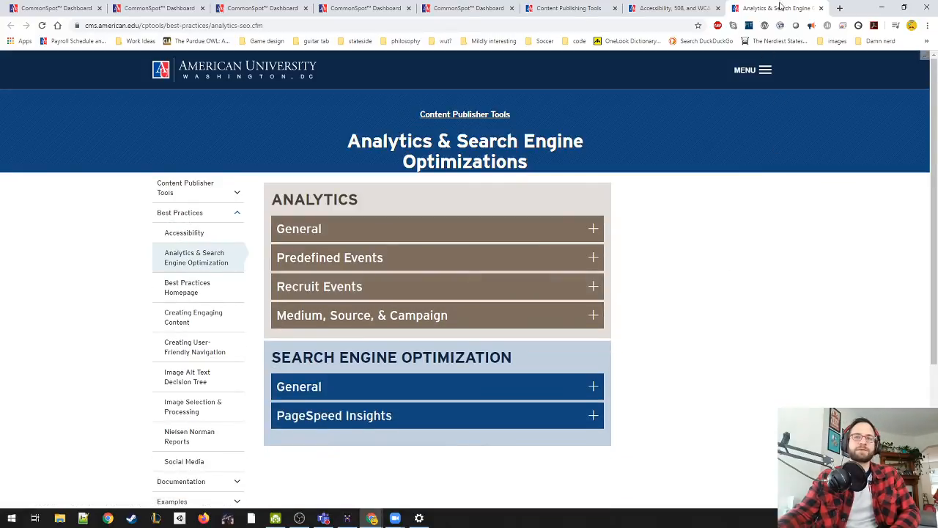
click(823, 8)
click(717, 8)
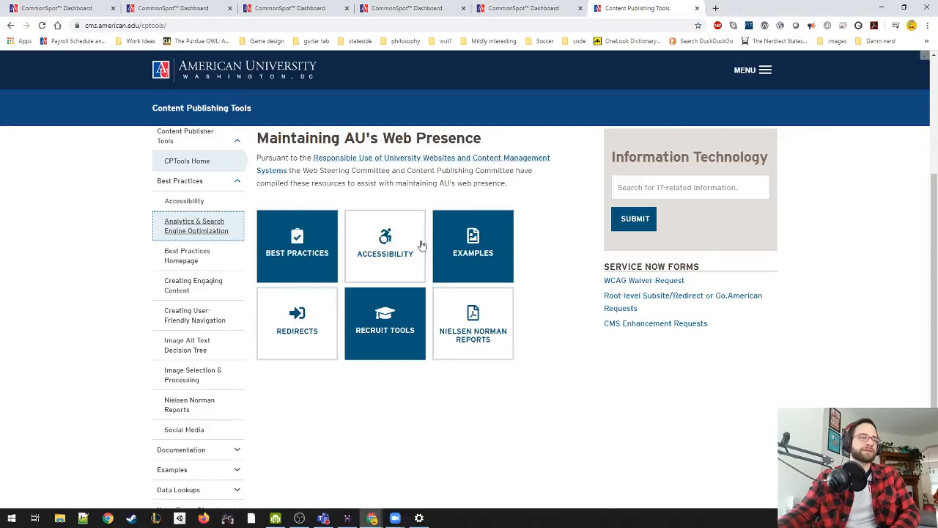
Step: Collapse Best Practices, expand Examples in the page's navigation, and open Redesign Element Examples in a new browser tab and switch to it
click(233, 183)
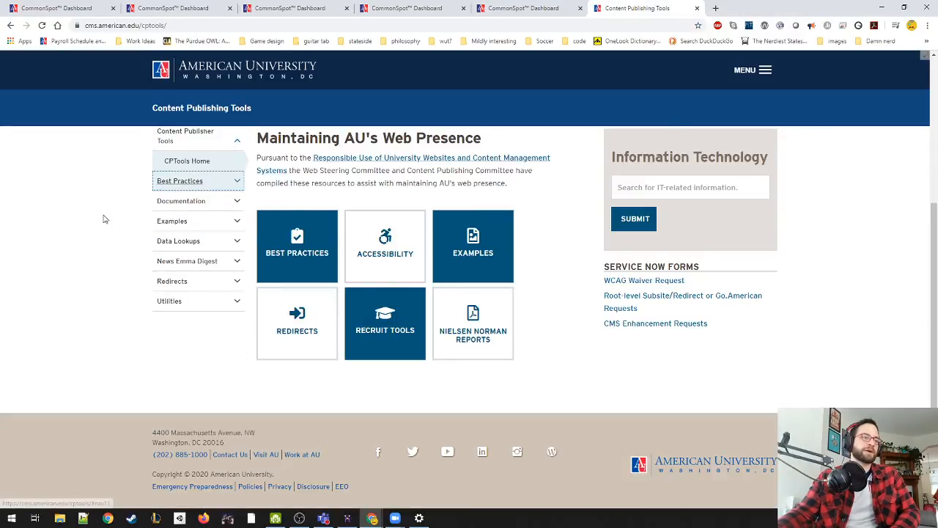
click(212, 221)
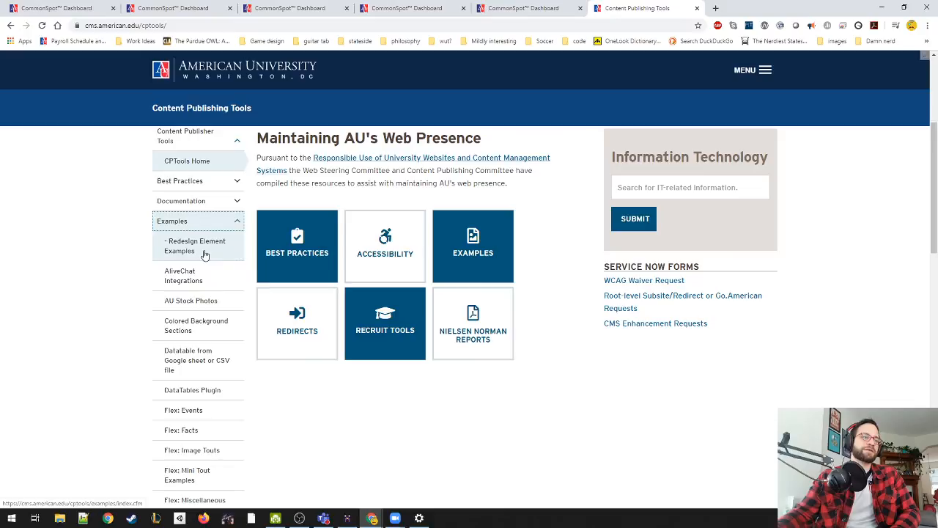
right_click(206, 255)
click(220, 260)
key(ctrl+Tab)
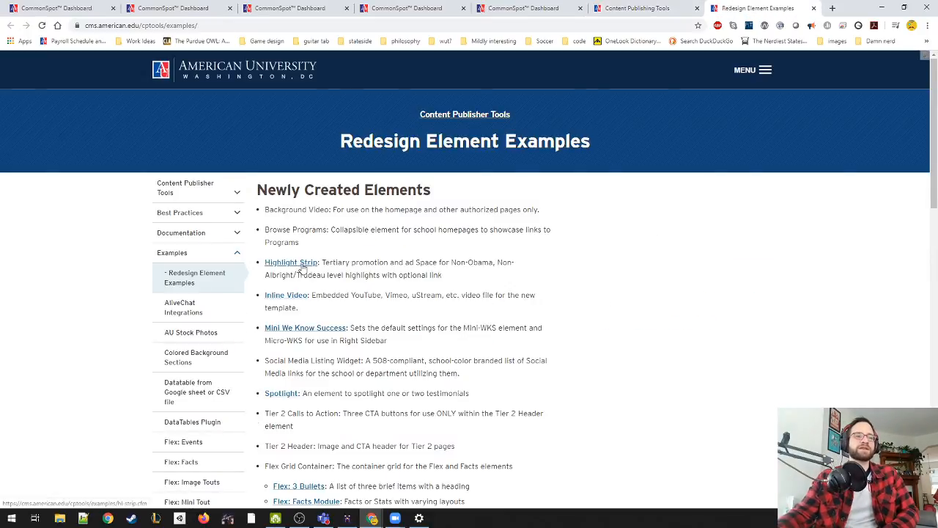
Step: Look through the newly created elements list and open Hero Image with Text in a new browser tab
scroll(300, 269, down, 3)
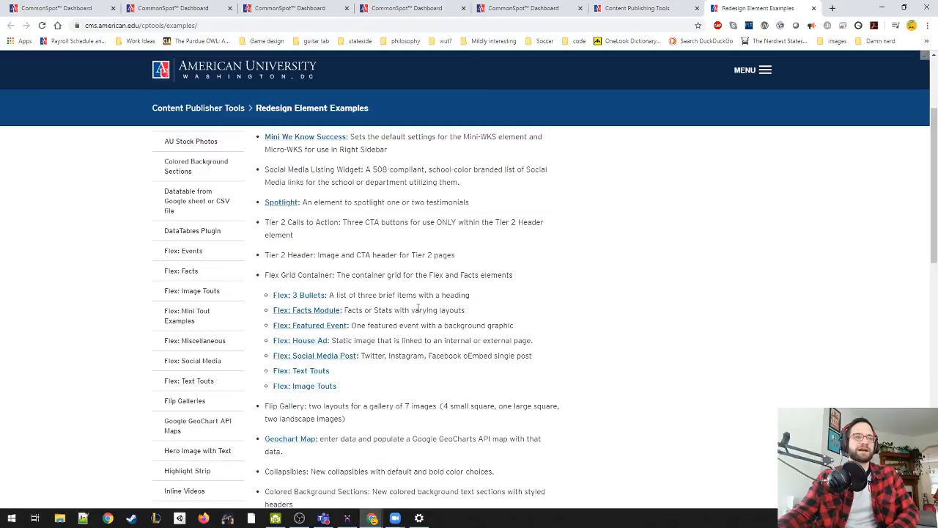
scroll(424, 310, down, 3)
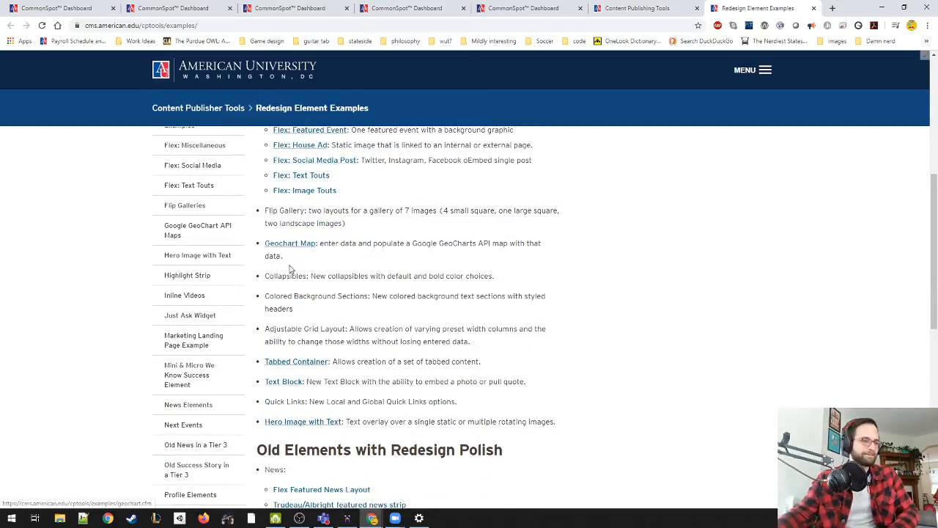
scroll(387, 356, down, 2)
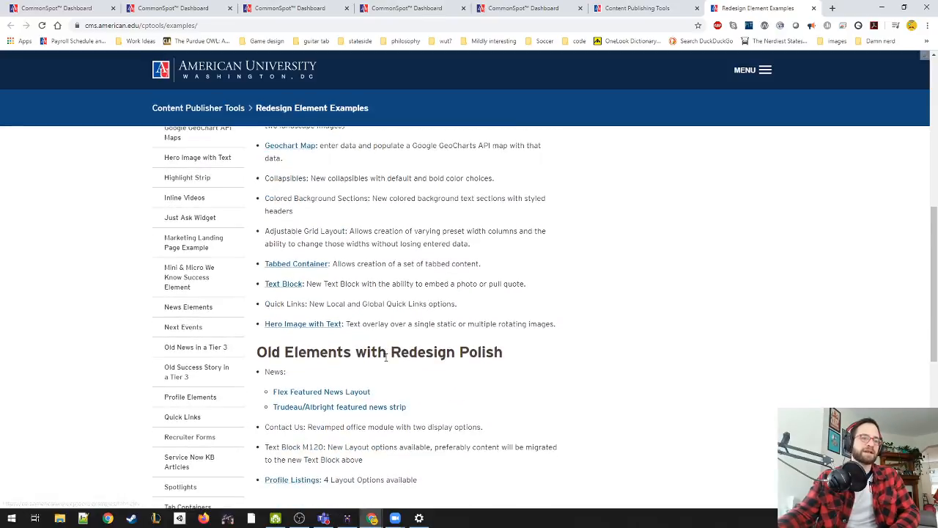
click(306, 324)
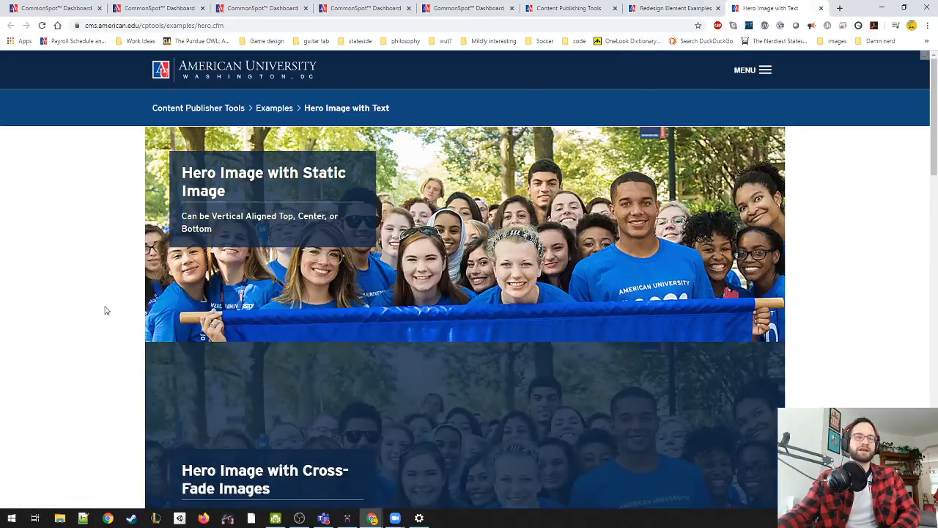
Step: Review the hero images and field documentation on the Hero Image with Text page and open Spotlights from its navigation
scroll(105, 308, down, 5)
scroll(105, 308, up, 1)
scroll(504, 294, down, 3)
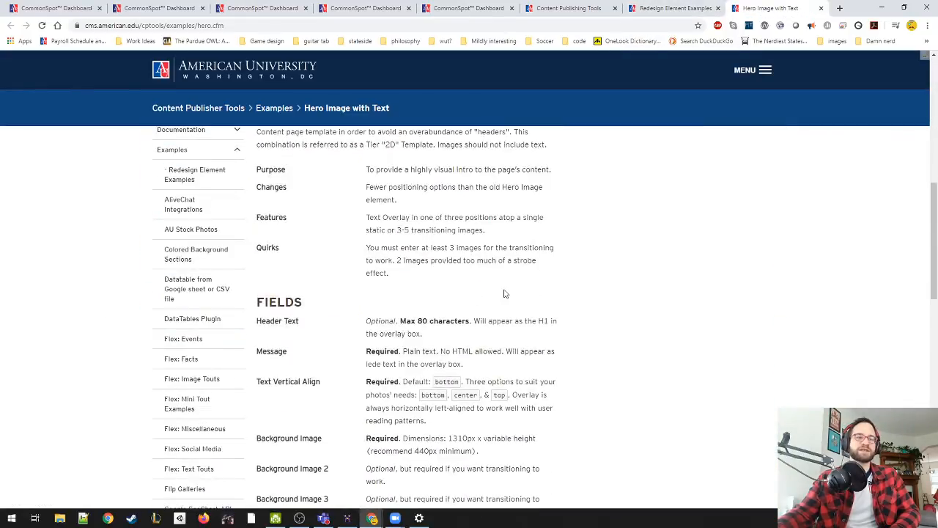
scroll(513, 300, down, 3)
scroll(546, 339, down, 4)
scroll(549, 345, down, 2)
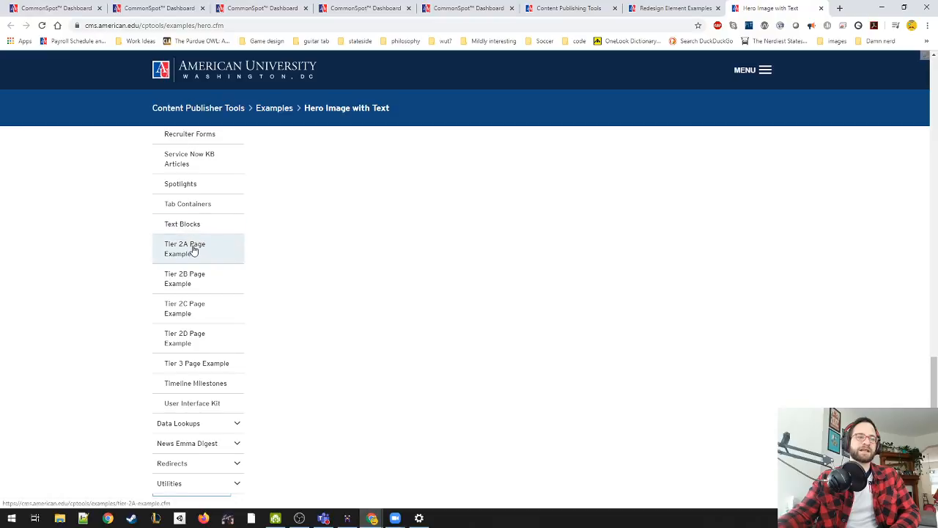
scroll(210, 220, up, 1)
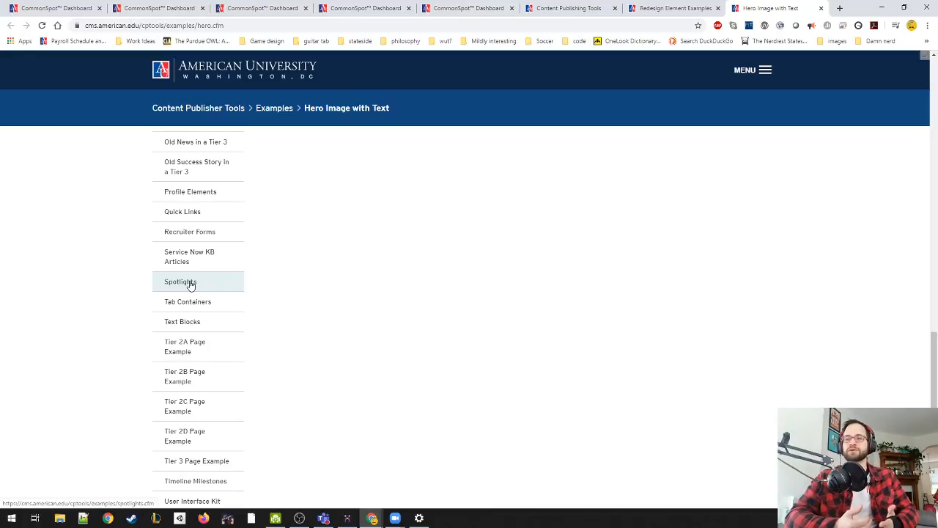
click(190, 284)
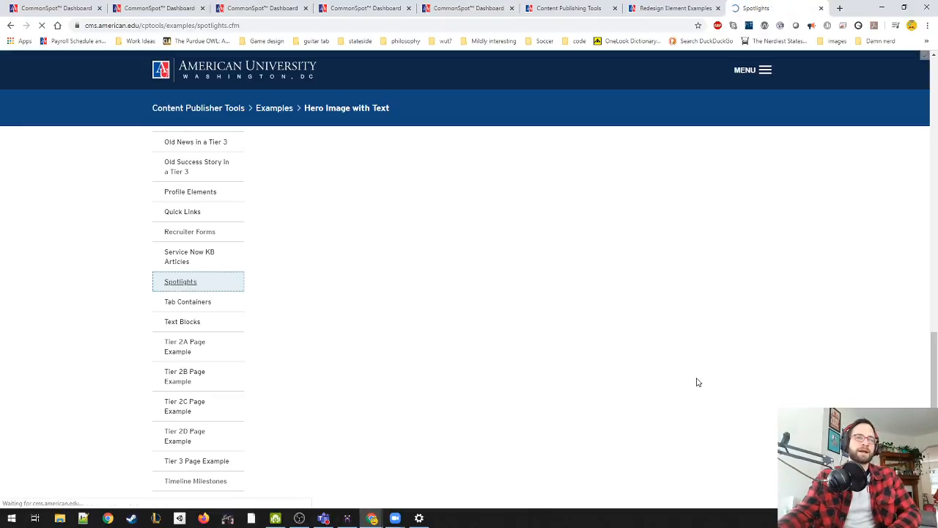
Step: Examine the Spotlights page's duo and solo examples and its field requirements
scroll(693, 376, down, 3)
scroll(694, 374, down, 5)
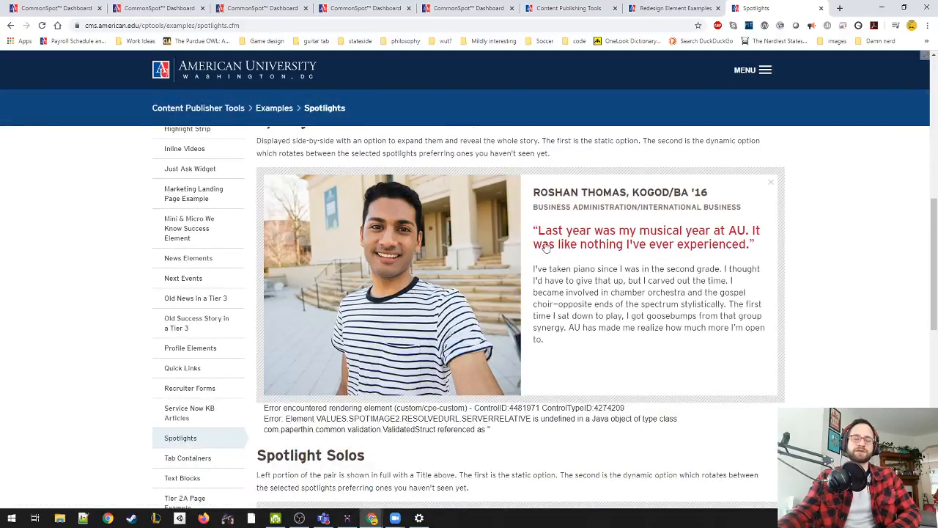
scroll(792, 308, down, 8)
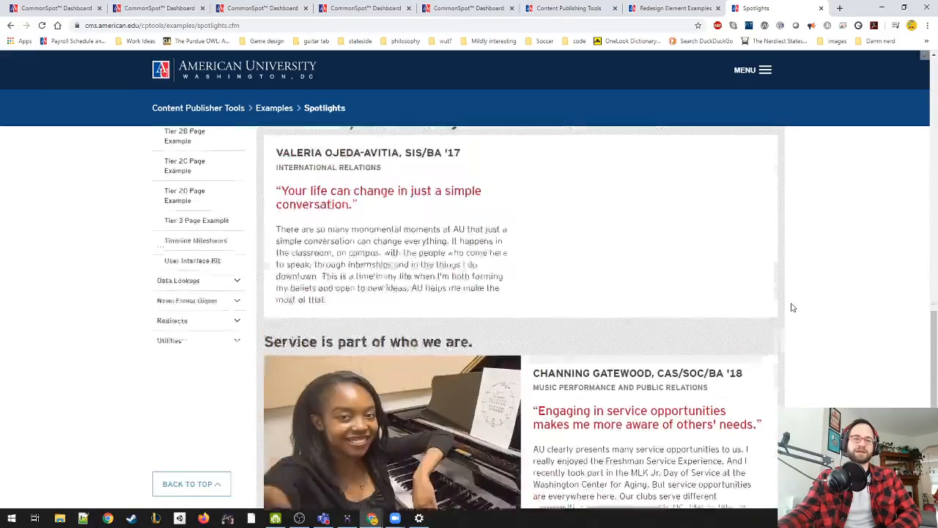
scroll(792, 307, up, 3)
scroll(793, 307, up, 8)
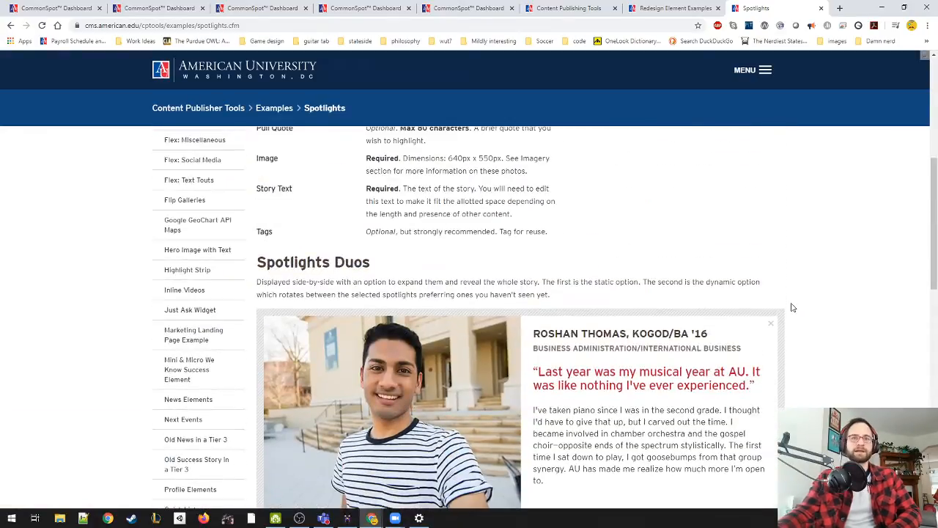
scroll(793, 307, up, 2)
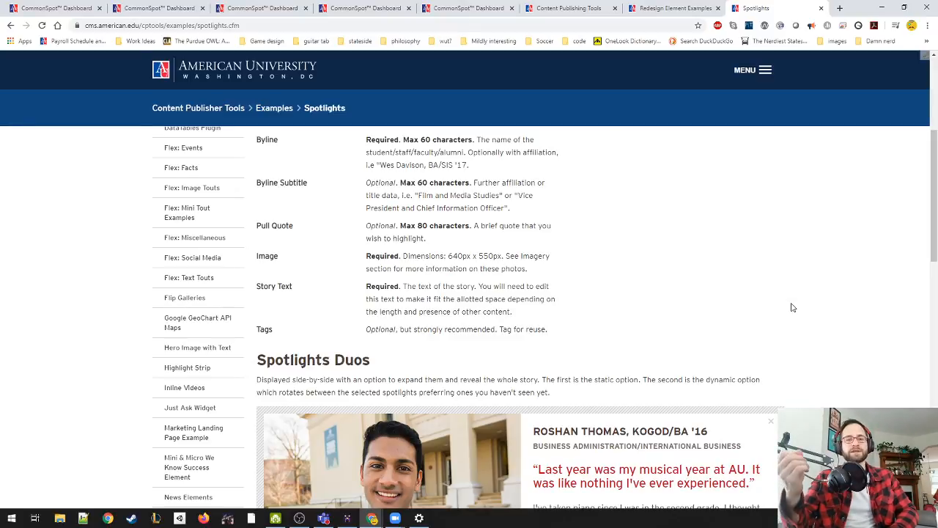
Step: Highlight the expanded Spotlights Duos story's full text, its class year and the school and degree part of its byline, clearing each selection
scroll(792, 307, down, 3)
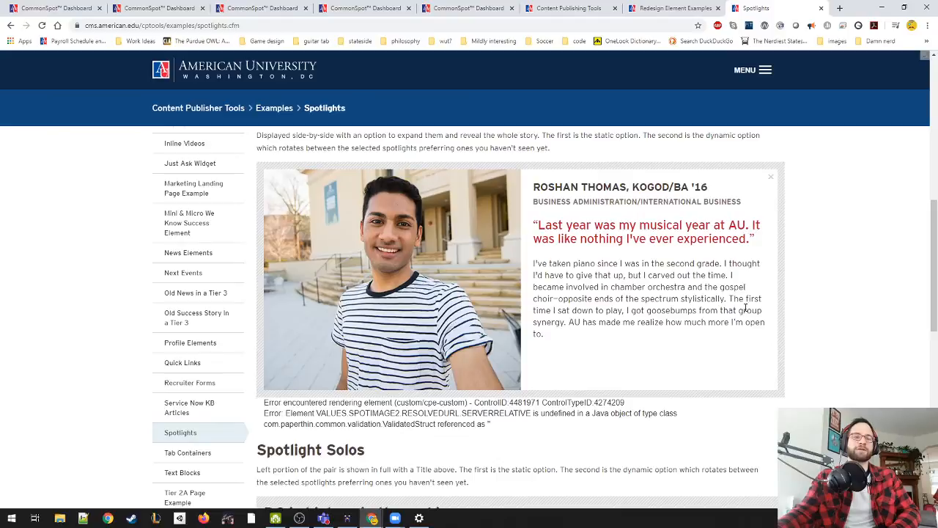
scroll(747, 308, up, 1)
drag(656, 388, 536, 231)
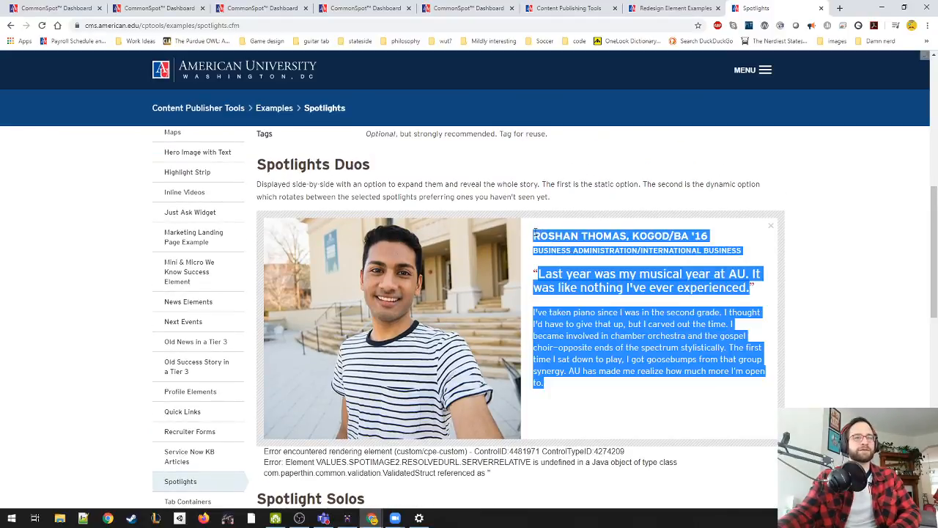
click(678, 335)
double_click(704, 236)
click(822, 250)
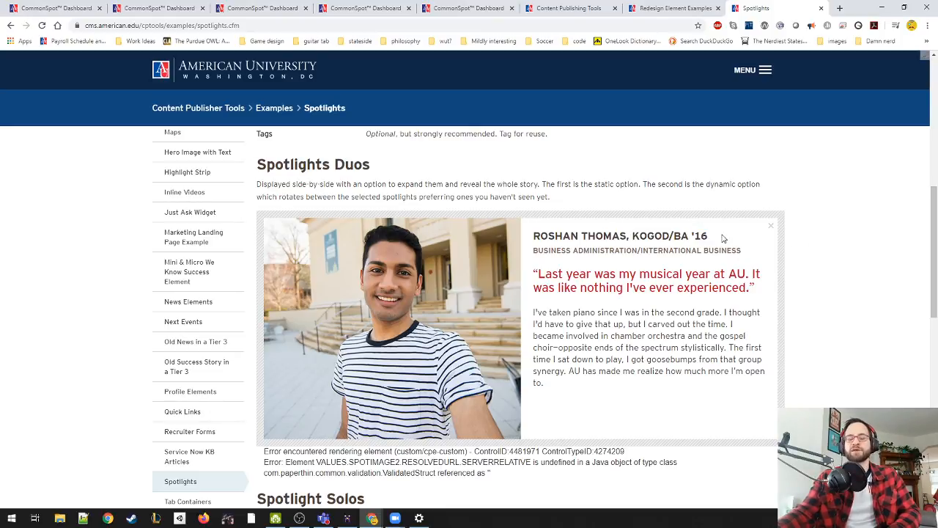
drag(718, 238, 655, 236)
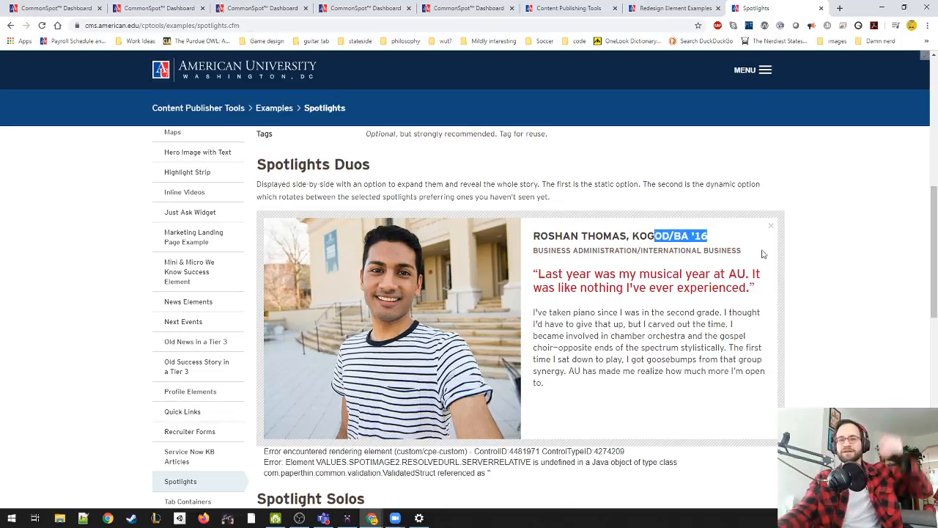
click(833, 258)
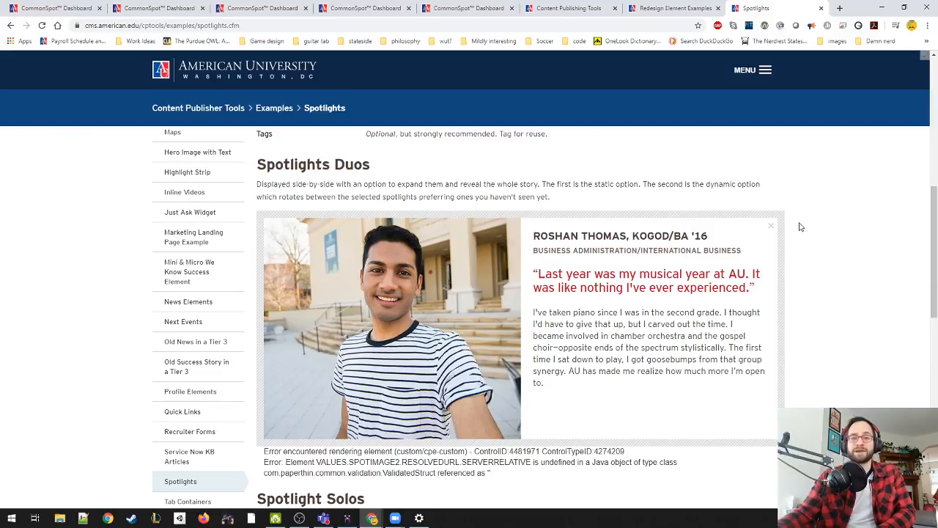
Step: Collapse the Spotlights Duos story, view the Spotlight Solos examples and expand the duo story again
click(771, 228)
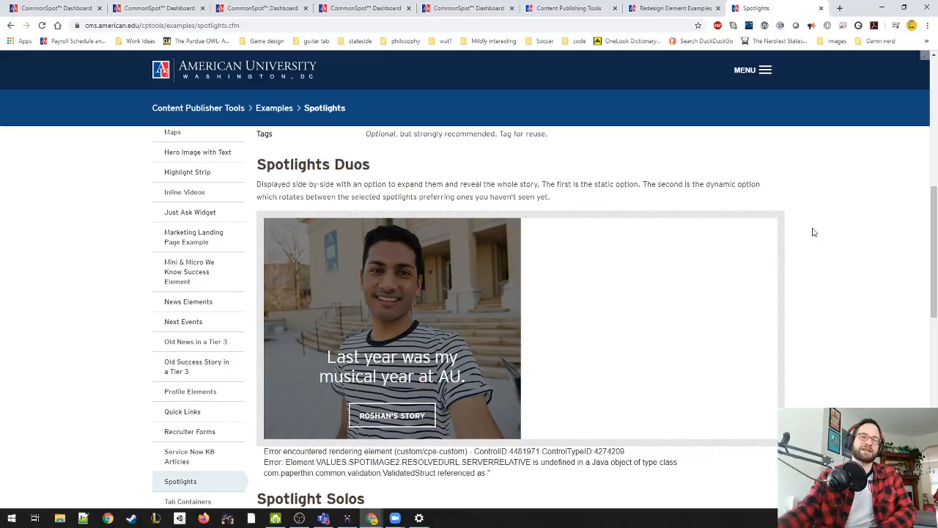
scroll(809, 241, down, 8)
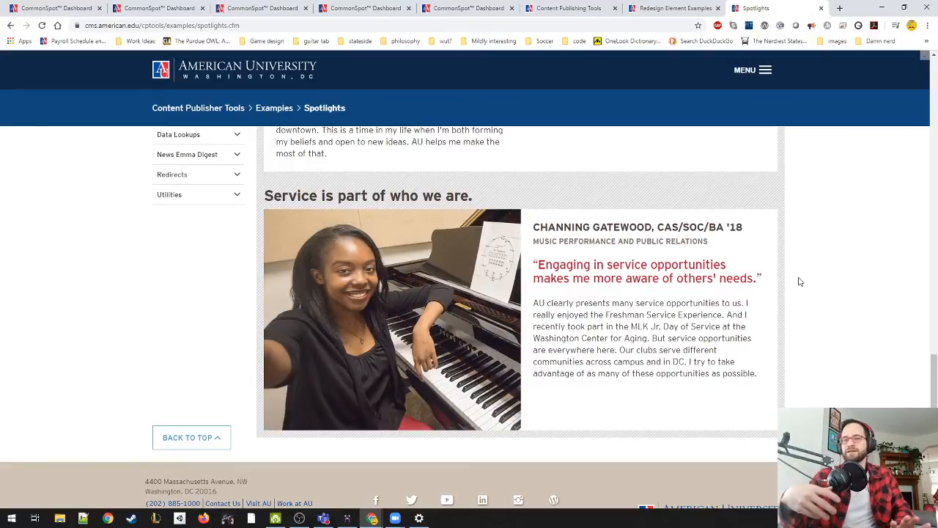
scroll(821, 272, up, 10)
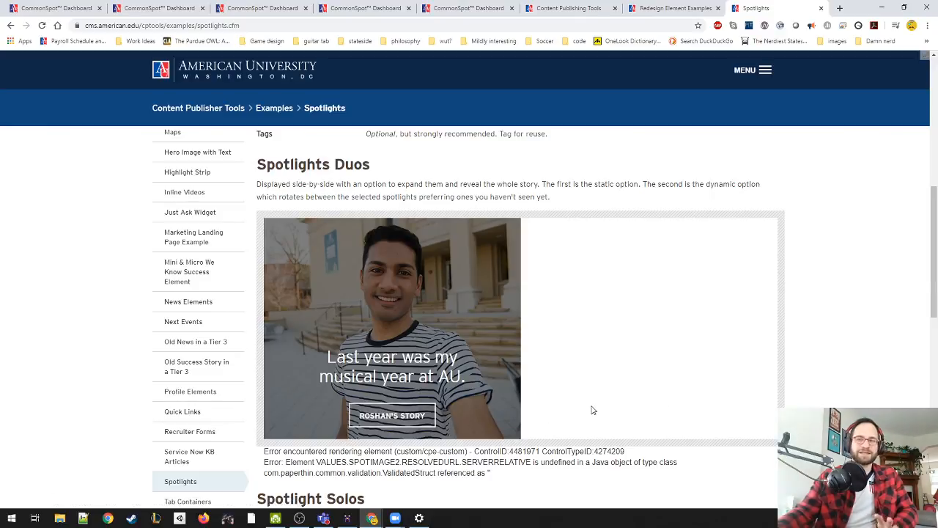
scroll(408, 370, down, 1)
click(407, 365)
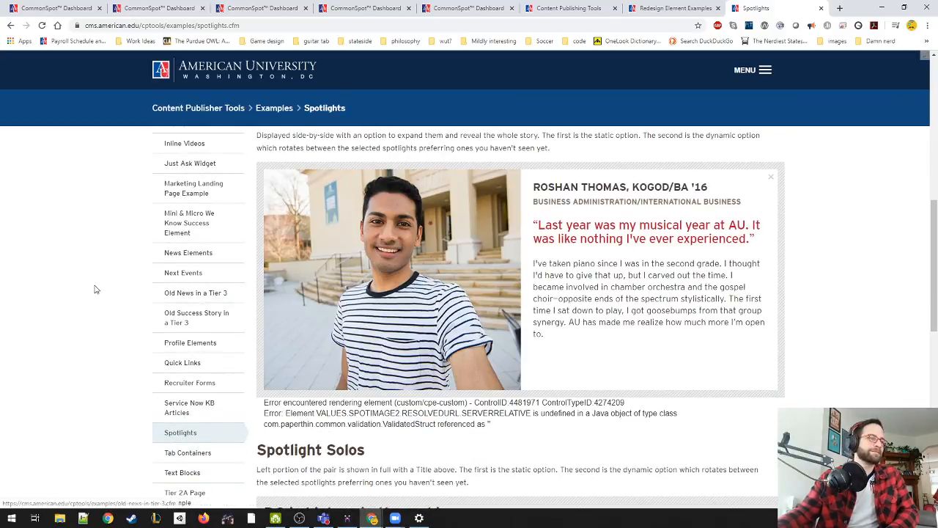
Step: Browse the example pages listed in the Spotlights page's navigation, and collapse and re-expand Examples
scroll(103, 285, down, 3)
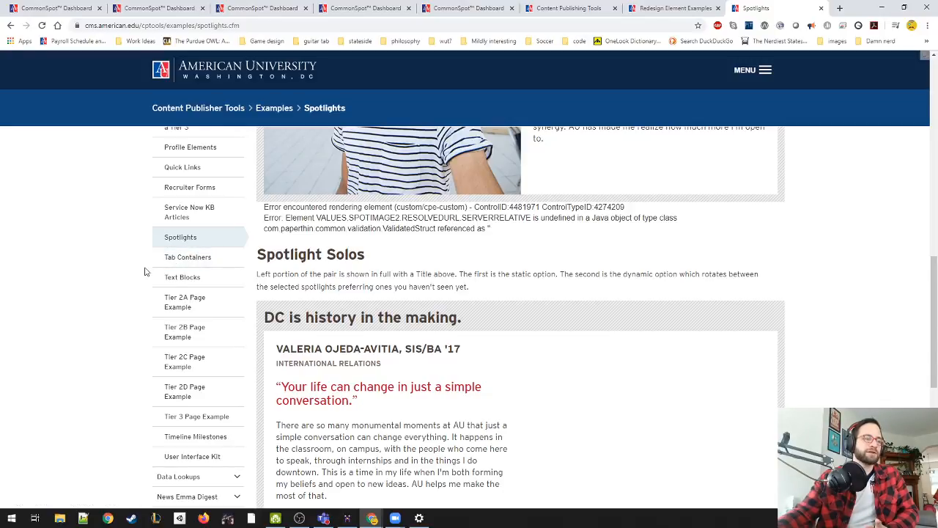
scroll(144, 271, up, 6)
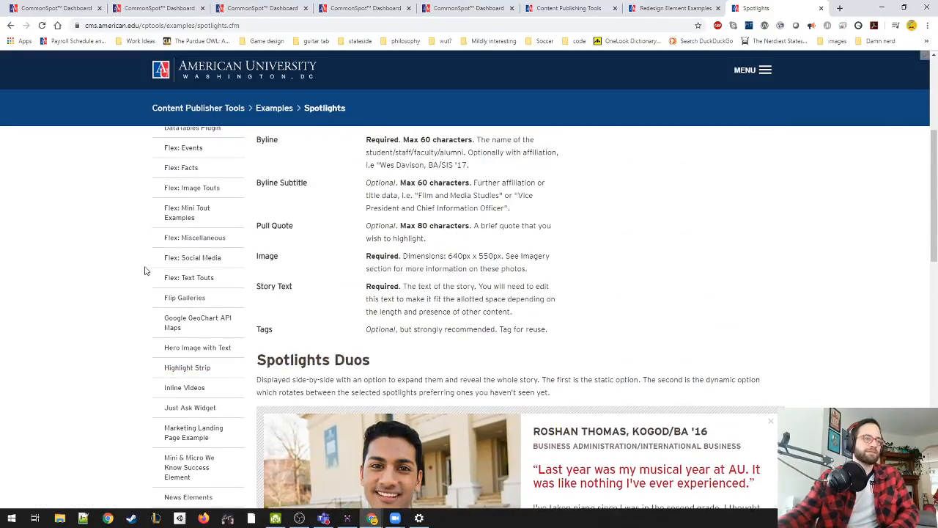
scroll(212, 389, up, 3)
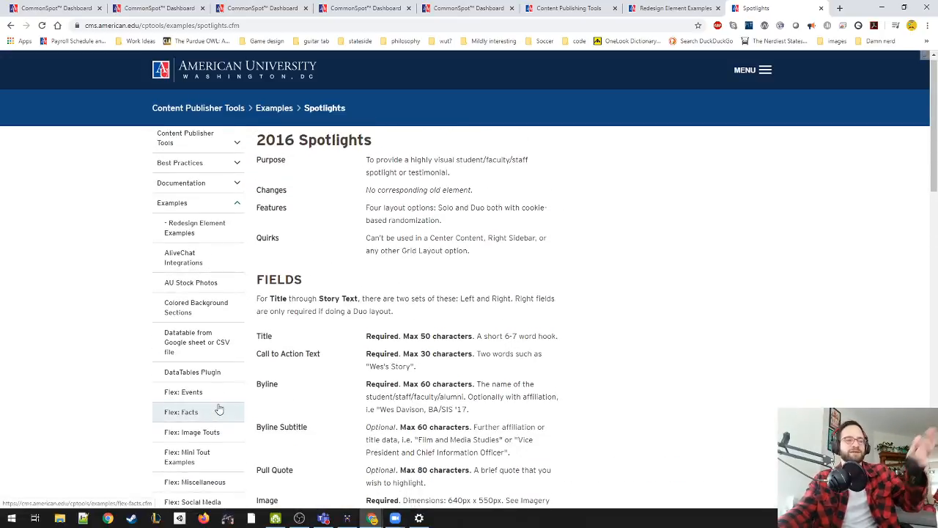
scroll(218, 366, up, 1)
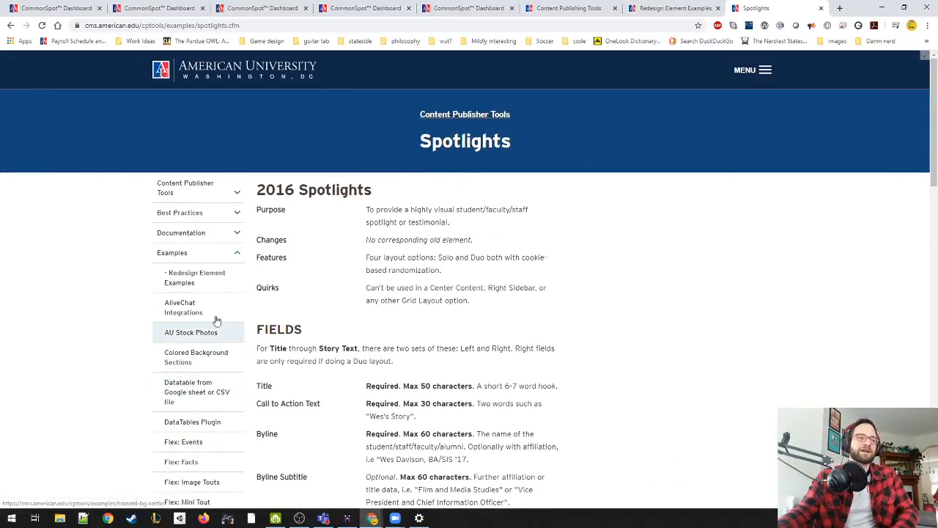
click(224, 260)
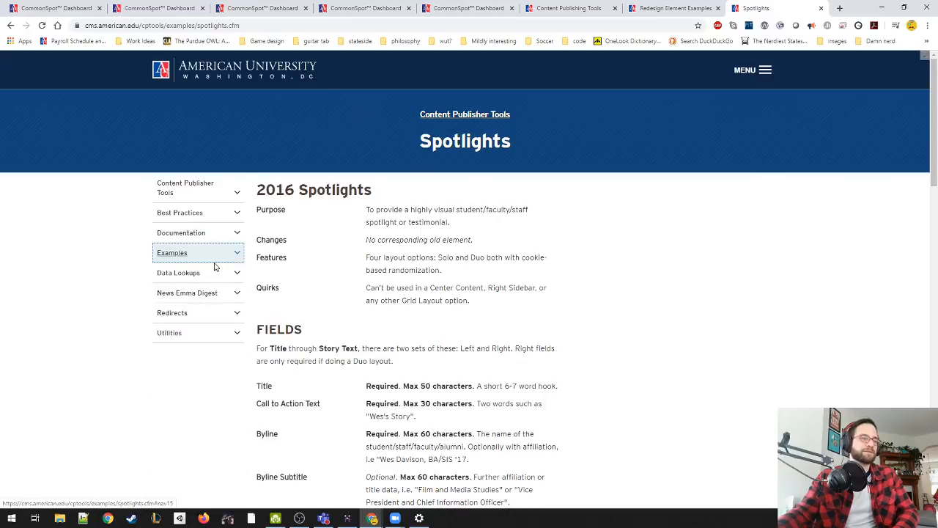
click(220, 260)
Step: Open User Interface Kit from the Examples navigation in a new browser tab and switch to it
scroll(114, 295, down, 10)
scroll(118, 296, down, 5)
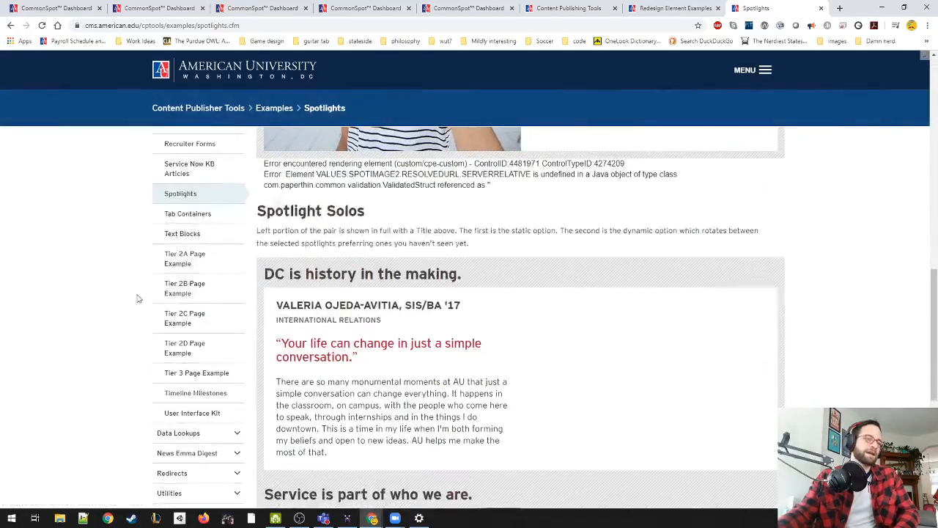
right_click(203, 225)
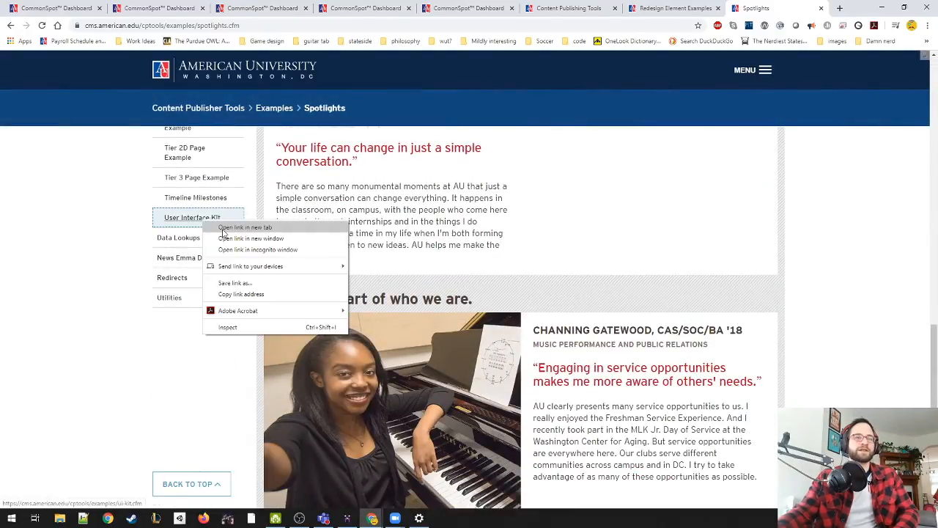
click(233, 227)
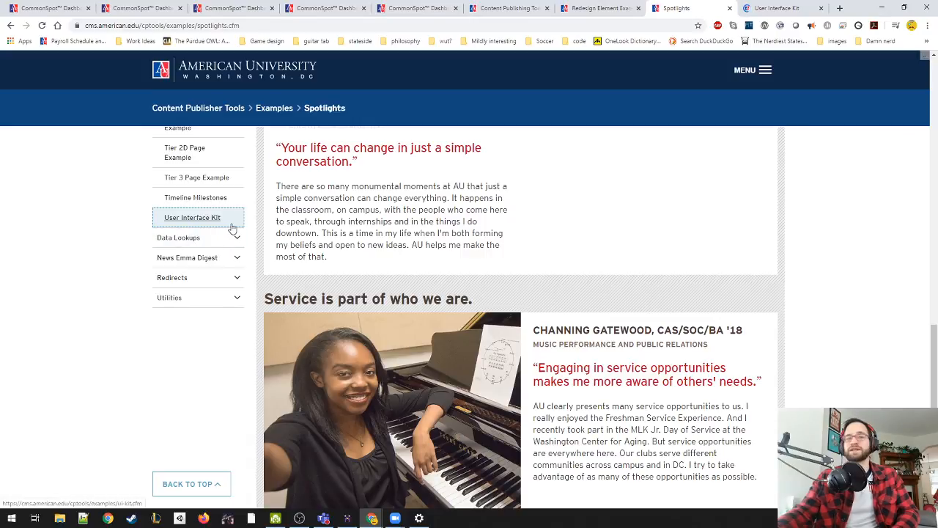
click(778, 9)
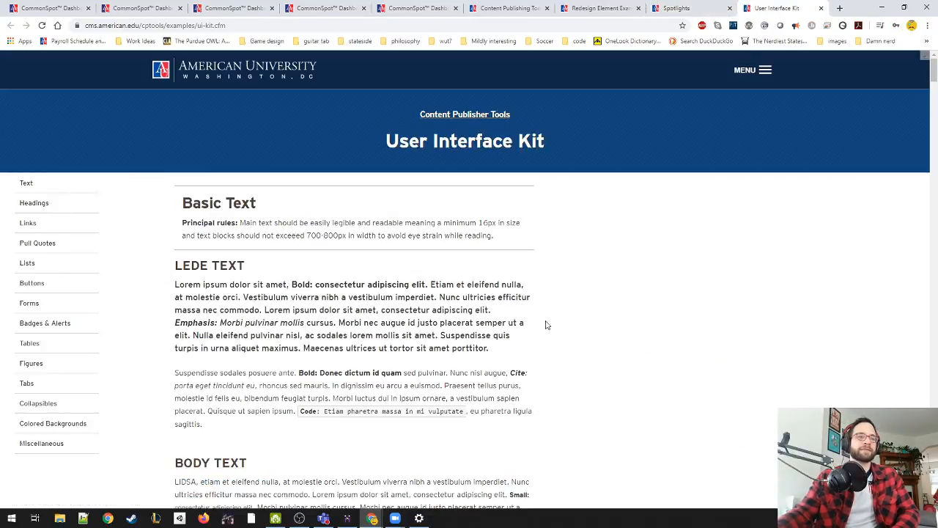
Step: Review the User Interface Kit's text, pull quote and basic list styles, through the bold alpha lists
scroll(562, 321, down, 5)
scroll(563, 315, down, 20)
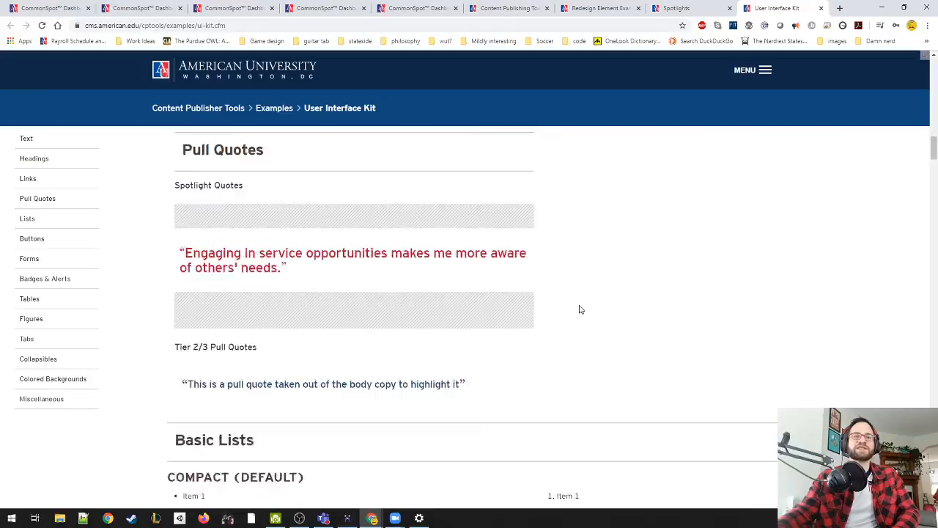
scroll(580, 309, up, 1)
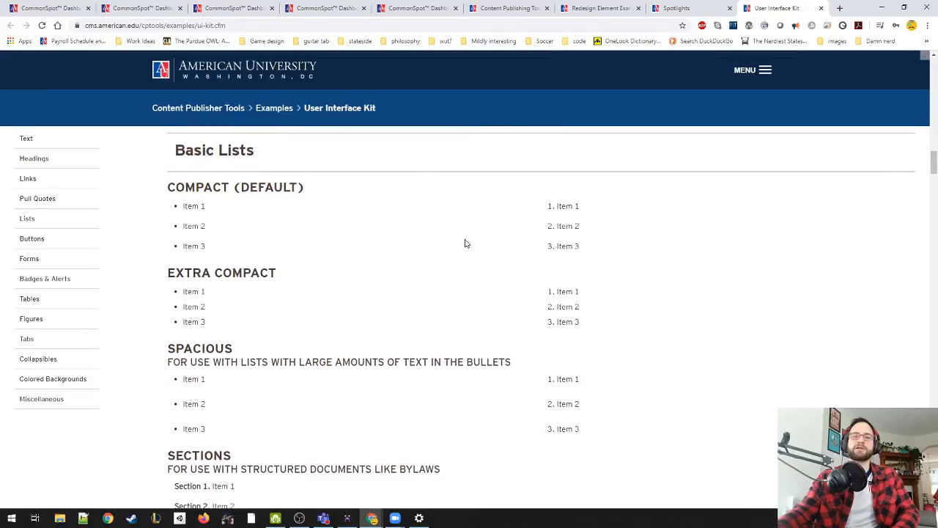
scroll(611, 269, down, 8)
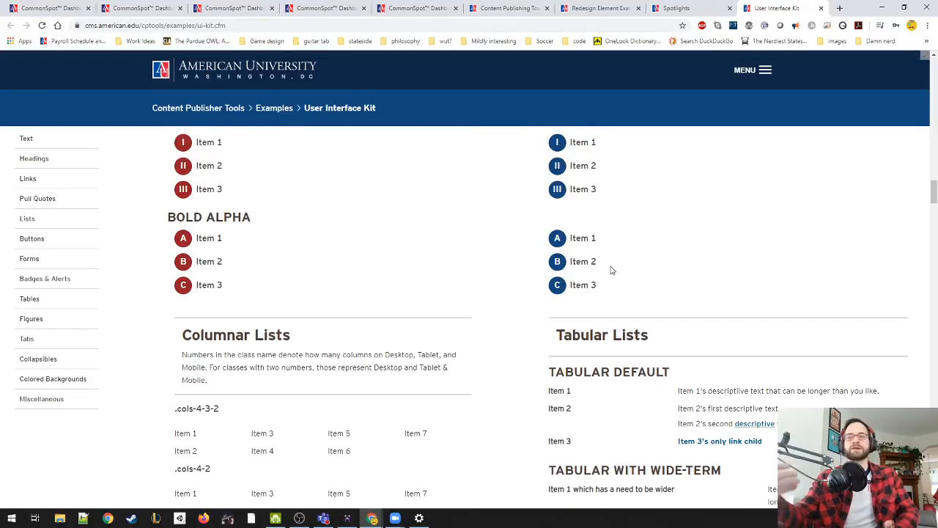
Step: Review the Columnar Lists and Tabular Lists examples, highlighting the item terms under Tabular Default and clearing the selection
scroll(611, 268, up, 2)
drag(571, 193, 576, 193)
scroll(622, 211, down, 5)
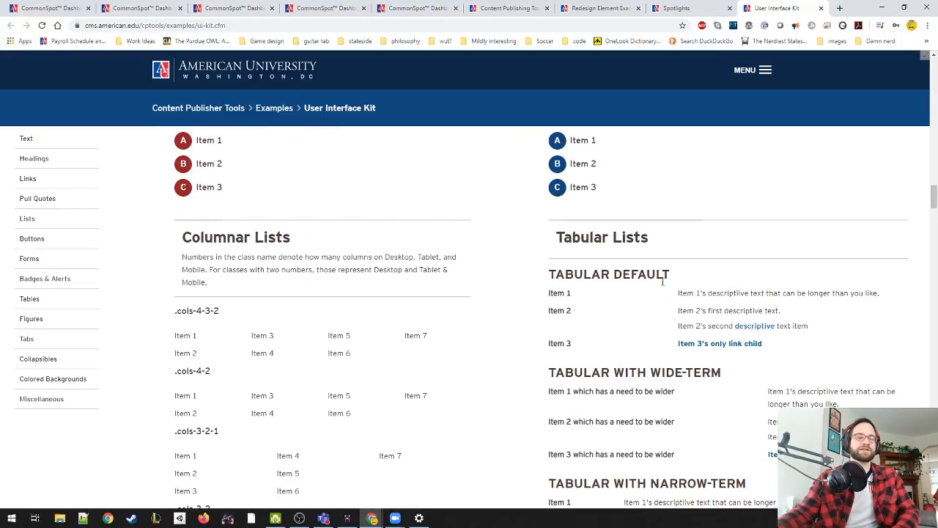
scroll(214, 214, up, 1)
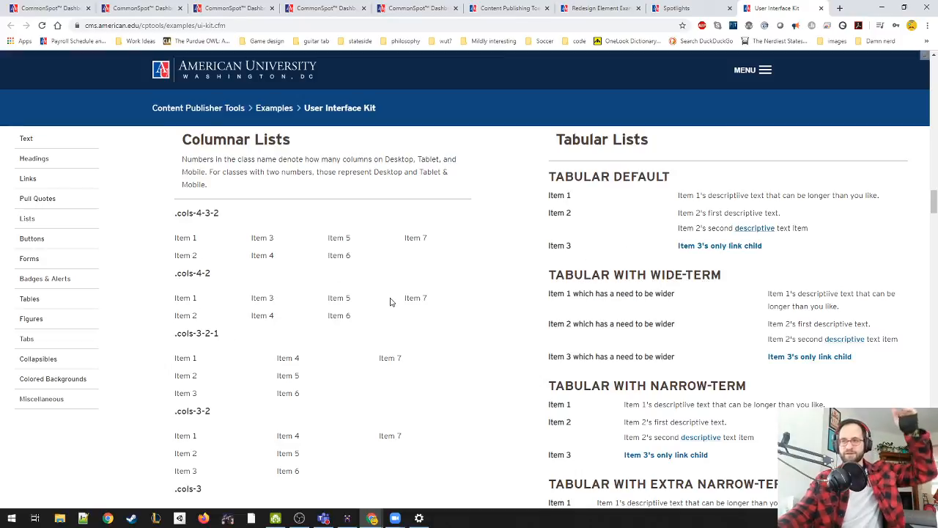
scroll(660, 194, down, 2)
scroll(649, 194, up, 2)
drag(545, 195, 622, 247)
click(789, 212)
scroll(768, 216, down, 2)
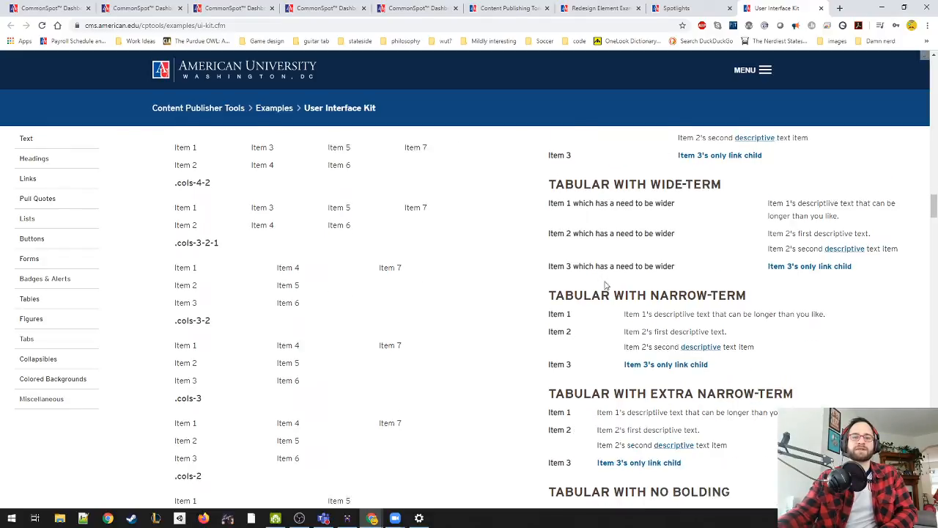
Step: Review the remaining tabular list variants, the school button styles, Button Groupings and Pagination
scroll(691, 286, down, 7)
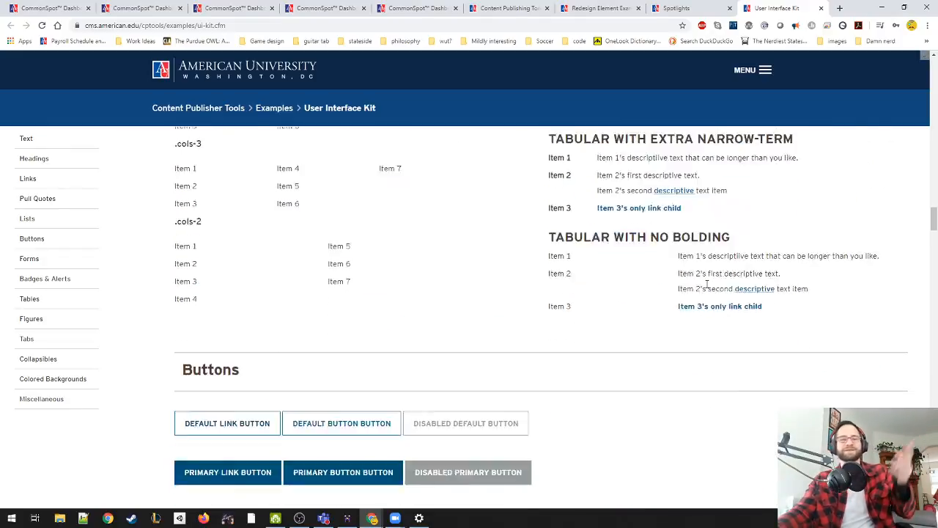
scroll(545, 233, down, 7)
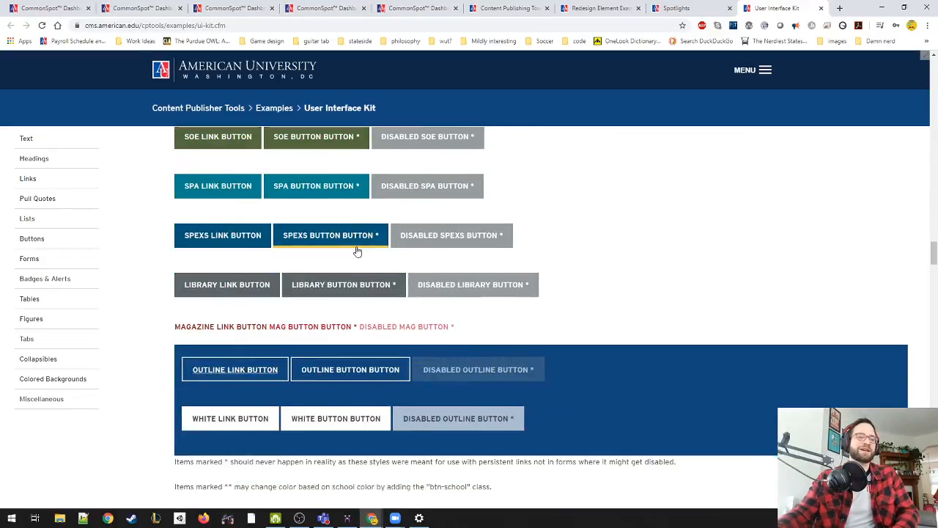
scroll(728, 279, down, 3)
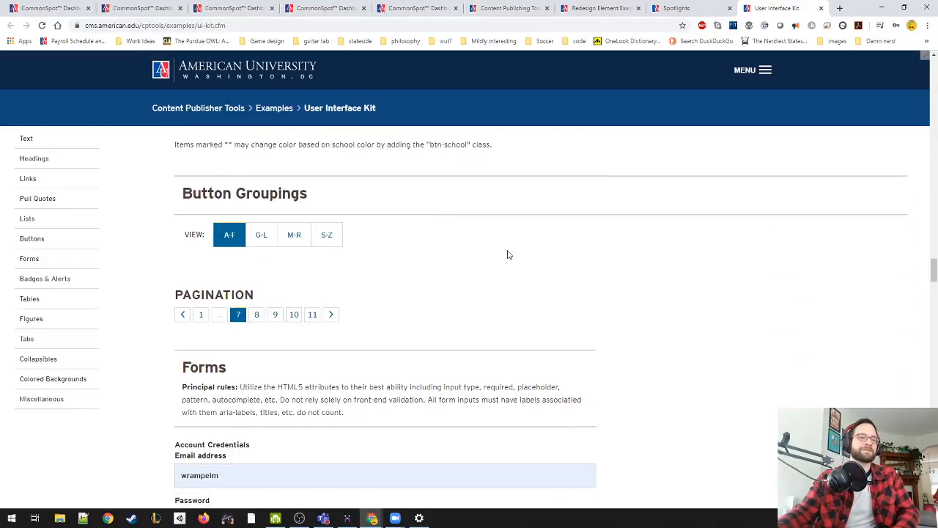
scroll(493, 291, down, 2)
scroll(493, 292, up, 2)
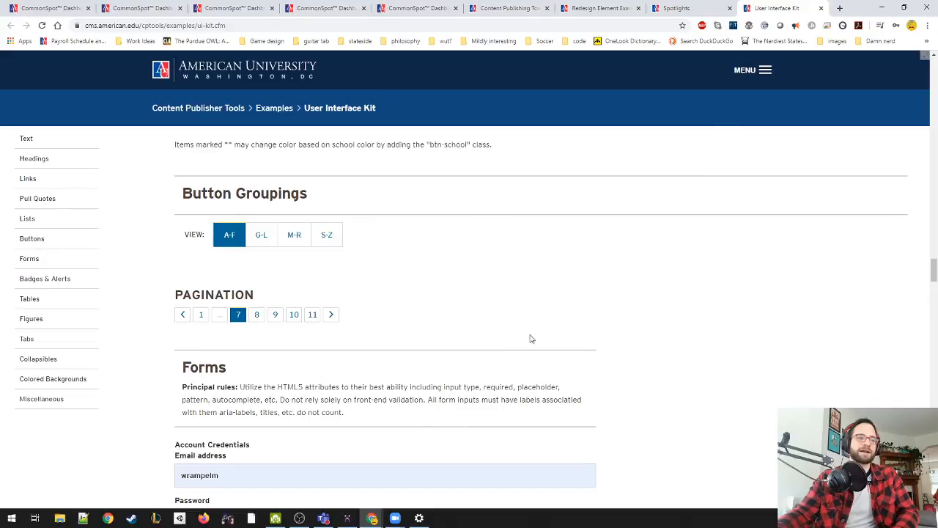
Step: Review the Forms, Badges, Alerts, Tables and Figures examples in the User Interface Kit
scroll(740, 356, down, 5)
scroll(760, 354, down, 15)
scroll(762, 353, up, 4)
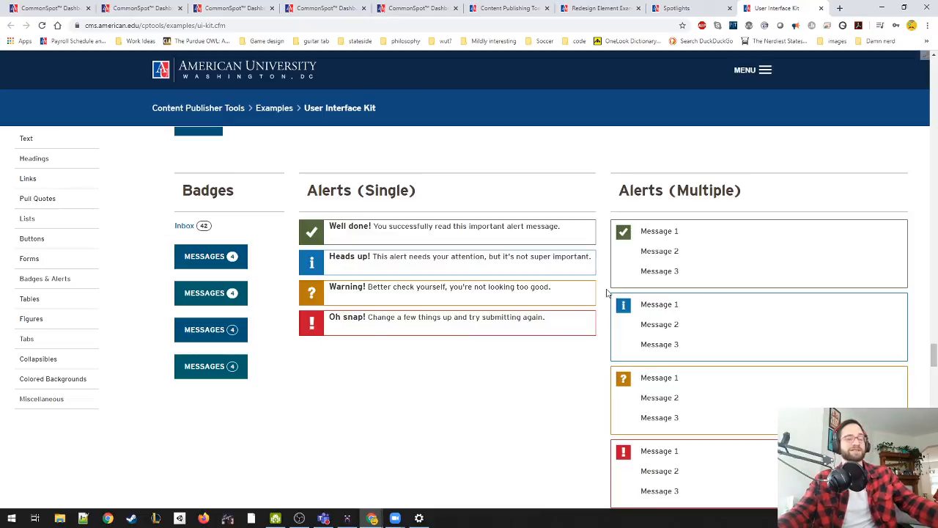
scroll(565, 310, down, 5)
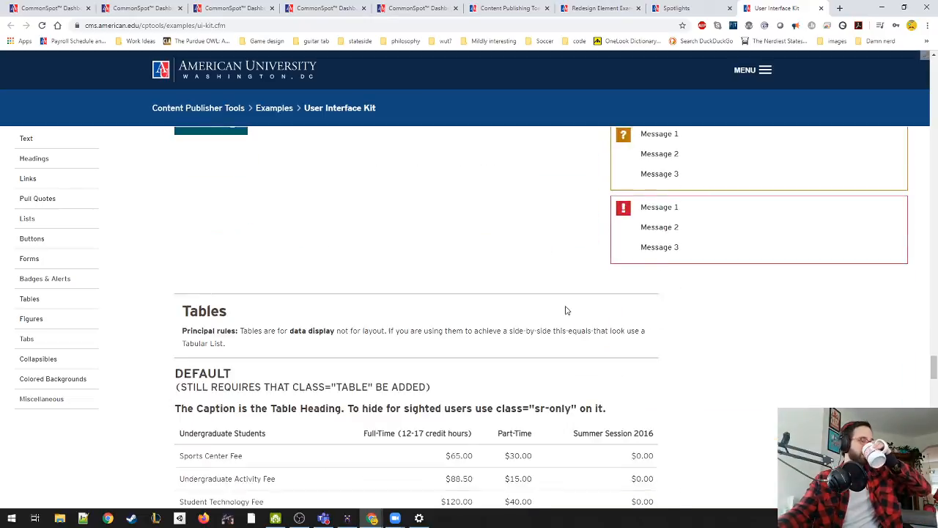
scroll(564, 310, down, 6)
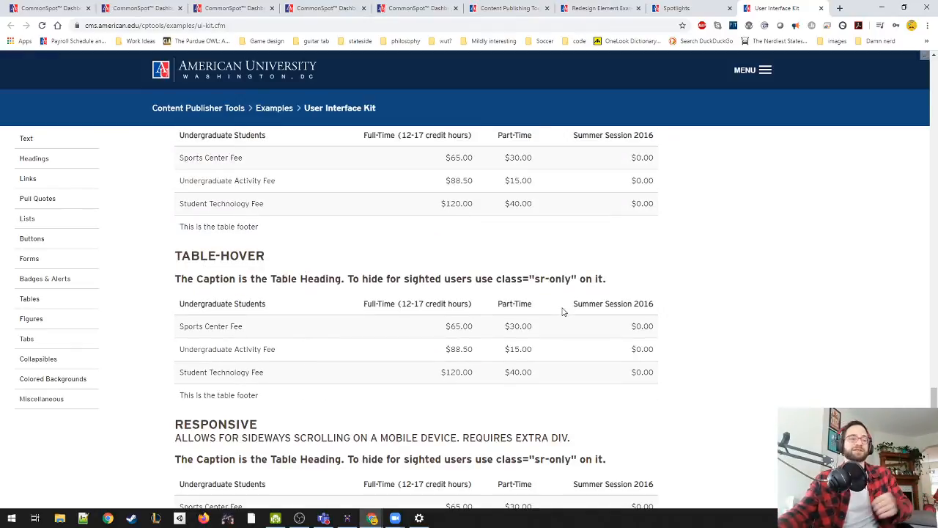
scroll(563, 311, down, 3)
scroll(560, 312, down, 5)
scroll(557, 313, up, 2)
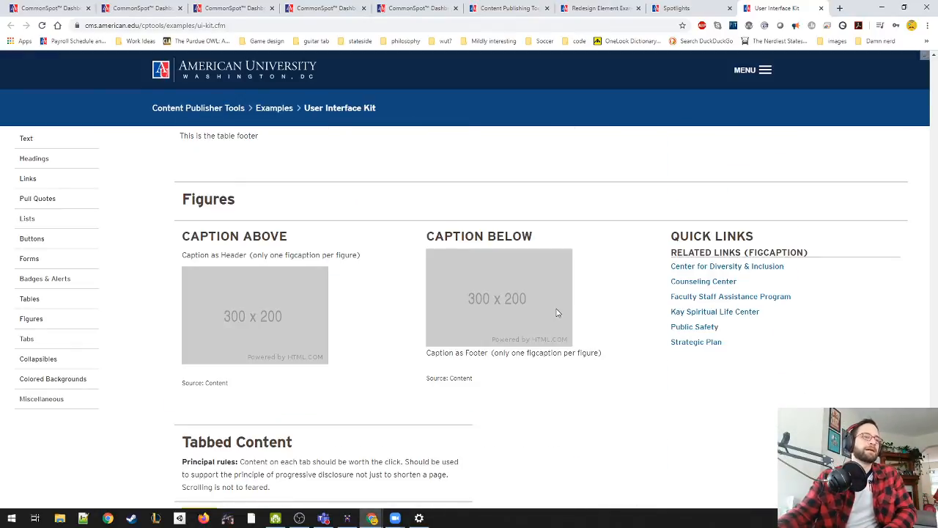
Step: Review the collapsibles, Pale Colored Backgrounds, Social Media Links, Office Module and Left Navigation examples down to the page footer
scroll(660, 300, down, 8)
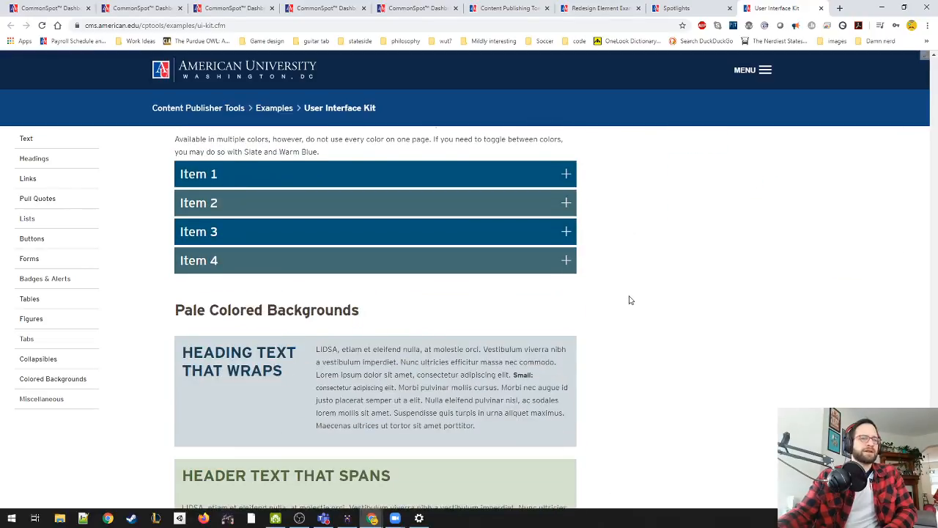
scroll(628, 298, down, 1)
scroll(628, 297, up, 2)
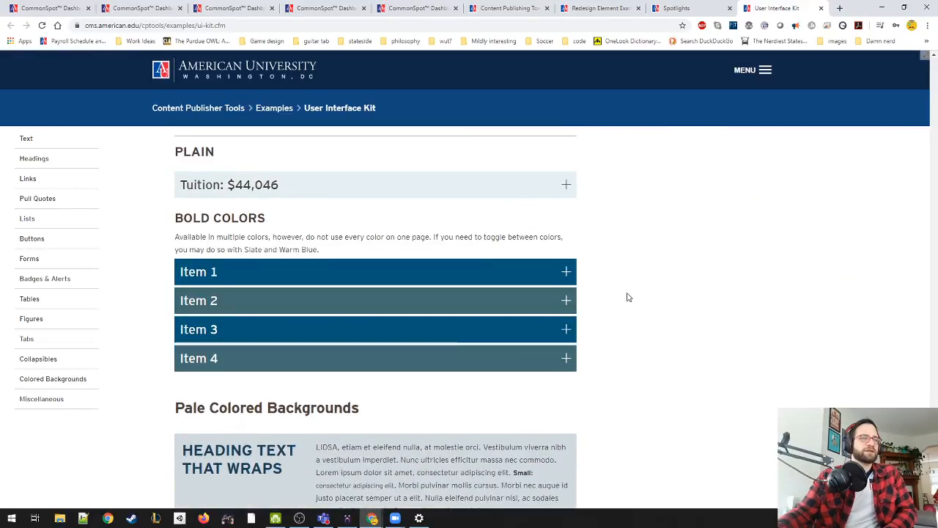
scroll(628, 297, down, 12)
scroll(445, 288, up, 3)
scroll(445, 287, up, 1)
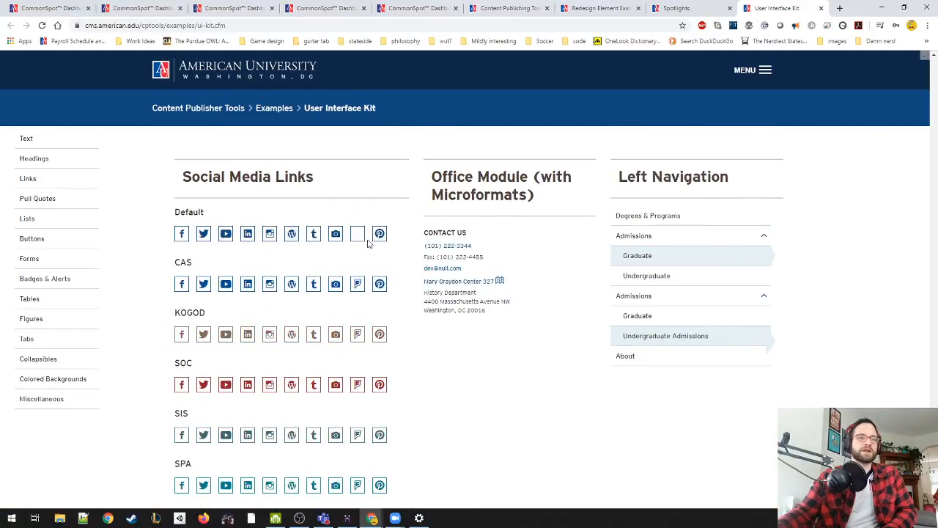
scroll(676, 390, up, 5)
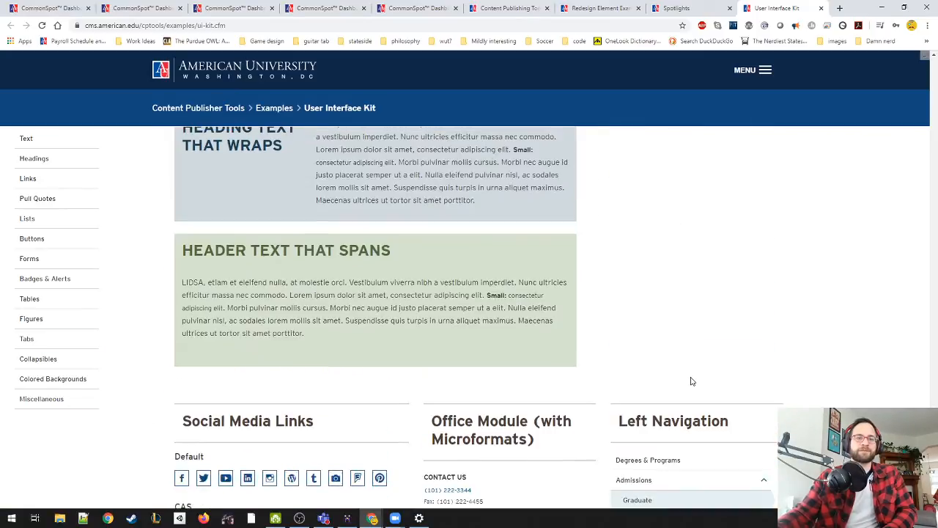
scroll(733, 366, down, 2)
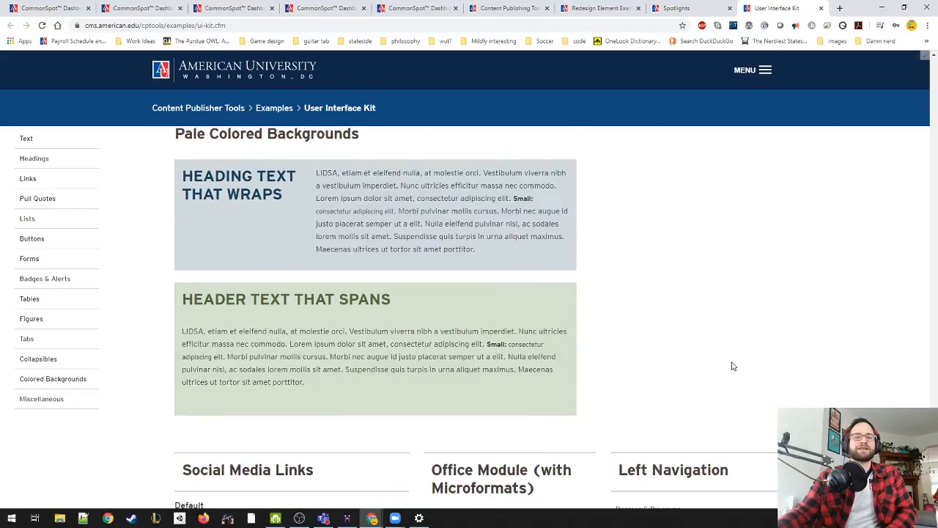
scroll(735, 359, down, 6)
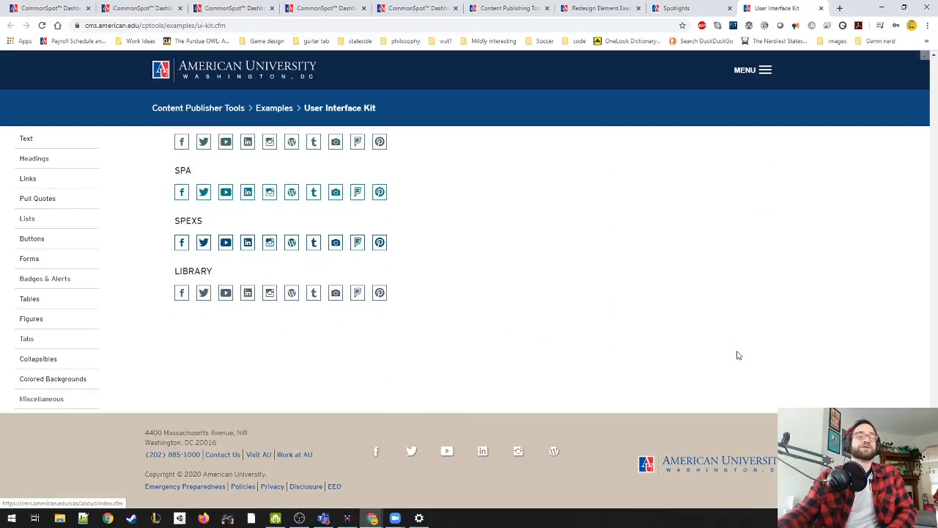
scroll(224, 316, up, 2)
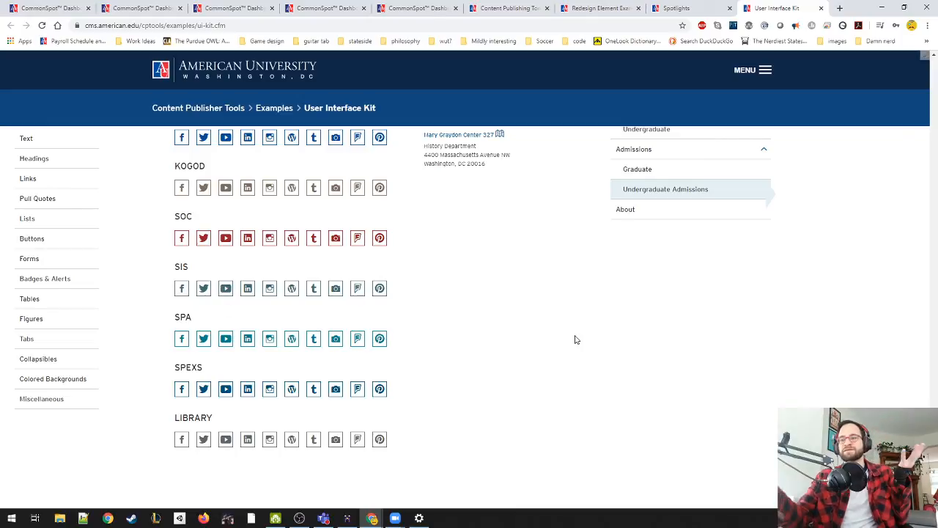
Step: Return to the Badges and Alerts examples and open the browser's developer tools with mobile device emulation turned off
scroll(575, 339, up, 15)
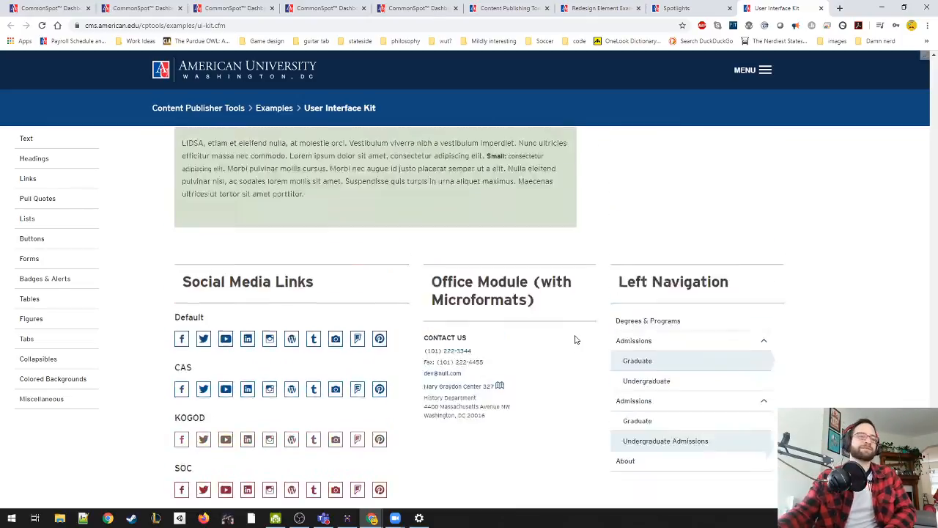
scroll(571, 352, up, 15)
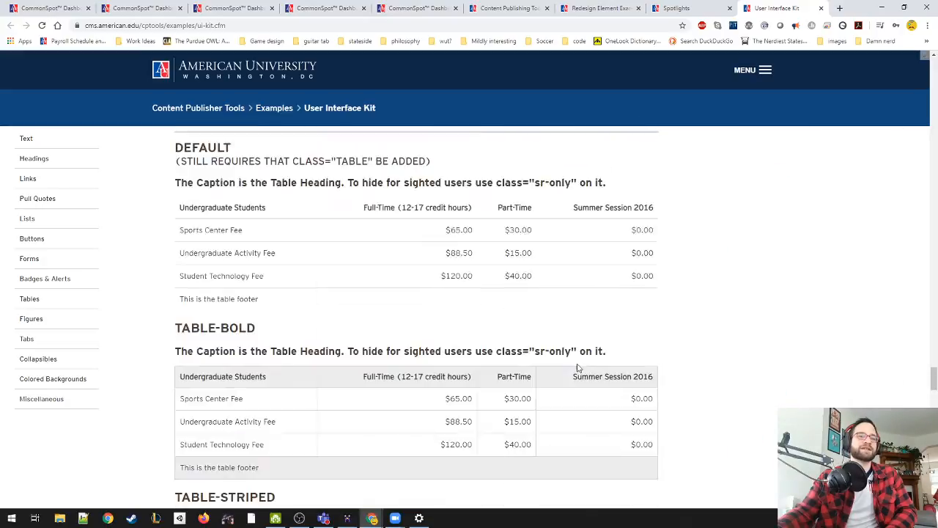
scroll(578, 367, down, 2)
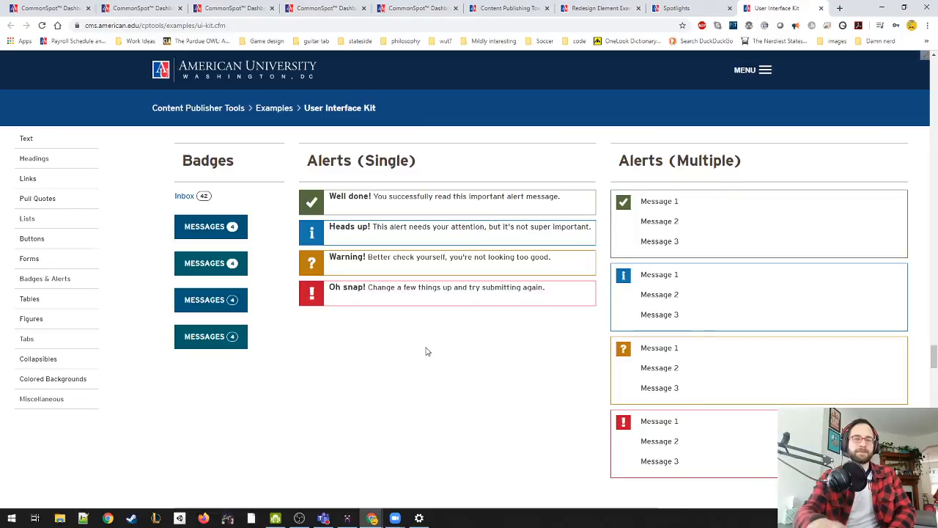
key(ctrl+shift+i)
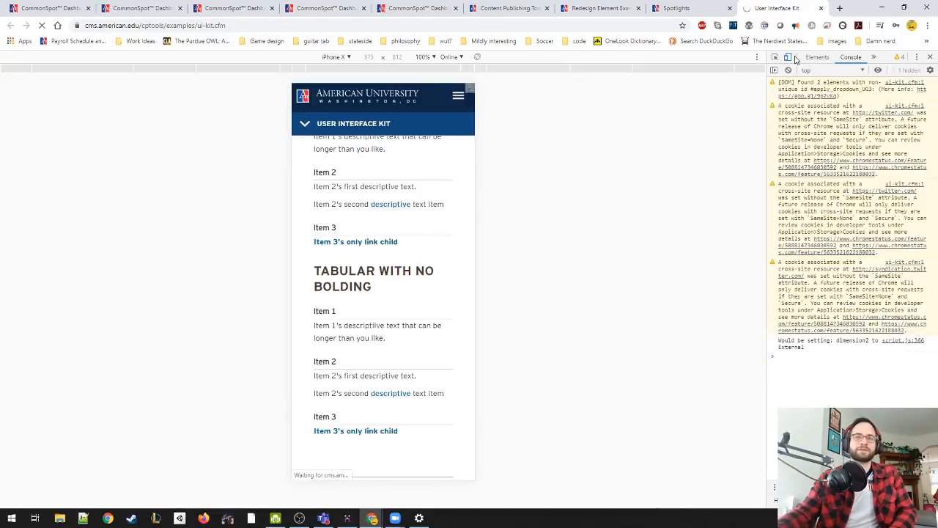
click(788, 57)
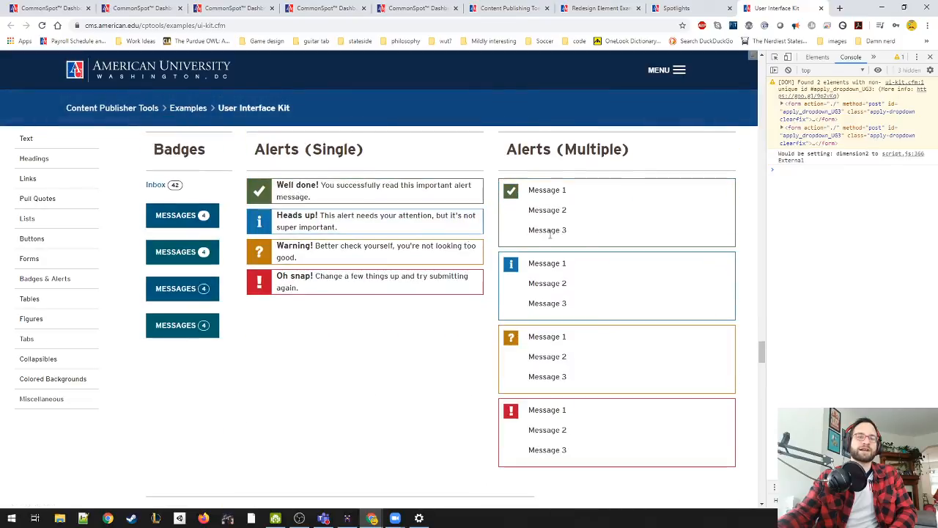
Step: Highlight the "Oh snap!" single alert's text, clear the selection, and inspect that alert in the developer tools
triple_click(274, 288)
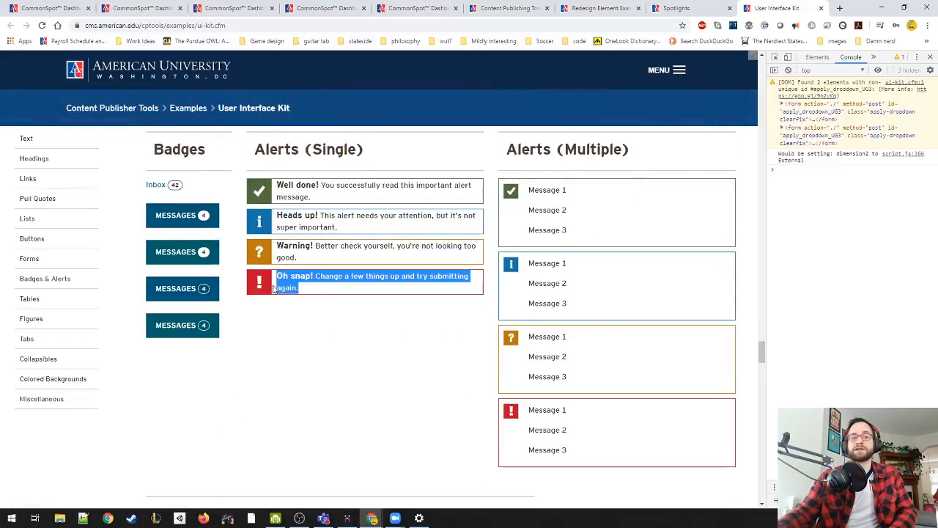
click(308, 300)
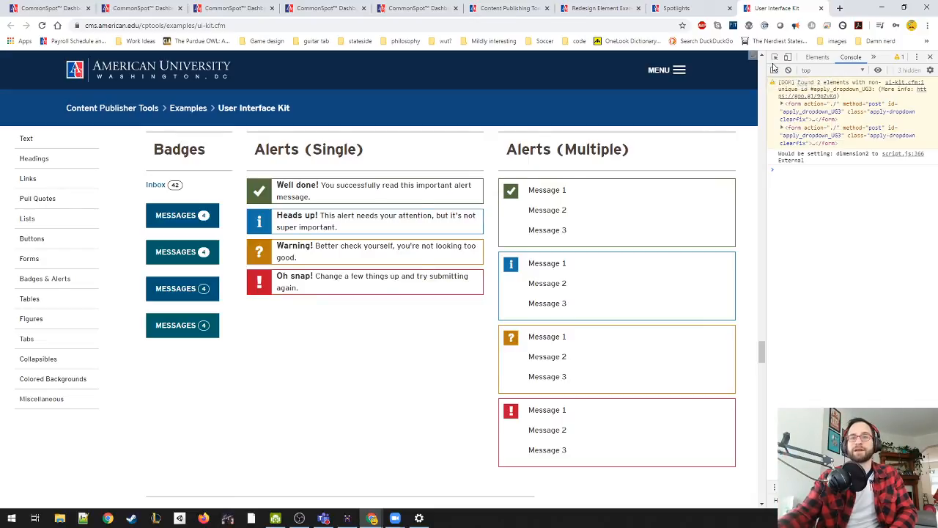
click(776, 61)
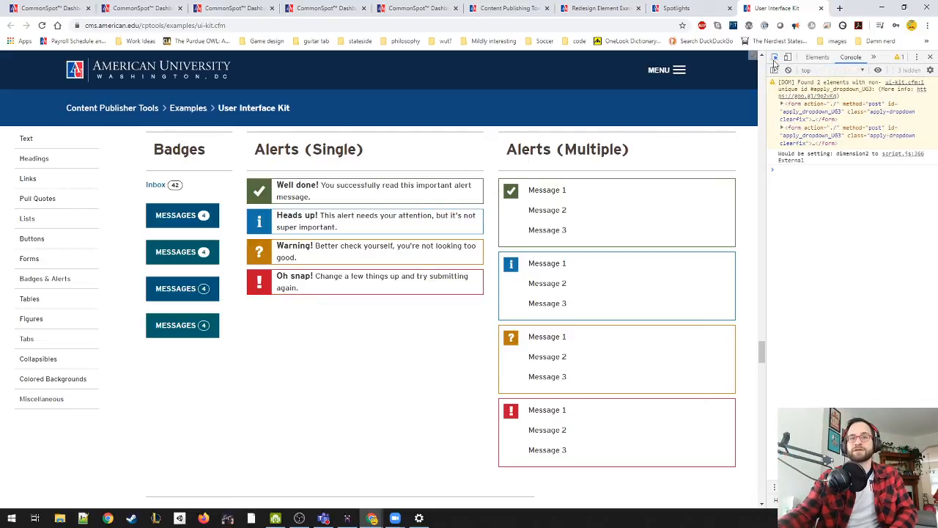
click(339, 286)
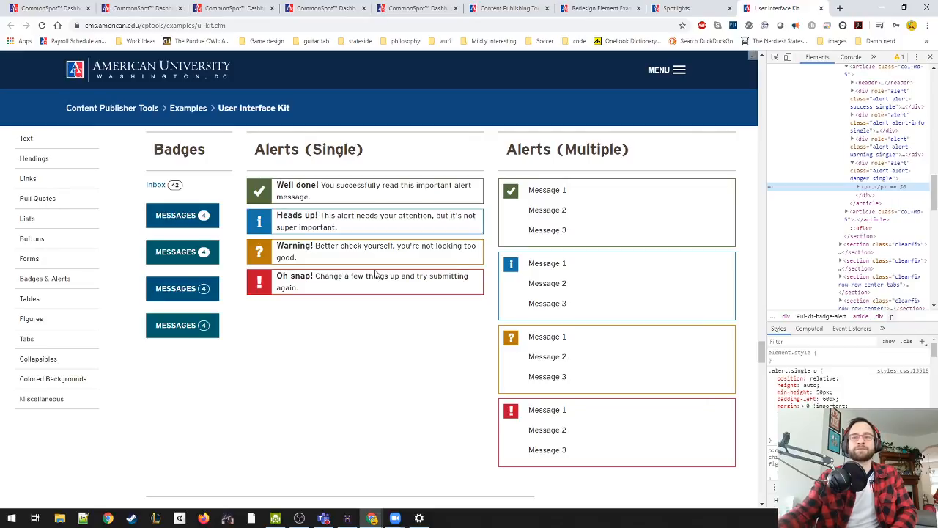
Step: Examine the "Oh snap!" alert's div and expand its paragraph markup, then collapse it and reselect the alert-danger single div
click(873, 171)
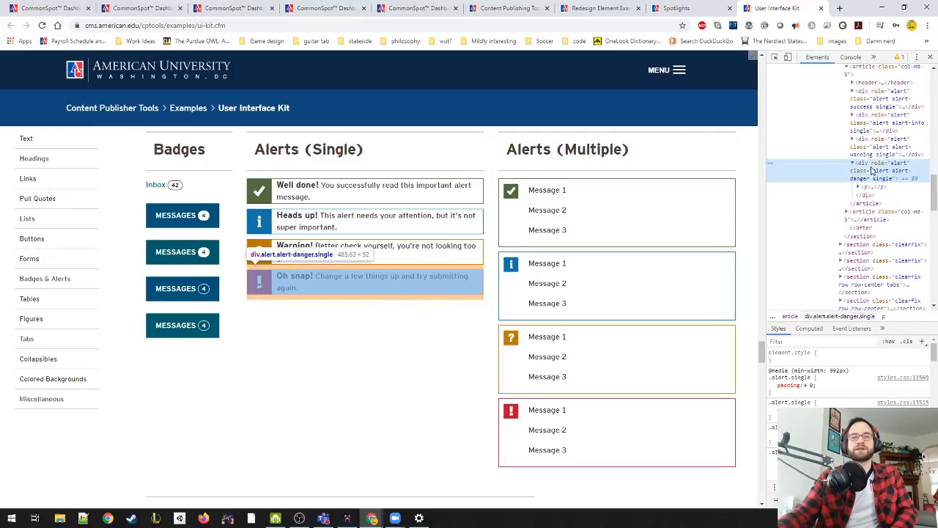
click(865, 188)
click(859, 187)
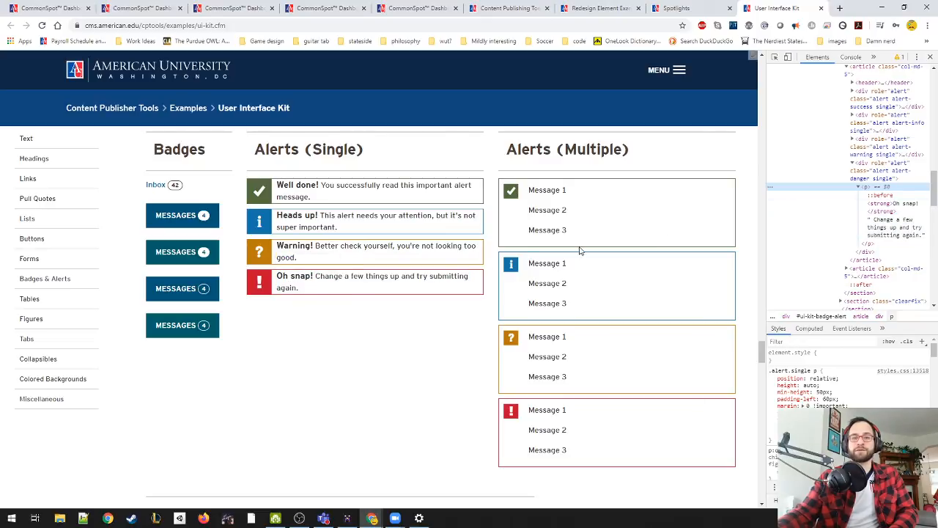
click(859, 187)
click(885, 177)
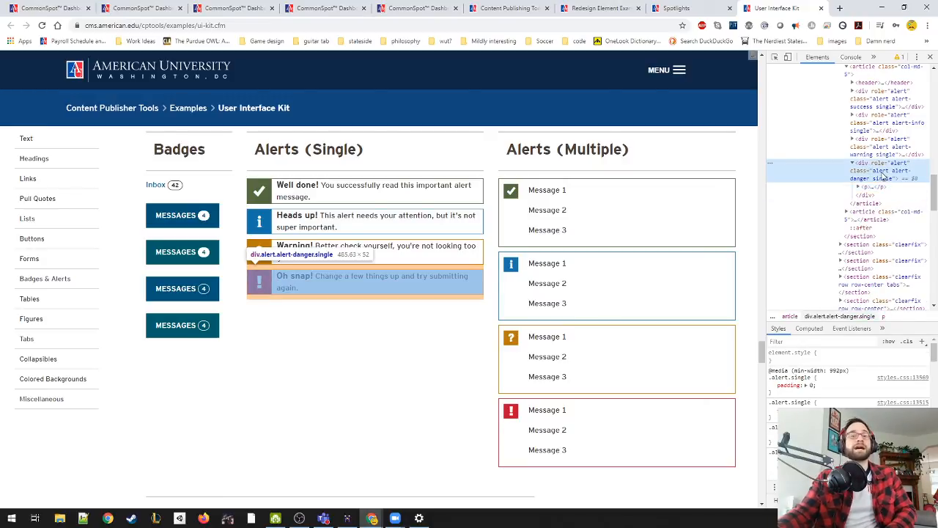
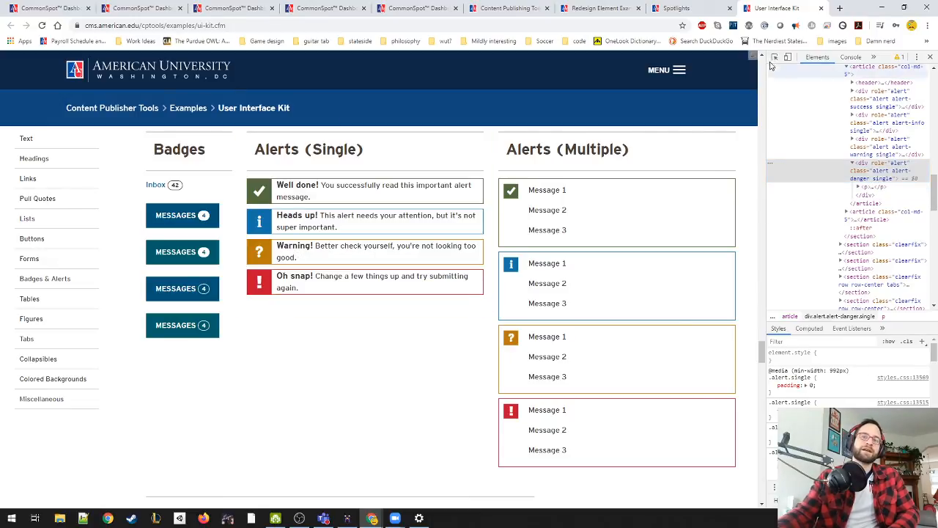
Step: Inspect the red alert under Alerts (Multiple), examining its alert-danger div, its ul element and its message list items
click(511, 419)
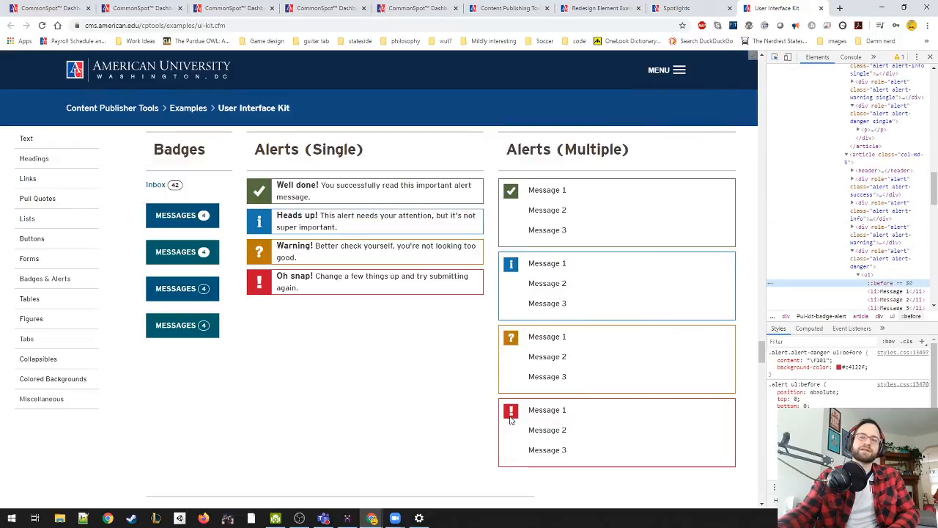
click(883, 276)
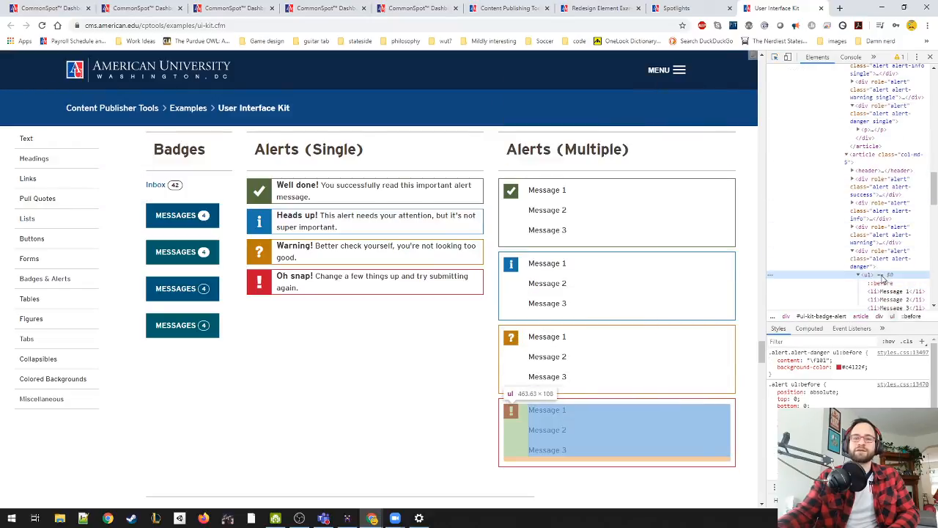
click(886, 266)
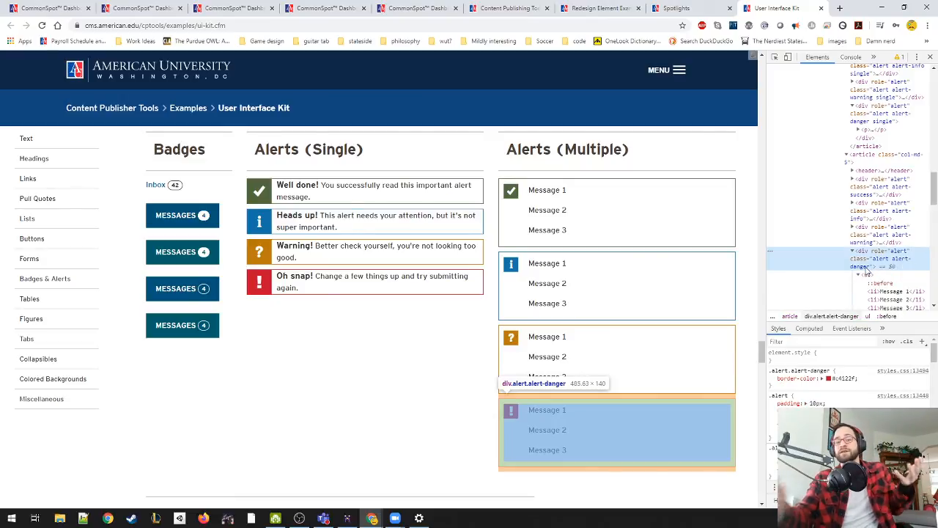
scroll(868, 271, down, 3)
click(876, 177)
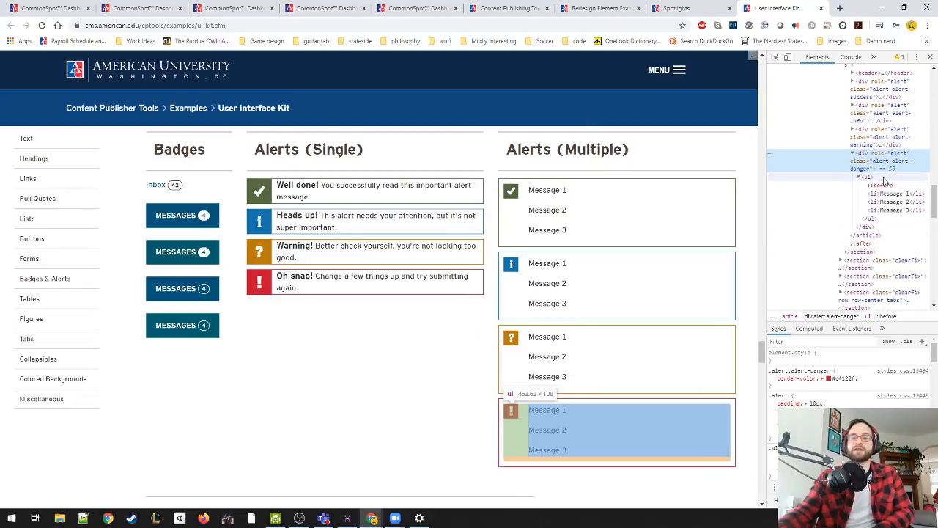
click(889, 194)
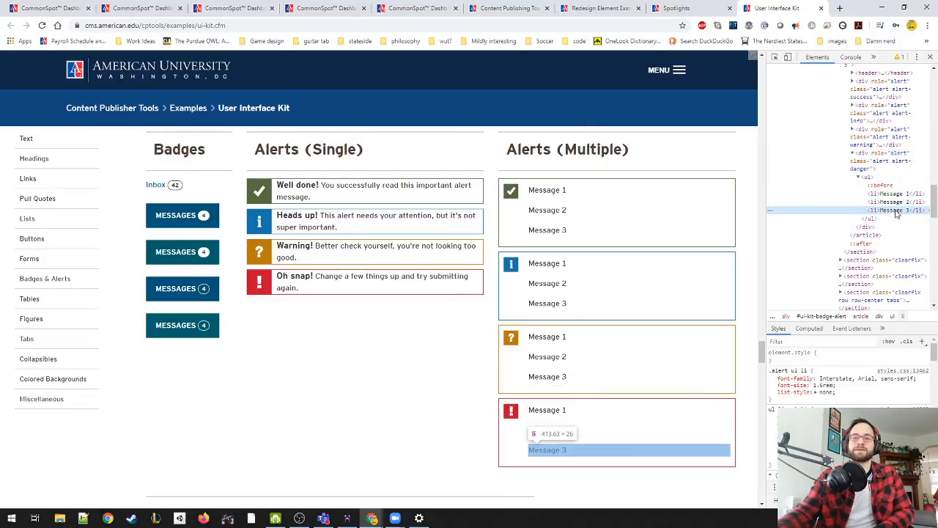
Step: Collapse the ul and alert-danger div markup of the red multiple-message alert
click(859, 177)
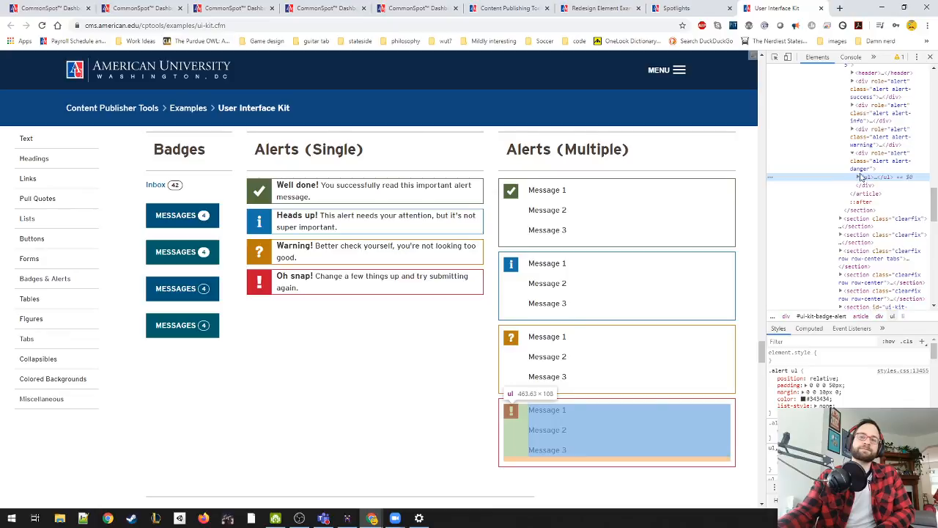
click(860, 161)
click(853, 154)
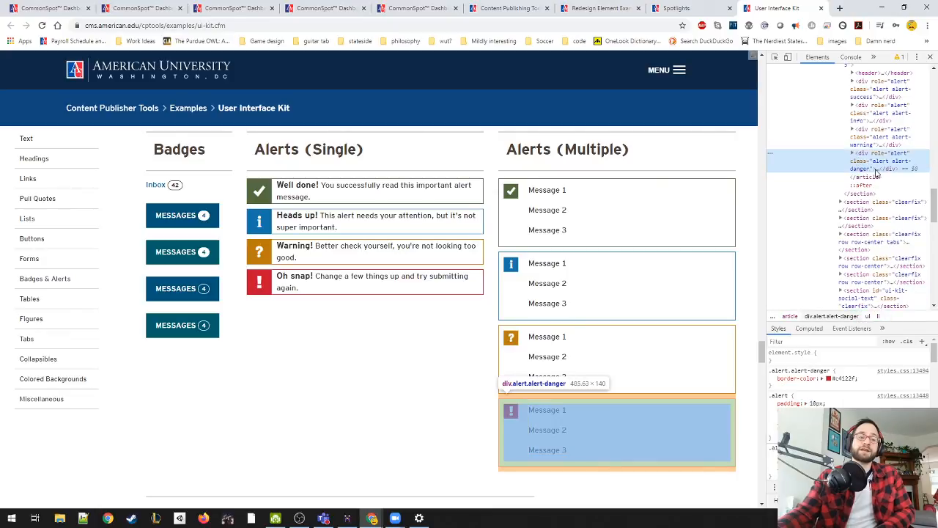
scroll(876, 173, up, 1)
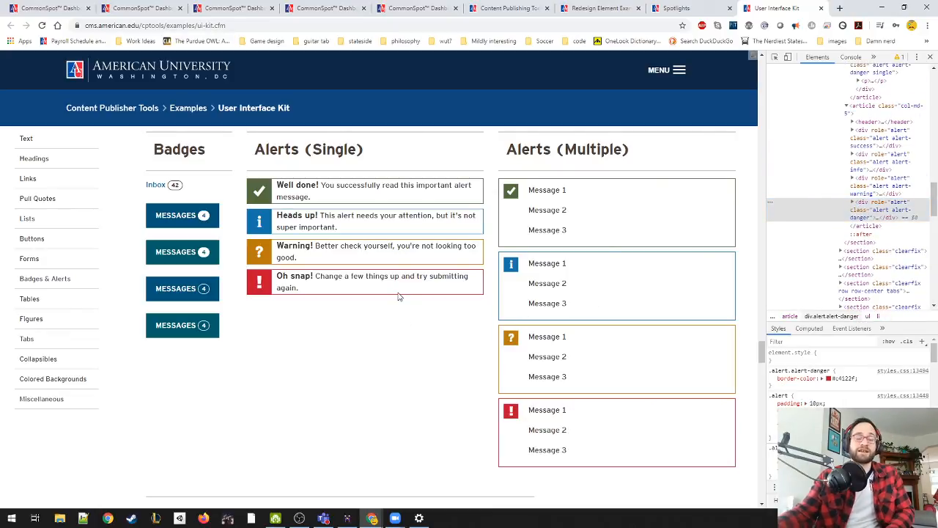
Step: Inspect the "Warning!" single alert, select its alert-warning single div, and close the developer tools
click(775, 57)
click(355, 256)
click(873, 171)
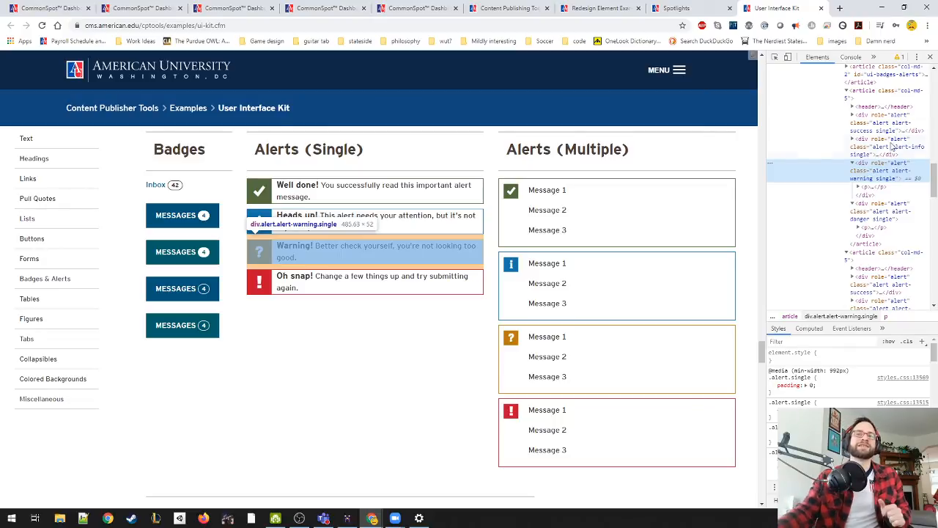
click(931, 56)
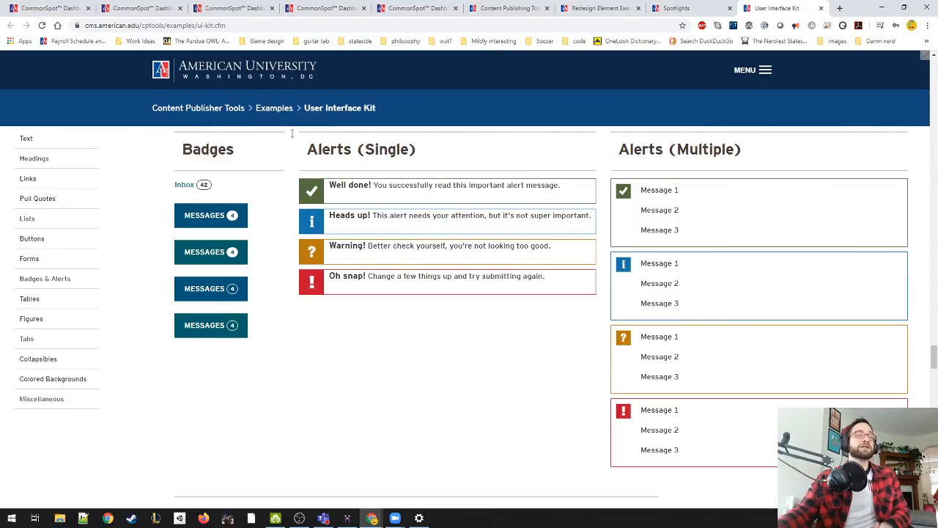
Step: Highlight the examples/ui-kit.cfm part of the page address, then clear the selection
drag(246, 25, 162, 38)
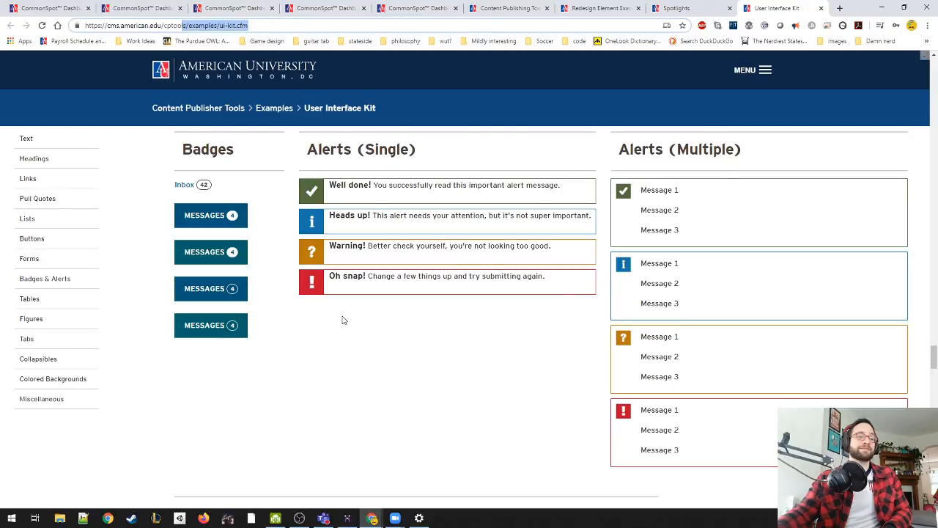
scroll(342, 320, up, 3)
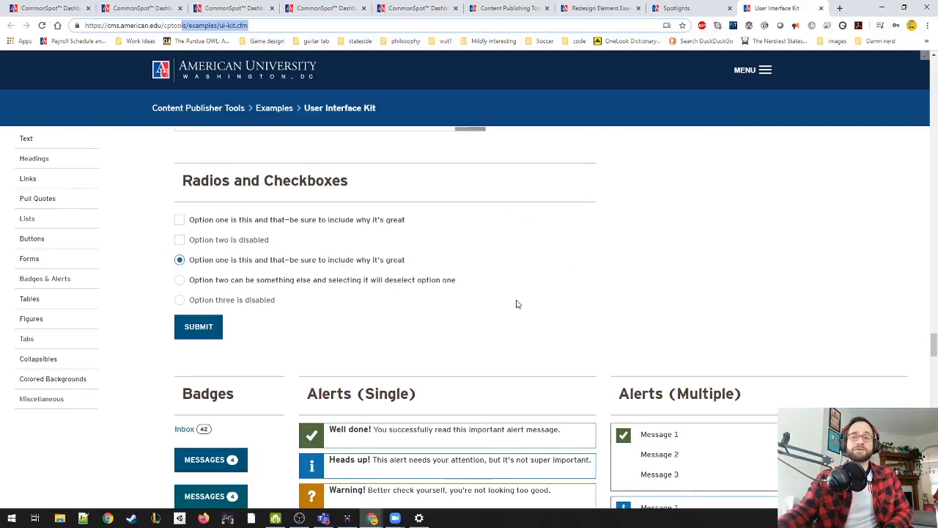
click(516, 304)
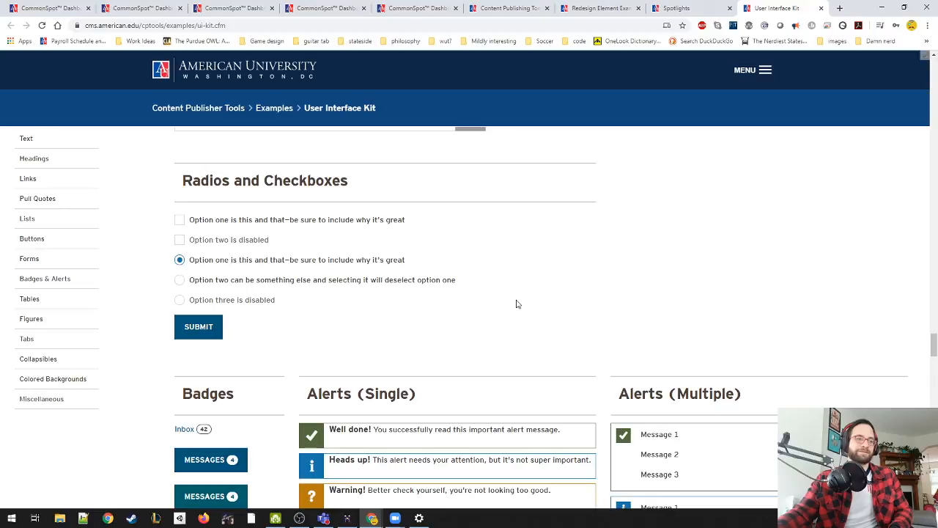
Step: Return to the Spotlights page and shorten its address to cms.american.edu/cptools/ to load the Content Publishing Tools home page
click(676, 8)
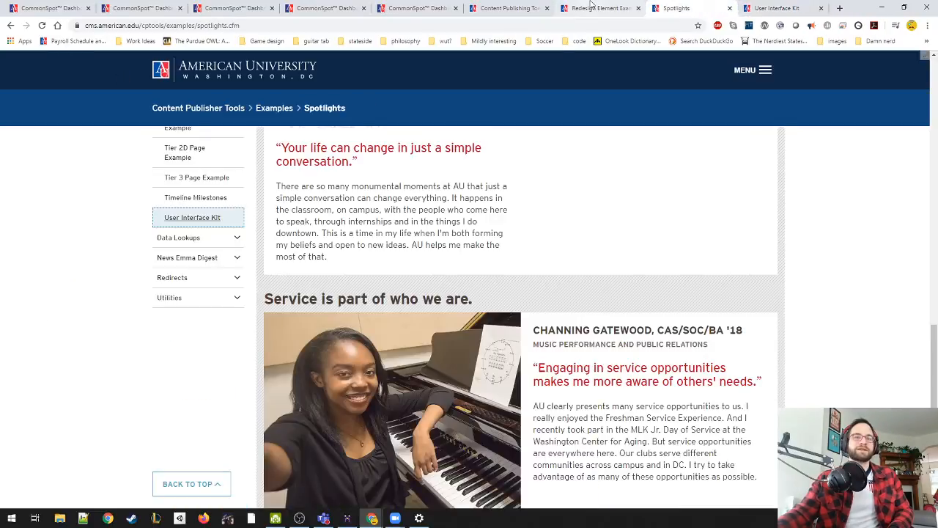
scroll(357, 253, up, 4)
scroll(357, 252, up, 10)
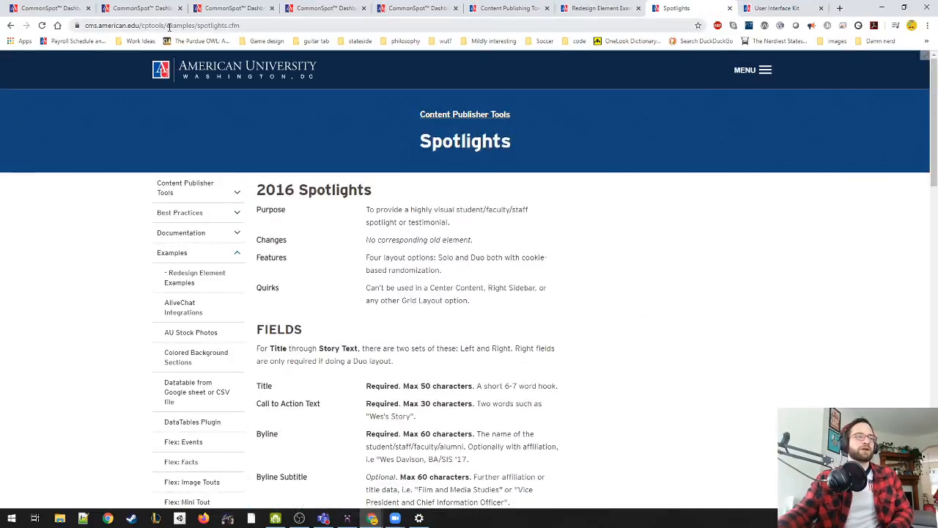
drag(169, 26, 437, 49)
key(BackSpace)
key(Return)
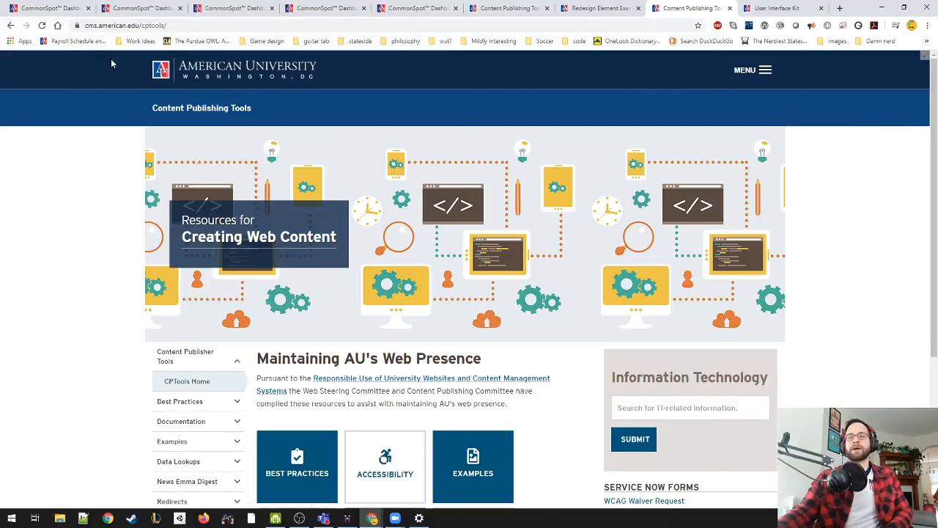
Step: Expand the Examples section of the site navigation and open the User Interface Kit page
scroll(76, 256, down, 3)
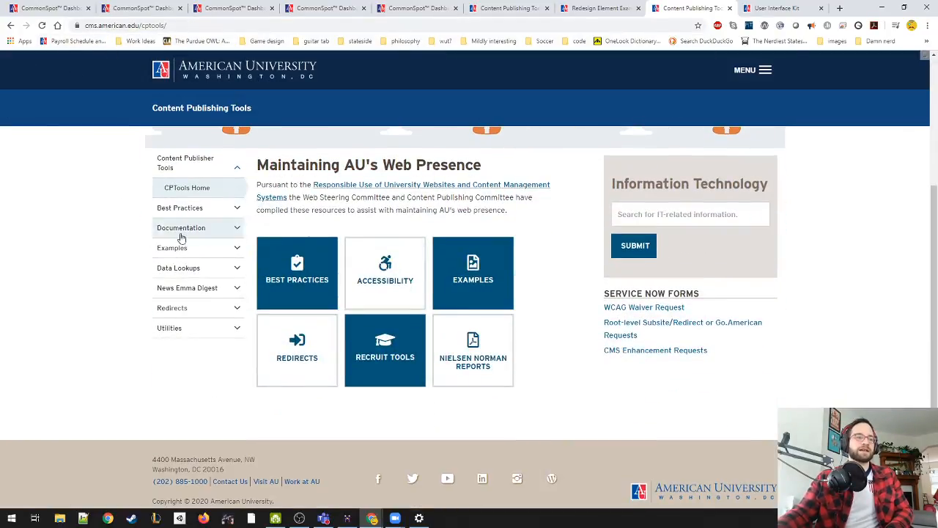
click(212, 249)
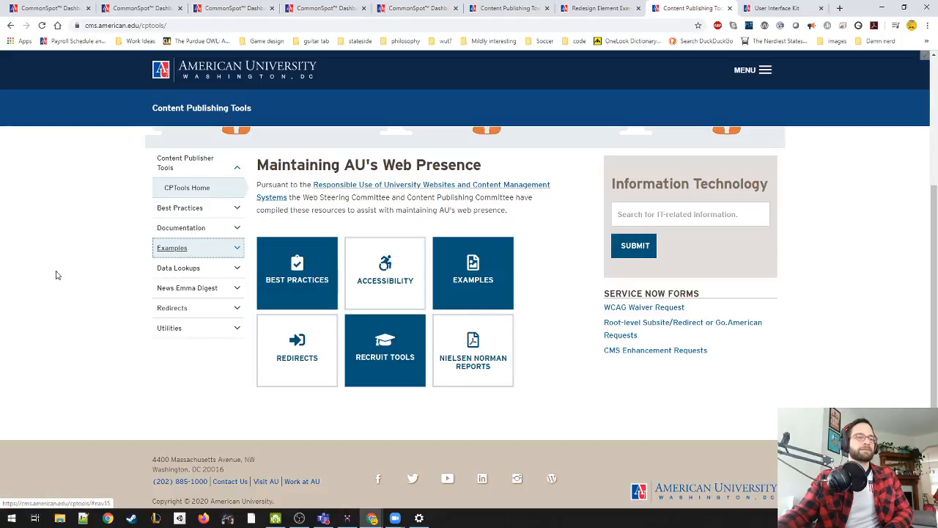
click(220, 251)
scroll(90, 264, down, 10)
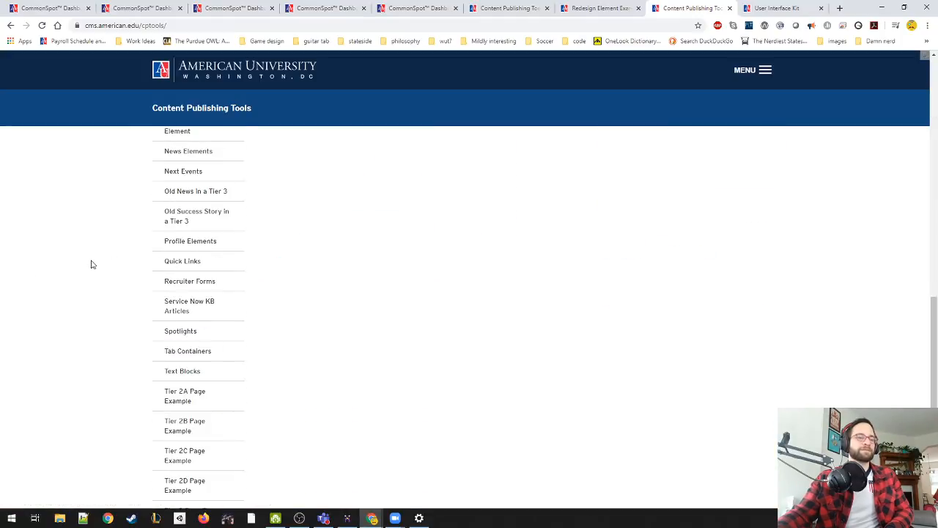
scroll(91, 264, down, 3)
click(185, 302)
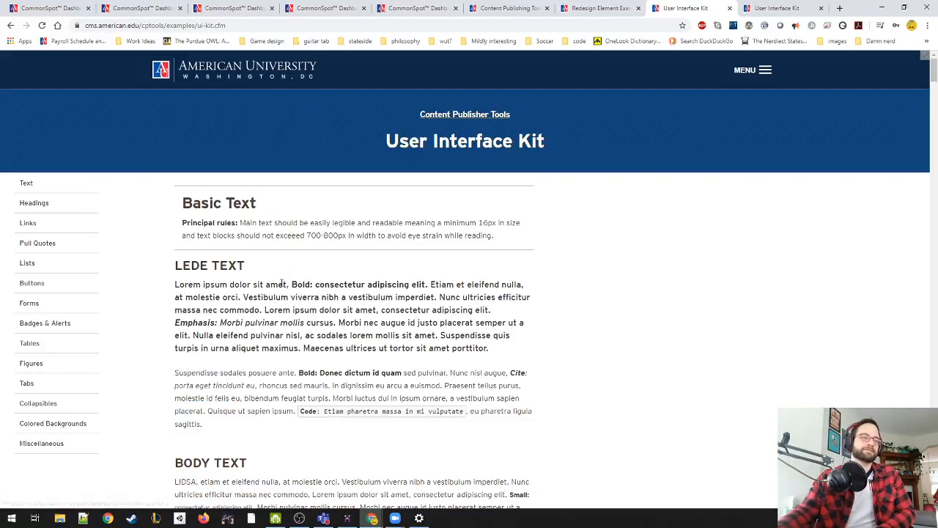
Step: Browse the User Interface Kit's sections, including Miscellaneous, Colored Backgrounds, Collapsibles, Tabs, Figures, Badges & Alerts and Buttons
click(71, 444)
click(46, 379)
click(42, 360)
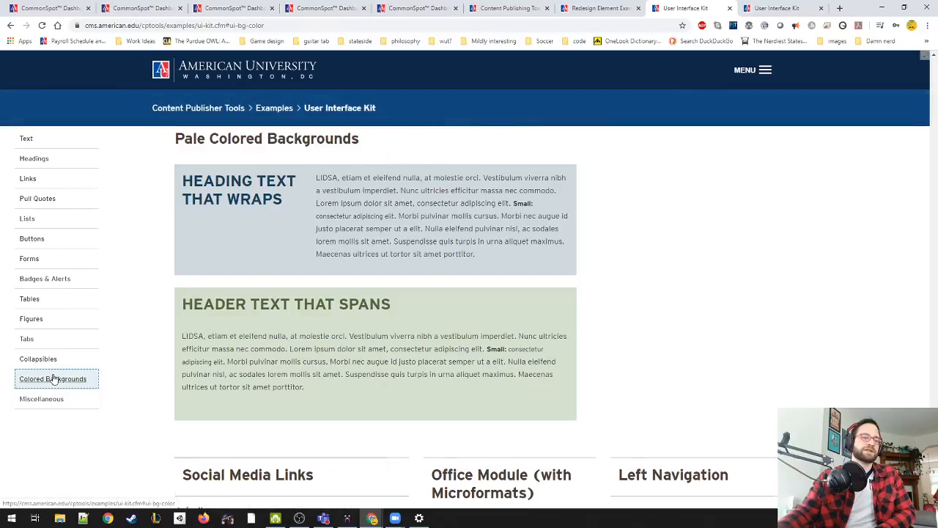
click(34, 342)
click(34, 320)
click(34, 282)
click(44, 242)
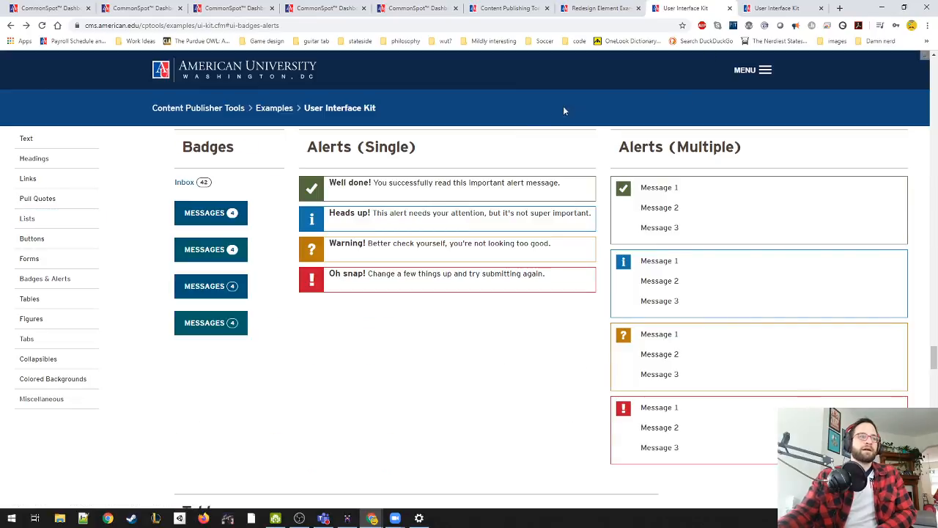
scroll(565, 139, down, 10)
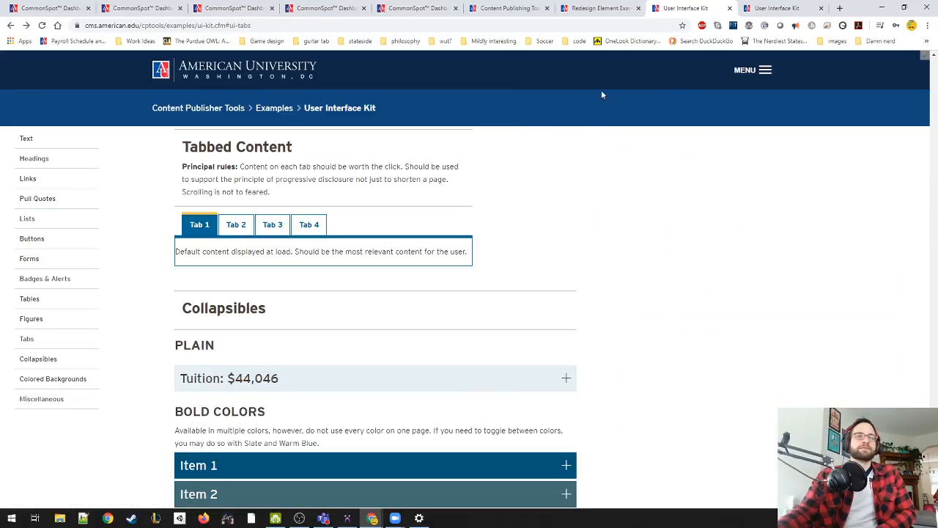
Step: Shorten the User Interface Kit address to cms.american.edu/cptools/ and load the home page again
click(598, 8)
click(684, 7)
drag(167, 26, 404, 29)
key(BackSpace)
key(Return)
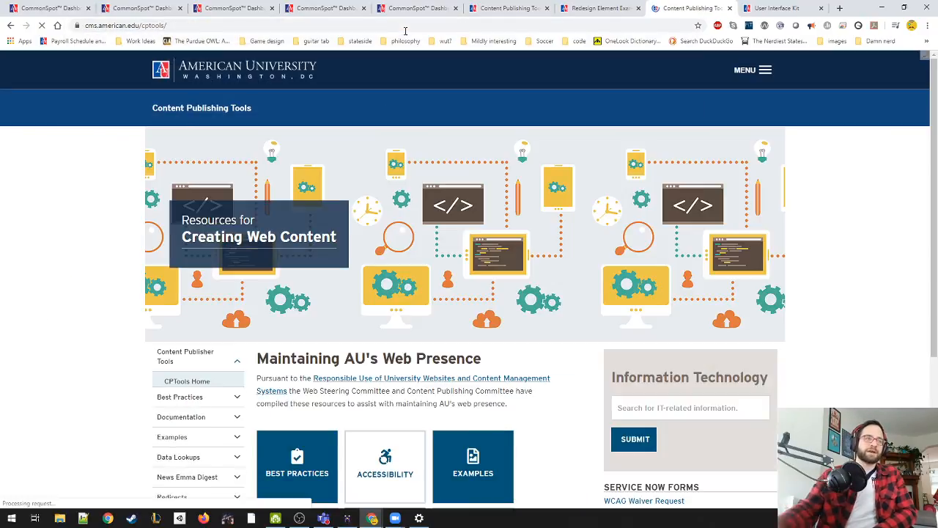
Step: Expand the Utilities section of the site navigation and open the Office Administrator page
scroll(285, 331, down, 3)
click(150, 302)
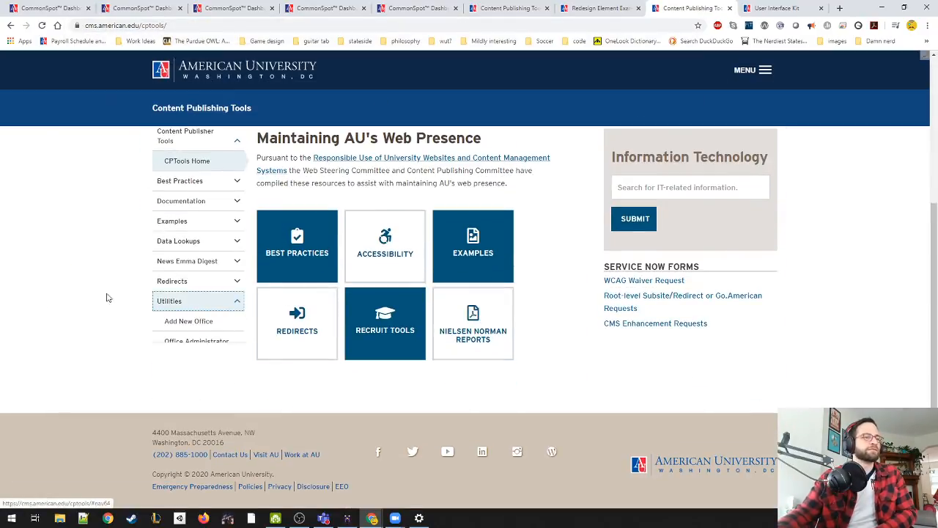
click(193, 341)
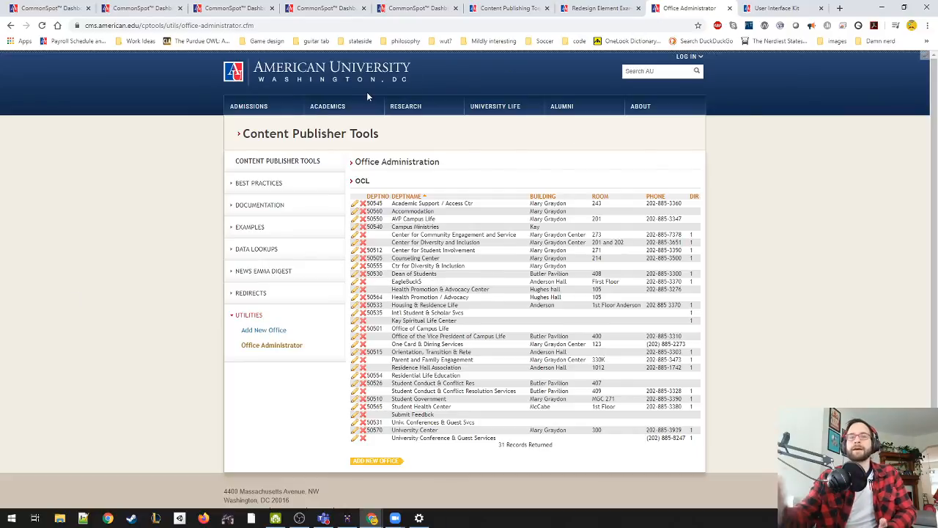
Step: Look at the Contact Us blocks on the CommonSpot example homepage, then return to the Office Administrator page
click(117, 5)
scroll(88, 308, down, 10)
scroll(88, 309, up, 1)
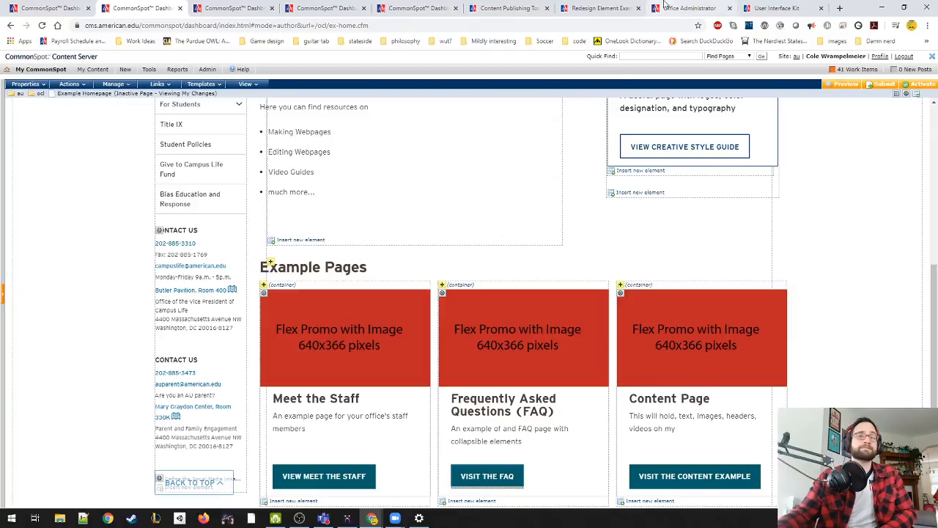
click(686, 8)
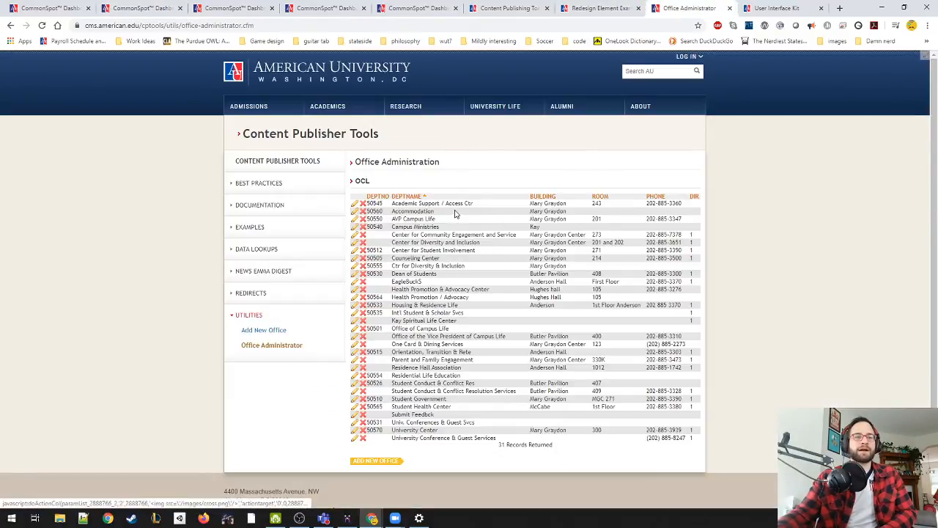
Step: Examine the OCL office list, highlighting department names from Academic Support / Access Ctr down to EagleBuckS
drag(476, 205, 393, 206)
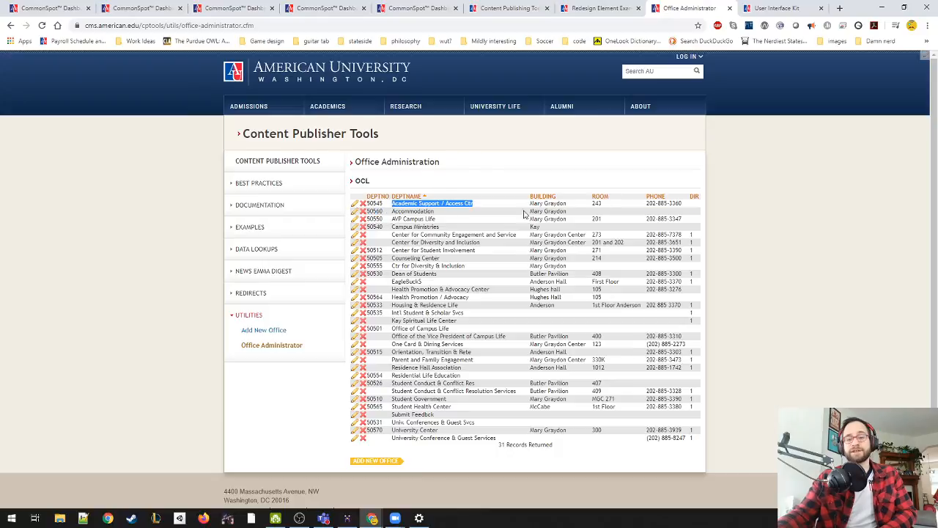
click(746, 243)
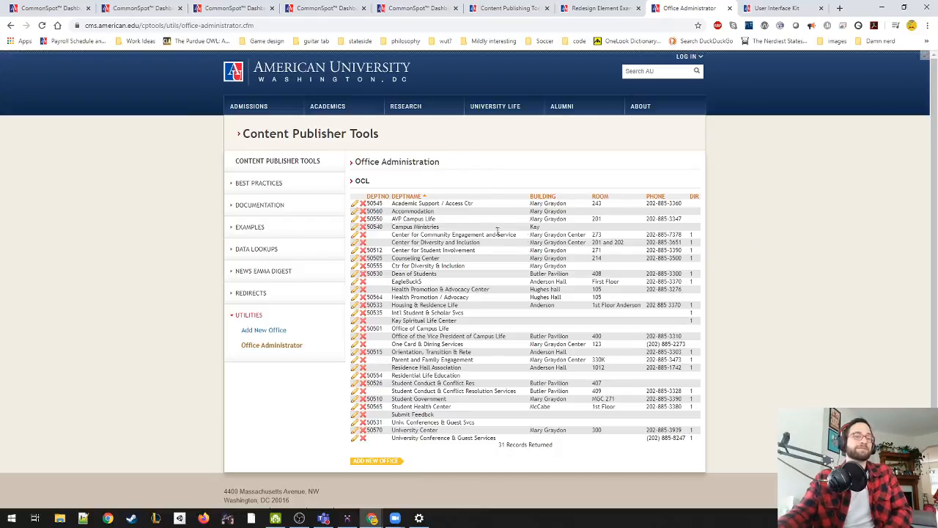
drag(438, 219, 392, 223)
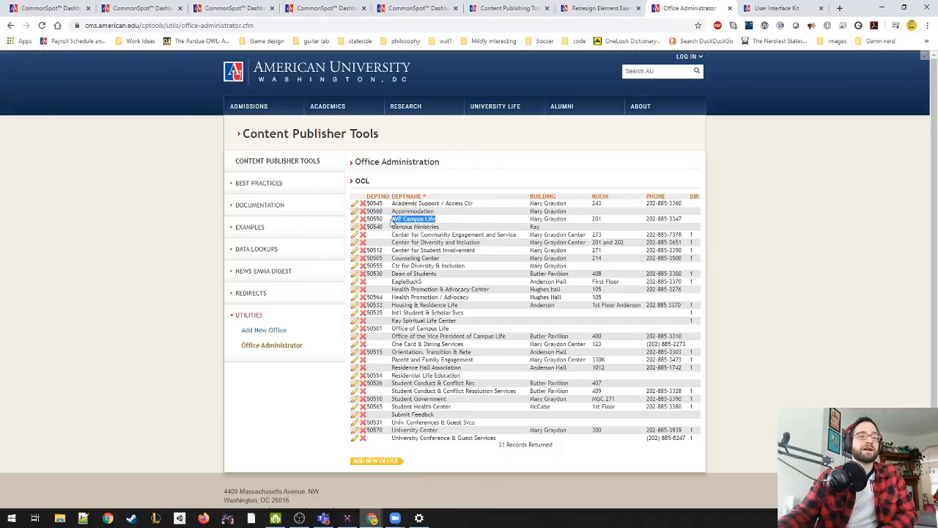
click(464, 224)
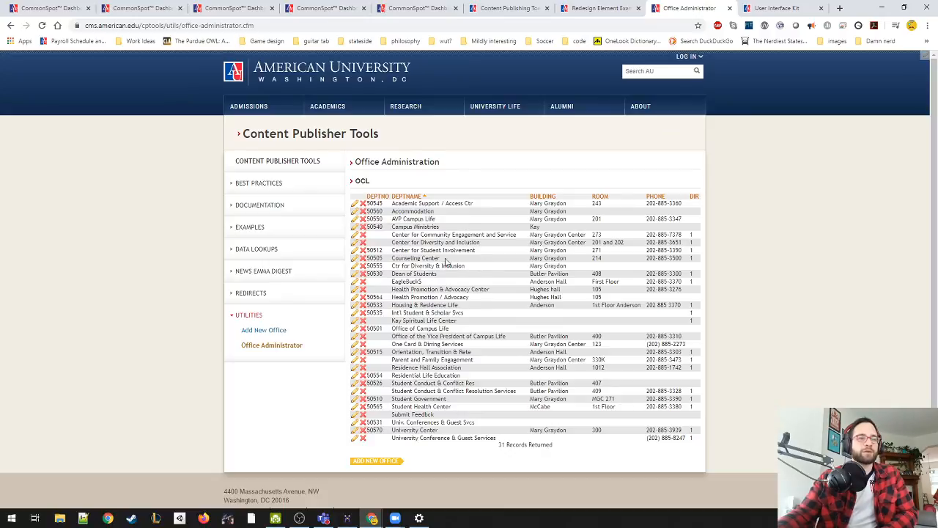
drag(396, 235, 498, 237)
click(399, 249)
drag(425, 250, 389, 261)
click(467, 265)
drag(480, 270, 392, 269)
drag(453, 283, 394, 281)
scroll(469, 299, down, 1)
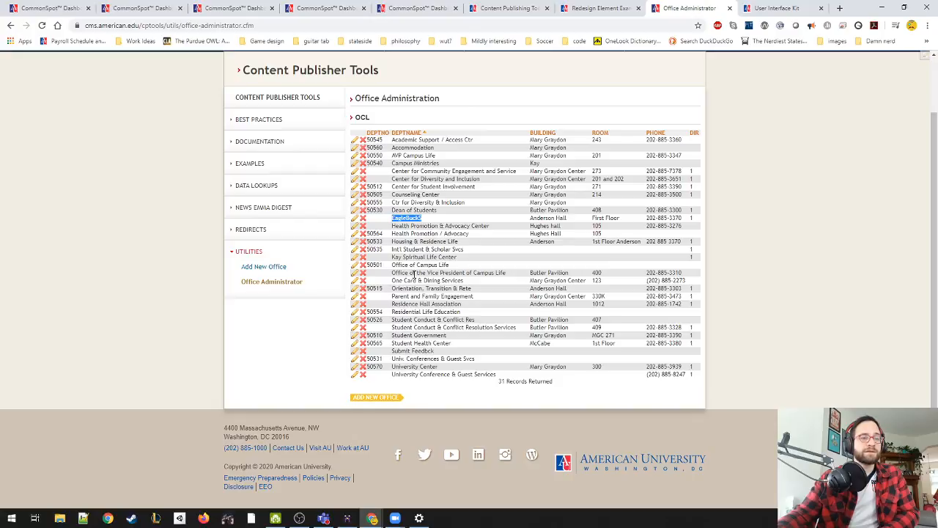
Step: Open the Office of the Vice President of Campus Life record for editing and look through its Office fields
drag(415, 275, 484, 272)
click(354, 273)
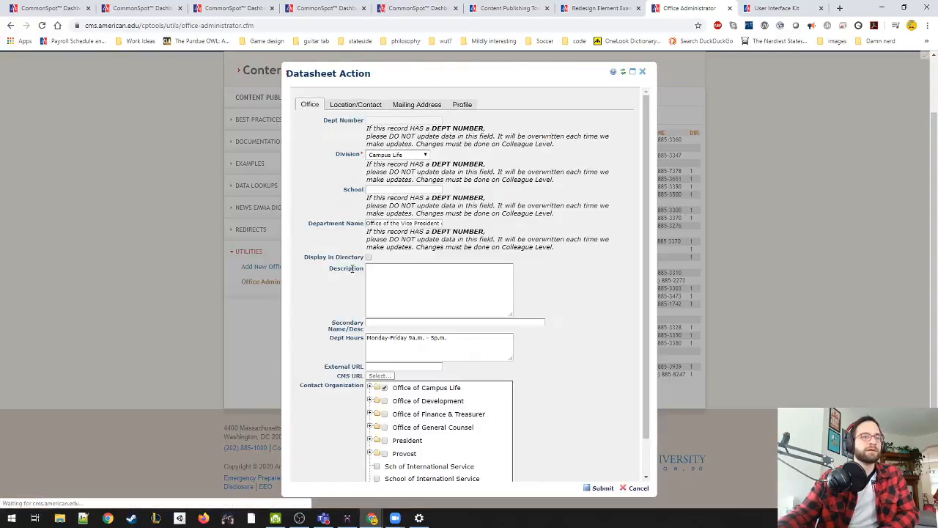
scroll(344, 251, down, 2)
scroll(302, 216, up, 2)
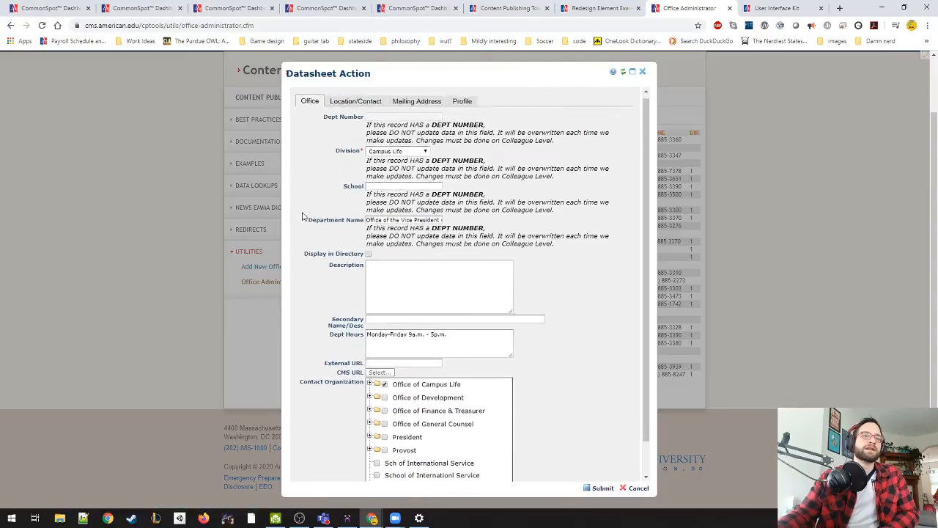
Step: Review the record's Location/Contact details, highlighting the department head's name, and its Mailing Address fields
click(354, 107)
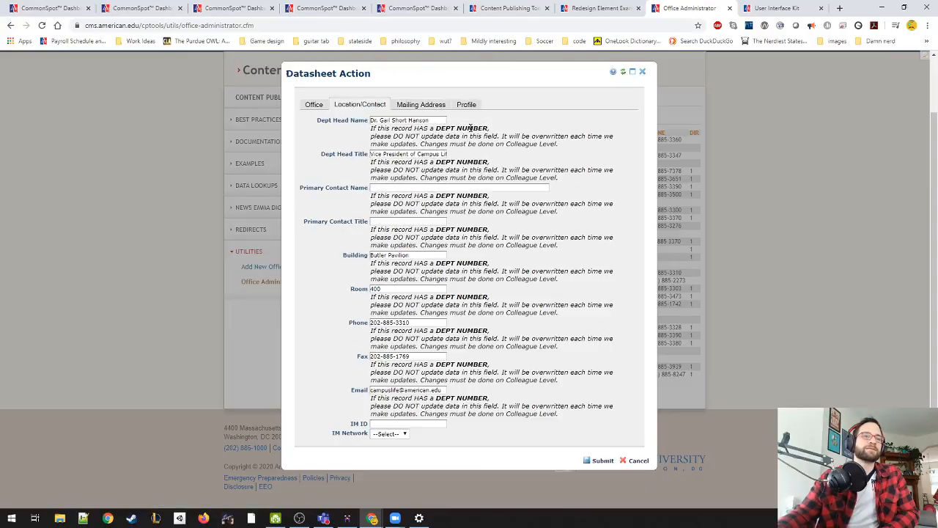
drag(494, 130, 365, 127)
click(382, 126)
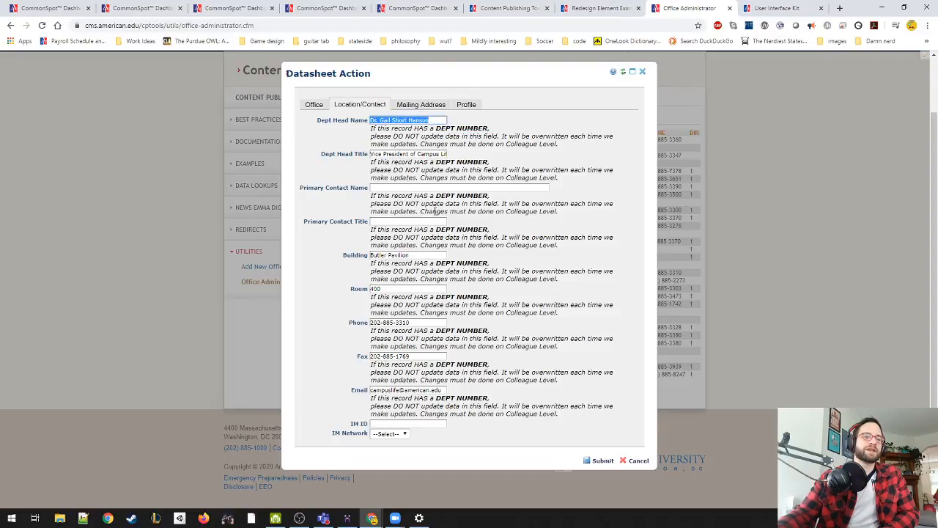
click(411, 106)
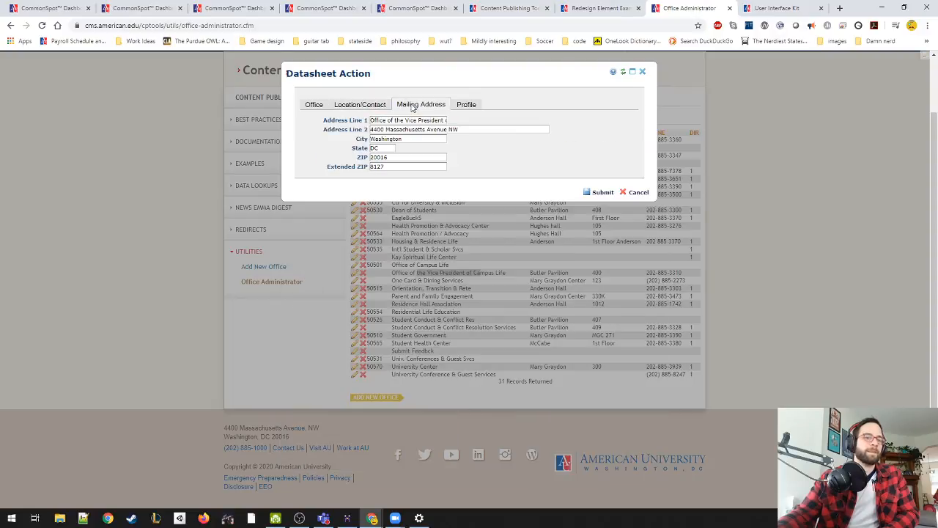
Step: Return to the record's Office fields and examine the departments under Office of Campus Life in the Contact Organization tree
click(314, 105)
scroll(564, 256, down, 1)
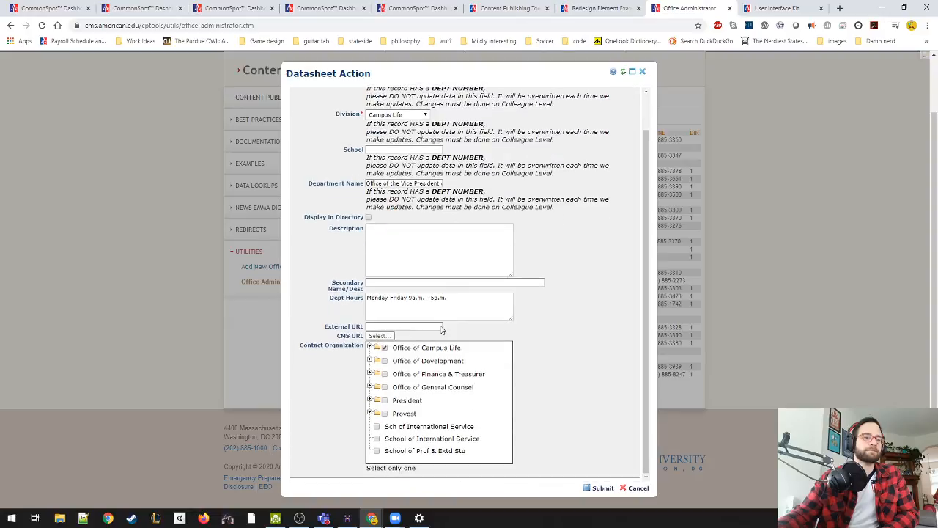
click(370, 348)
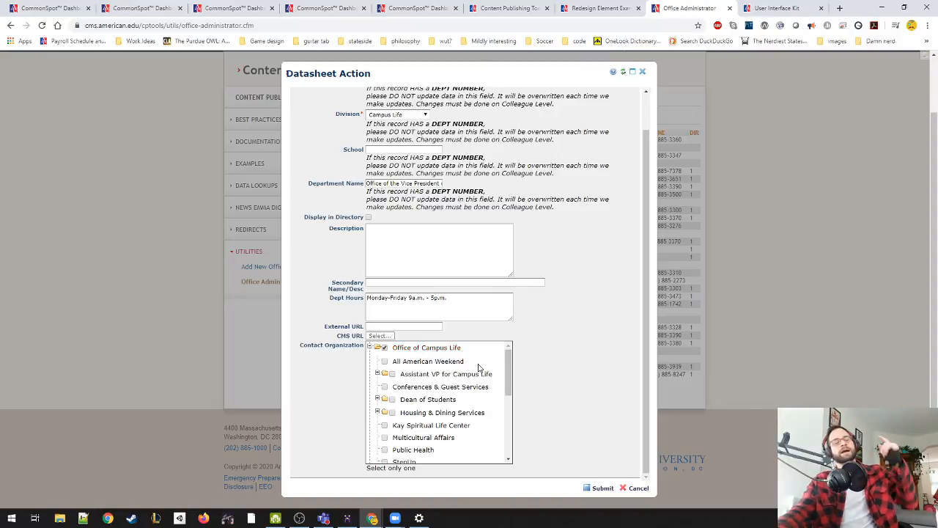
scroll(432, 354, down, 1)
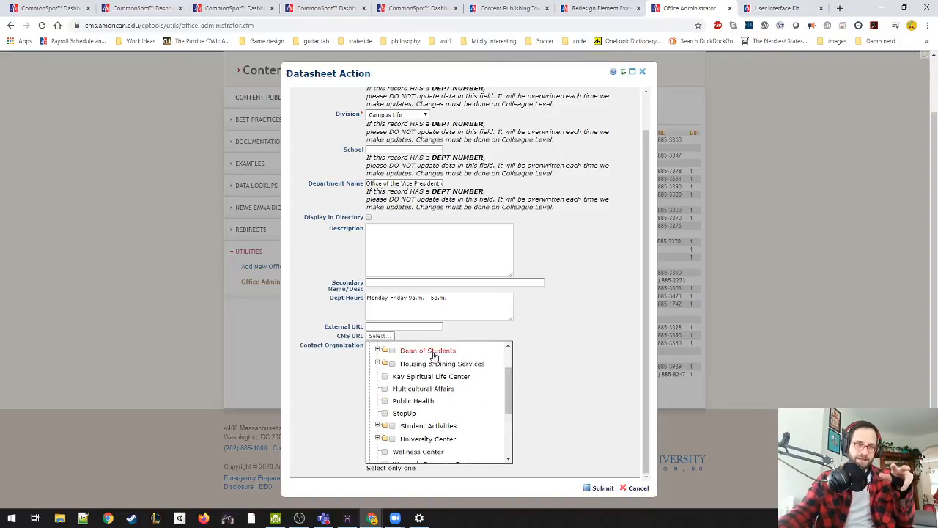
scroll(463, 376, up, 1)
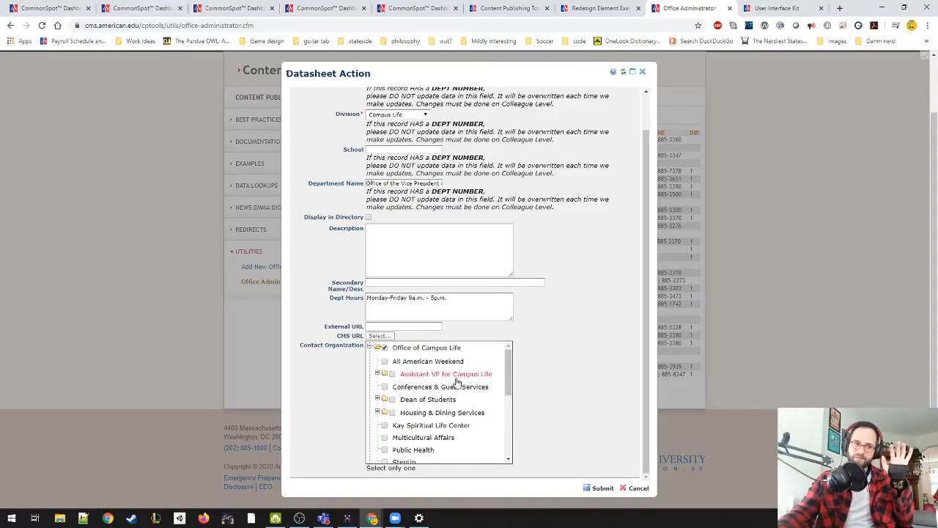
click(369, 349)
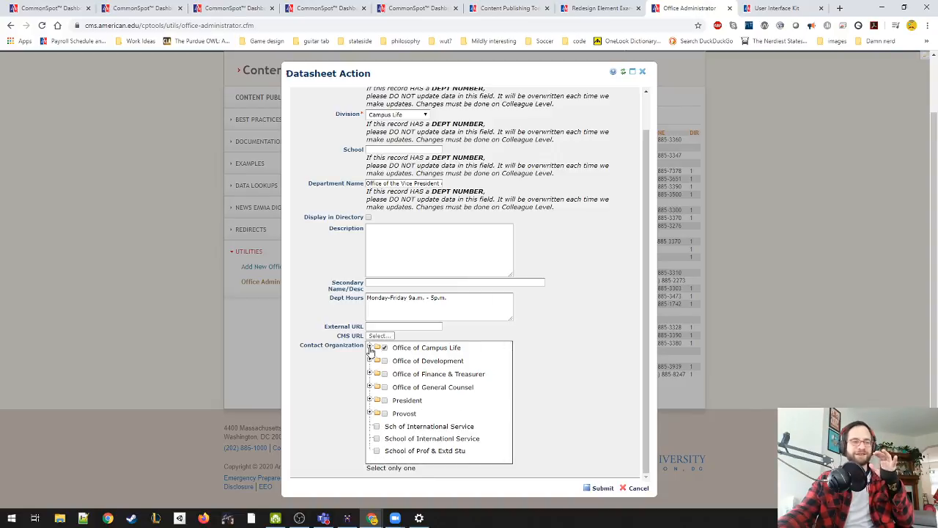
click(369, 349)
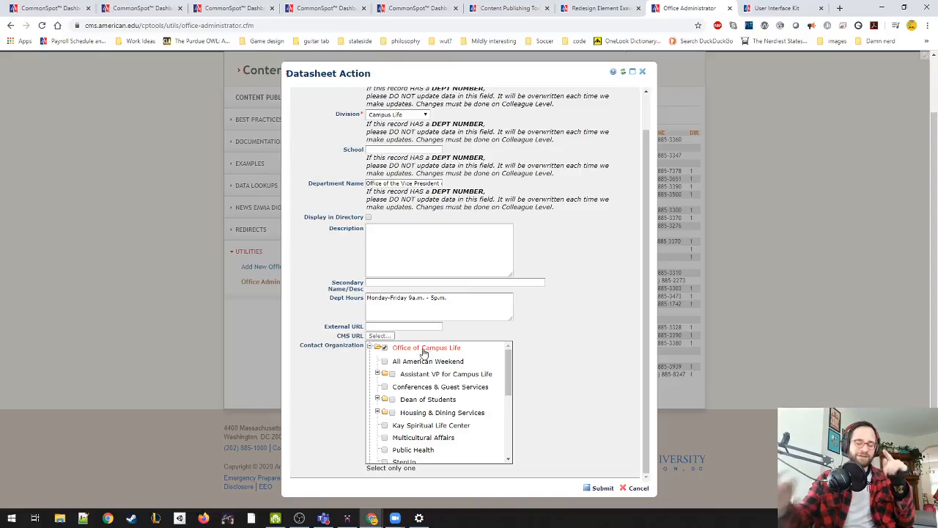
Step: Check the ocl subsite in the addresses of the Example FAQ and Example Content Page, then return to the office record
click(437, 5)
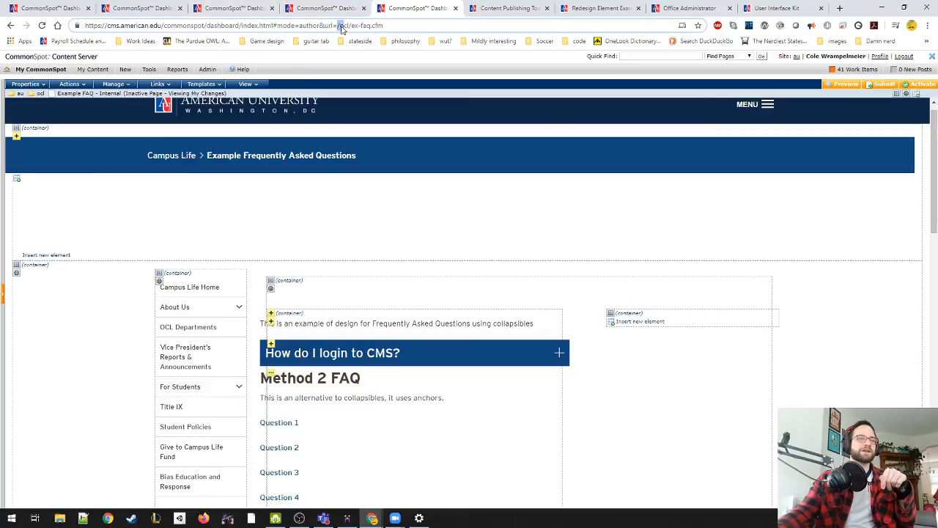
click(776, 8)
click(689, 8)
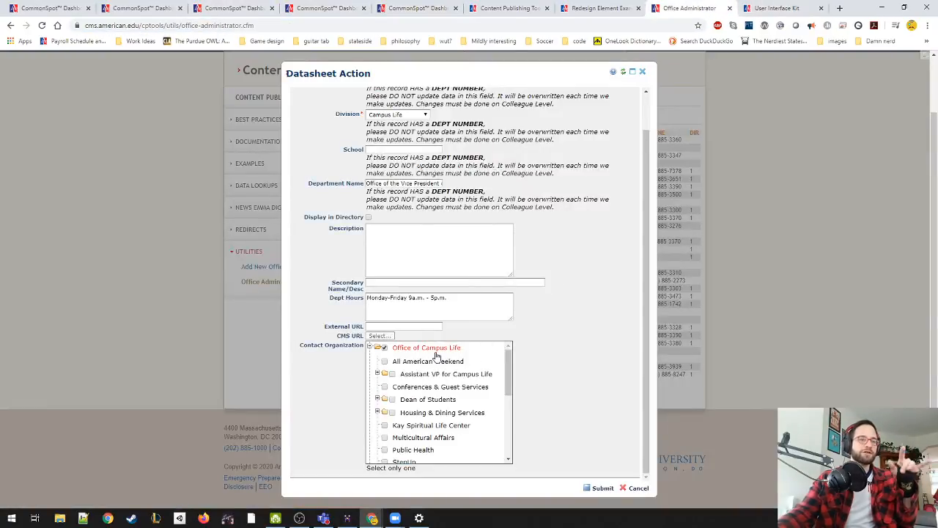
click(326, 8)
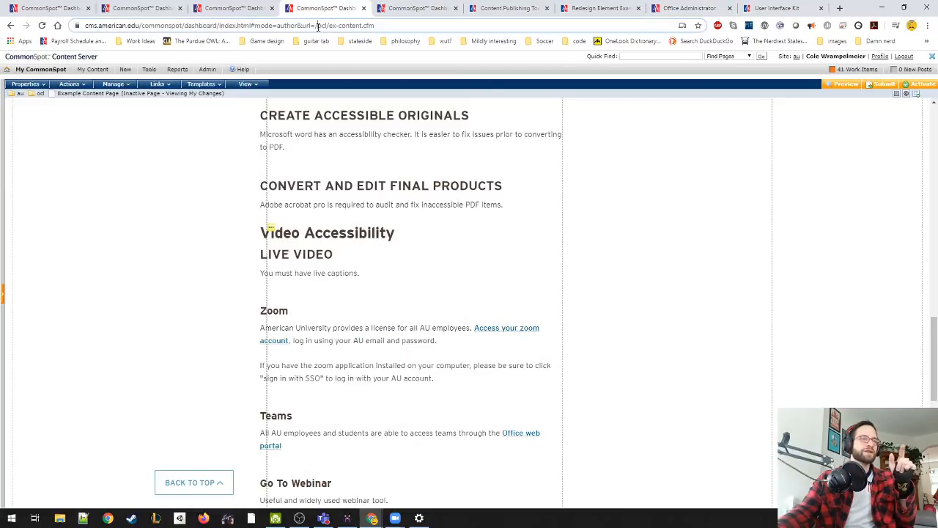
drag(318, 26, 327, 26)
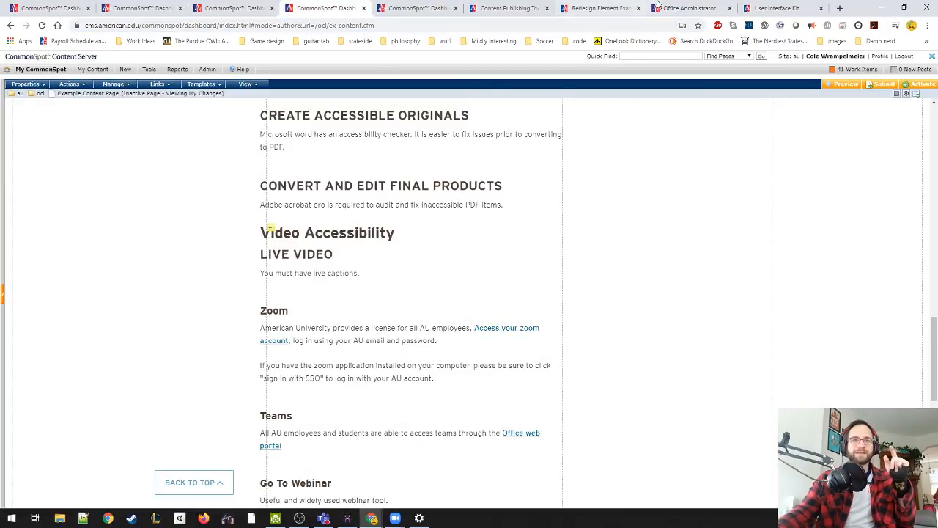
click(690, 8)
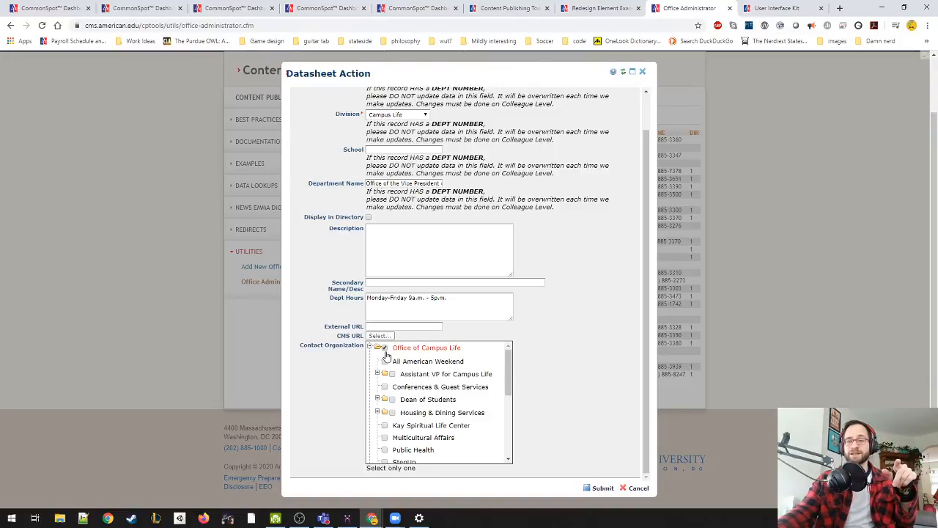
Step: Look at the record's Dept Hours field and close the office record without saving
scroll(561, 443, up, 1)
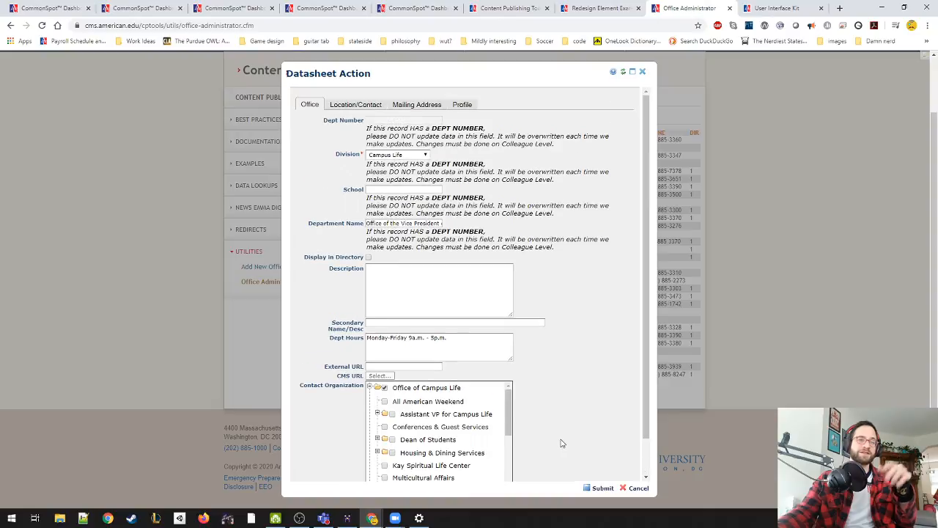
click(482, 352)
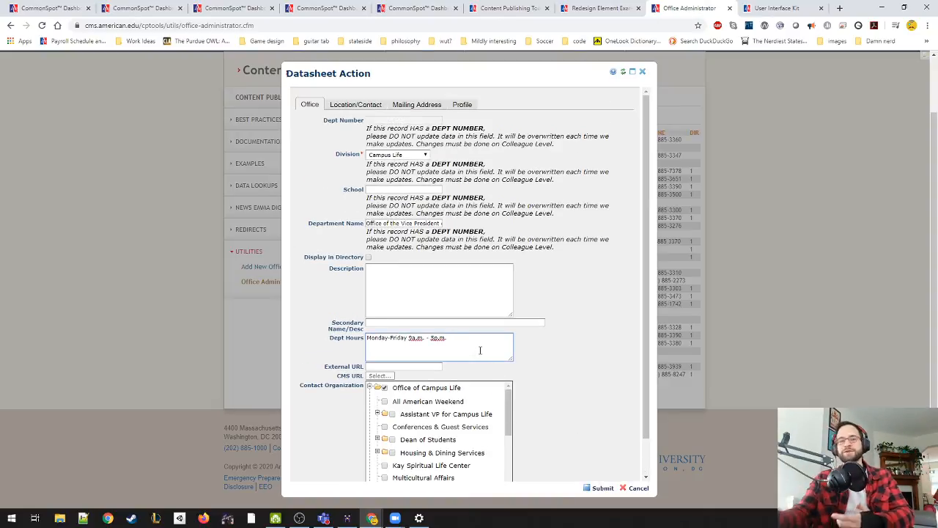
click(625, 488)
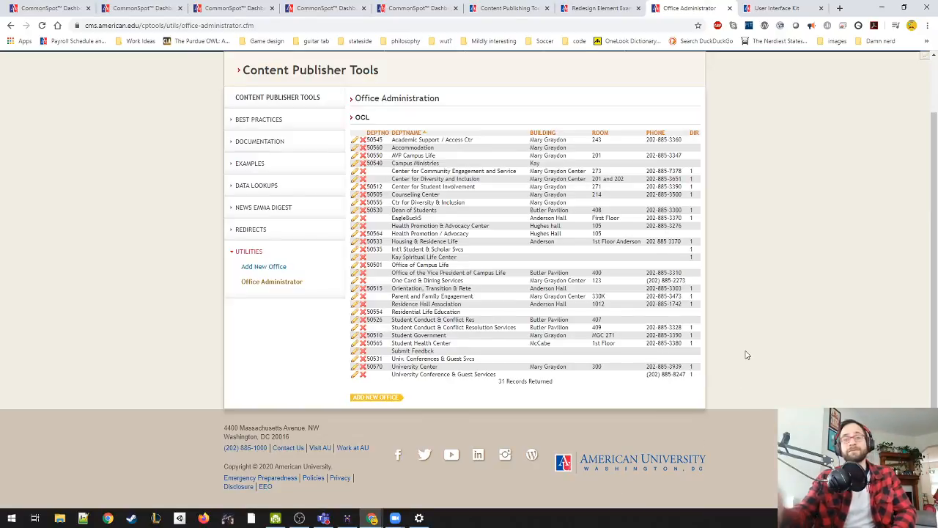
Step: Look at the Contact Us blocks on the Example FAQ page
click(415, 8)
scroll(273, 298, down, 6)
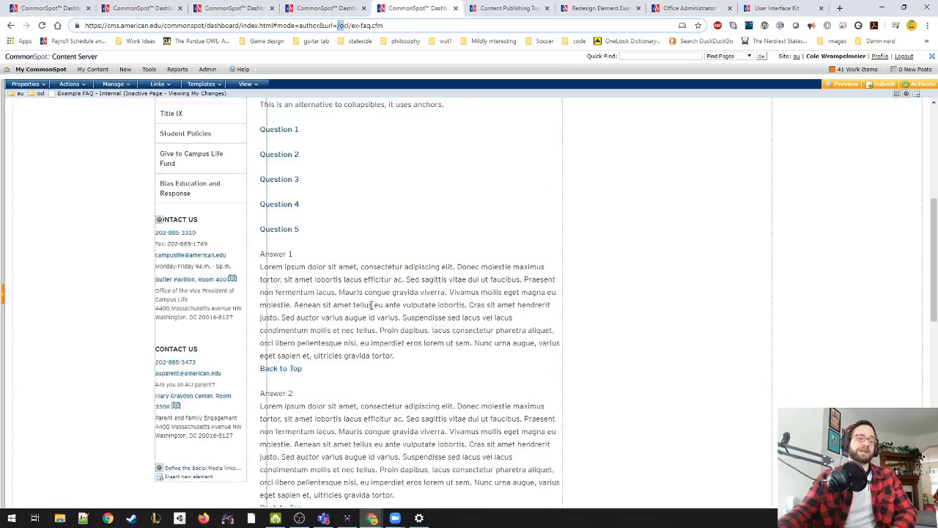
scroll(163, 225, up, 2)
click(160, 221)
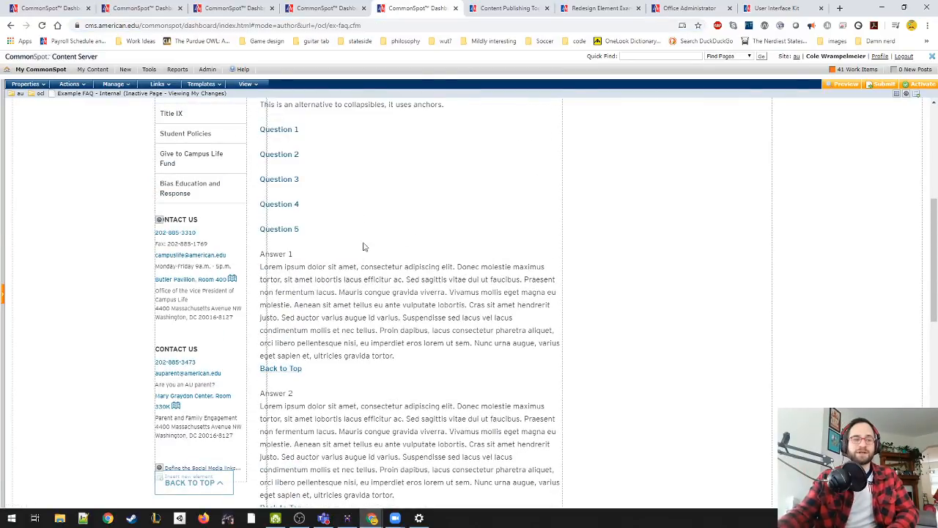
scroll(404, 316, down, 2)
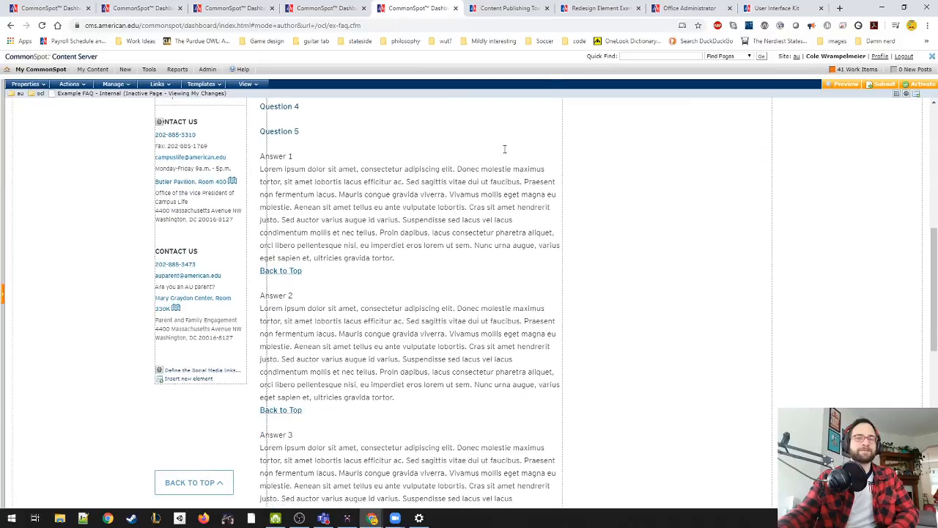
Step: Return to the Office Administrator page and highlight the path in its web address
click(600, 8)
click(505, 8)
click(601, 8)
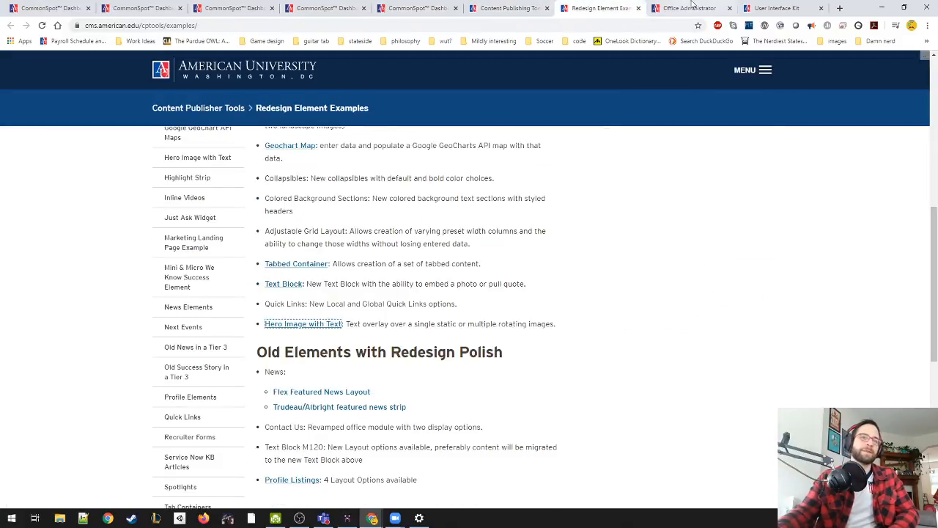
click(693, 8)
drag(179, 25, 278, 25)
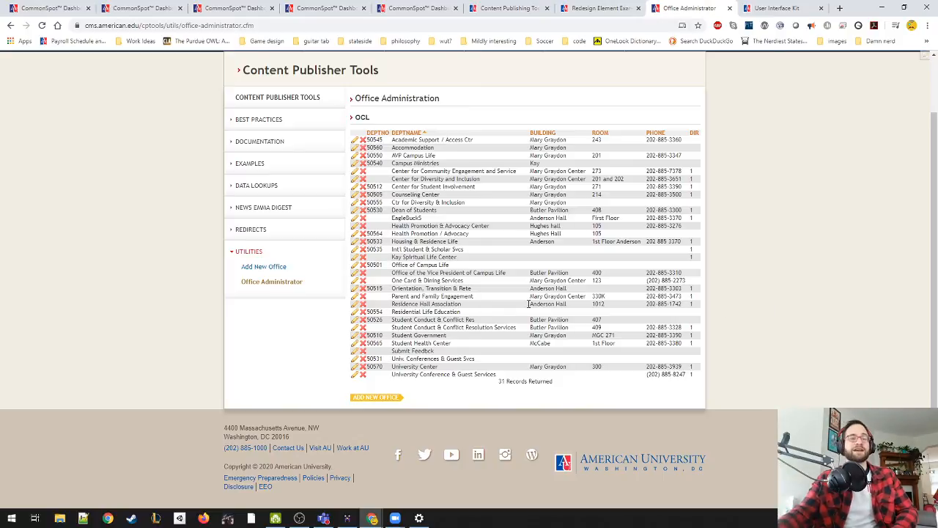
Step: Open the EagleBuck$ office record, look through its Office fields, and close it without saving
click(355, 227)
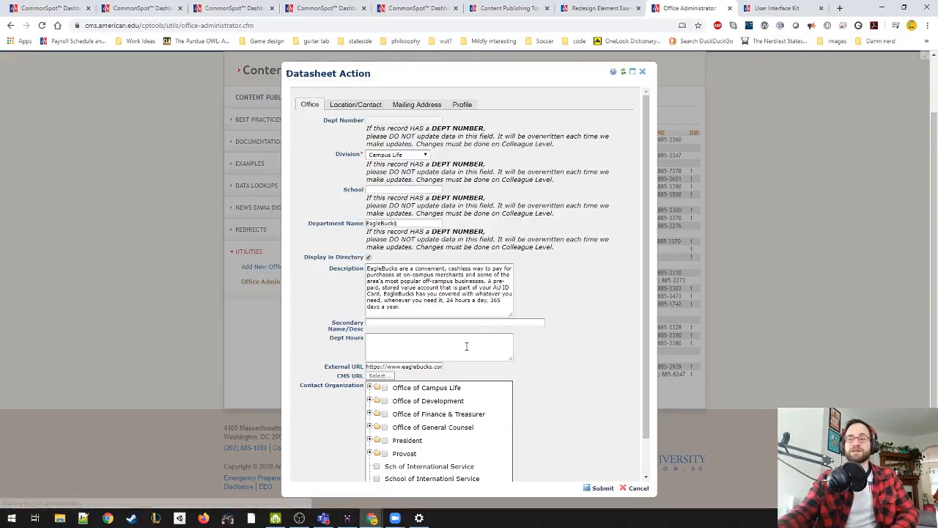
scroll(565, 337, down, 1)
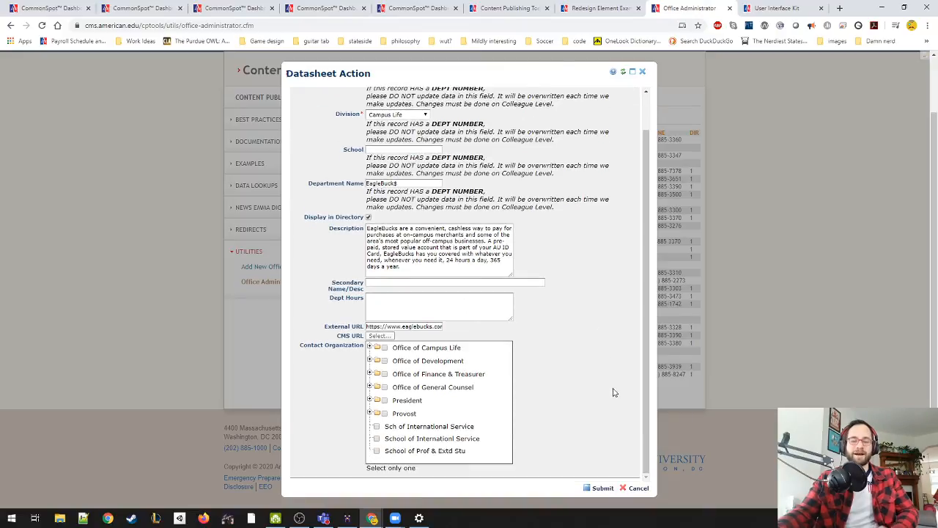
click(637, 487)
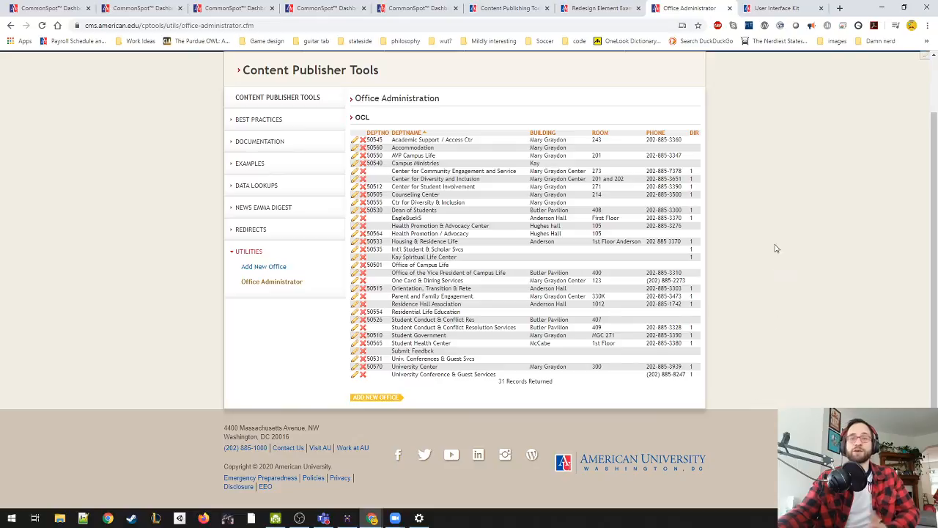
Step: Close the Office Administrator page and return to the Content Publishing Tools home page
click(729, 8)
click(664, 8)
click(598, 8)
click(506, 8)
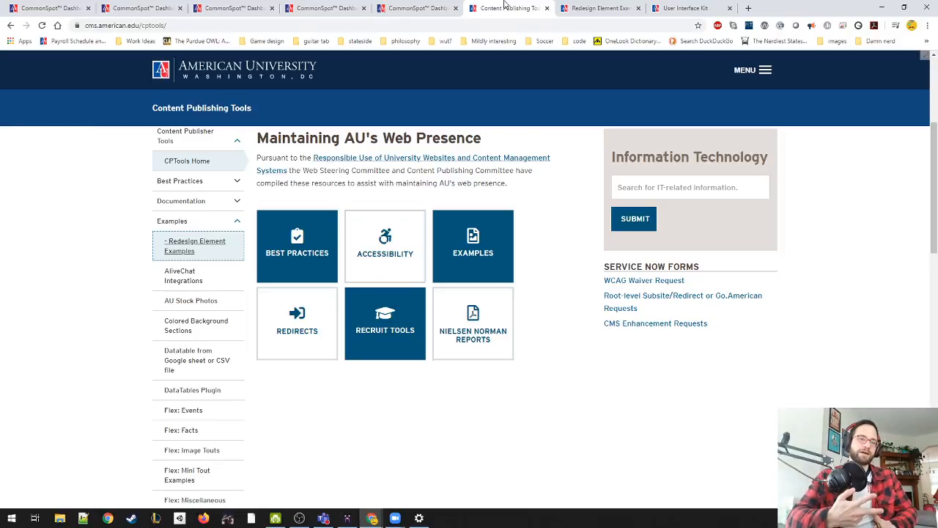
Step: Collapse Examples in the site navigation and look at the entries under Utilities and Redirects
click(224, 222)
click(212, 302)
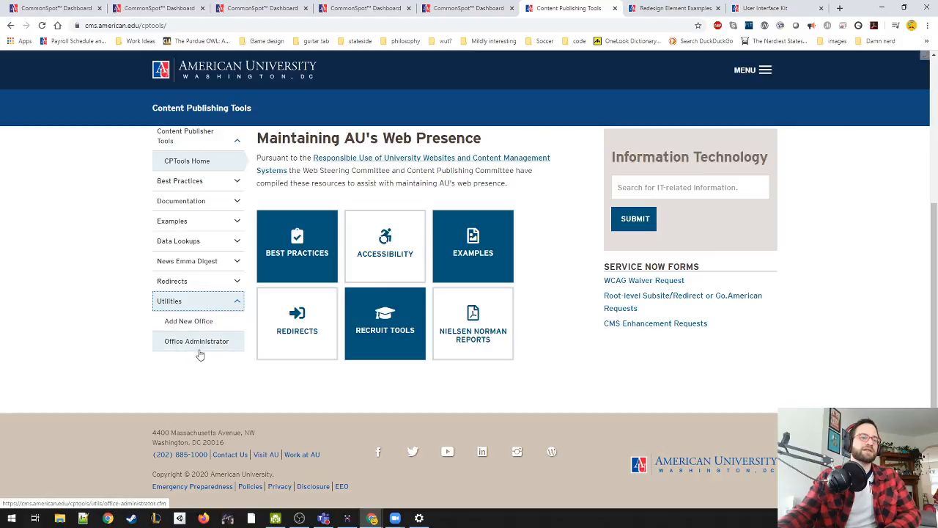
click(201, 304)
click(202, 285)
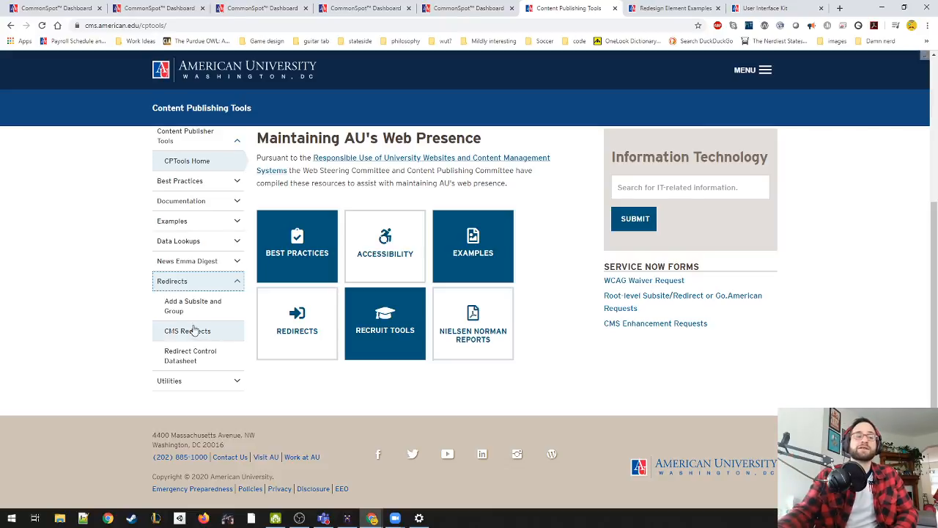
Step: Open the Standard Properties of the Example Content Page and highlight ex-content.cfm in the page address
click(55, 8)
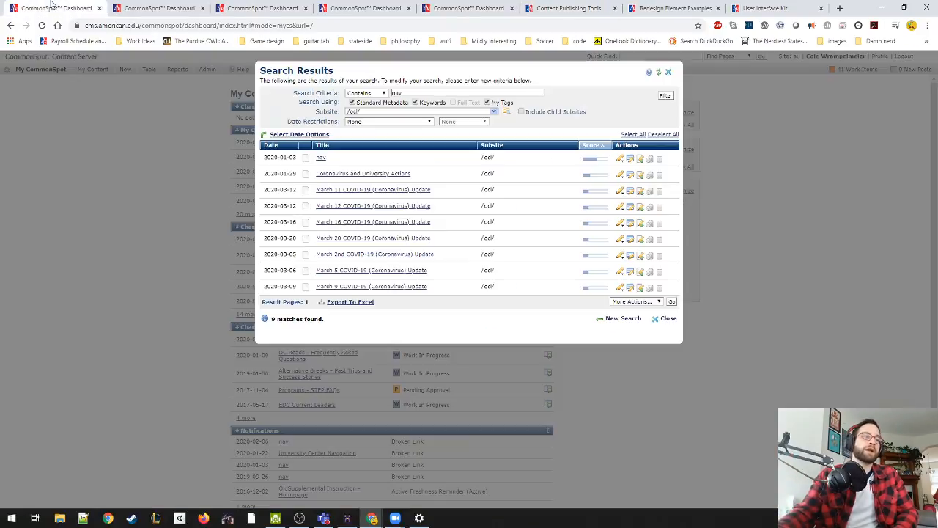
click(391, 6)
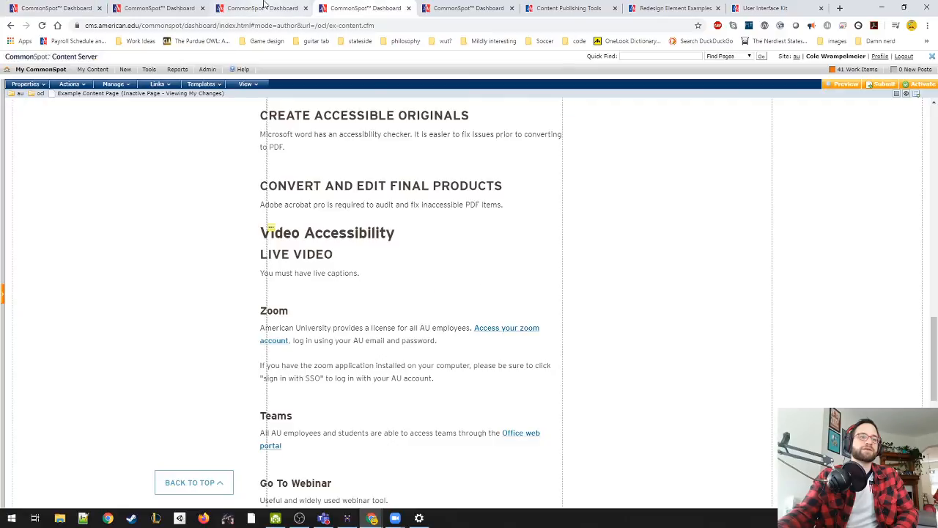
scroll(205, 254, up, 15)
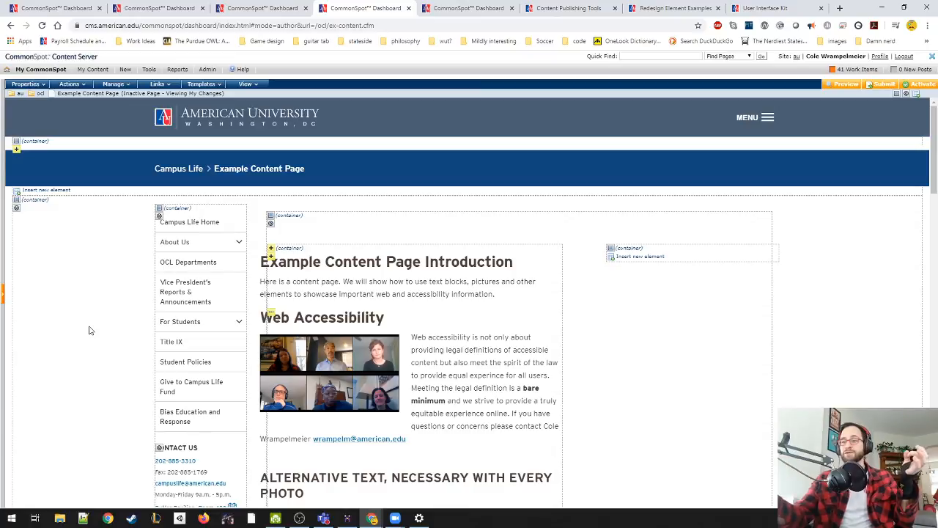
click(27, 83)
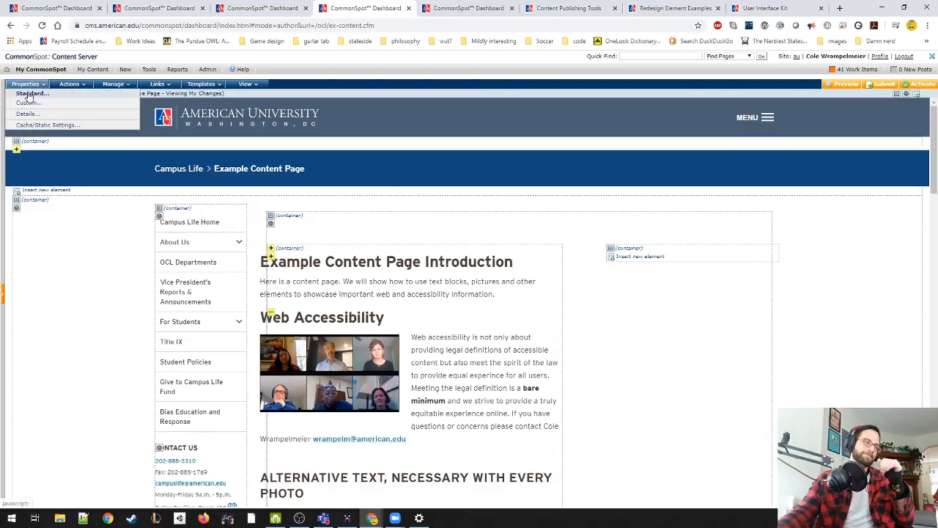
click(33, 94)
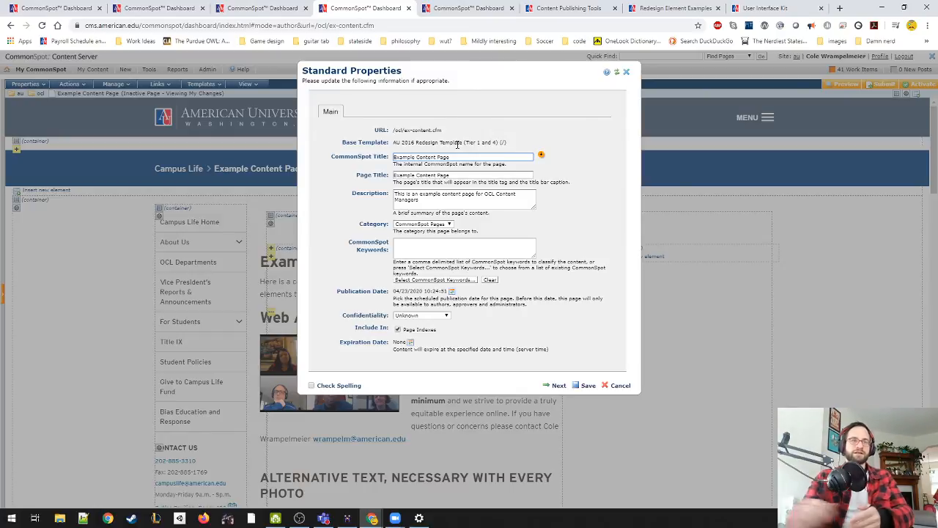
drag(397, 25, 352, 25)
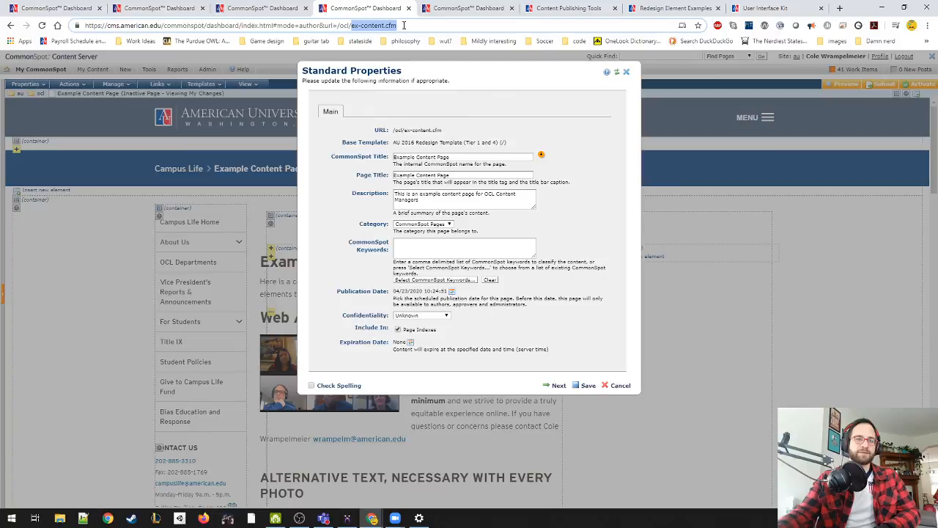
click(485, 338)
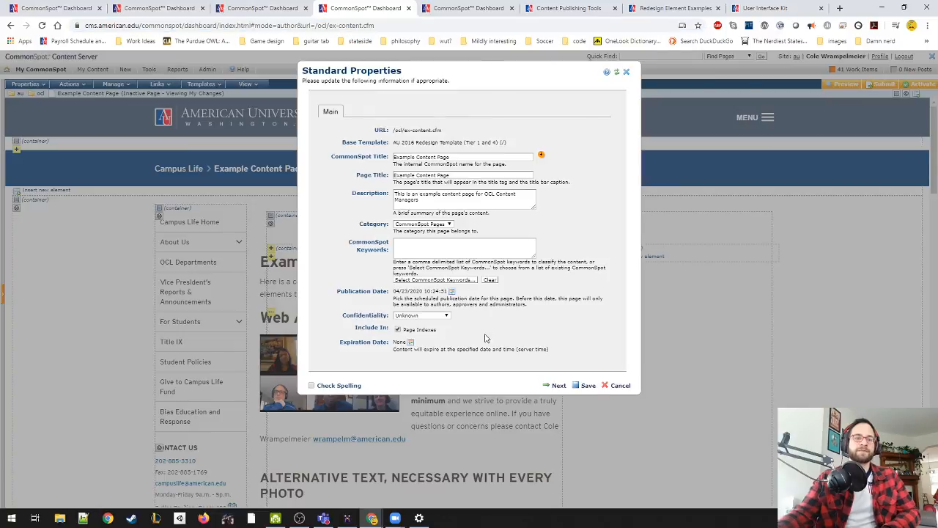
click(411, 342)
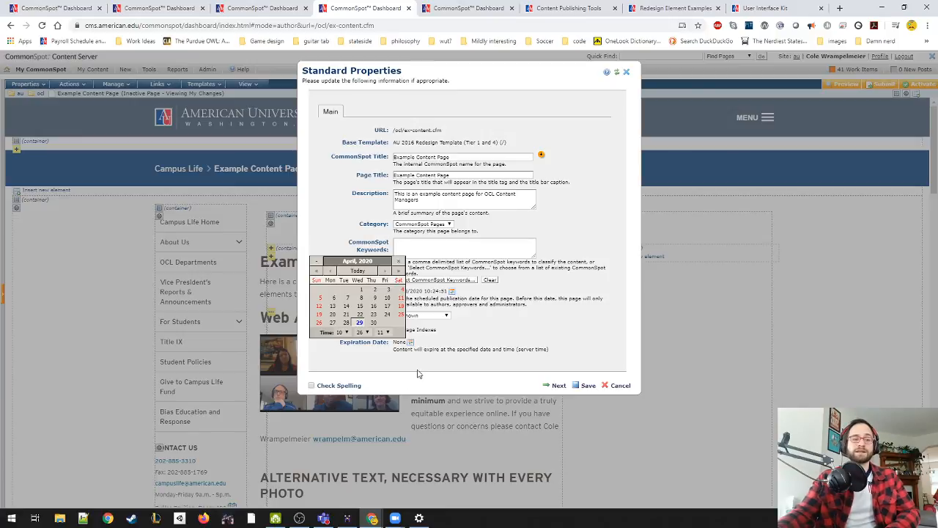
click(420, 366)
click(620, 385)
Step: Reopen the page's Standard Properties and set the expiration date to 04/29/2020 with the time's minutes at 30
click(30, 84)
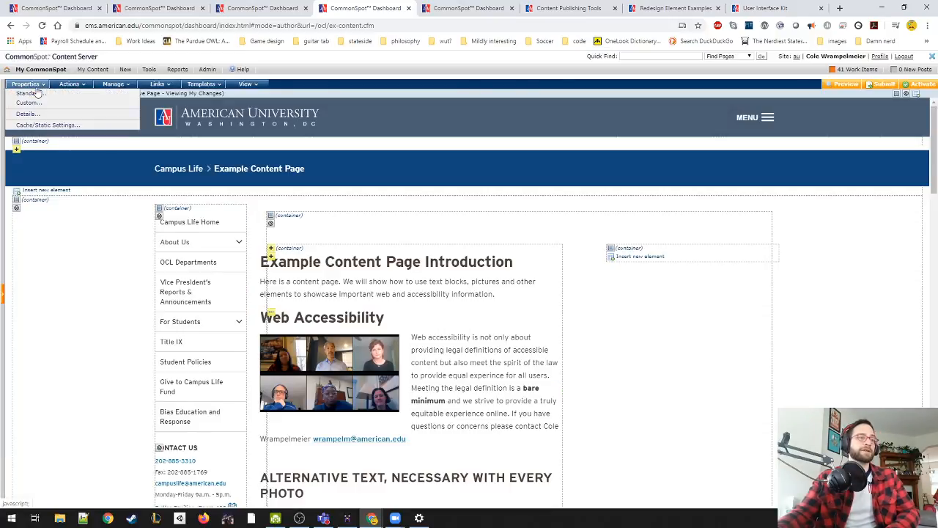
click(40, 92)
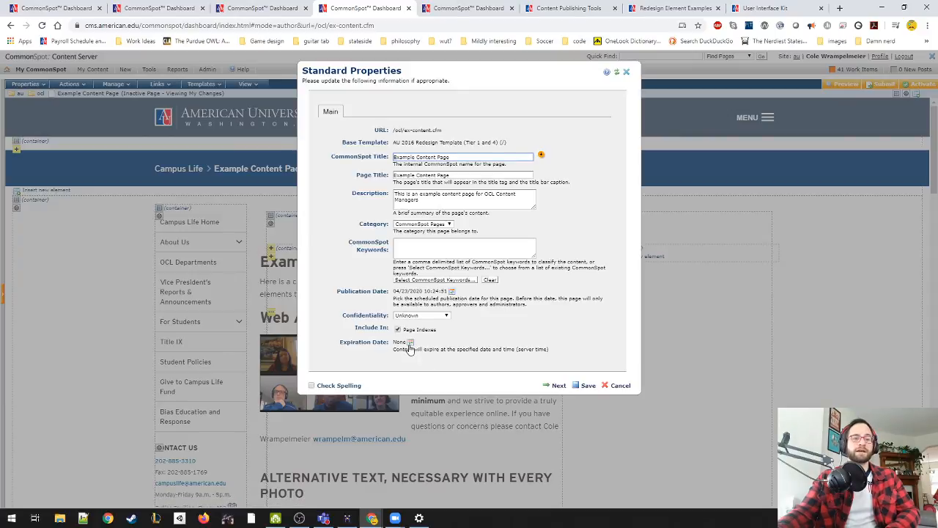
click(410, 344)
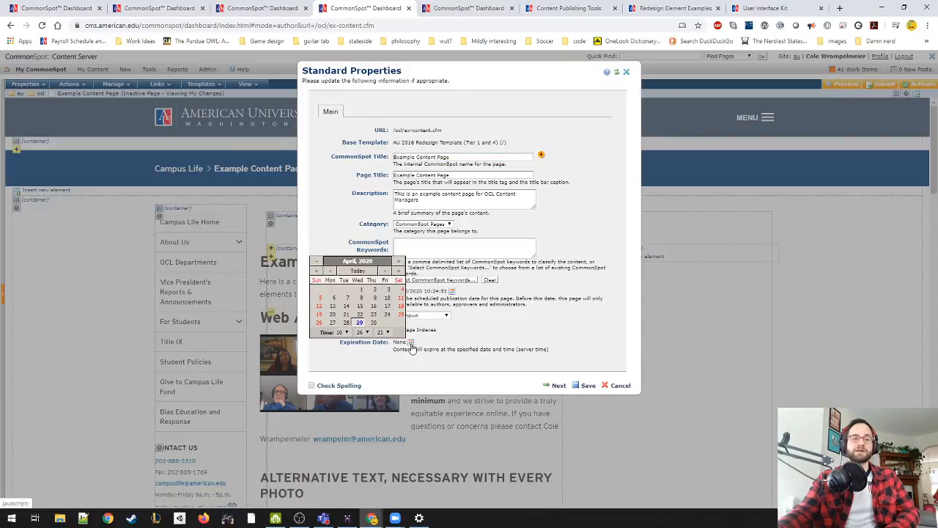
click(363, 332)
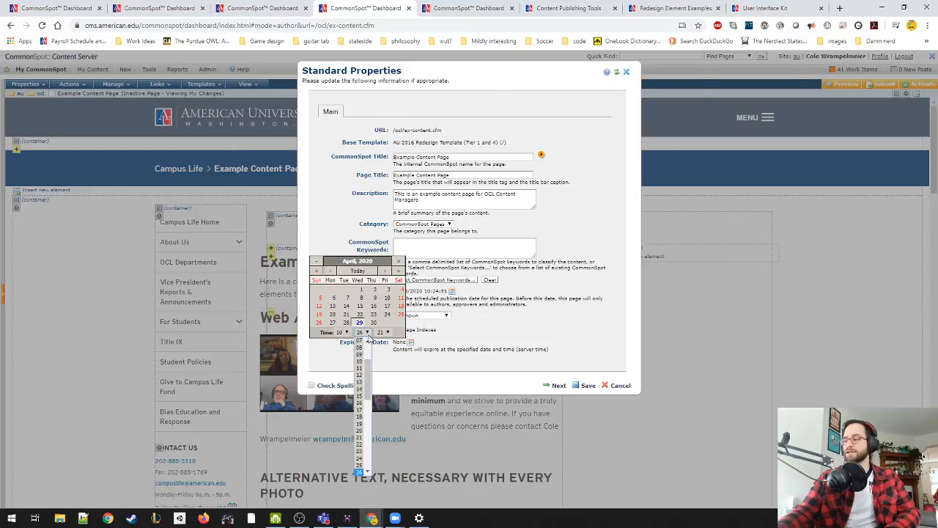
scroll(366, 440, down, 6)
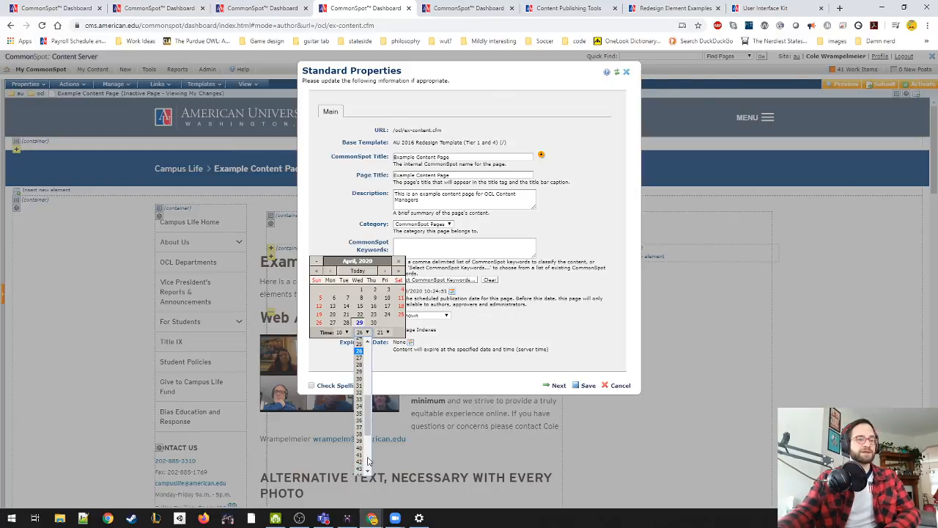
click(358, 383)
click(508, 360)
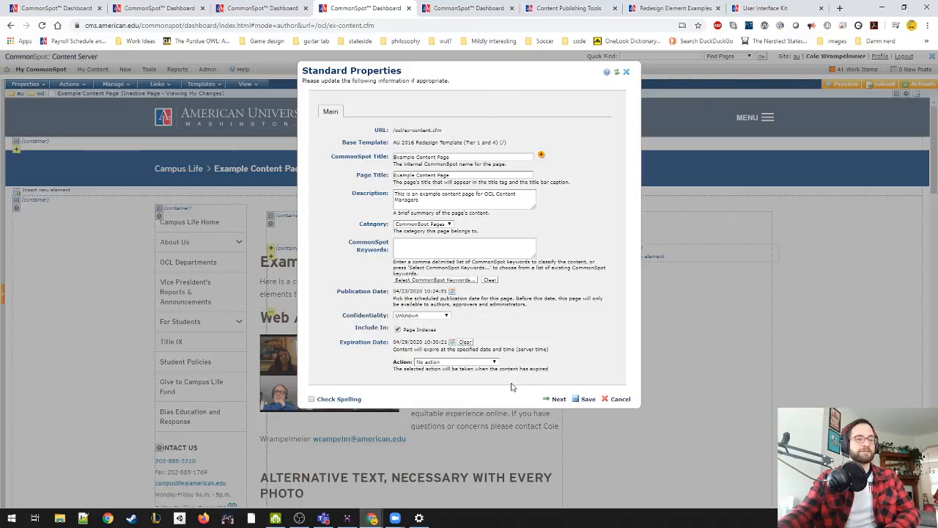
Step: Set the expiration action to Redirect to another page/url, choose OCL Webinar Archive as the redirect target, and save the properties
click(436, 363)
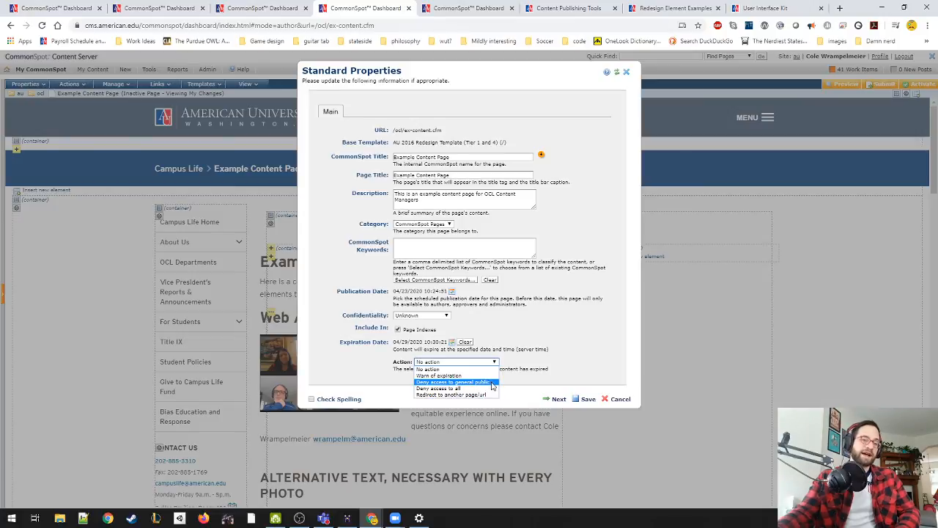
click(496, 396)
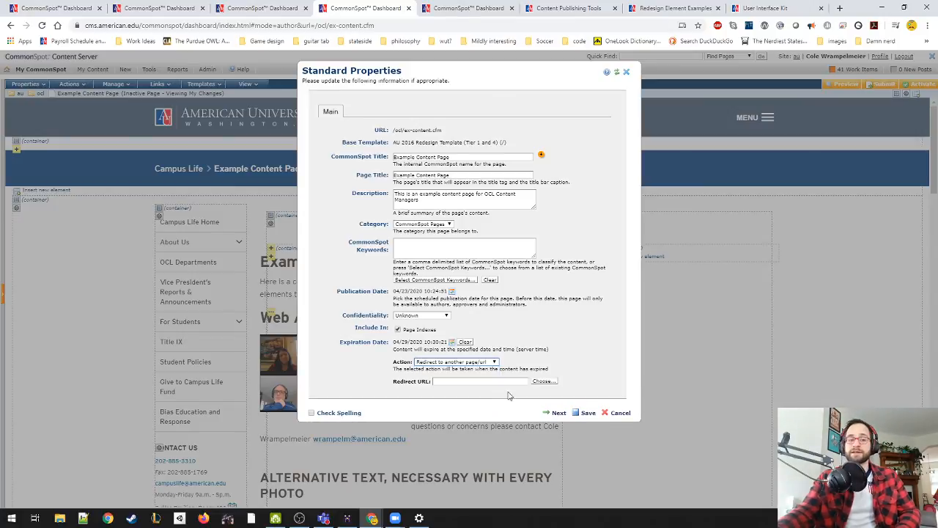
click(549, 386)
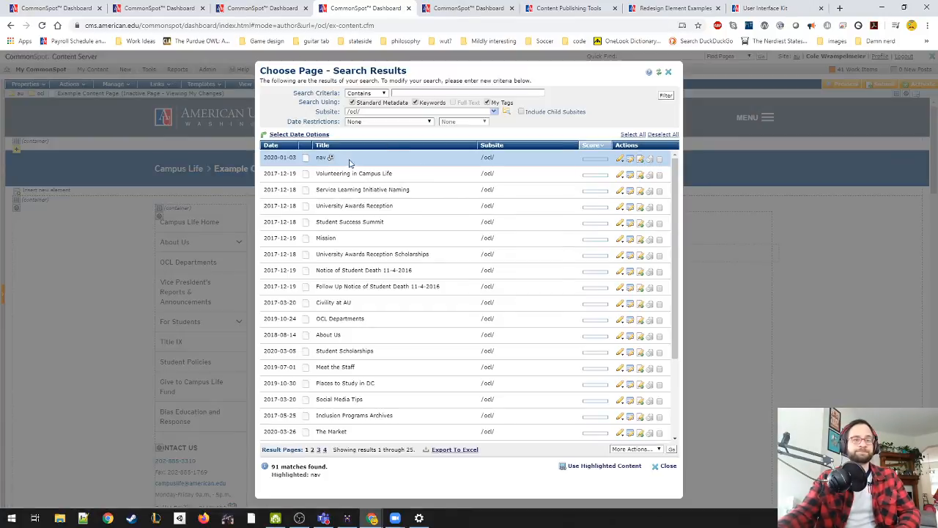
click(397, 176)
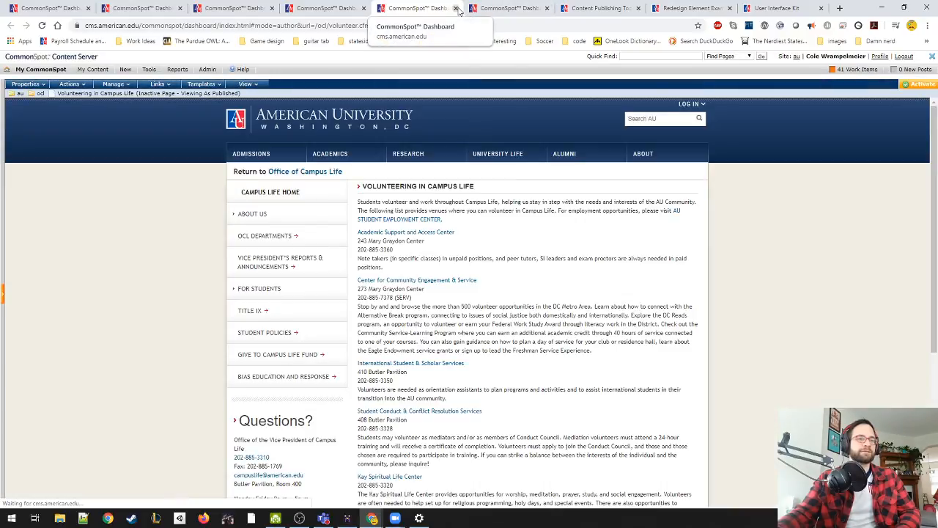
click(456, 8)
click(279, 147)
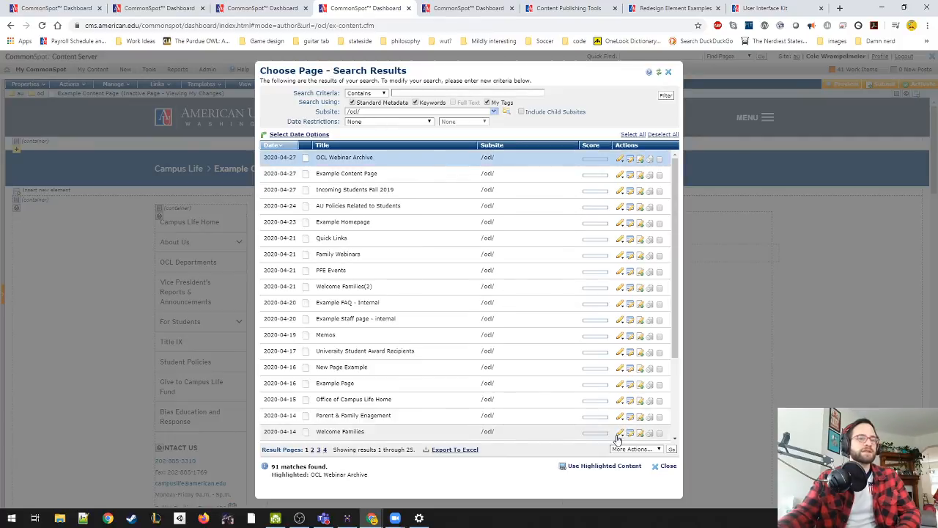
click(602, 466)
click(583, 423)
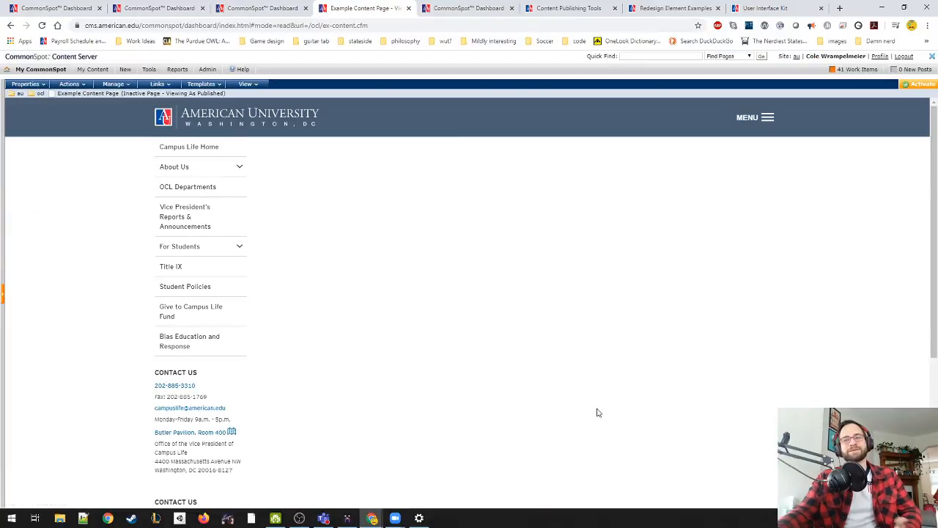
Step: Look over the open Example FAQ, Example Staff and Example Homepage pages, and return to the Example Content Page
click(476, 8)
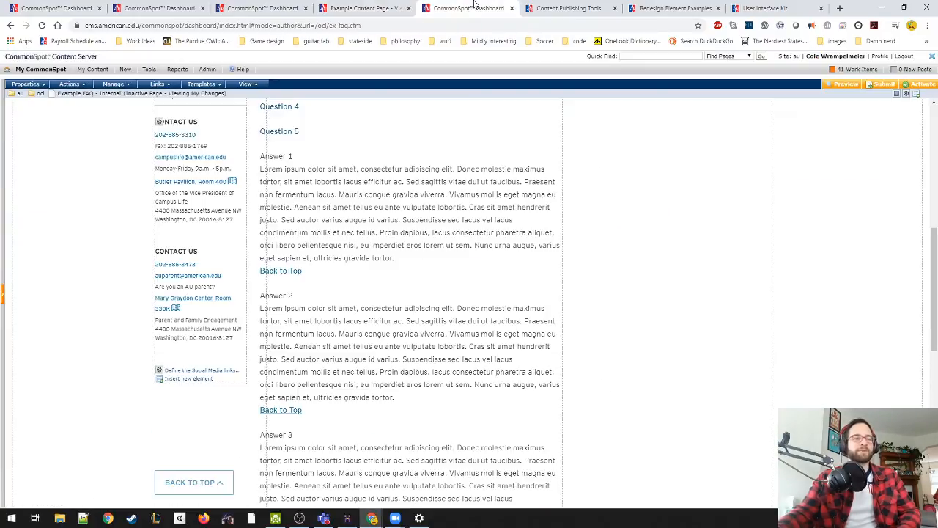
click(394, 8)
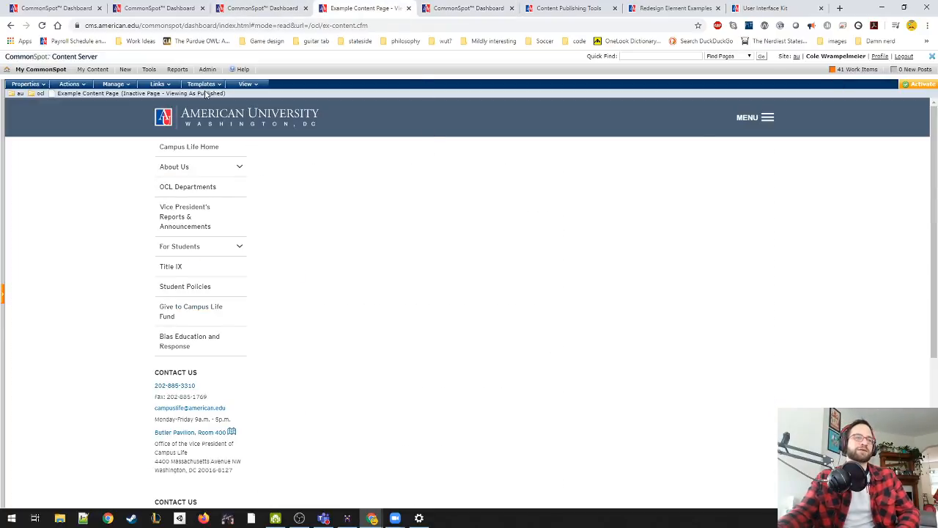
click(273, 7)
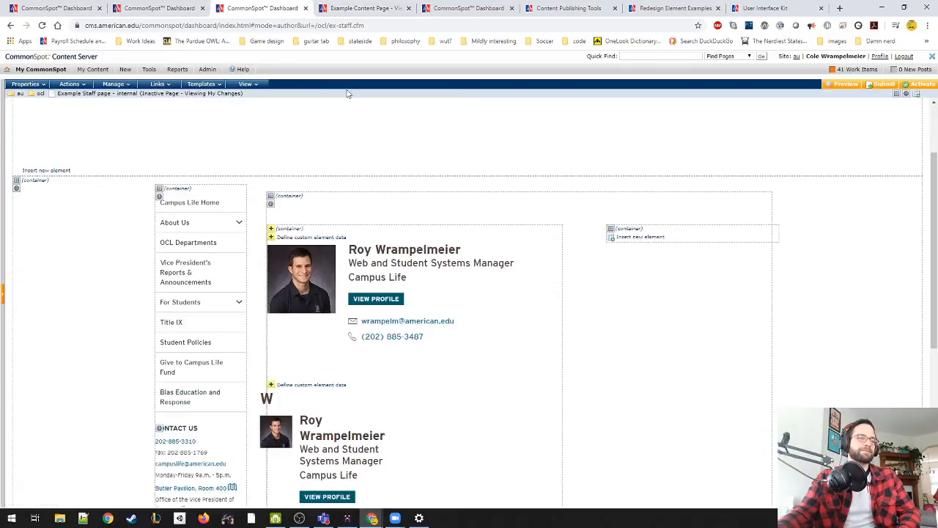
click(174, 7)
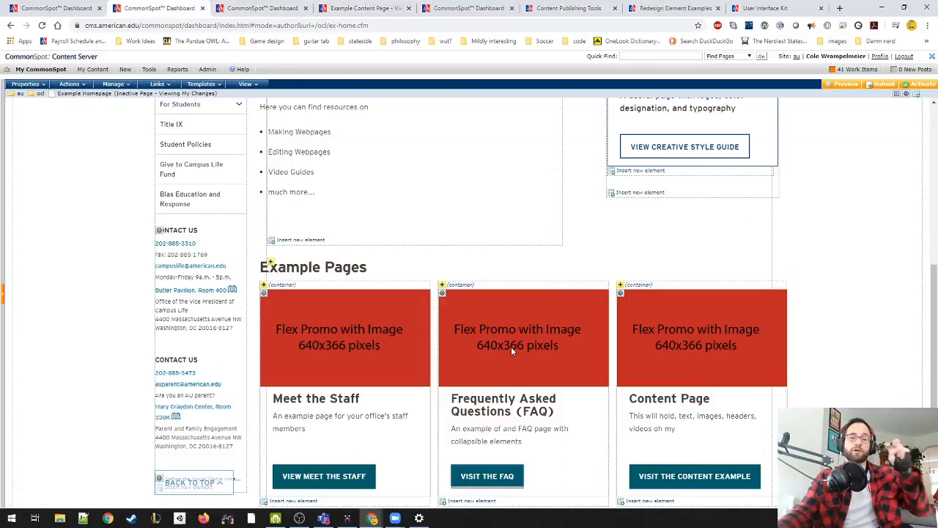
scroll(562, 359, up, 10)
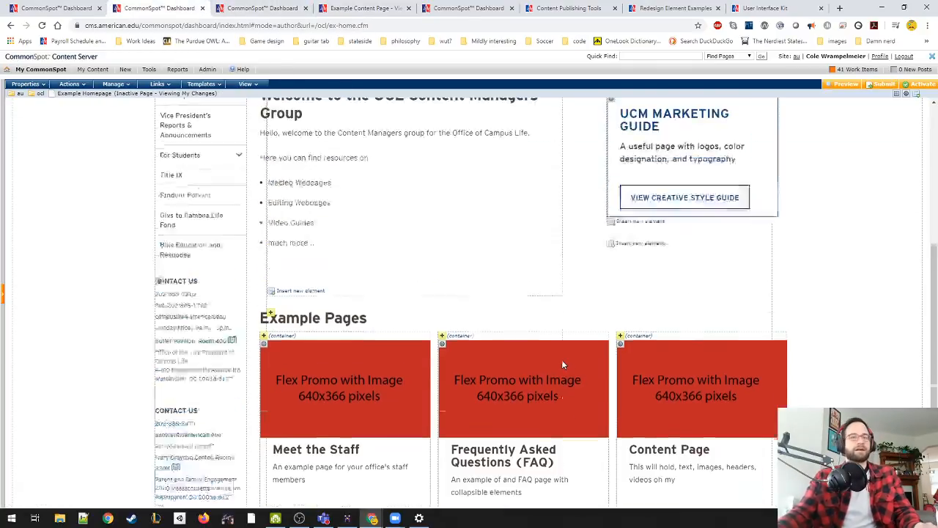
click(363, 8)
Step: Show the Example Content Page with all changes and look through its content from the introduction to the Recorded Video section
scroll(428, 296, down, 20)
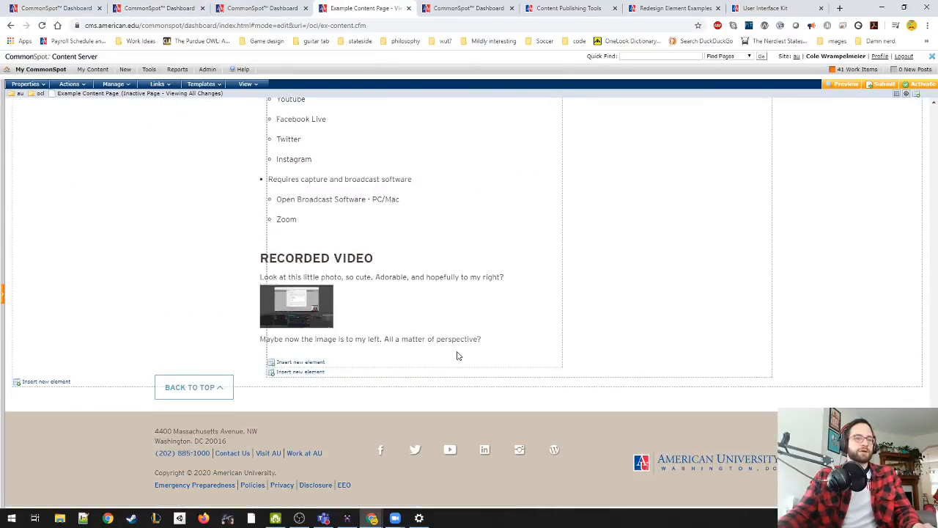
scroll(458, 354, up, 5)
scroll(458, 356, up, 10)
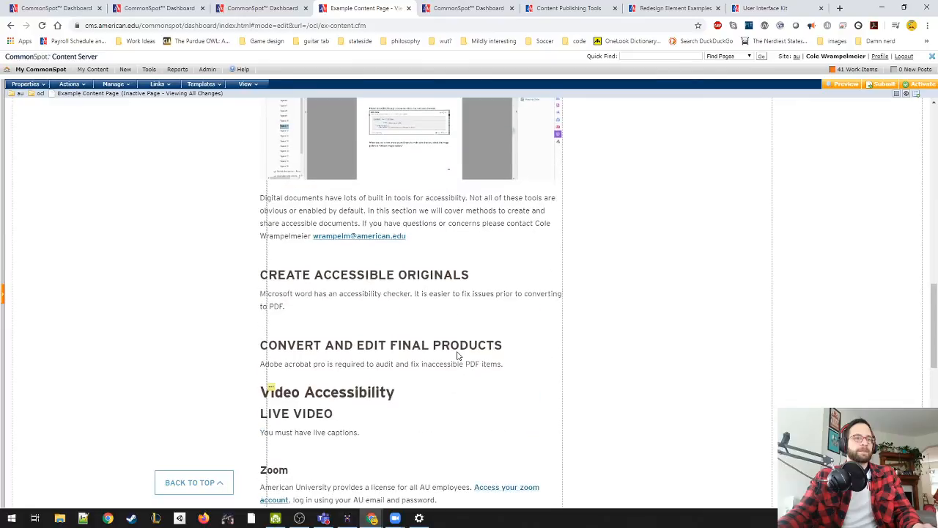
scroll(355, 292, down, 2)
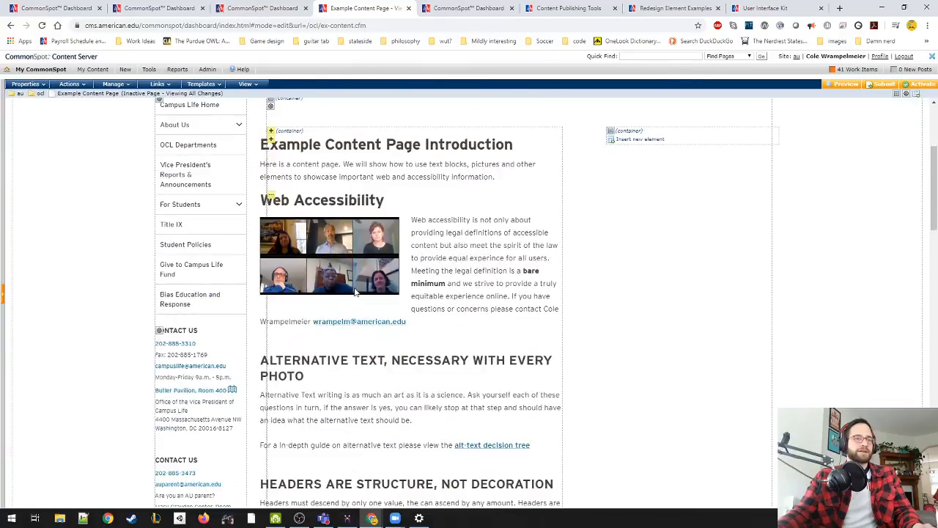
scroll(355, 292, down, 20)
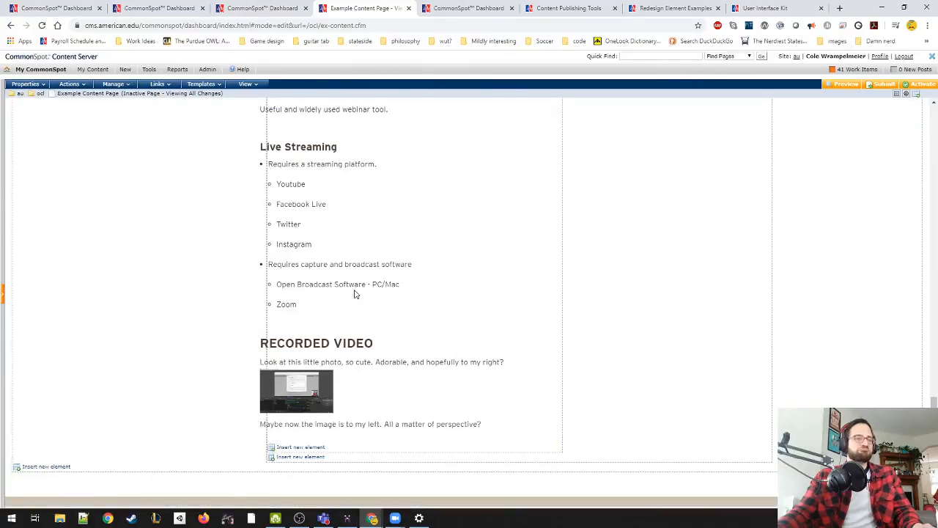
scroll(354, 292, up, 20)
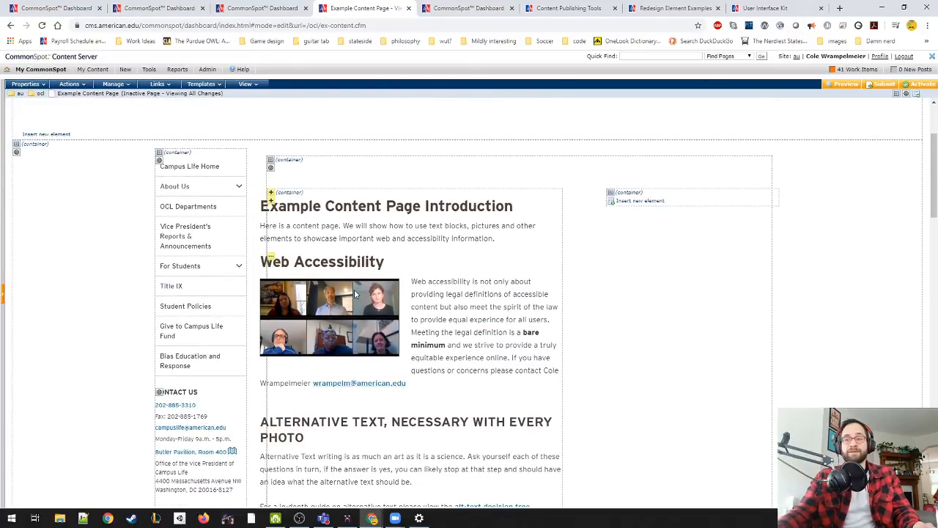
scroll(355, 289, down, 10)
scroll(354, 291, down, 10)
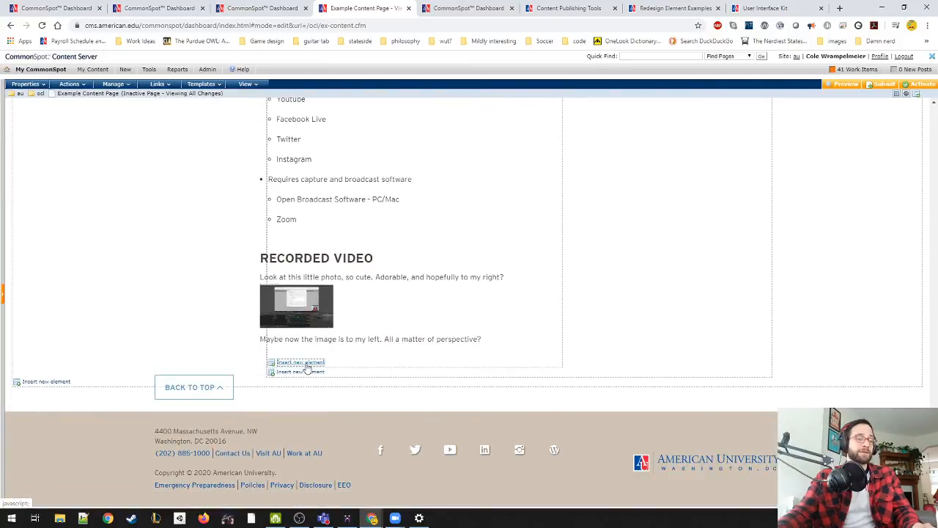
Step: Search the Element Gallery for text, insert a 2016 Text Block below the Recorded Video section, and open and cancel its settings
click(306, 370)
text(te)
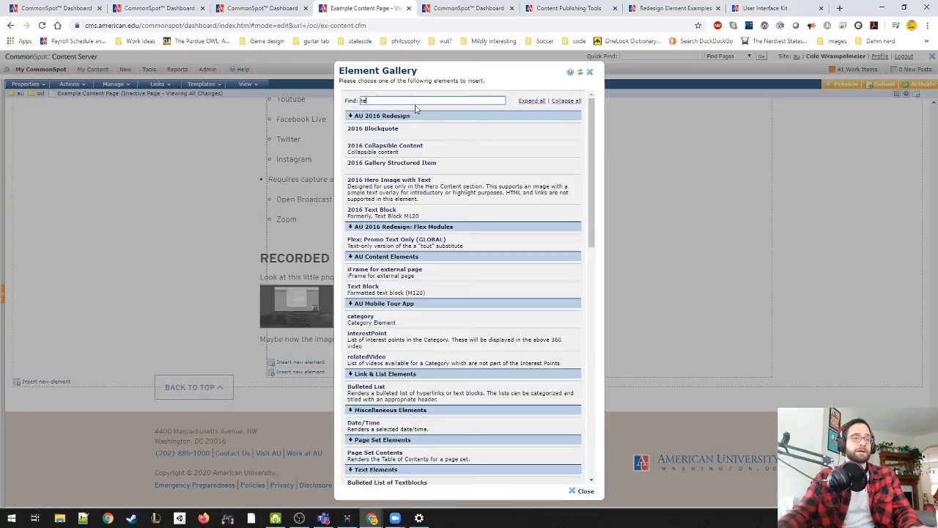
text(xt)
key(ctrl+a)
key(BackSpace)
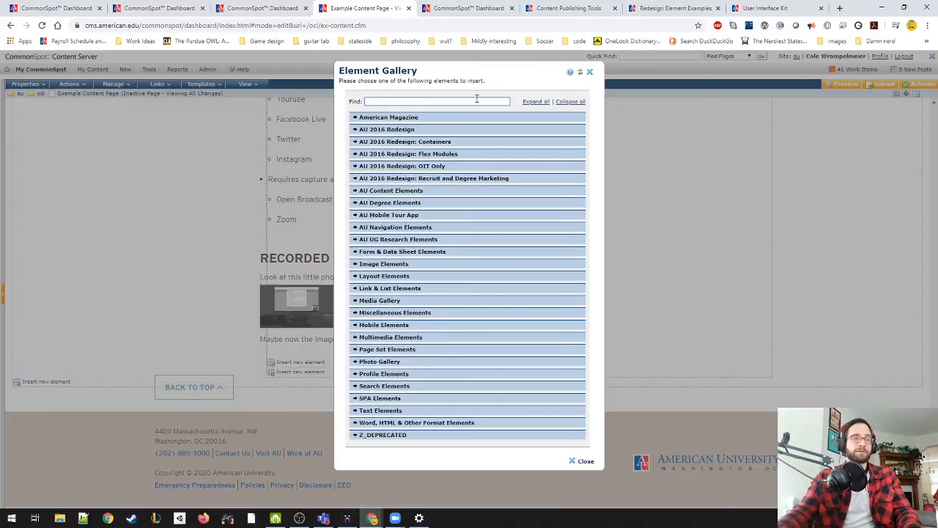
text(text)
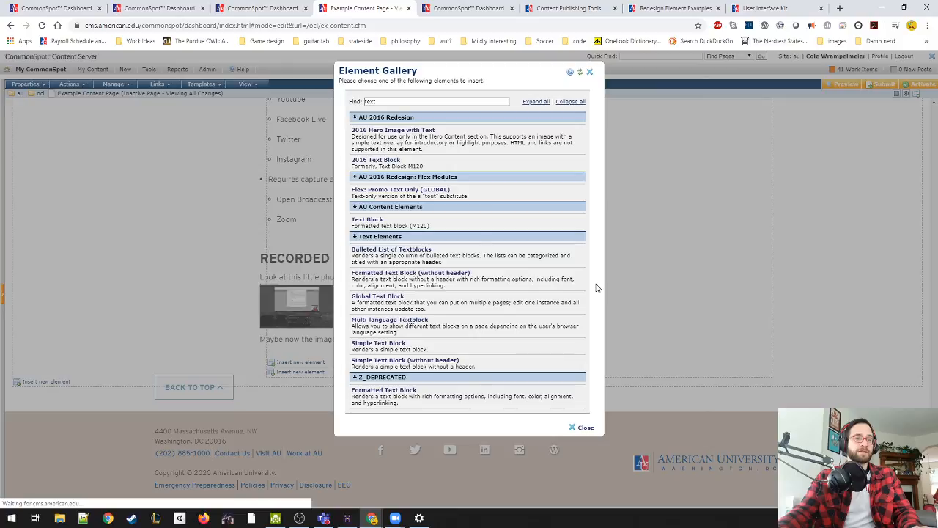
key(Escape)
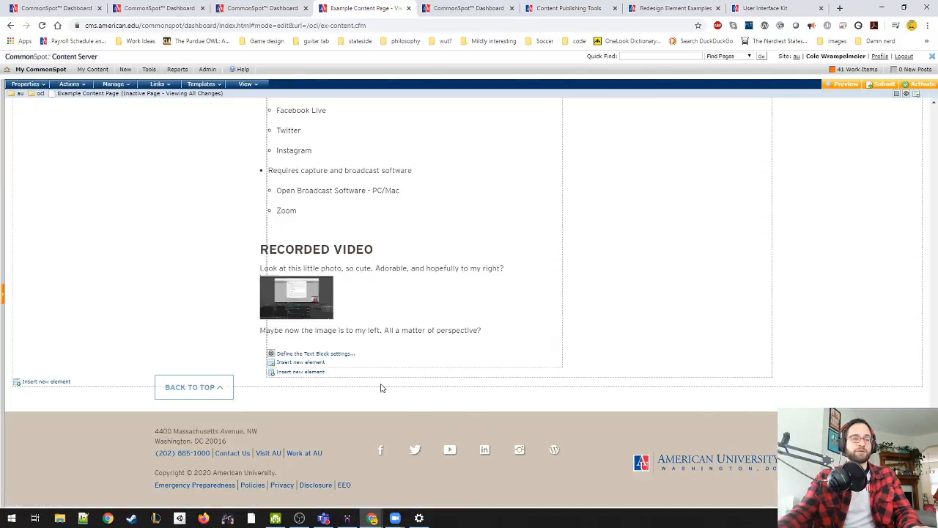
click(334, 354)
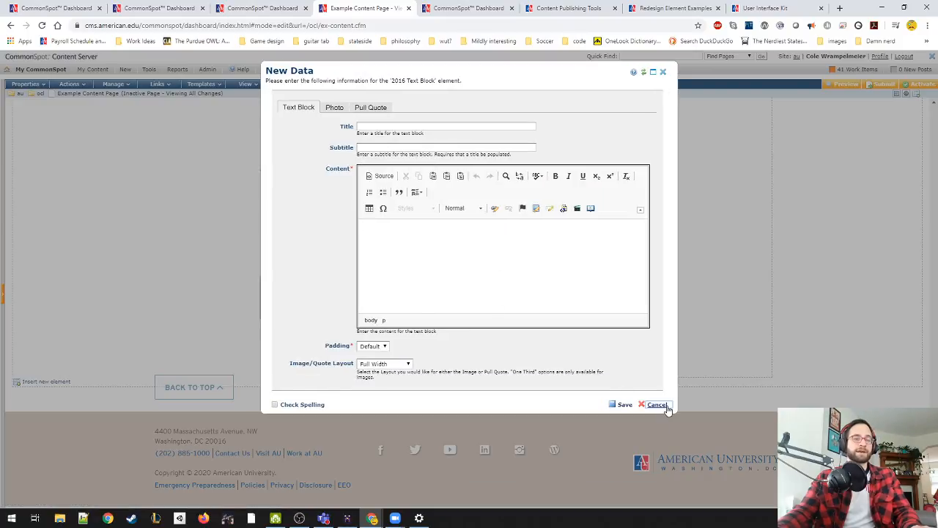
click(657, 405)
Step: Highlight the Video Accessibility heading and examine how the page's headings and sections are structured
scroll(309, 305, up, 10)
scroll(323, 303, up, 1)
drag(409, 287, 255, 282)
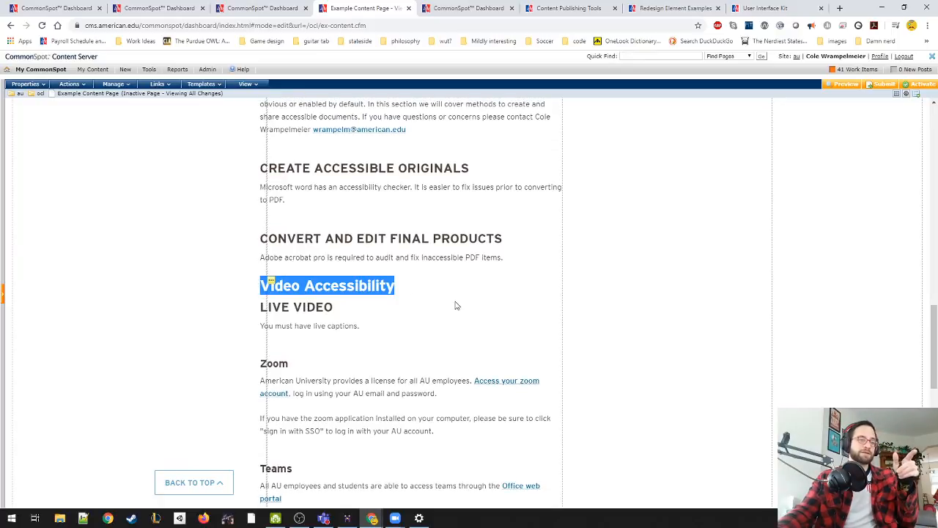
scroll(455, 304, up, 5)
scroll(456, 309, up, 10)
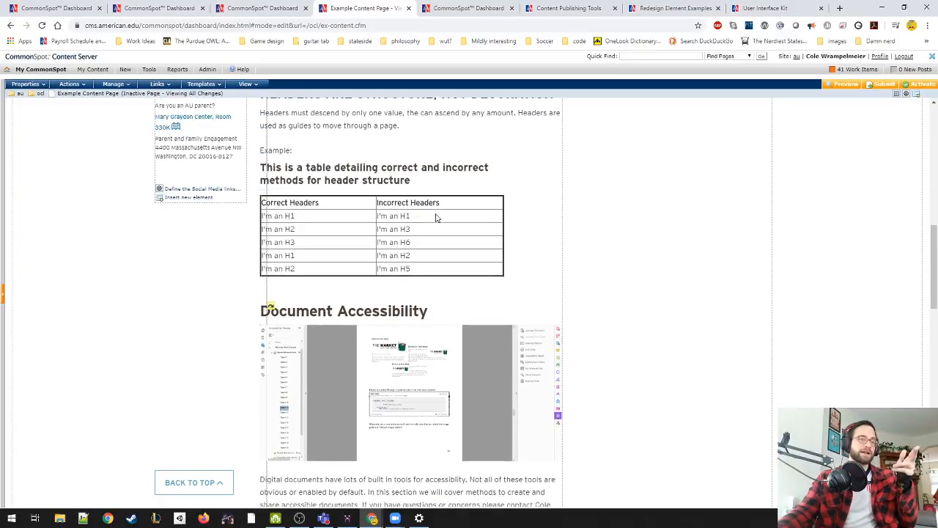
scroll(436, 217, up, 5)
scroll(433, 293, down, 13)
scroll(433, 310, down, 20)
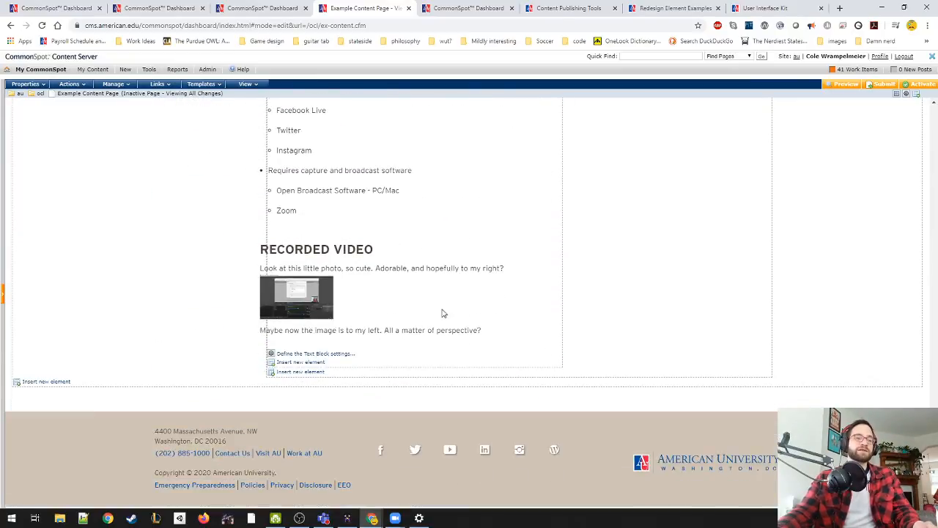
Step: Open the new text block's settings and start editing its Content field
click(332, 355)
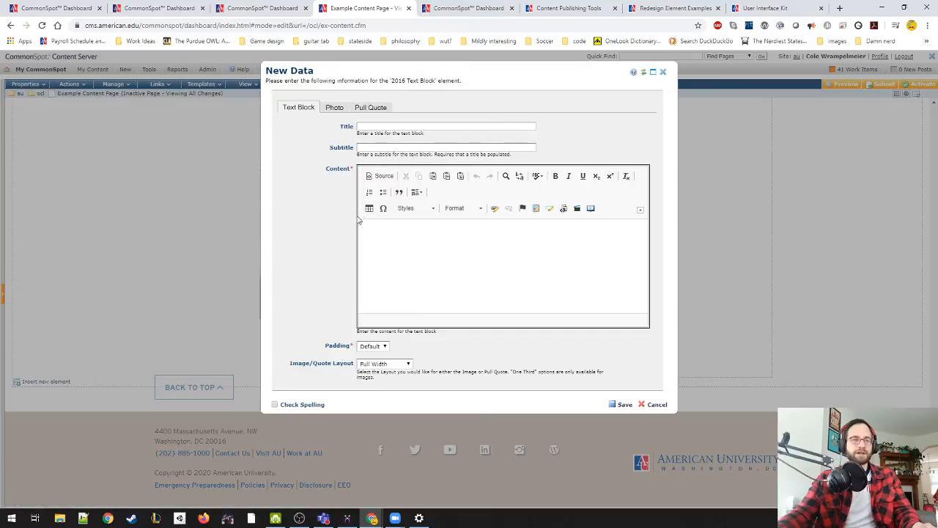
click(395, 234)
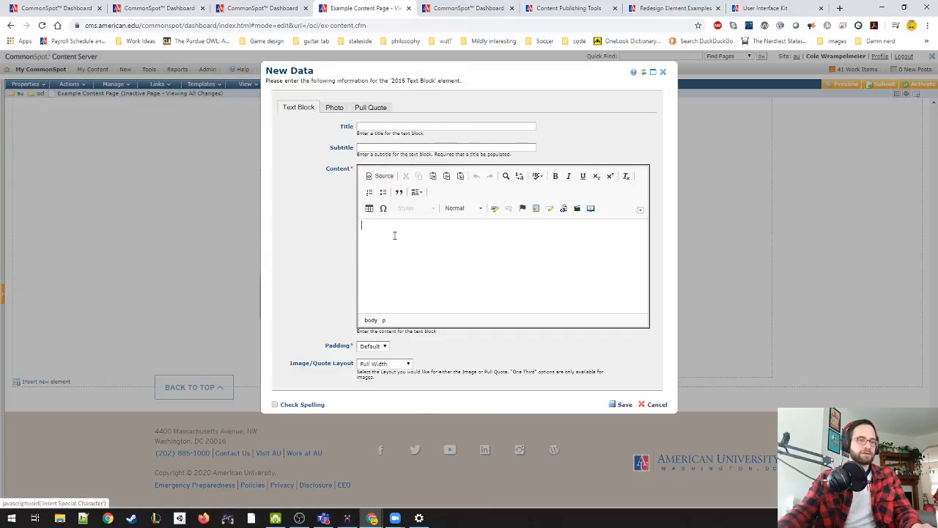
Step: Enter the separate lines "Web Accessiblity", "Document Accessiblity" and "Video Accessiblity" in the new text block's content
text(Web Accessiblity)
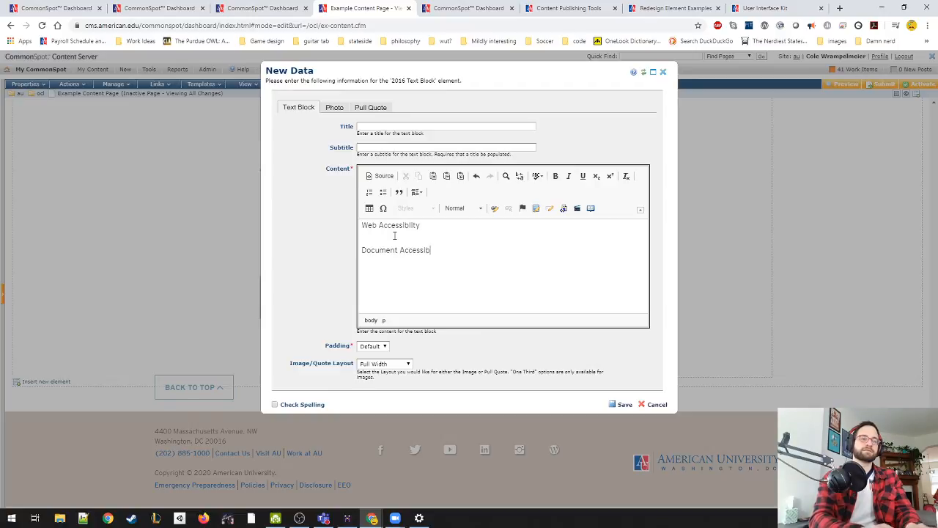
text(ideo Accessiblity)
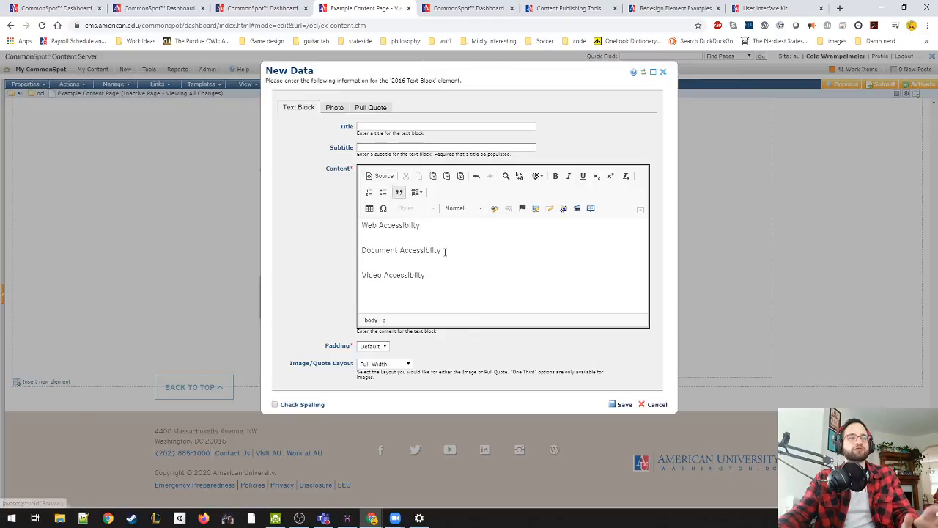
Step: In the content's HTML source, wrap the Web Accessiblity text in an anchor link to "#web"
click(381, 176)
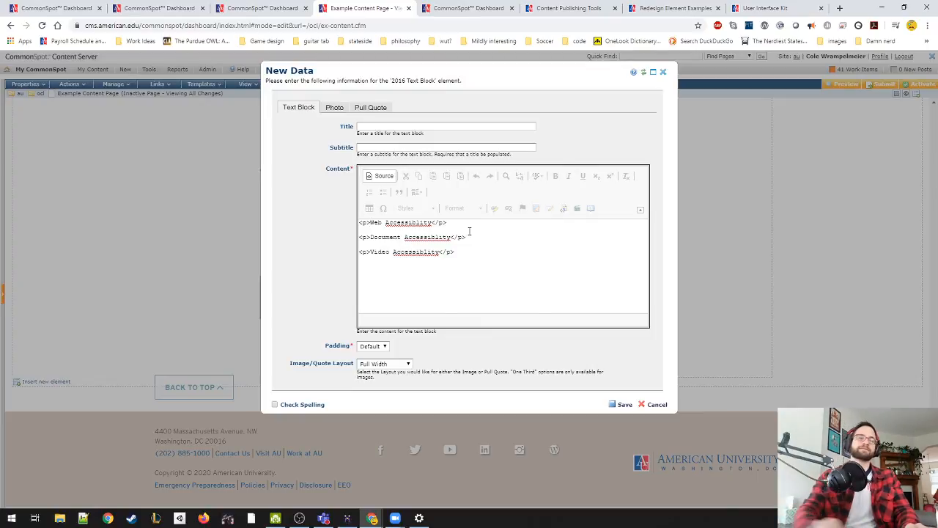
text(<a href="#)
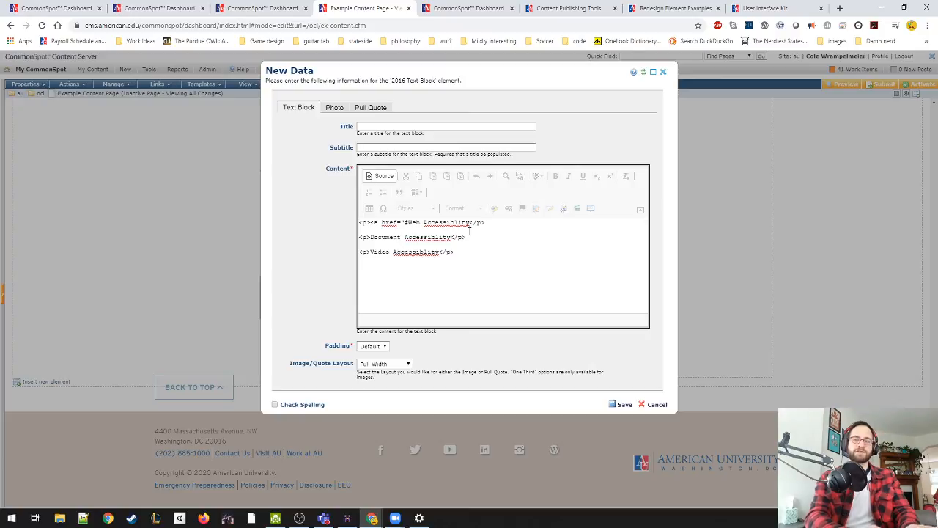
text(">)
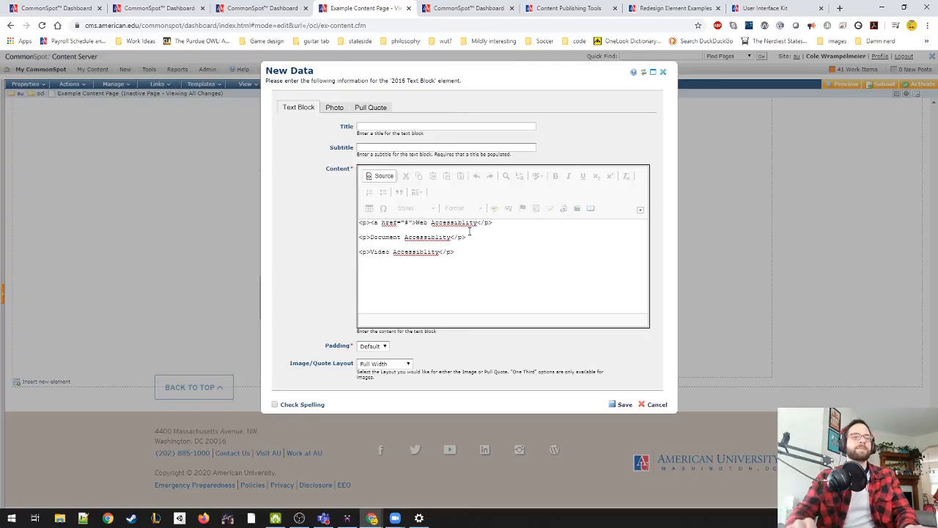
text(web)
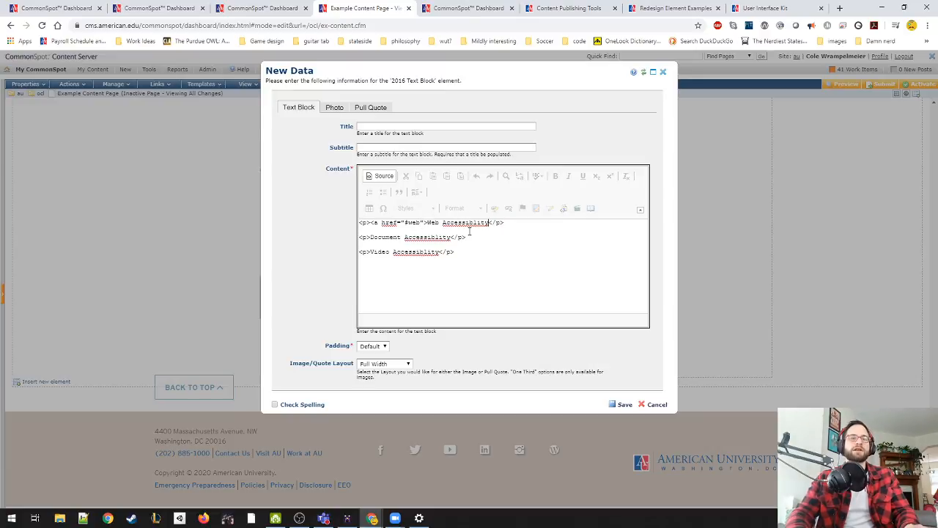
text(</a>)
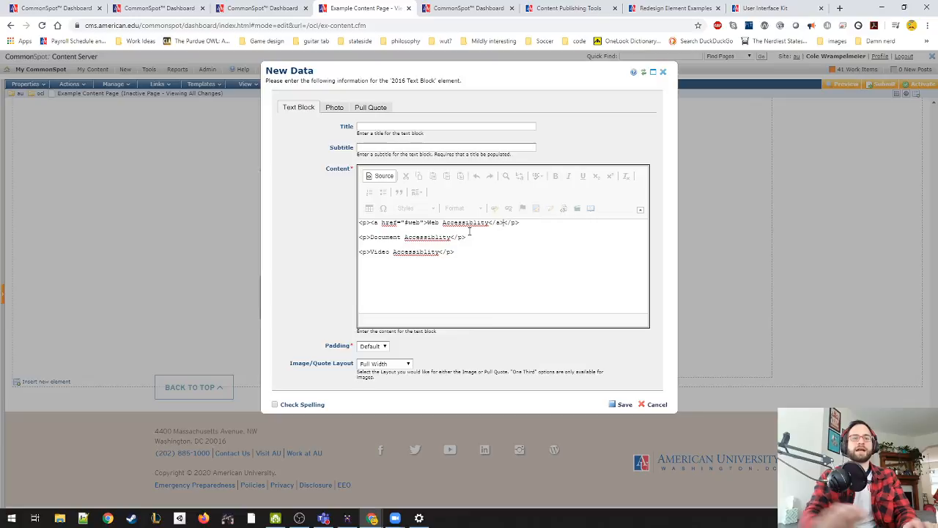
Step: Wrap the Document Accessiblity text in an anchor link to "#doc" in the HTML source
click(370, 237)
text(<a href=")
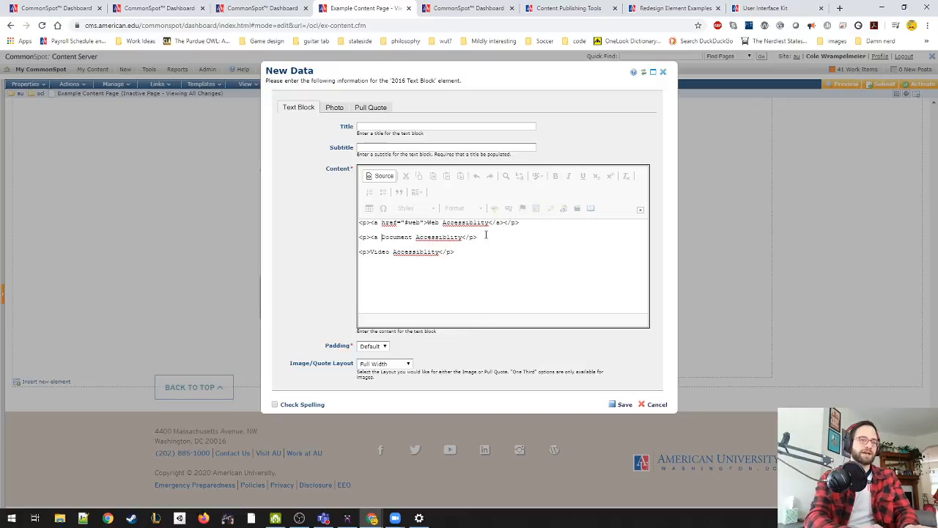
text(#")
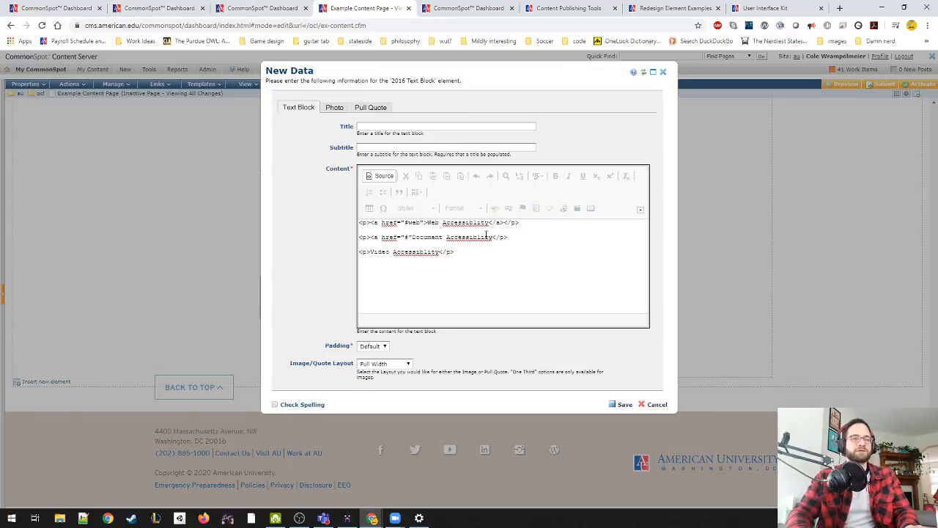
text(doc")
key(Delete)
text(>)
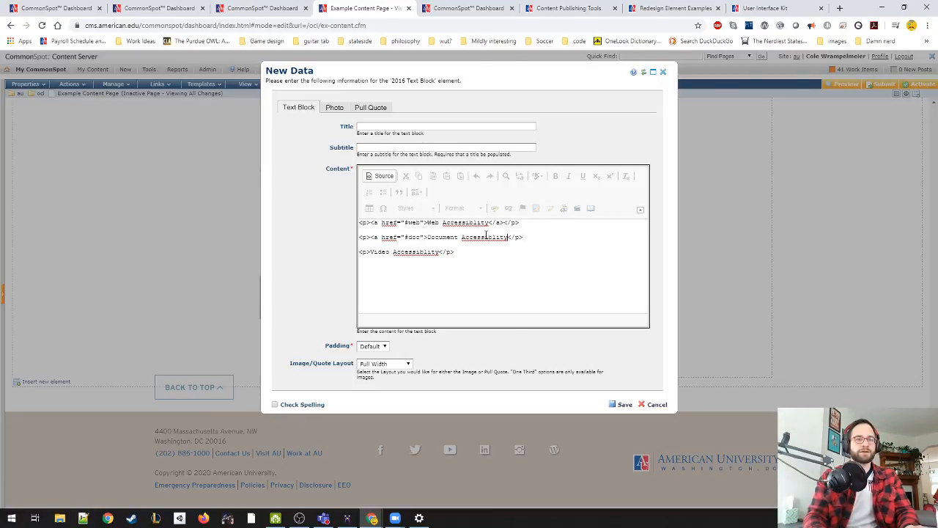
text(</a>)
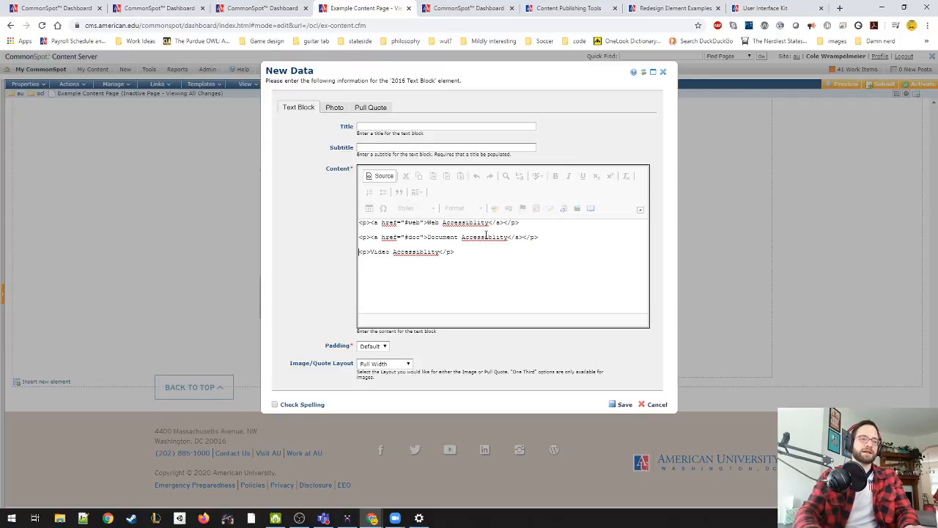
Step: Wrap the Video Accessiblity text in an anchor link to "#video" and save the new text block
text(<a hre)
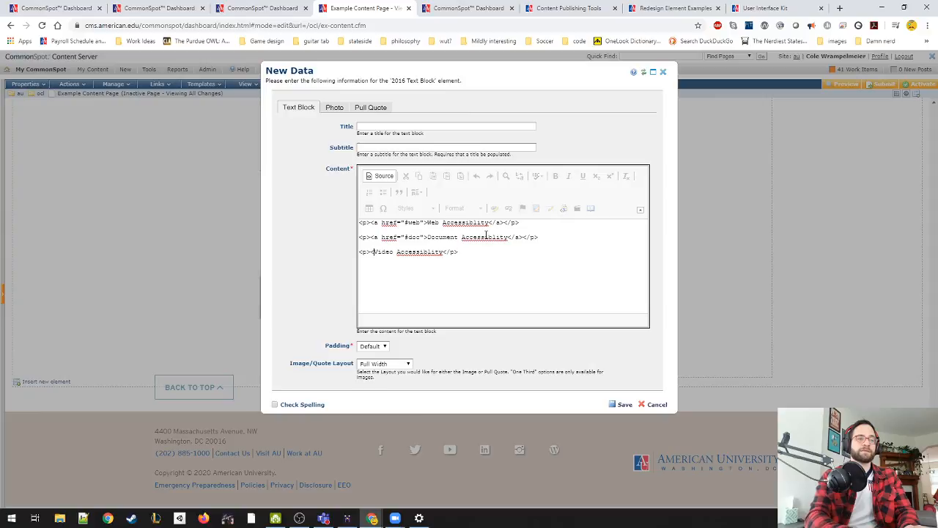
text(f="#)
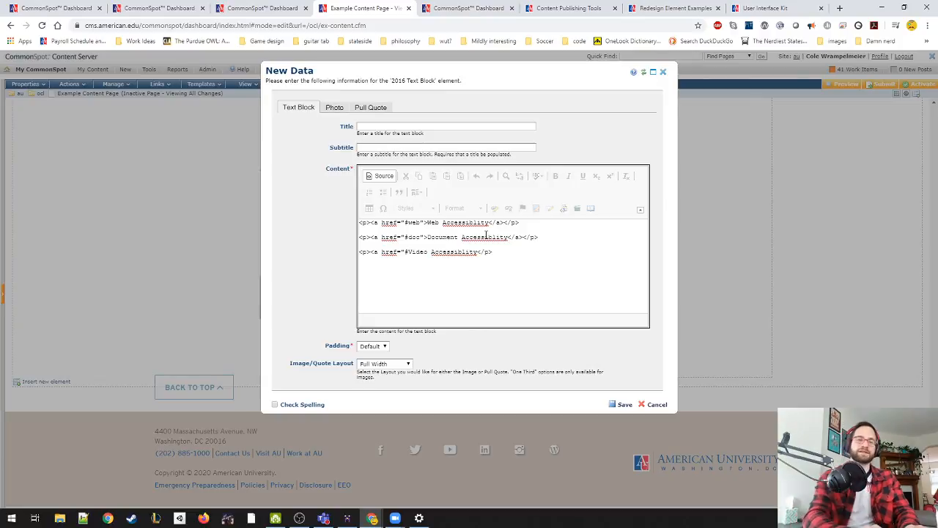
text(video">)
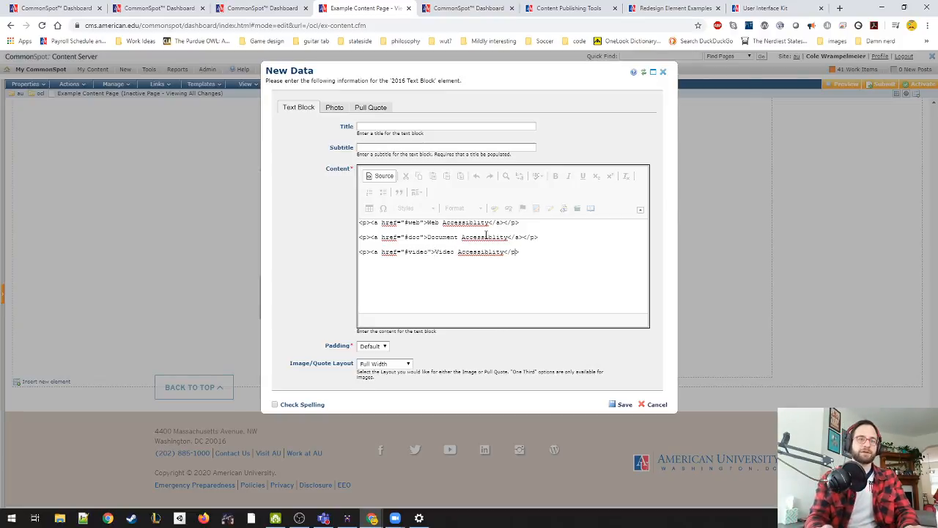
text(</a>)
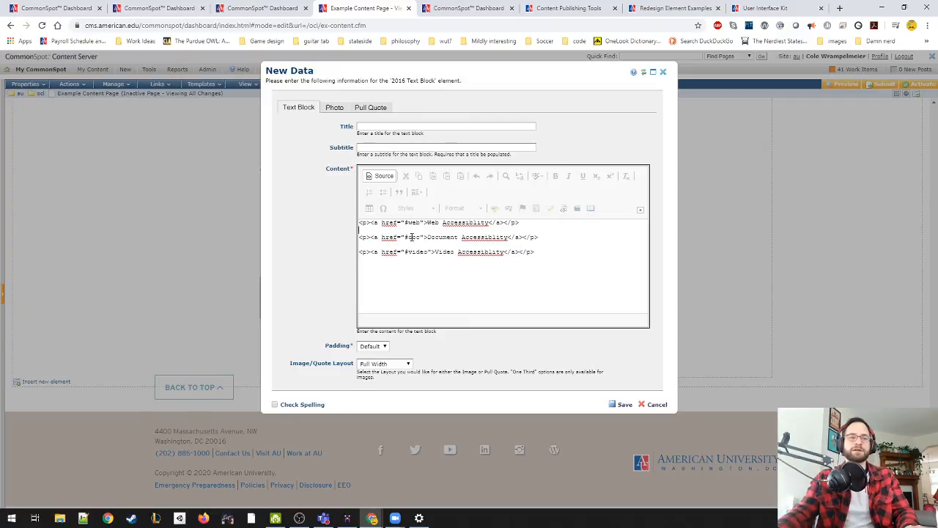
click(380, 176)
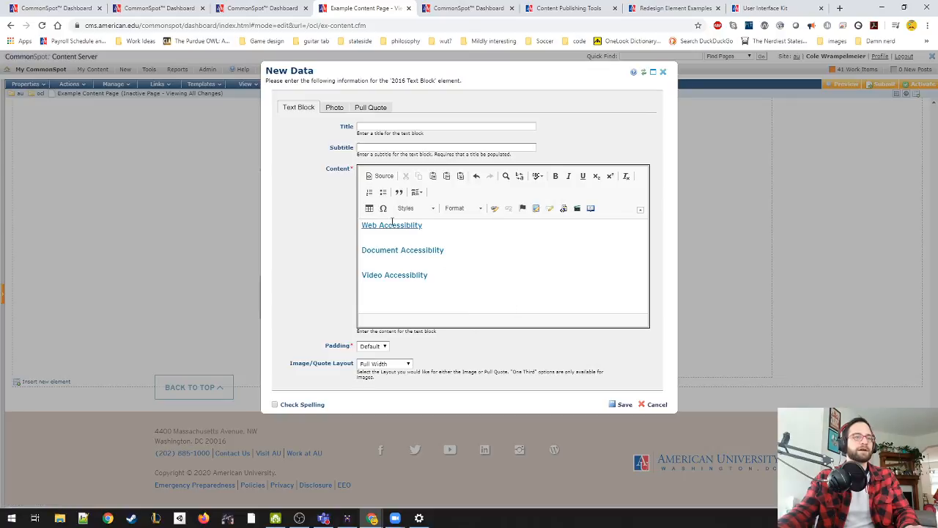
click(622, 404)
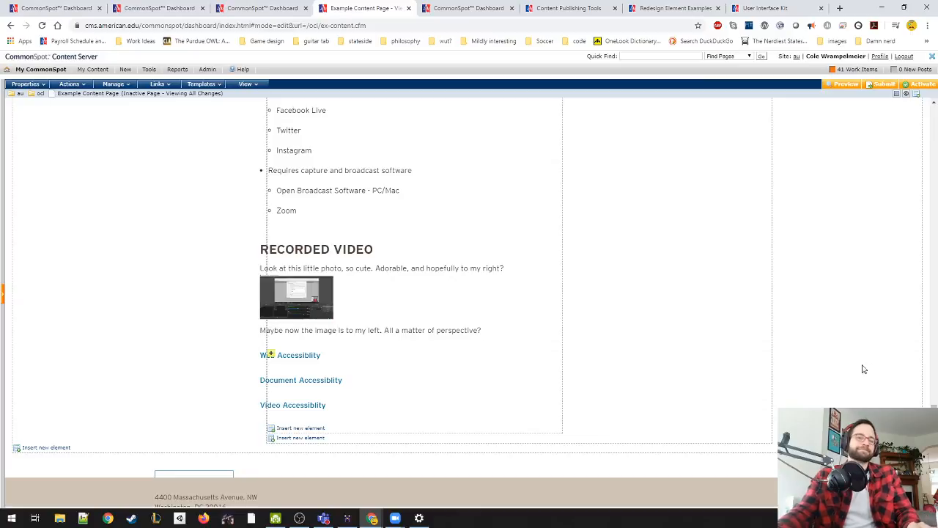
Step: Move the text block with the three accessibility links to the top of its container
drag(325, 428, 440, 170)
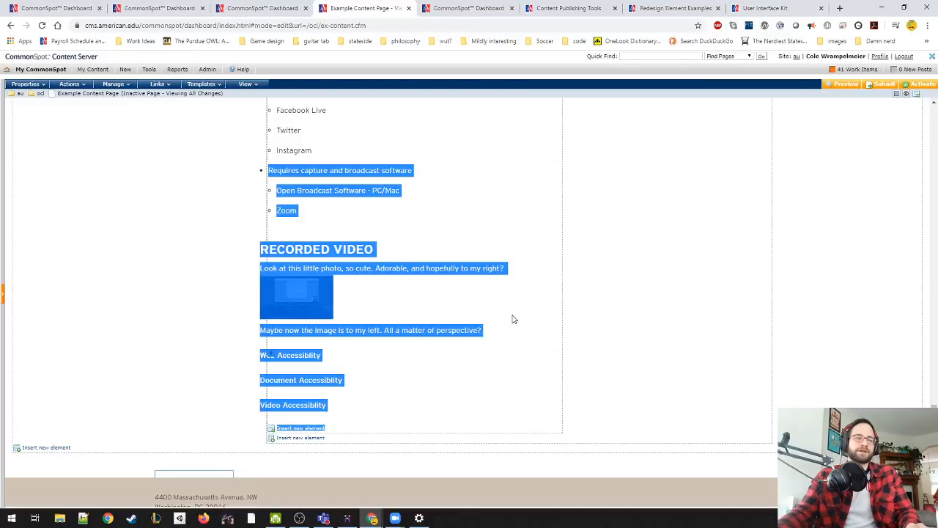
click(265, 355)
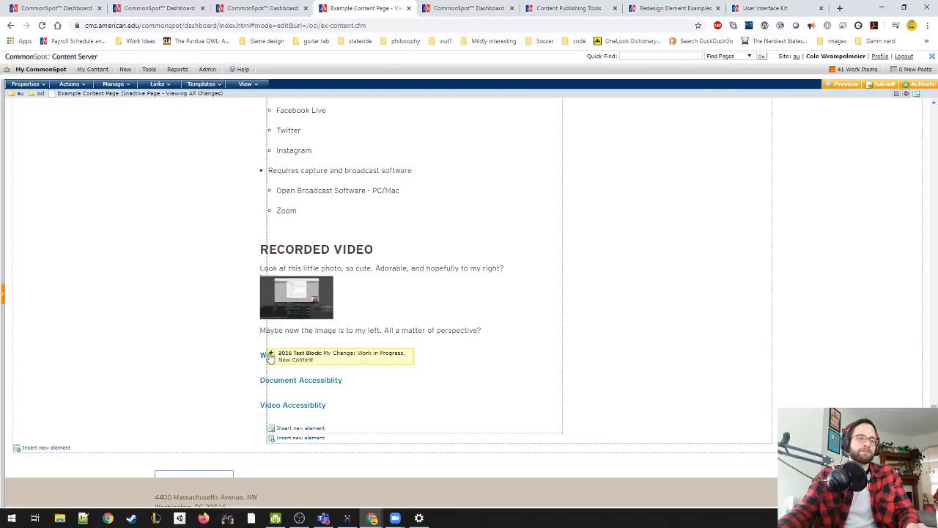
click(283, 394)
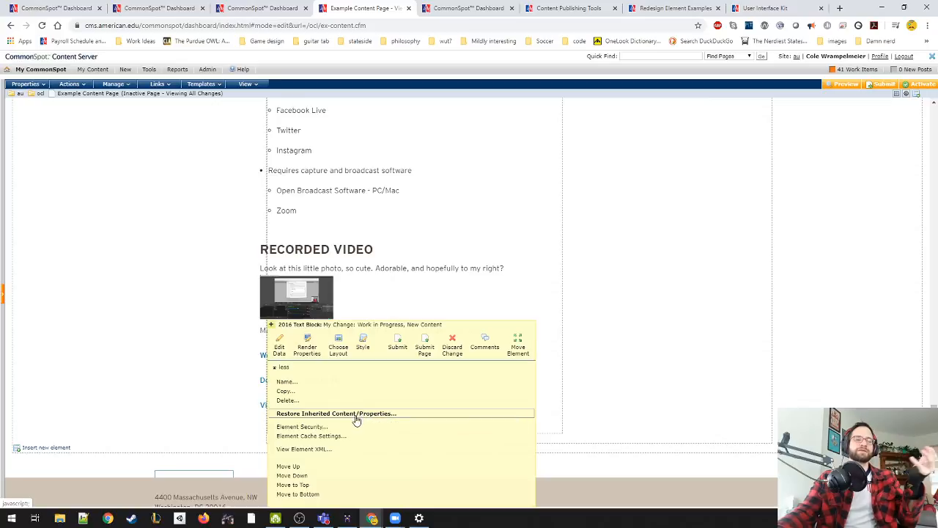
click(314, 486)
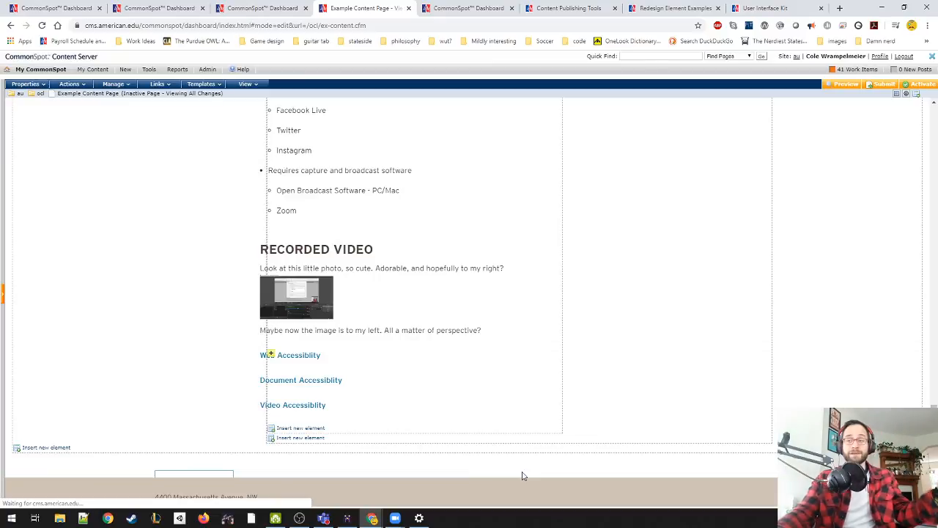
Step: Move the Example Content Page Introduction text block to the top, above the accessibility links
scroll(513, 476, up, 20)
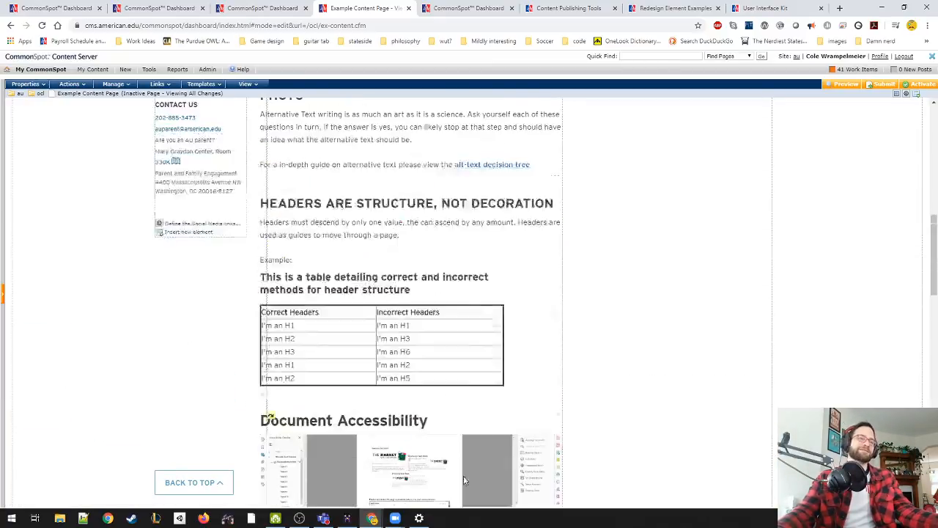
scroll(382, 470, down, 2)
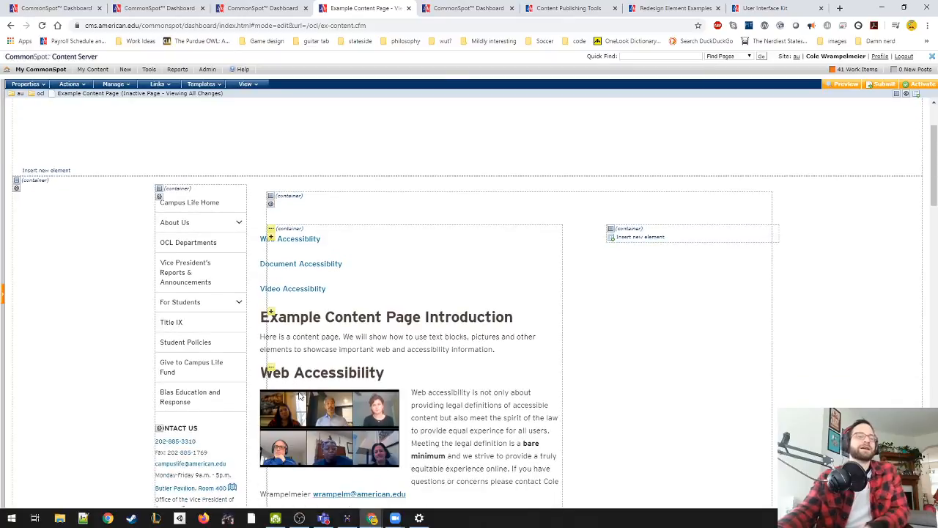
click(270, 312)
click(280, 354)
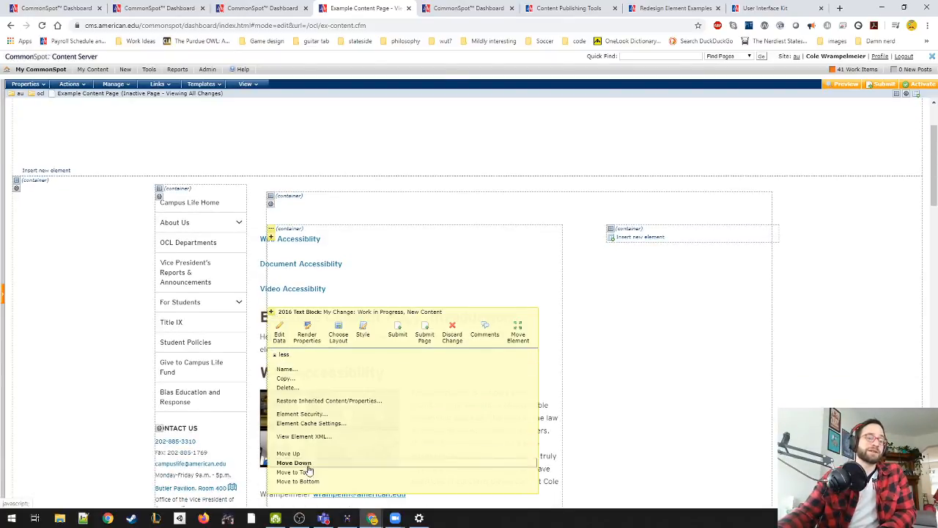
click(293, 472)
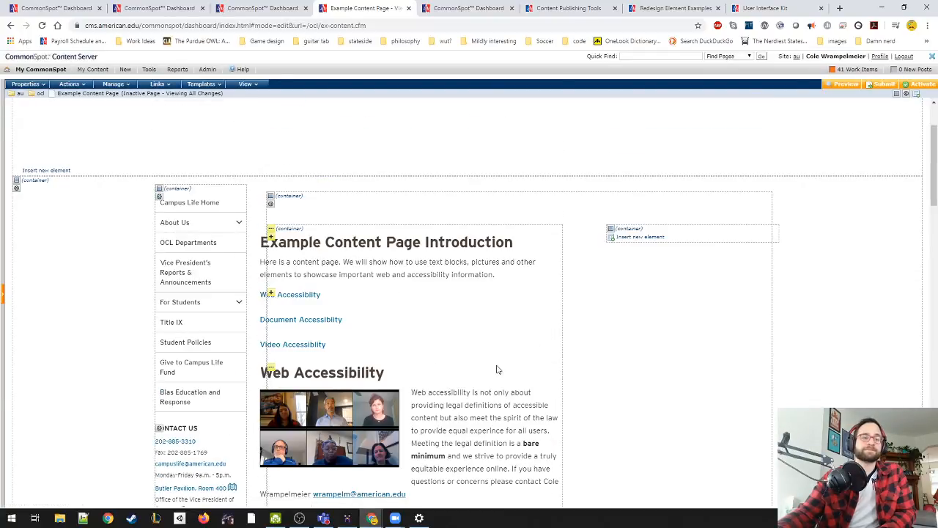
Step: Try the Web, Document and Video Accessiblity links on the page
click(290, 299)
click(326, 321)
click(310, 346)
click(636, 338)
scroll(413, 306, down, 3)
scroll(347, 304, up, 2)
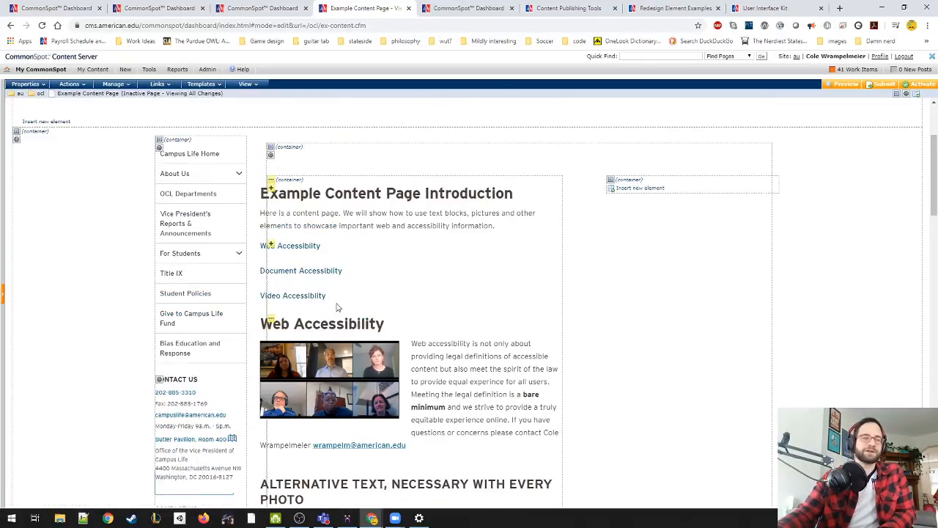
Step: Open the data of the Web Accessibility text block for editing
click(270, 320)
click(279, 339)
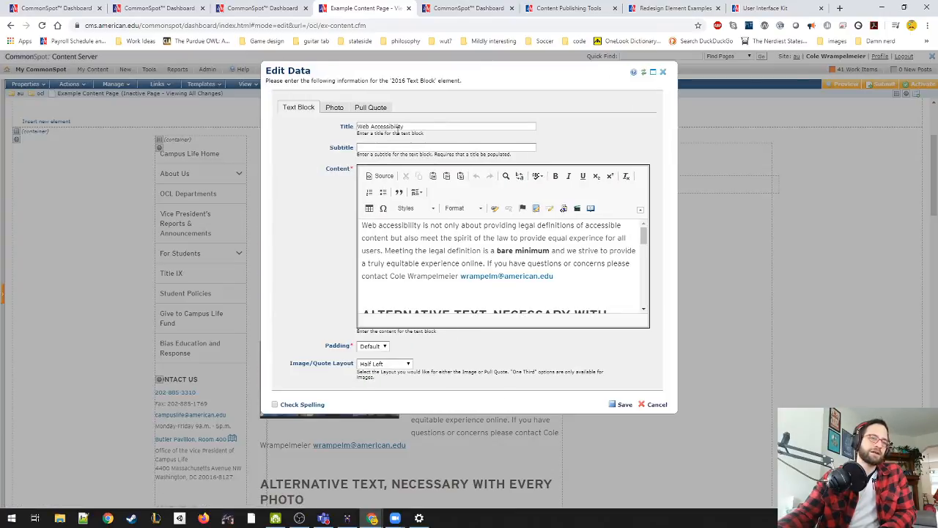
drag(420, 126, 297, 121)
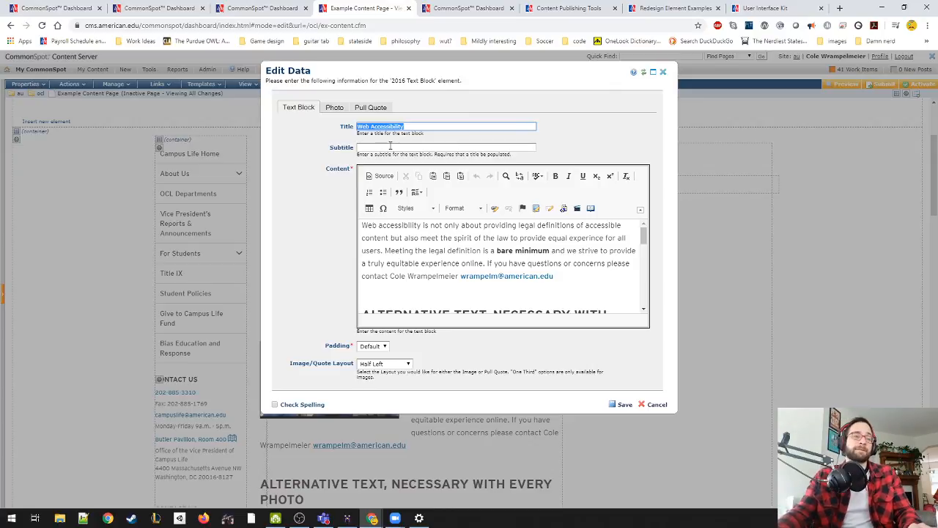
click(382, 176)
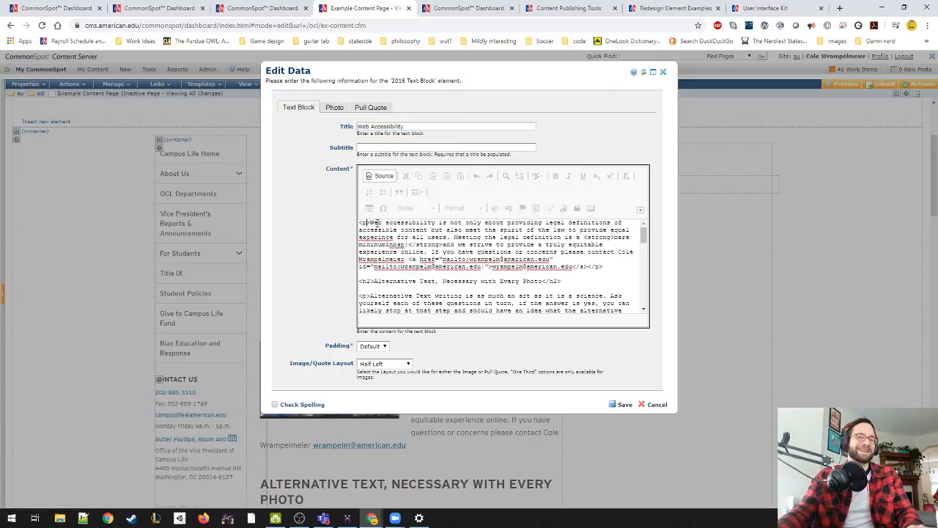
click(382, 176)
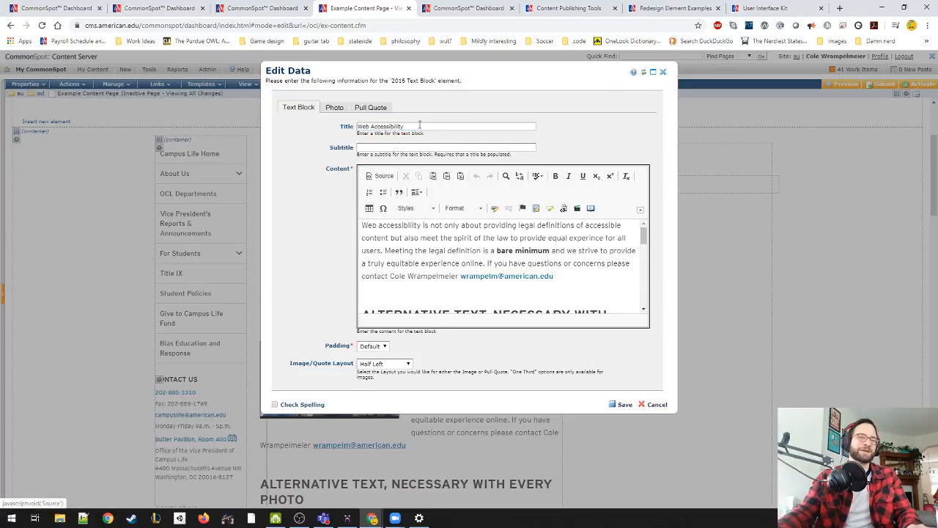
drag(404, 127, 360, 157)
click(381, 176)
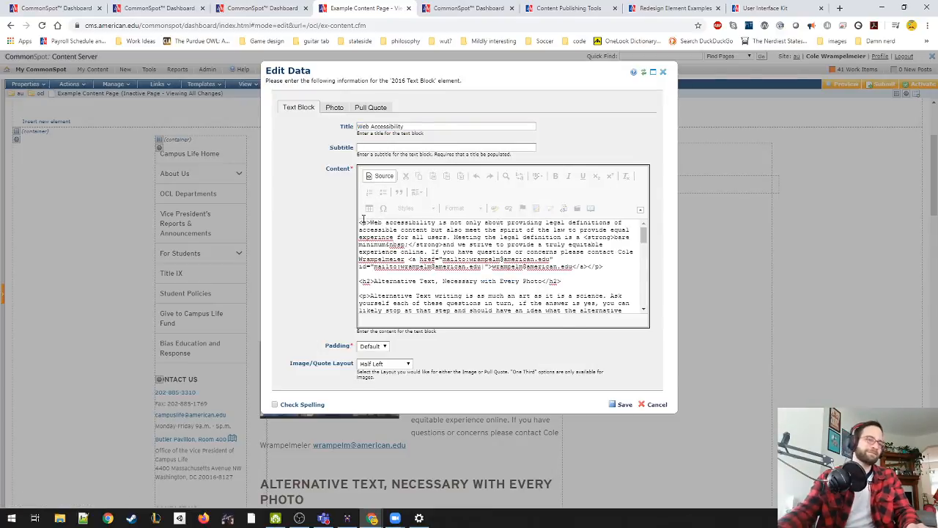
click(375, 176)
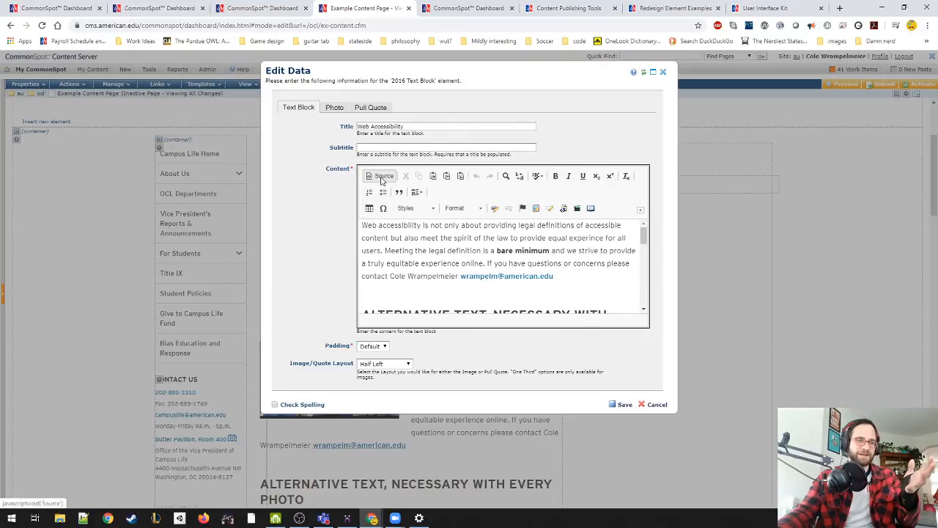
Step: Add id="web" to the opening tag of the first paragraph in the Web Accessibility block's HTML source
click(381, 178)
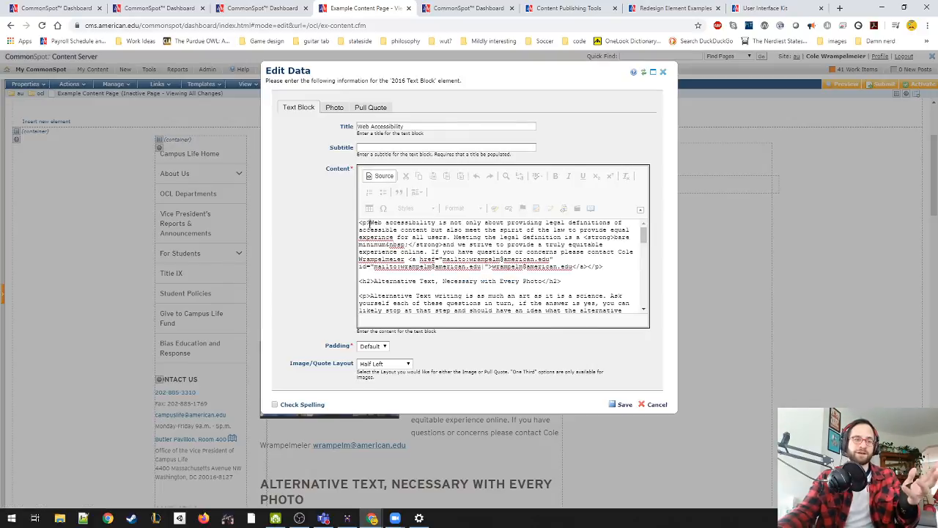
text(id=)
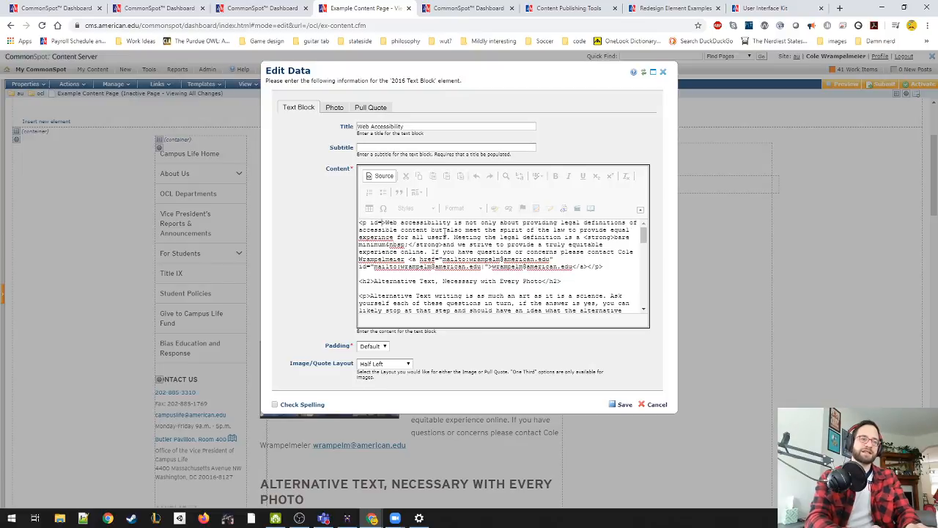
text("web">)
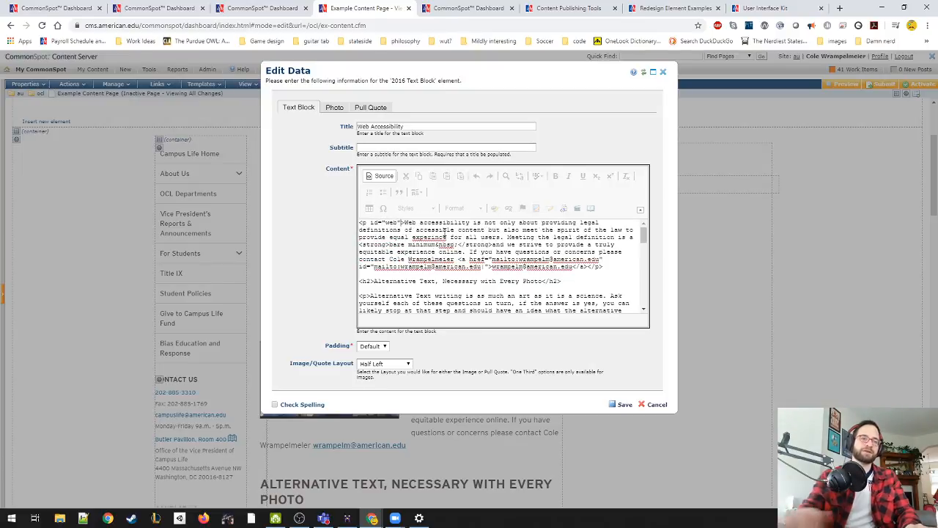
Step: Save the Web Accessibility text block with its new id, and try the Web Accessiblity and Document Accessiblity links on the page
click(381, 176)
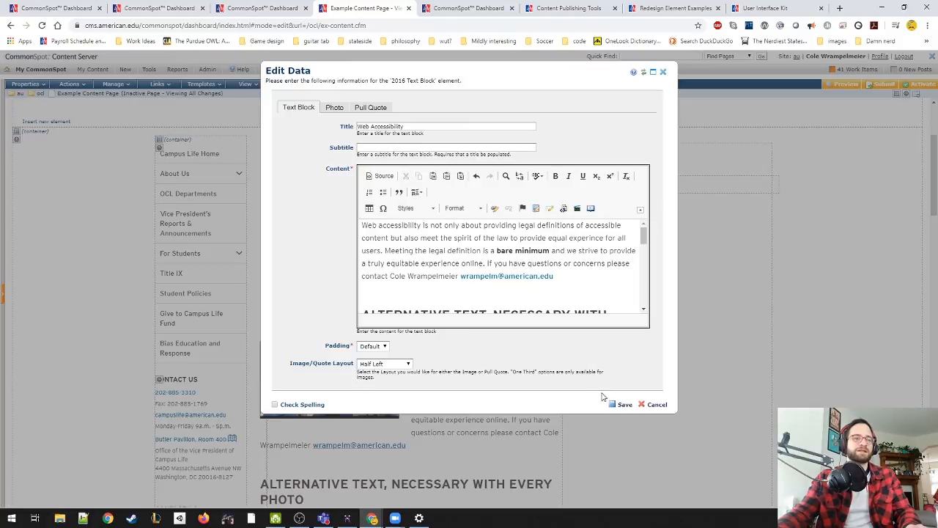
click(624, 405)
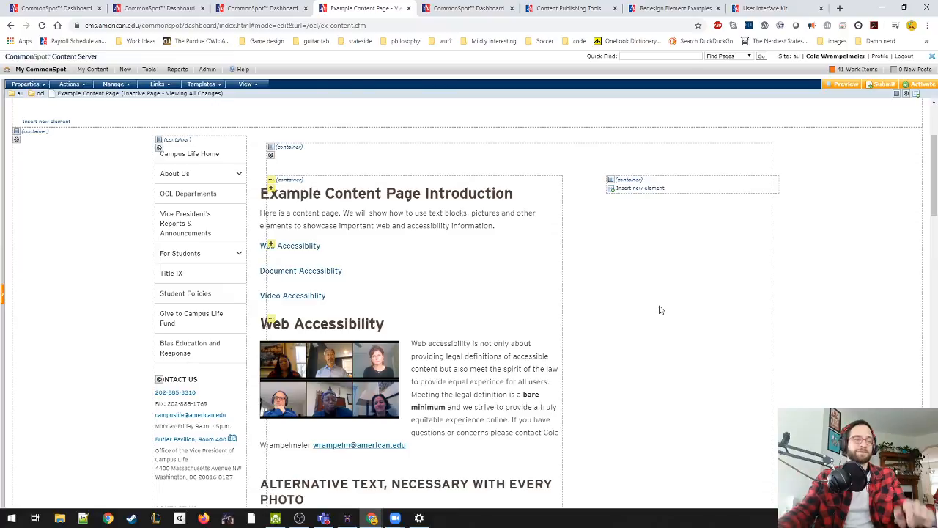
scroll(635, 339, down, 3)
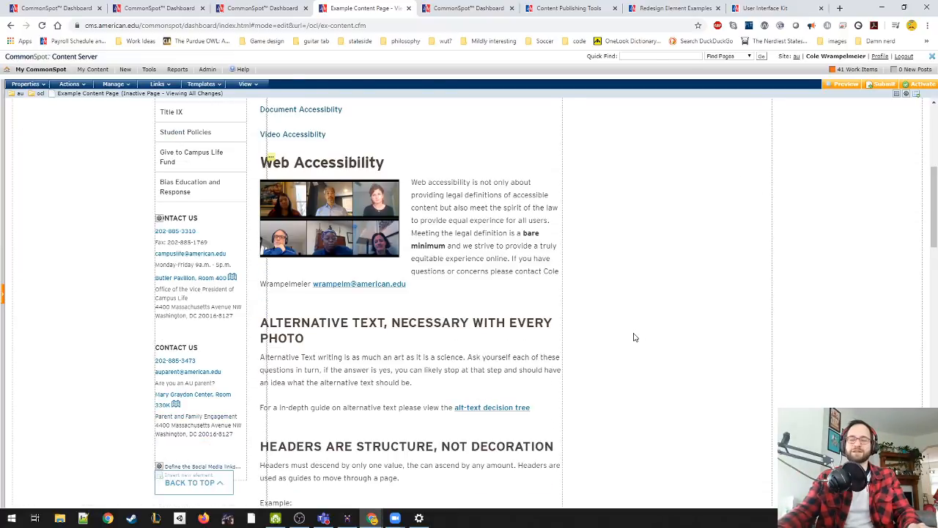
scroll(635, 339, up, 4)
scroll(538, 352, down, 2)
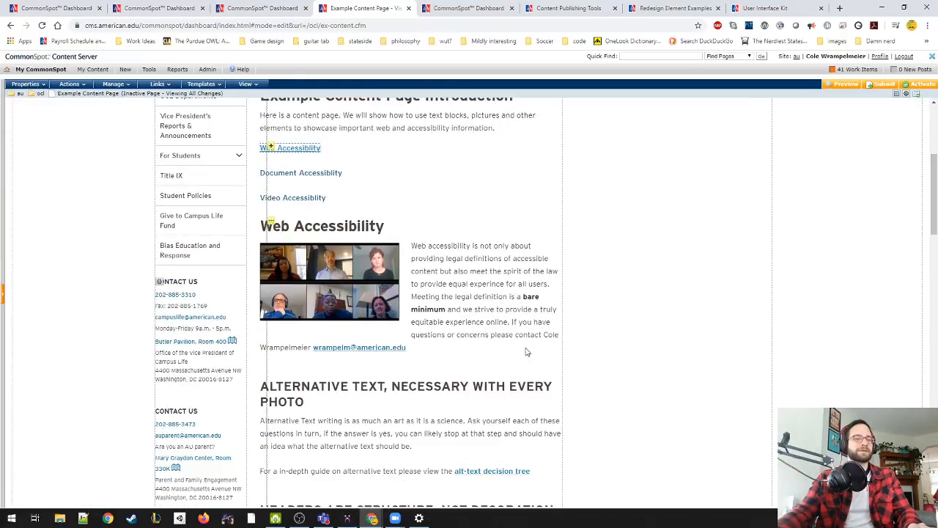
click(297, 174)
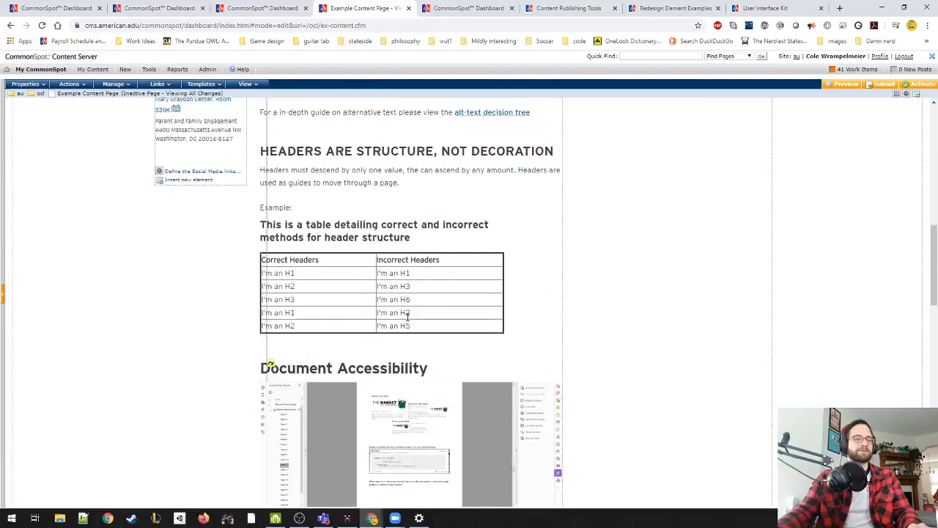
Step: Open the data of the Document Accessibility text block for editing and show its content as HTML source
click(269, 235)
click(503, 253)
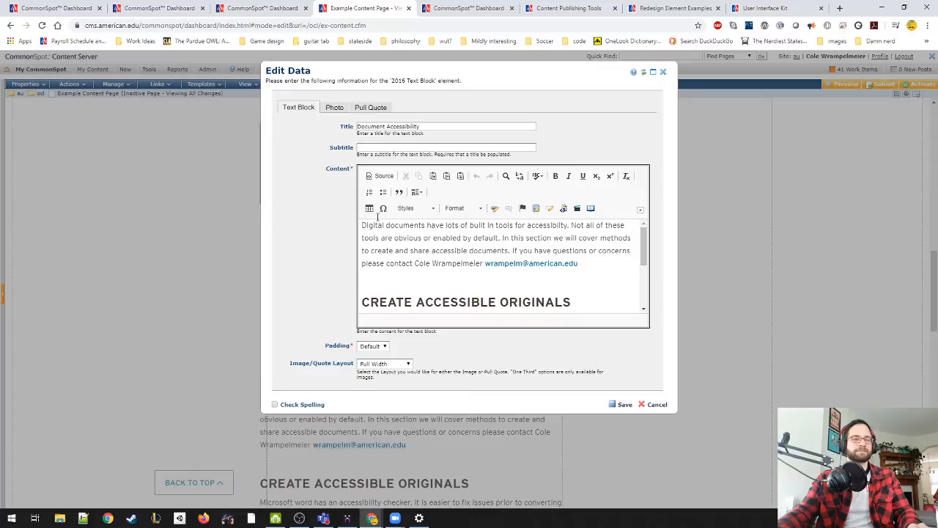
click(379, 177)
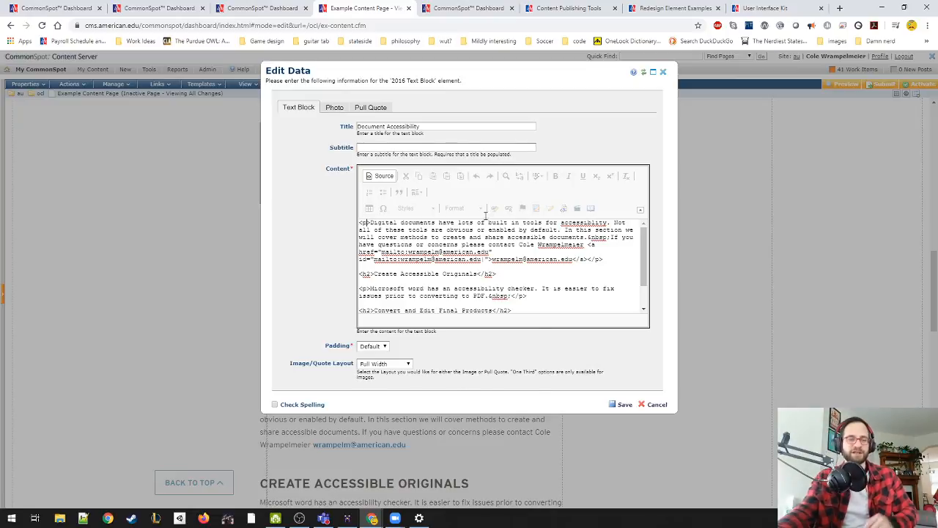
Step: Add id="doc" to the opening tag of the first paragraph in the Document Accessibility block's HTML source
text(uid)
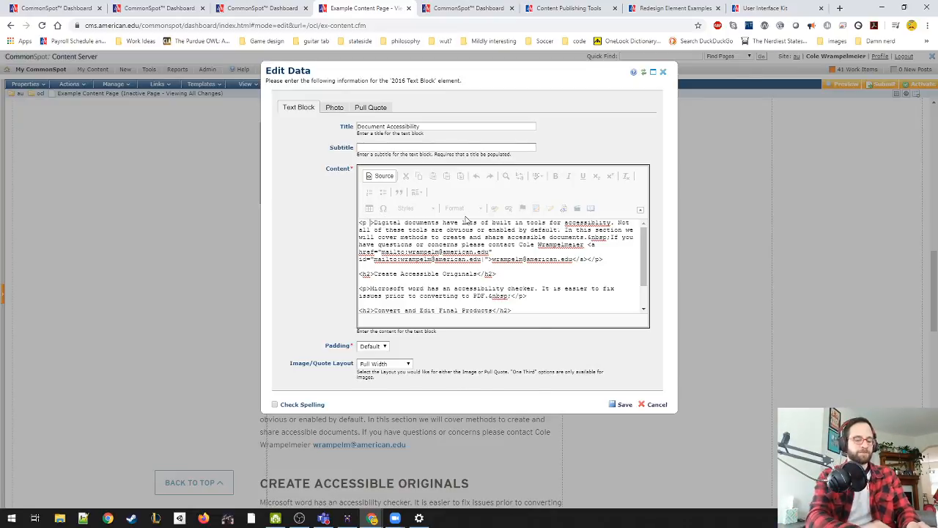
key(BackSpace)
key(BackSpace)
key(BackSpace)
text(id)
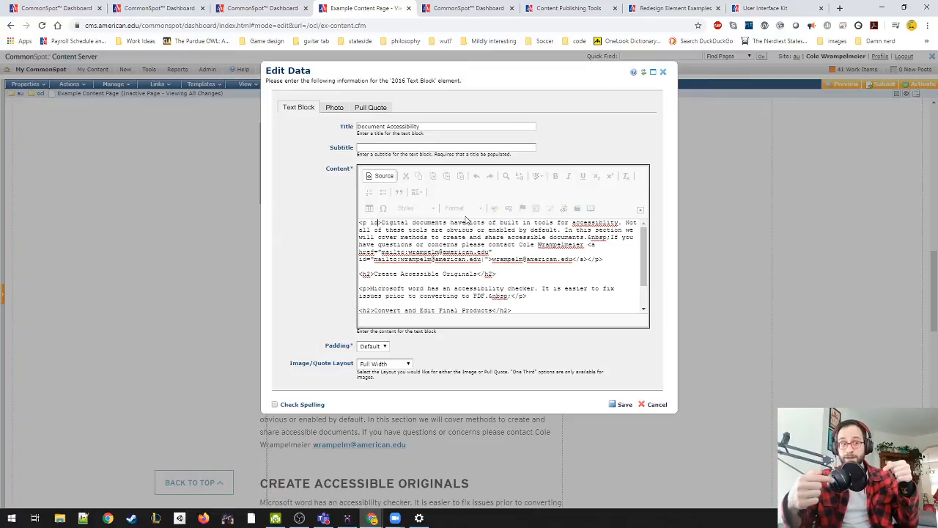
text(="doc")
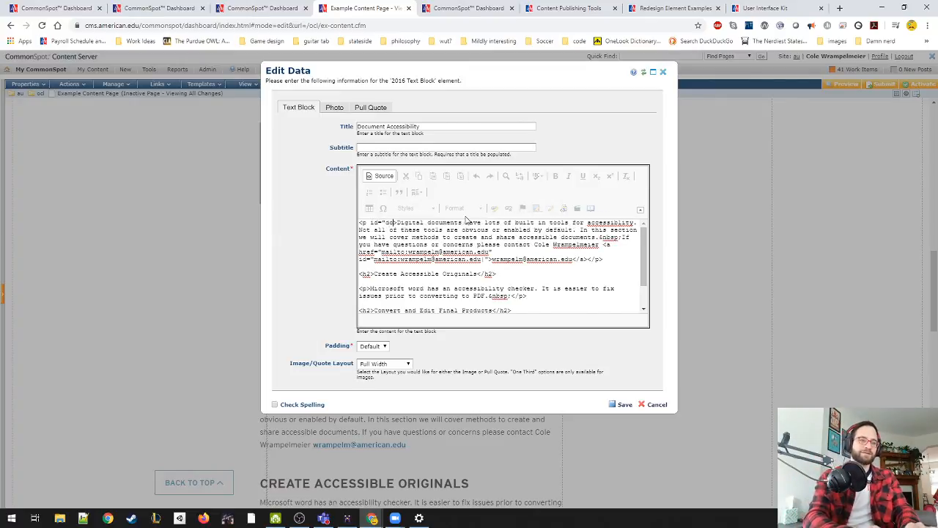
Step: Save the Document Accessibility text block in its formatted view and return to the last CommonSpot page
click(377, 179)
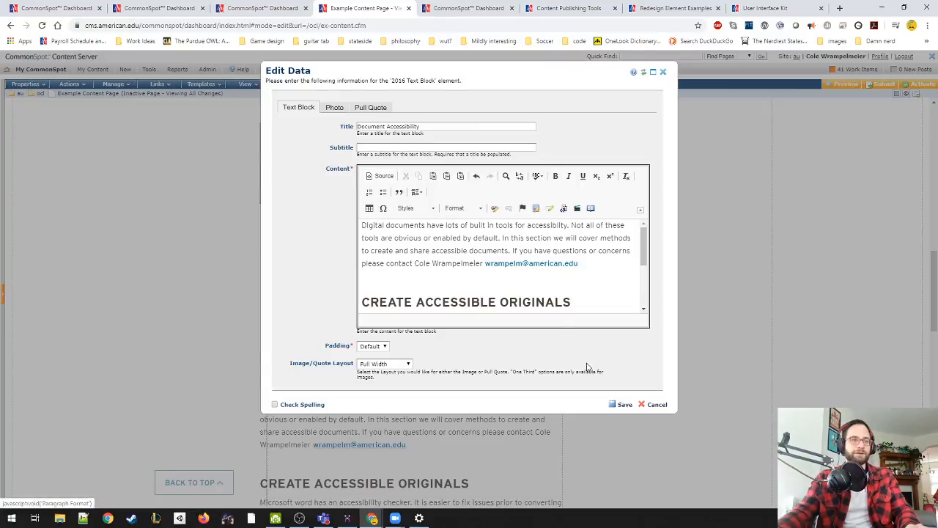
click(626, 405)
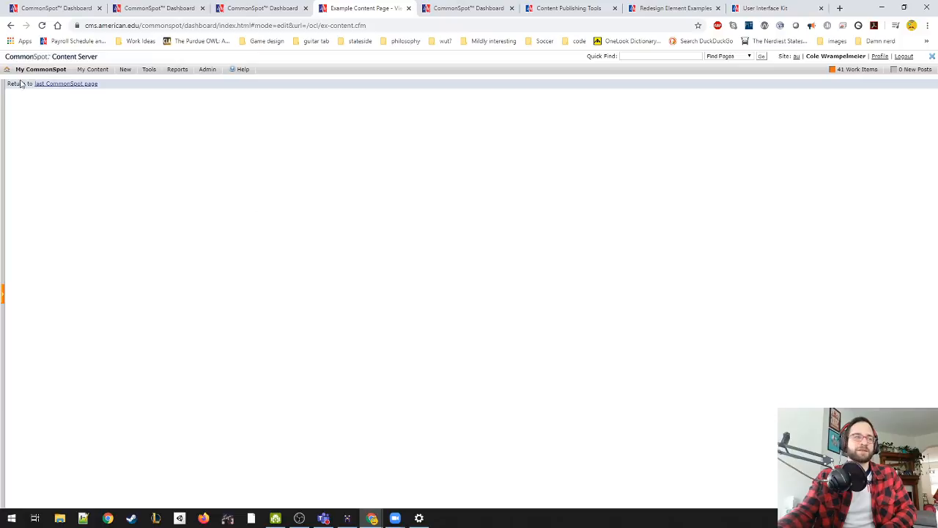
click(61, 85)
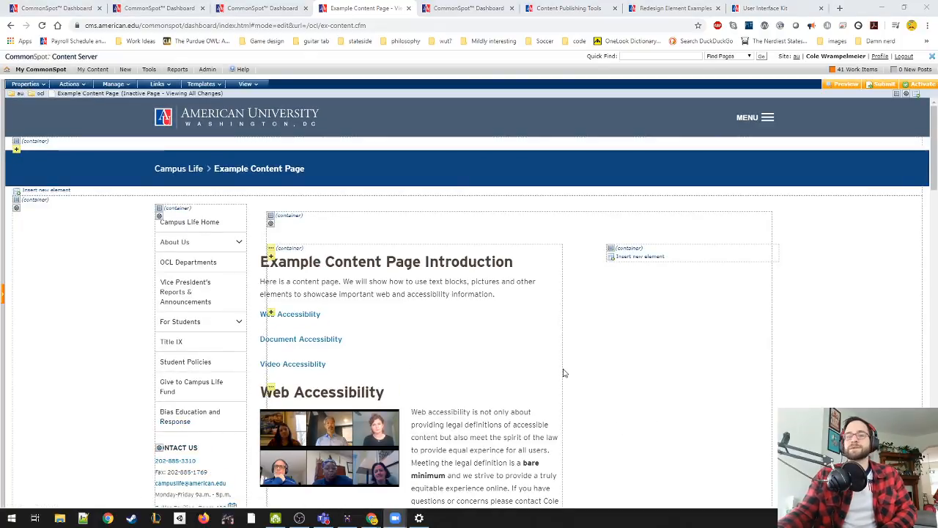
Step: Inspect the first Document Accessibility paragraph in the browser's developer tools to check its id, and close the tools
scroll(623, 371, down, 15)
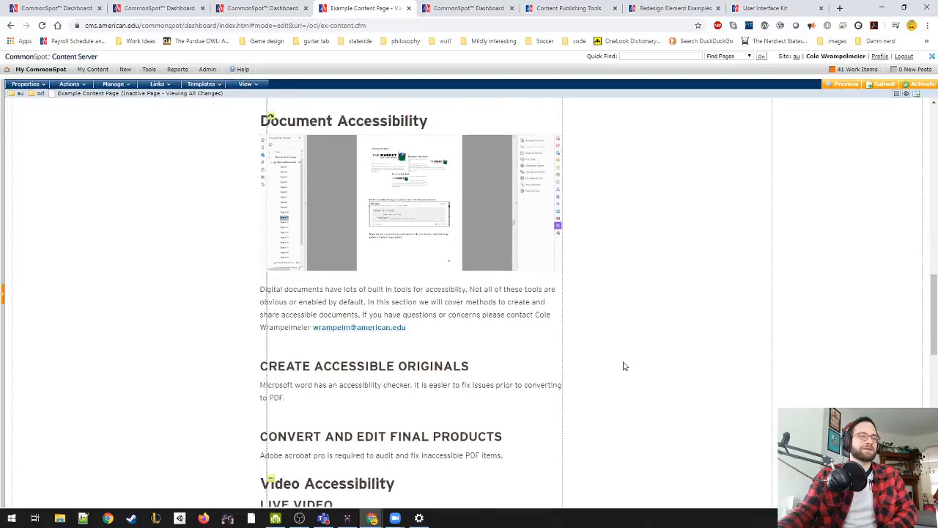
right_click(266, 358)
key(Escape)
key(ctrl+shift+c)
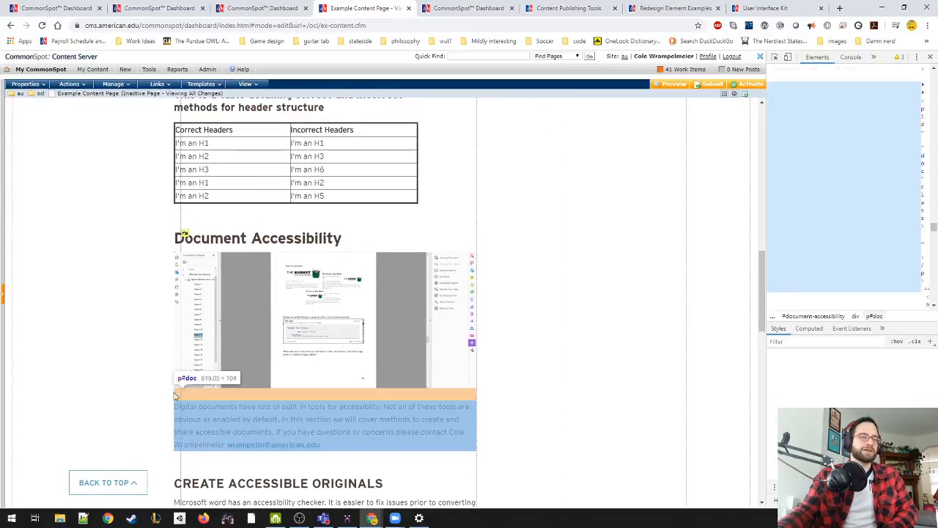
click(178, 415)
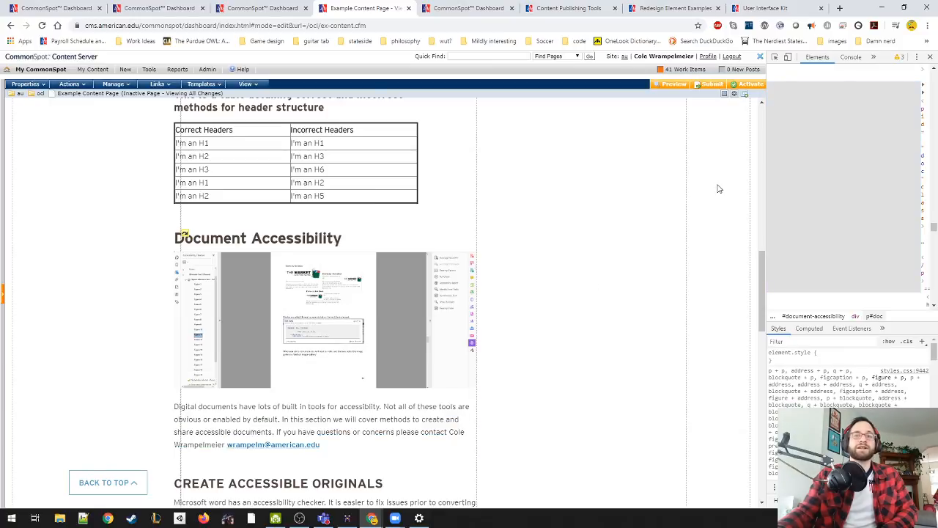
click(774, 56)
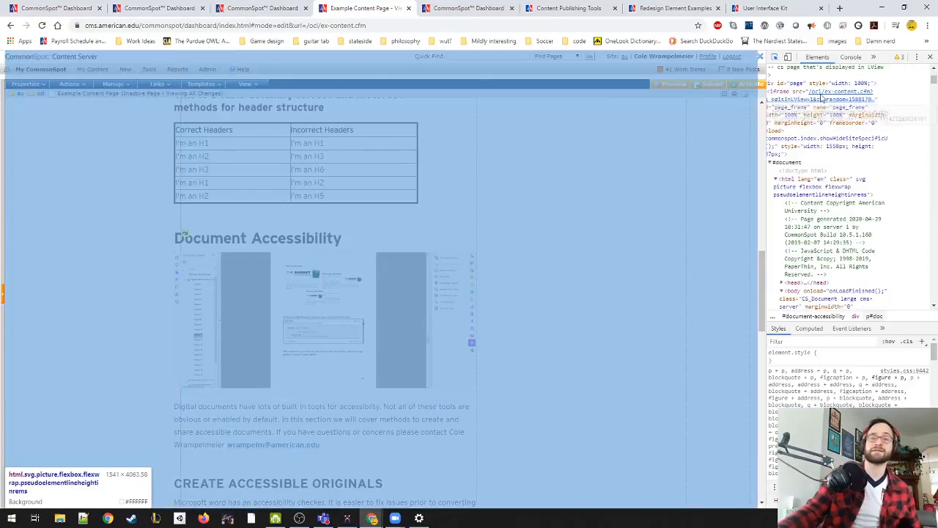
click(932, 57)
Step: Try the Document Accessiblity link and examine where it lands relative to the section's heading, picture and first paragraph
scroll(624, 319, up, 15)
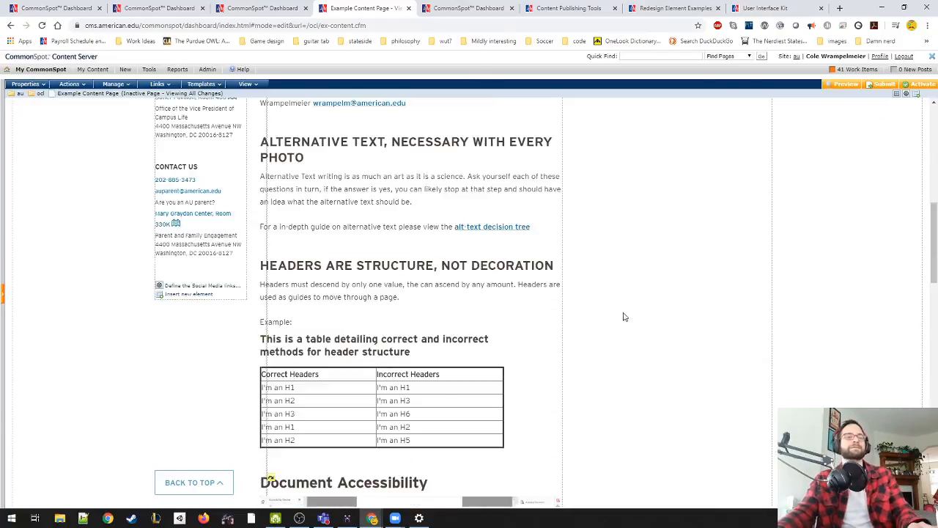
click(323, 340)
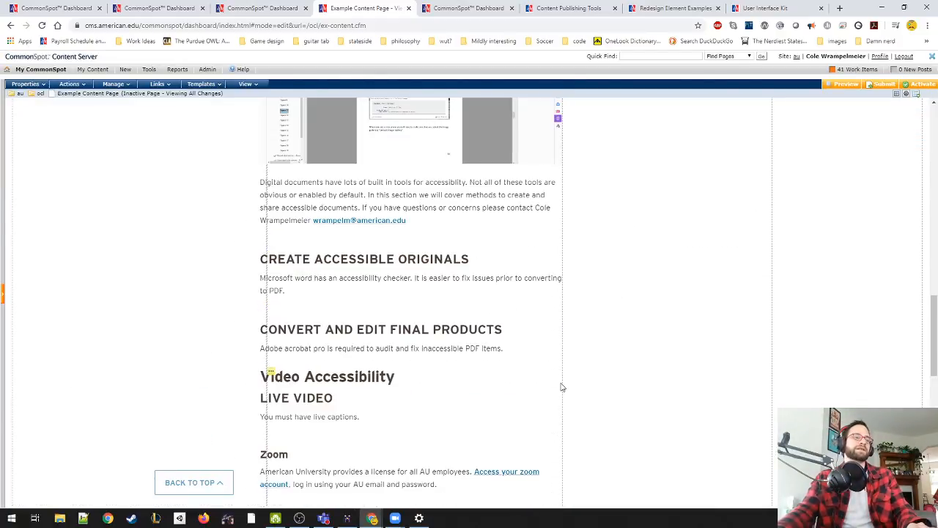
scroll(402, 218, up, 2)
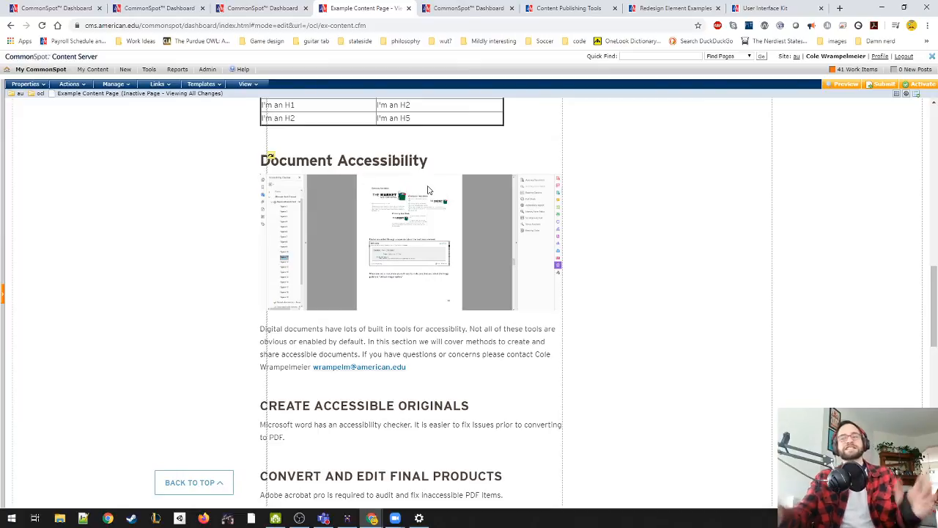
scroll(418, 220, up, 6)
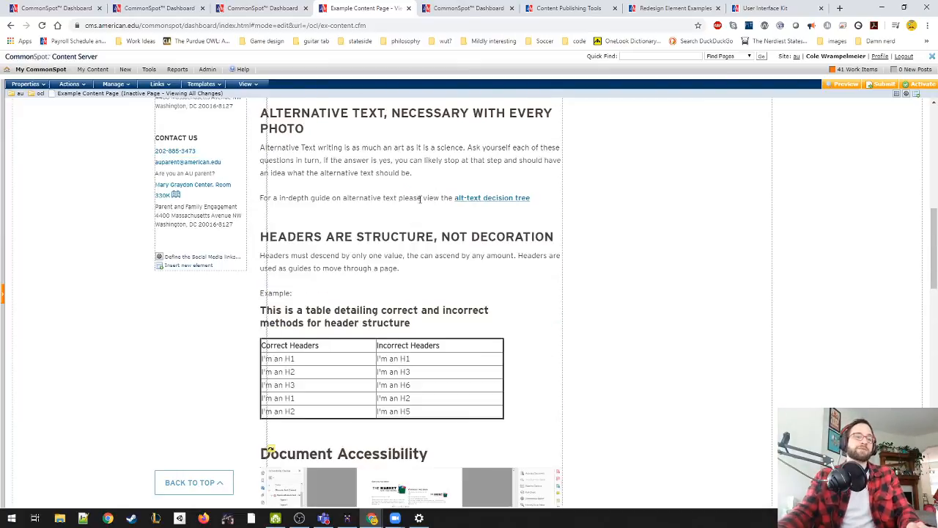
scroll(414, 243, up, 3)
scroll(417, 274, down, 7)
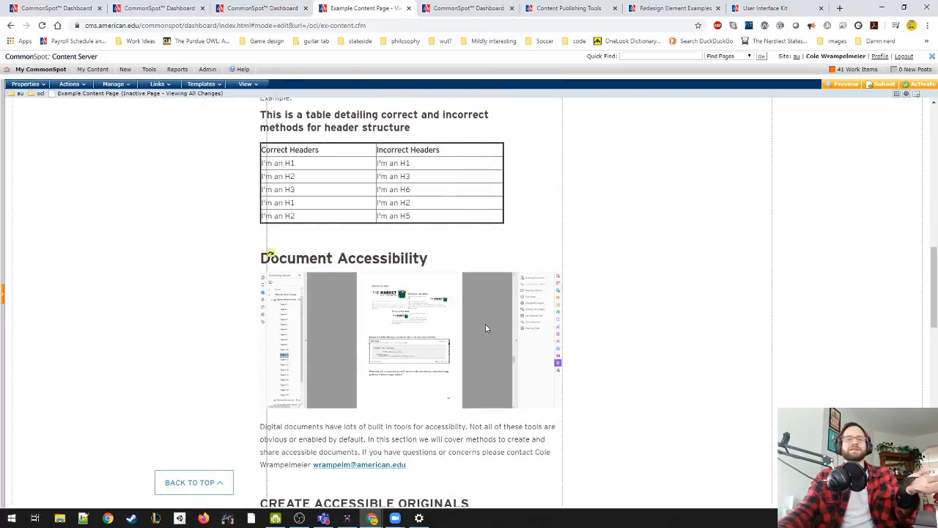
scroll(475, 301, down, 3)
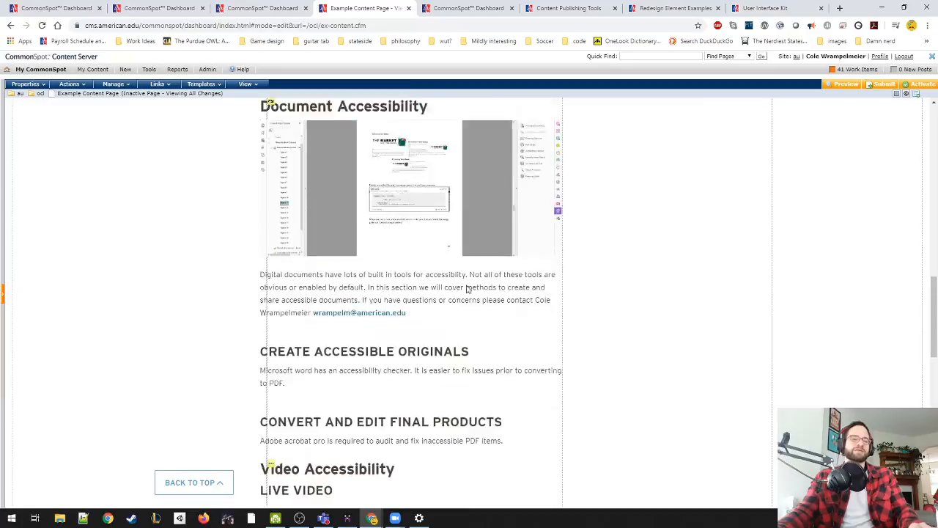
scroll(440, 279, up, 7)
scroll(434, 264, up, 5)
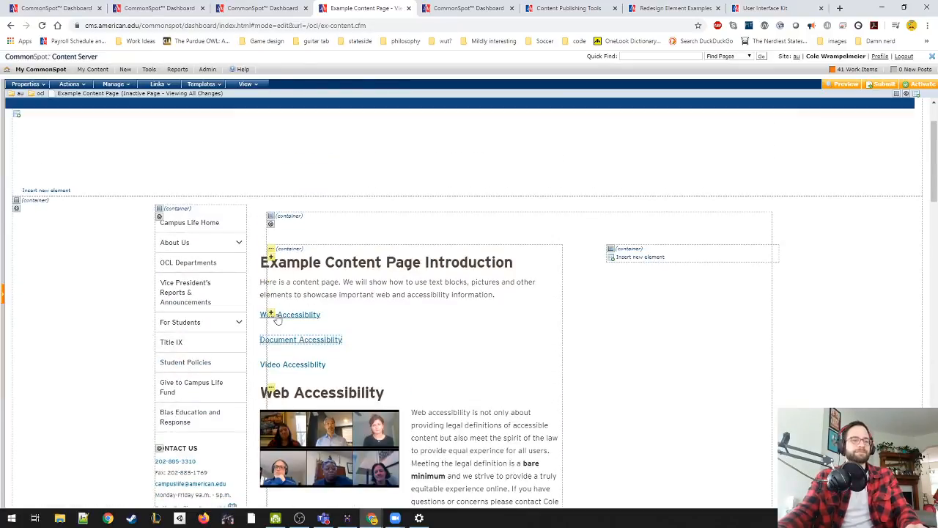
scroll(452, 336, down, 1)
scroll(451, 336, down, 10)
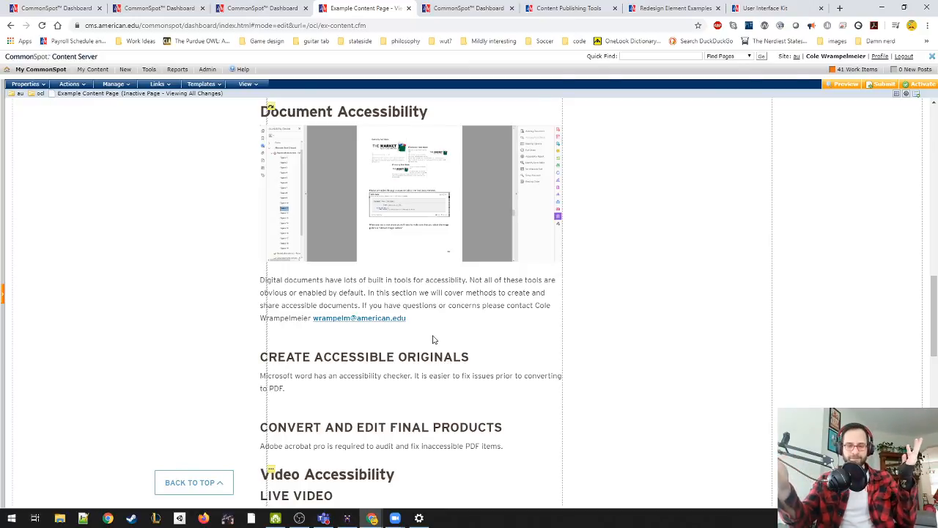
Step: Open the data of the Video Accessibility text block for editing and show its content as HTML source
scroll(454, 307, down, 3)
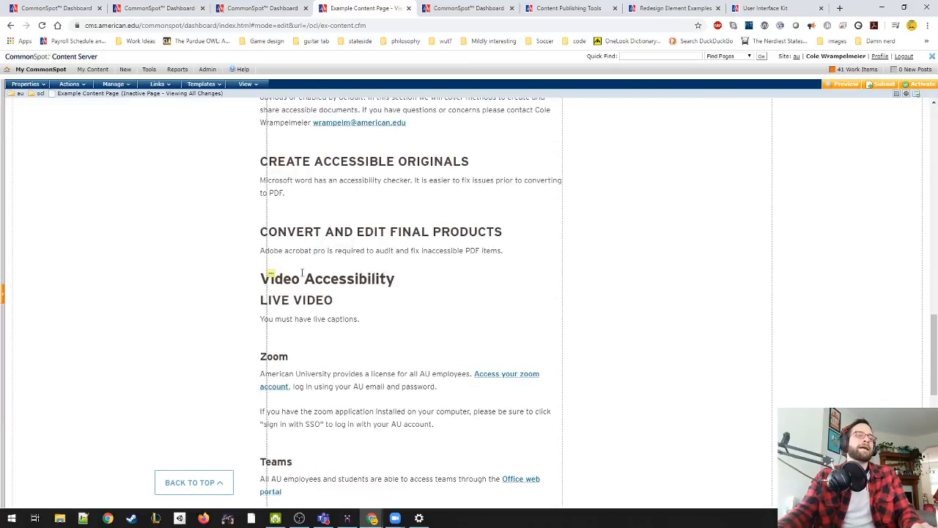
click(272, 282)
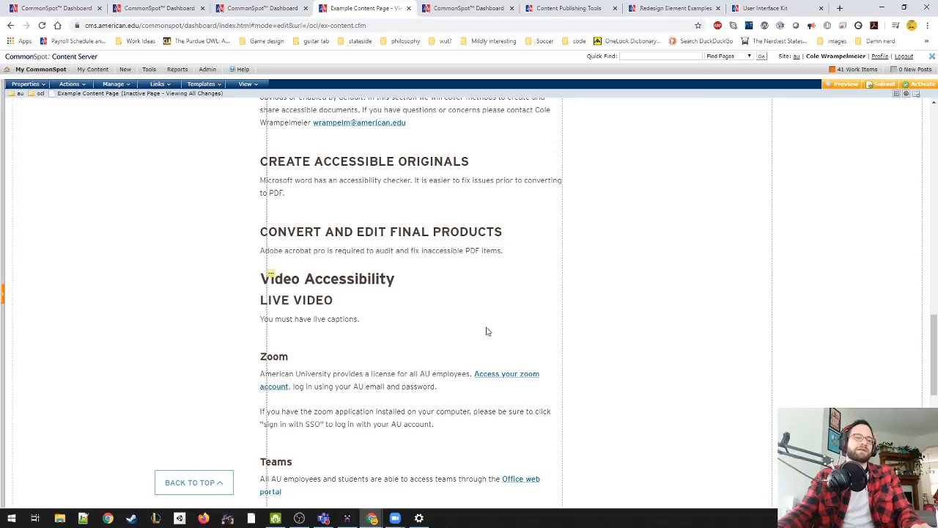
click(272, 276)
click(280, 297)
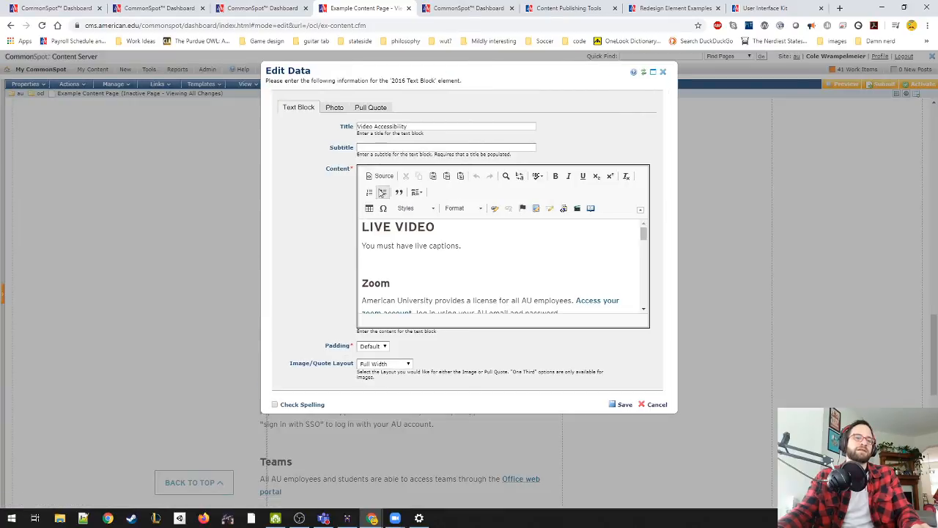
click(379, 176)
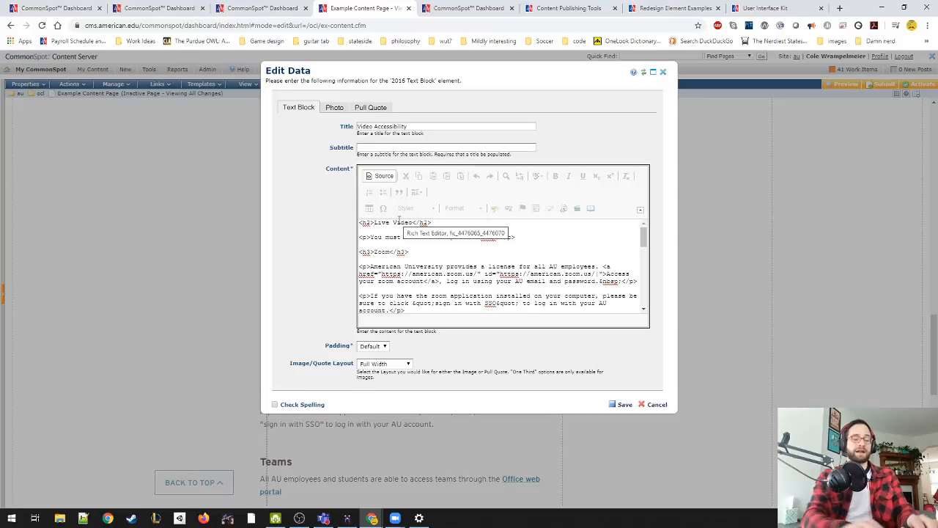
Step: Add id="video" to the opening h2 tag of the Live Video heading in the Video Accessibility block's HTML source
text(i)
text(d="video">Li)
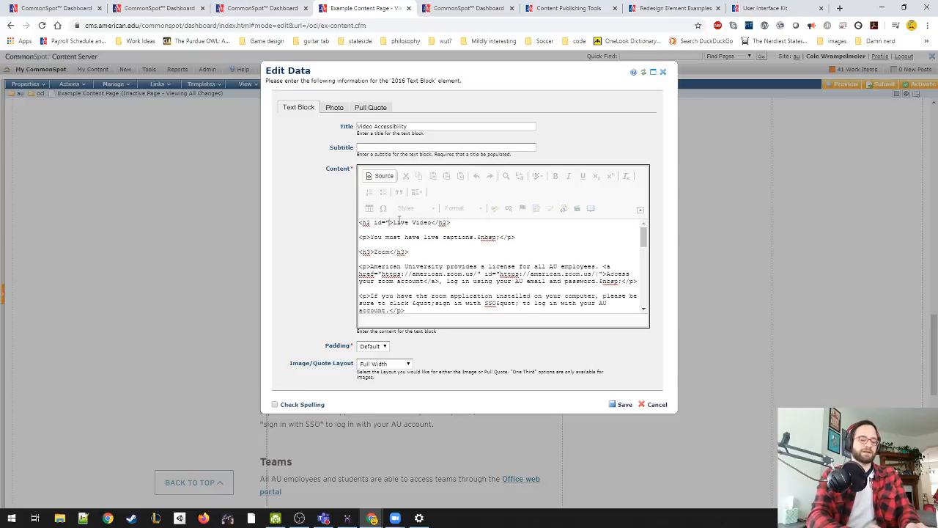
text(ve Video)
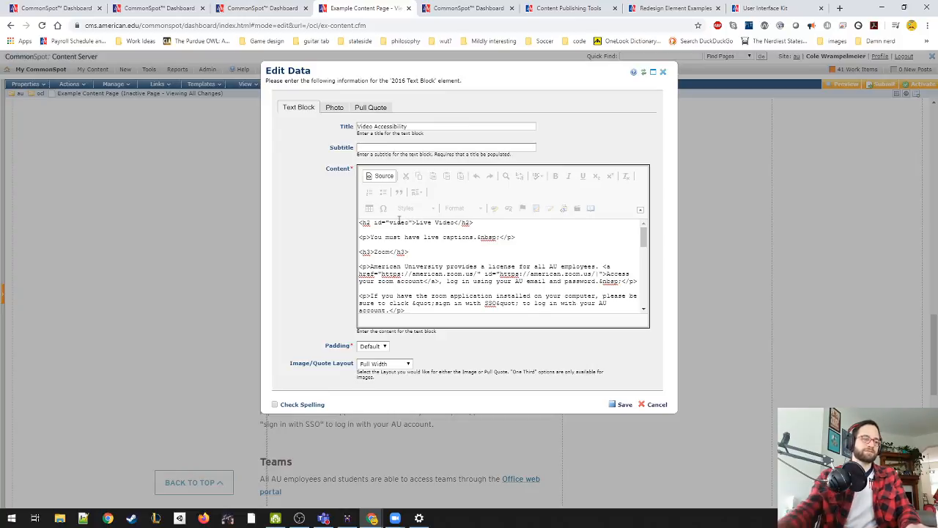
Step: Save the Video Accessibility text block in its formatted view and return to the last CommonSpot page
click(383, 179)
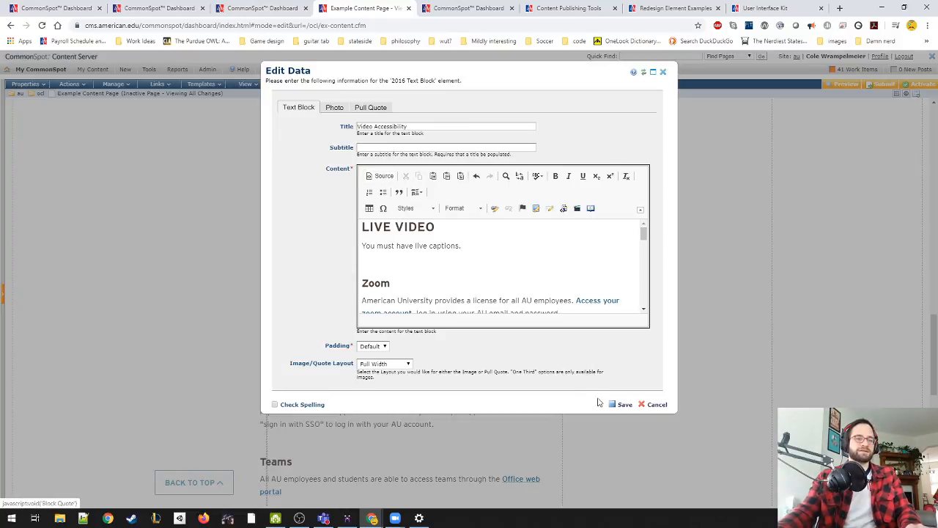
click(623, 406)
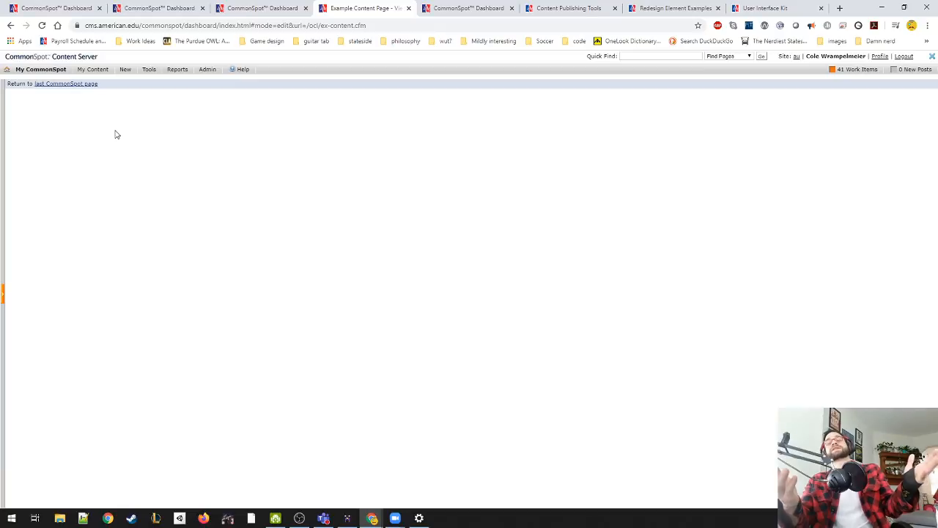
click(67, 85)
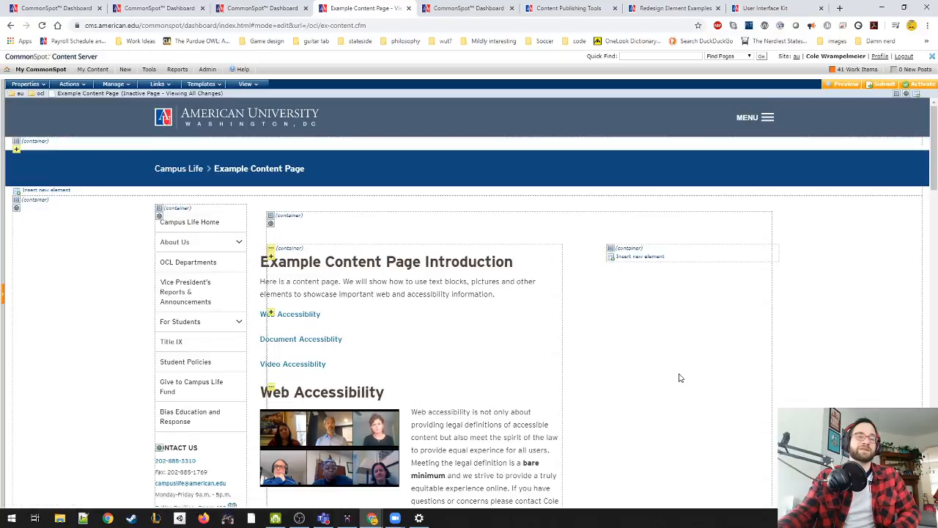
Step: Reload the Example Homepage in its author view and try the Visit the Content Example link, accepting the redirect to the destination page
click(270, 7)
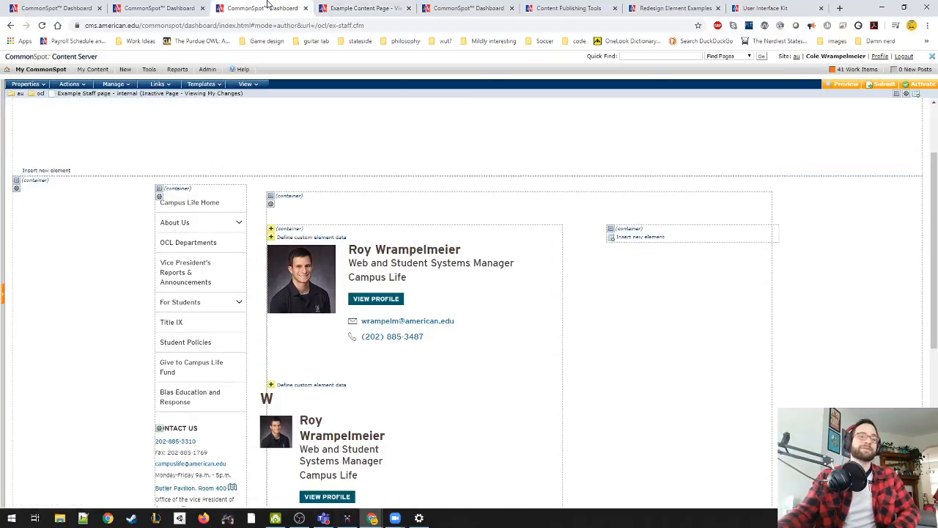
click(200, 9)
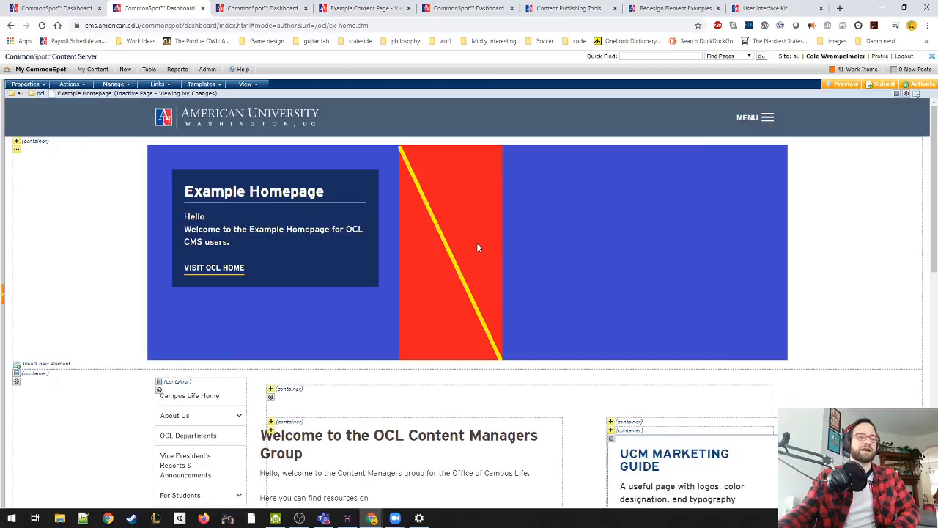
key(F5)
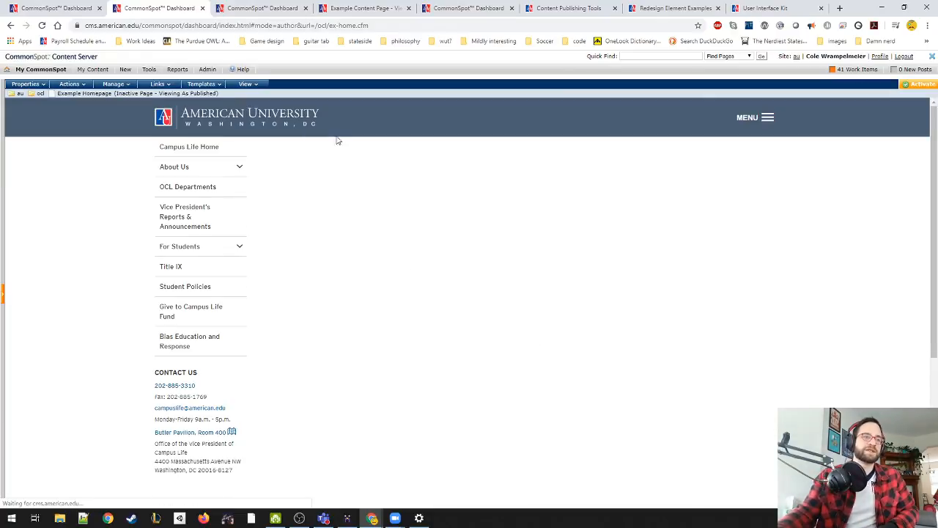
click(248, 84)
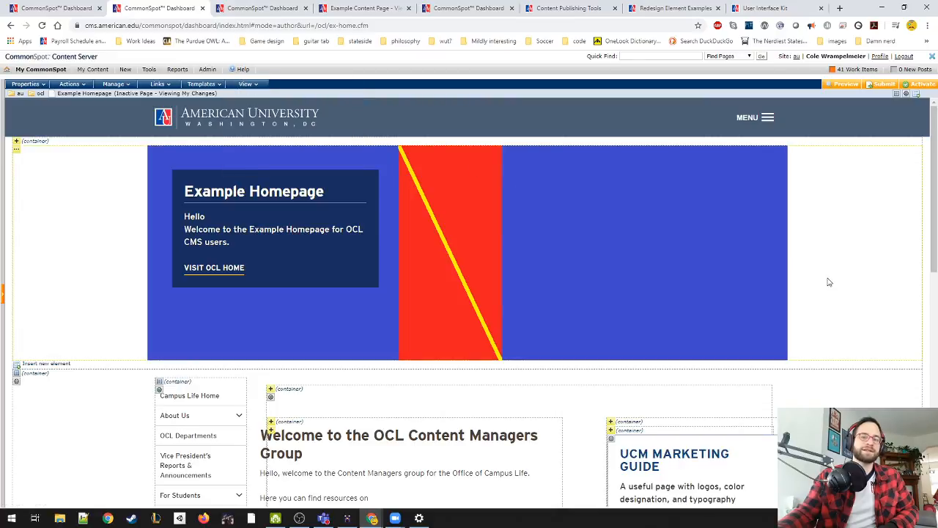
scroll(824, 274, down, 8)
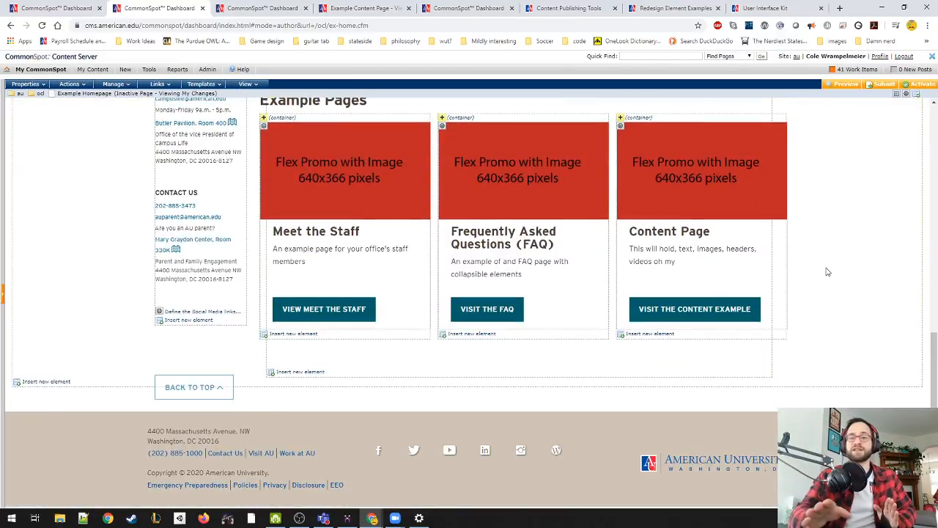
click(702, 311)
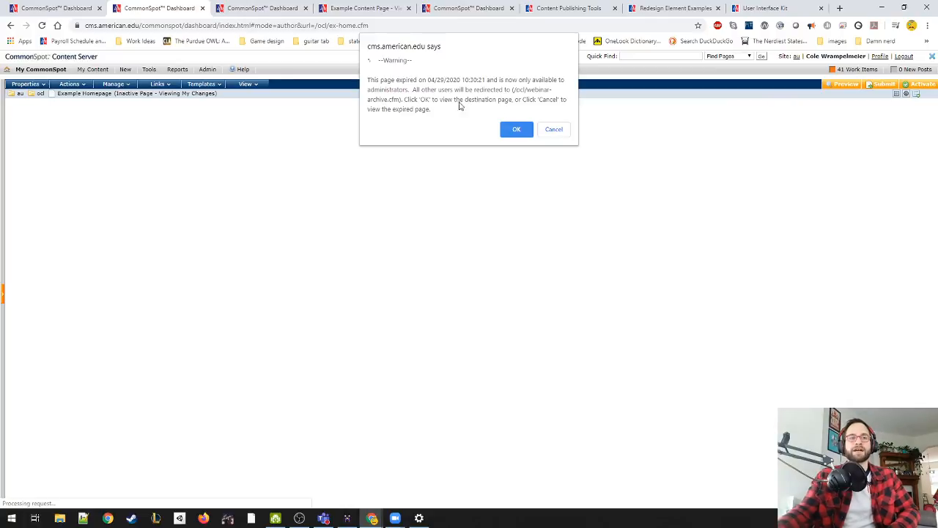
click(512, 132)
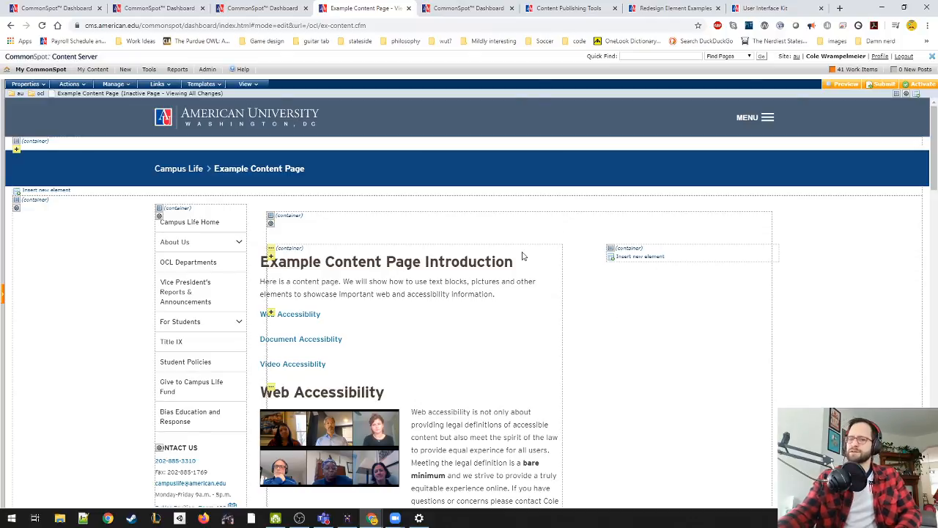
click(35, 84)
click(38, 94)
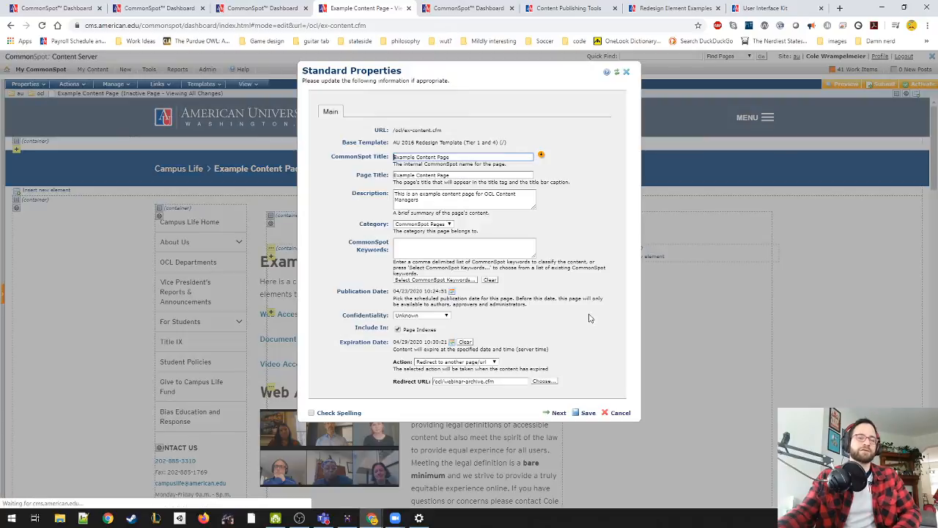
click(619, 414)
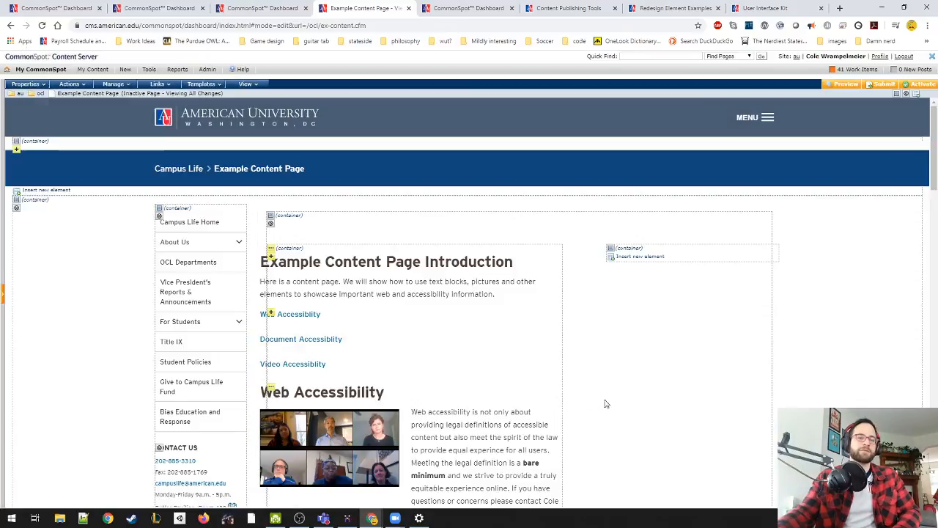
Step: Clear the expiration date in the Example Content Page's standard properties, save them, and return the page to its editing view
click(30, 85)
click(33, 95)
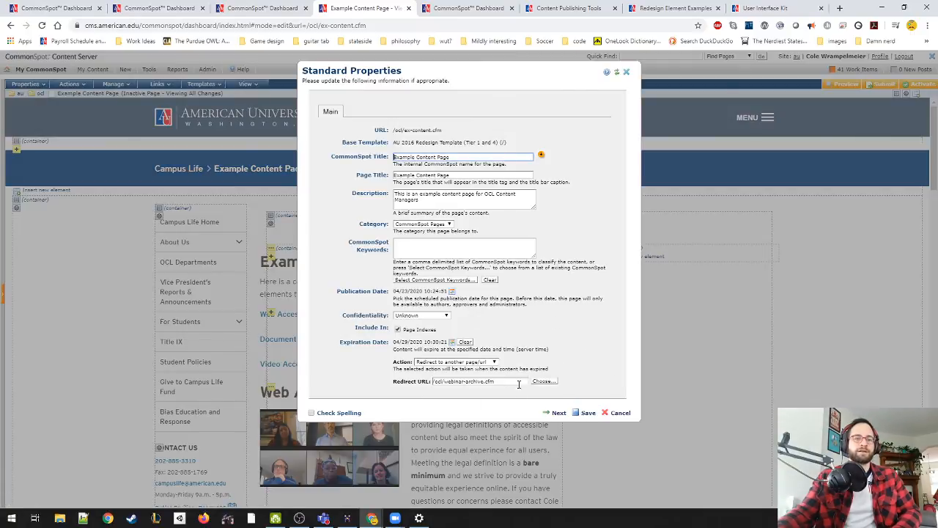
click(463, 343)
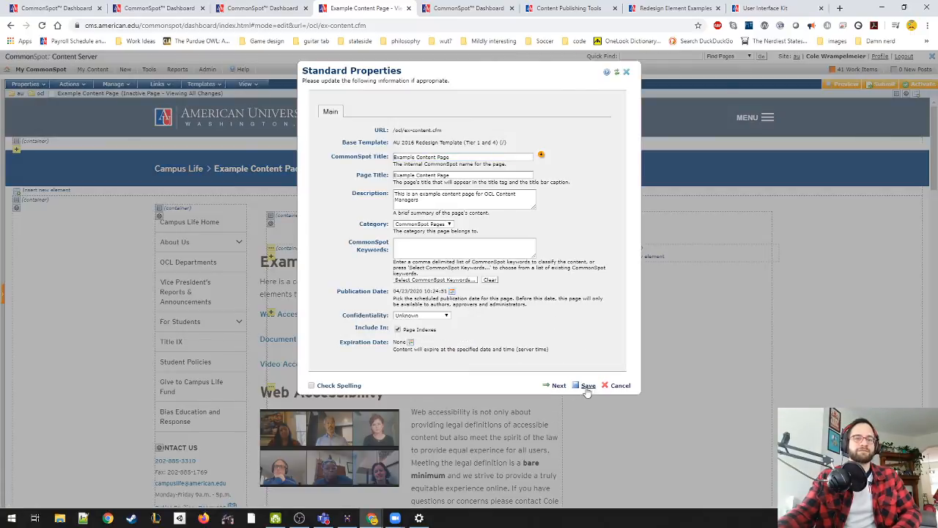
click(588, 389)
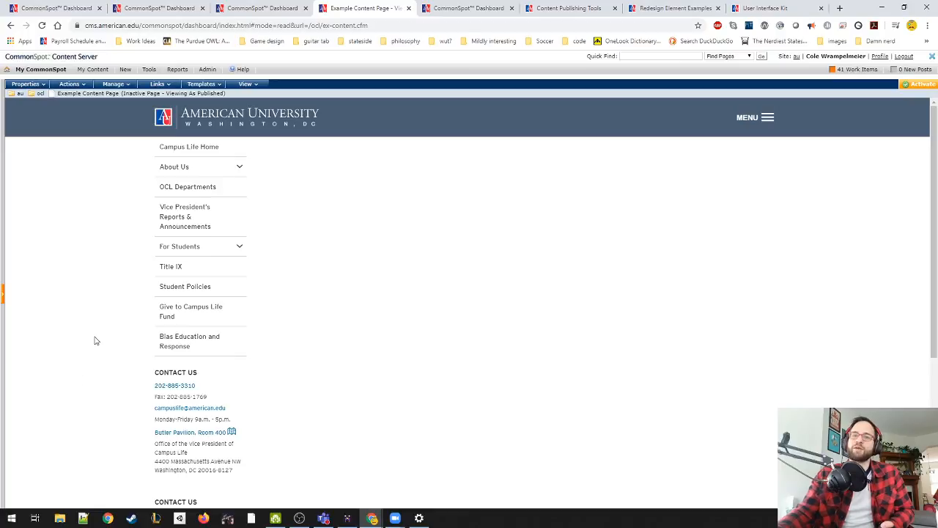
click(250, 85)
click(272, 119)
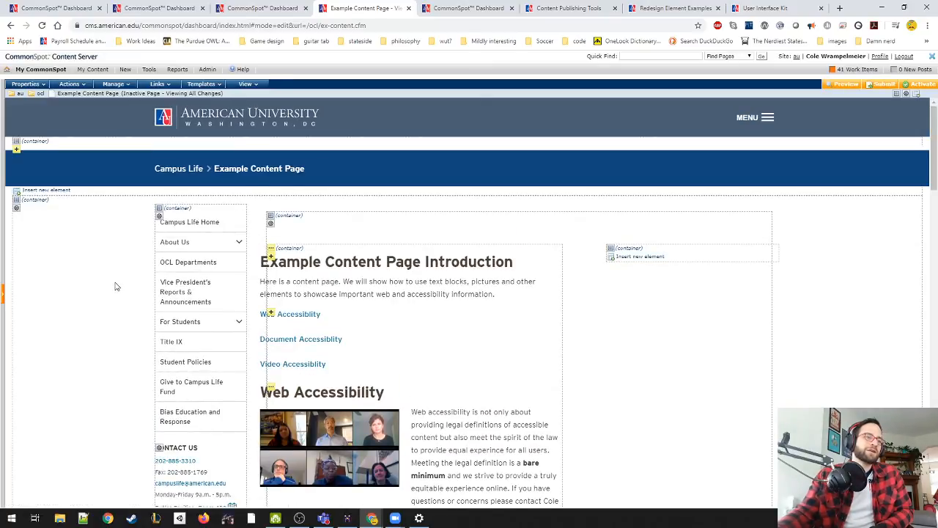
scroll(110, 273, down, 3)
scroll(109, 273, up, 3)
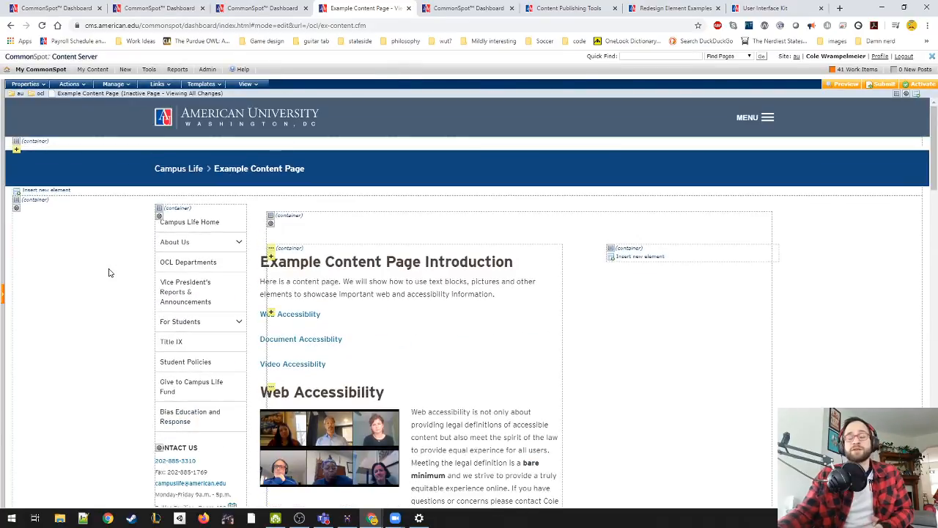
scroll(109, 272, down, 15)
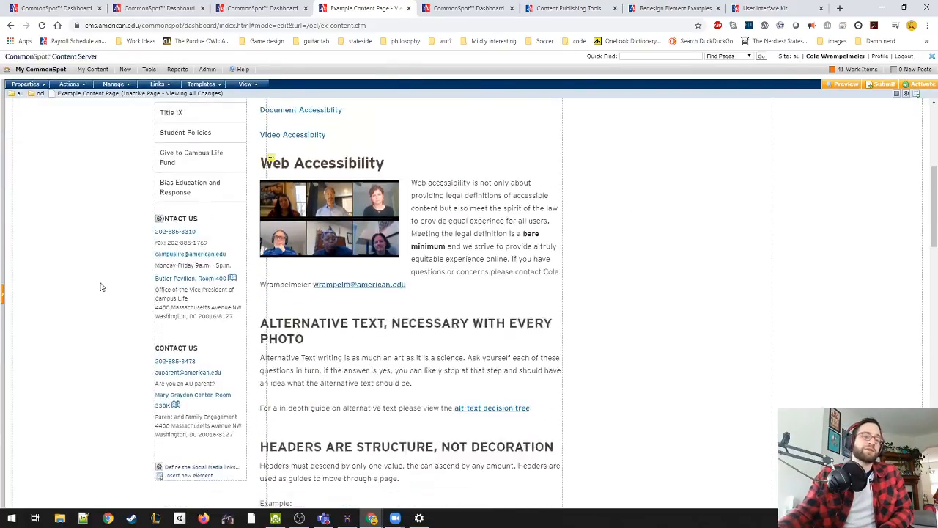
scroll(84, 300, up, 15)
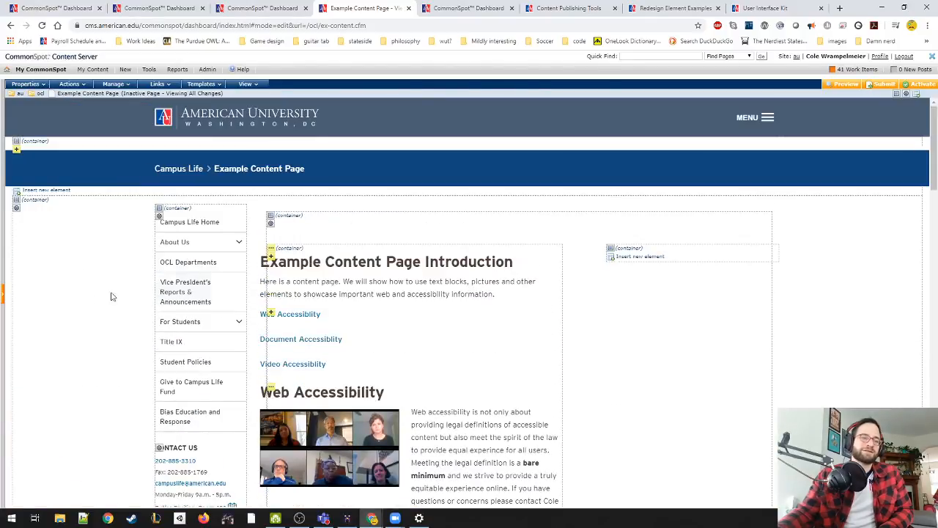
scroll(685, 383, down, 7)
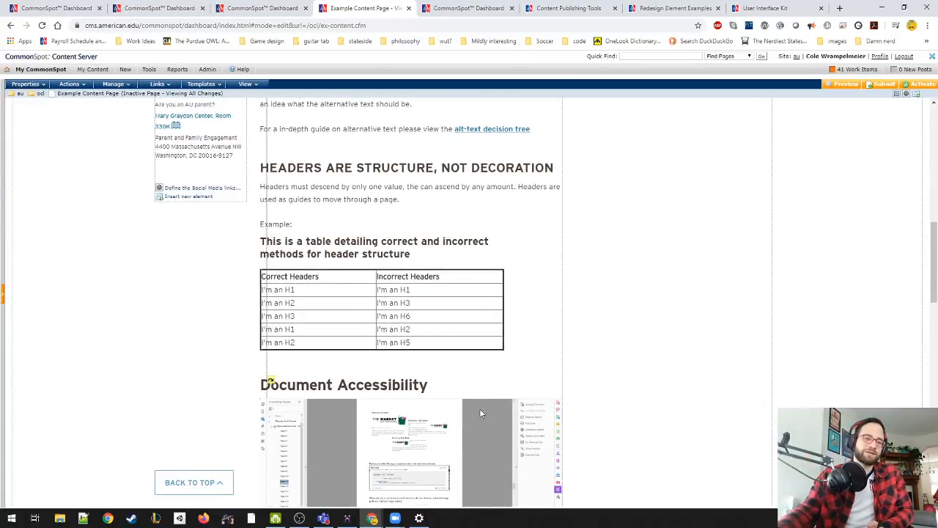
click(347, 518)
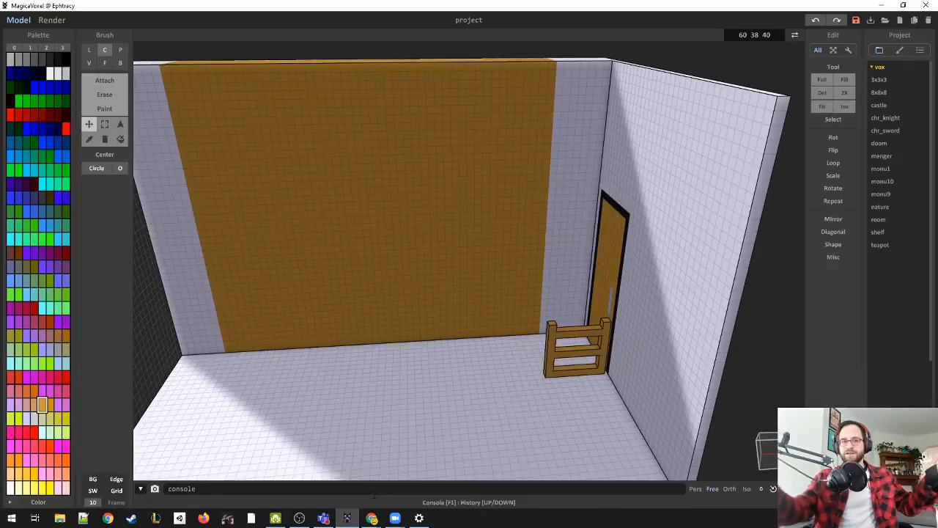
scroll(432, 355, down, 3)
drag(433, 355, 449, 302)
scroll(414, 309, up, 3)
scroll(517, 301, up, 3)
scroll(451, 297, down, 3)
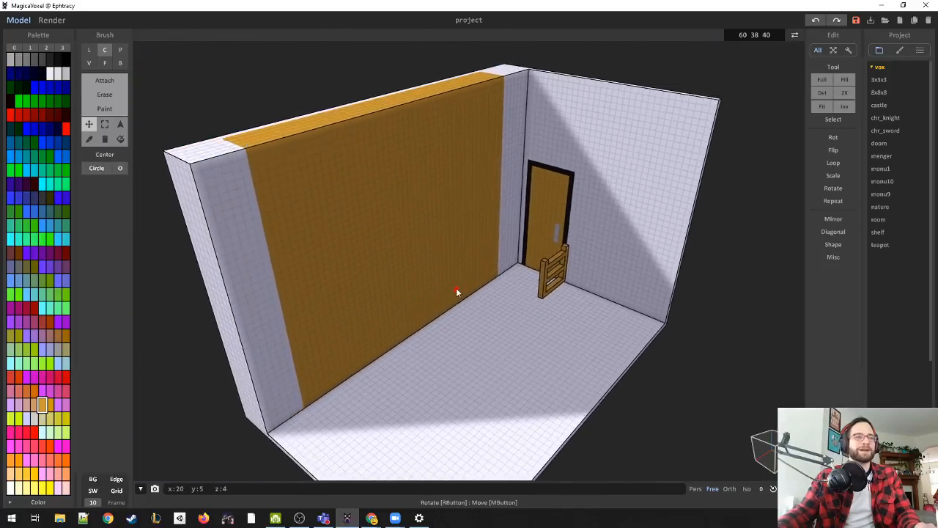
click(881, 6)
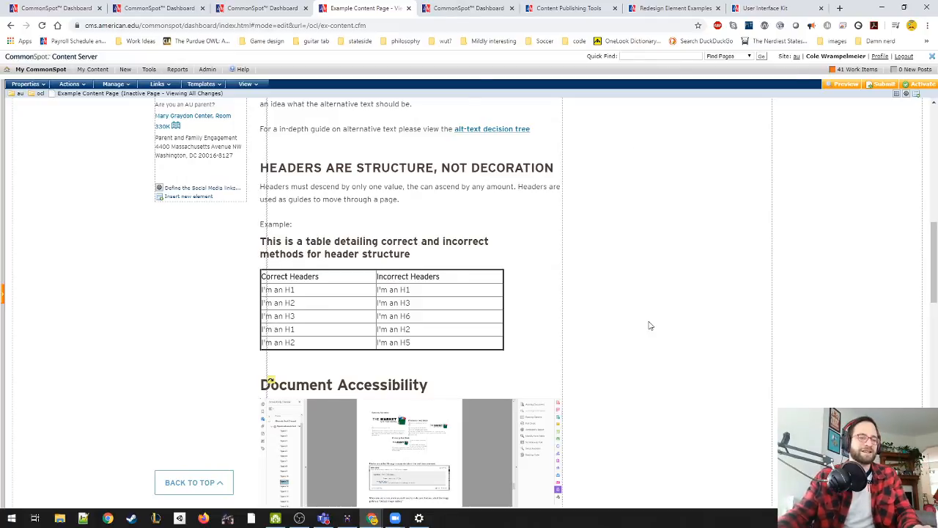
Step: Try the Video Accessiblity link on the Example Content Page and examine where it lands relative to the Live Video heading
scroll(635, 327, down, 10)
scroll(627, 328, down, 3)
scroll(612, 318, up, 10)
scroll(611, 315, up, 10)
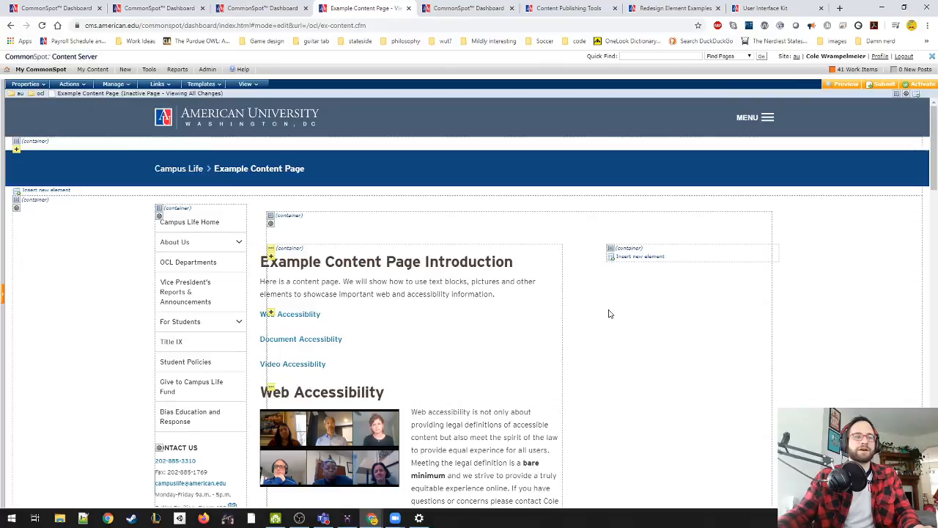
click(299, 363)
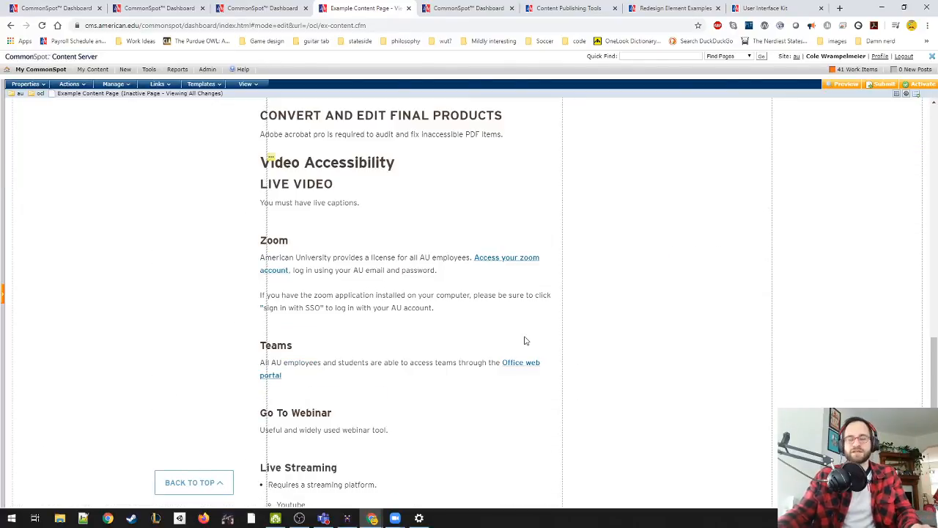
scroll(525, 340, up, 15)
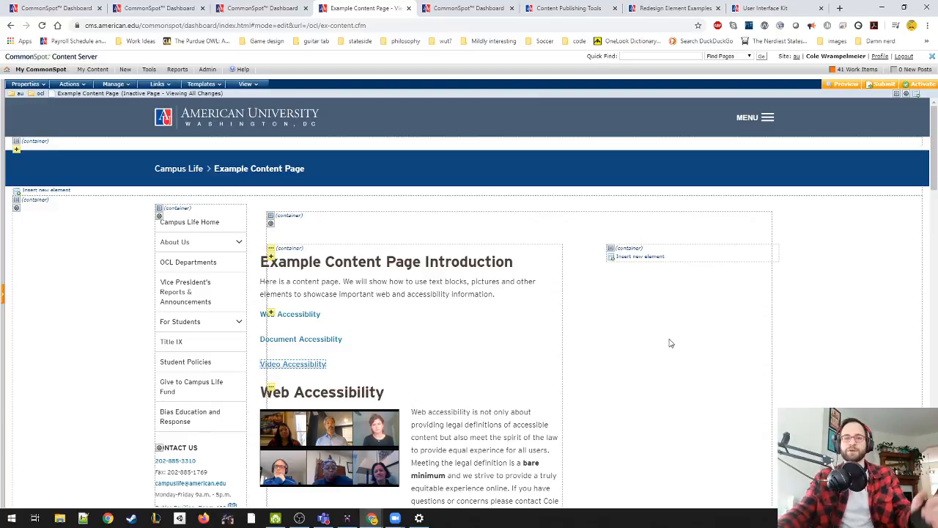
Step: Insert a 2016 Alert/Error Message element from the AU 2016 Redesign category into the outer container below the Recorded Video section
scroll(589, 393, down, 20)
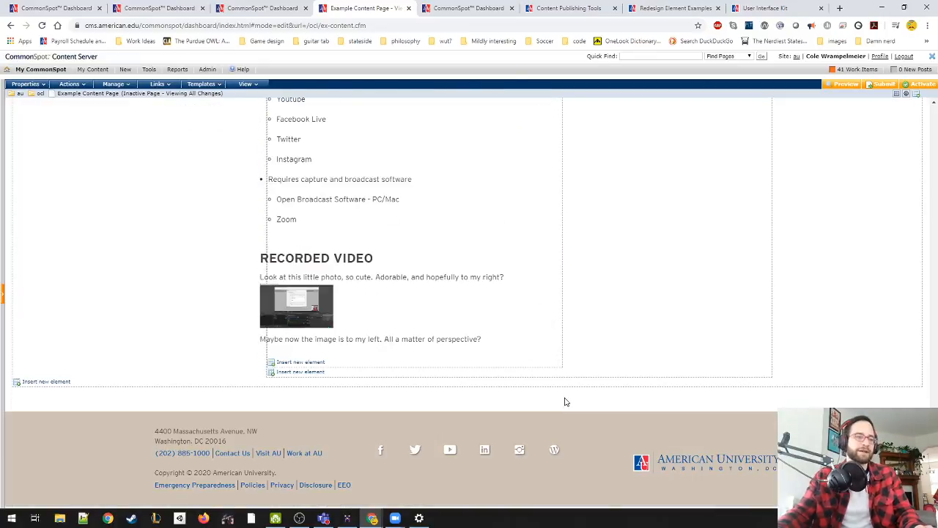
click(306, 372)
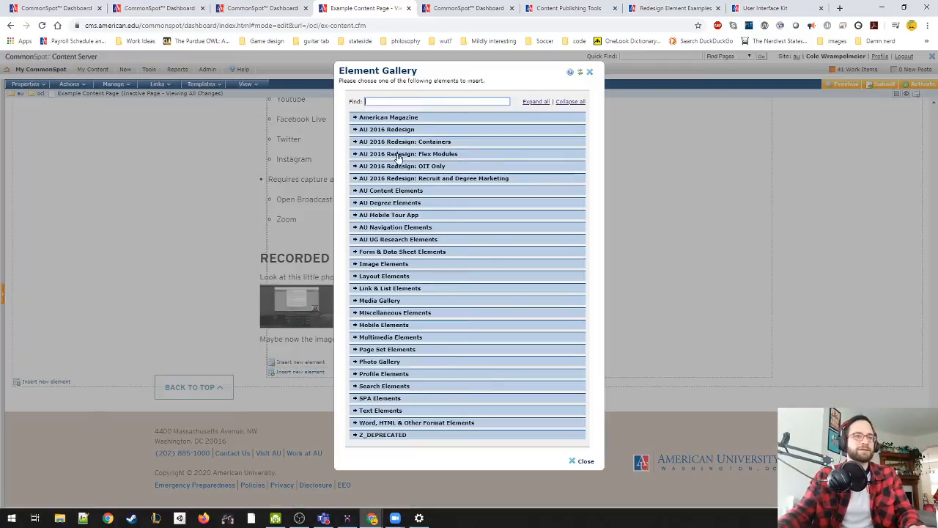
click(390, 130)
click(407, 132)
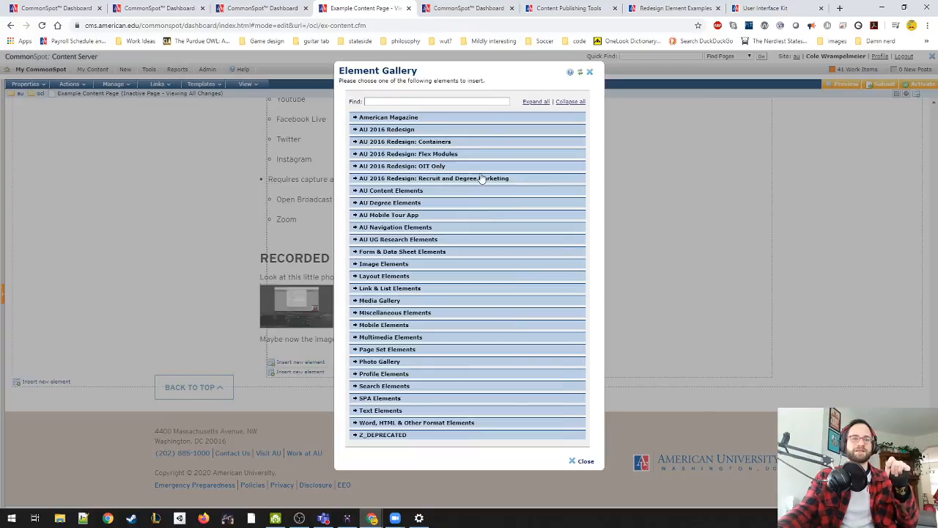
click(456, 167)
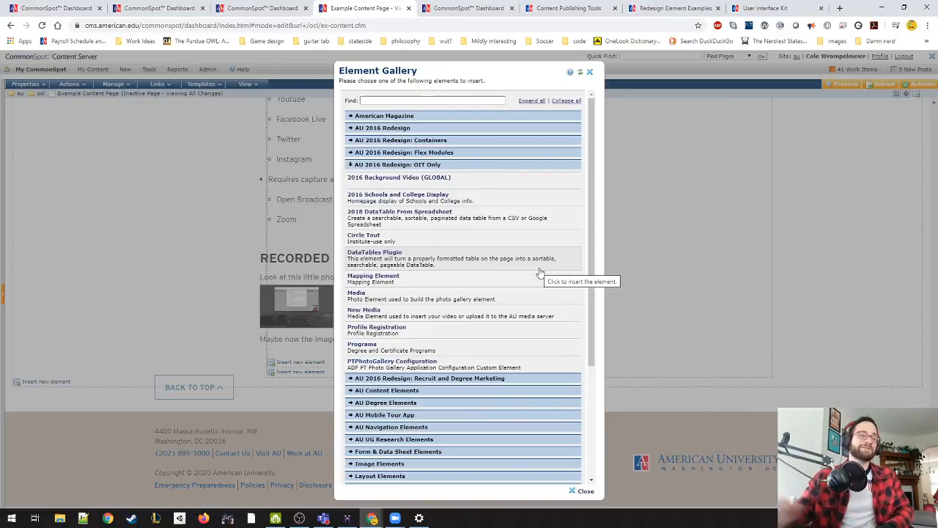
click(371, 167)
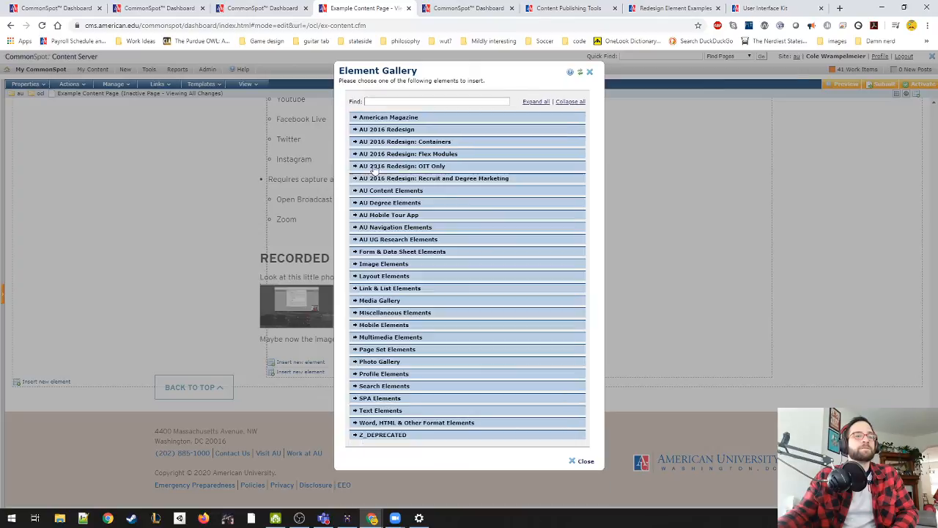
click(381, 130)
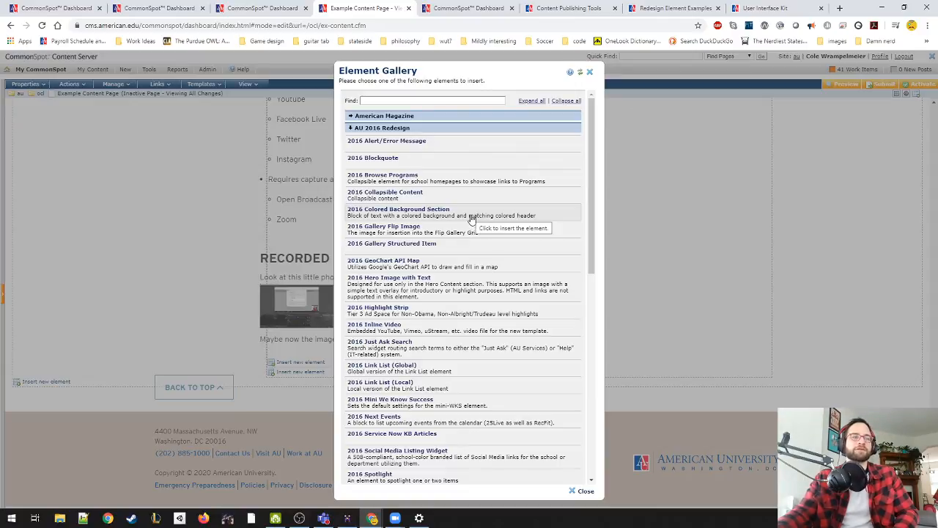
click(363, 145)
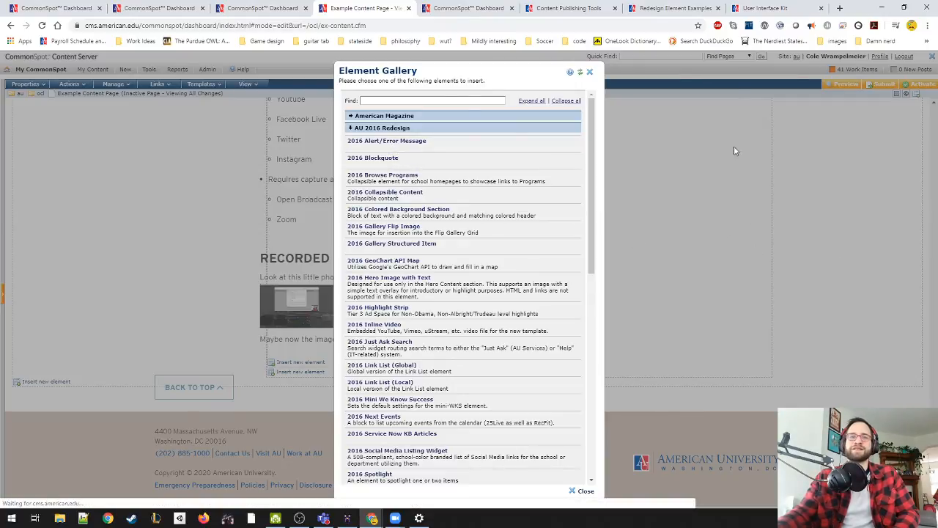
Step: Switch to the User Interface Kit page and examine its examples of single and multiple alerts
click(765, 8)
scroll(489, 301, down, 4)
scroll(415, 273, up, 2)
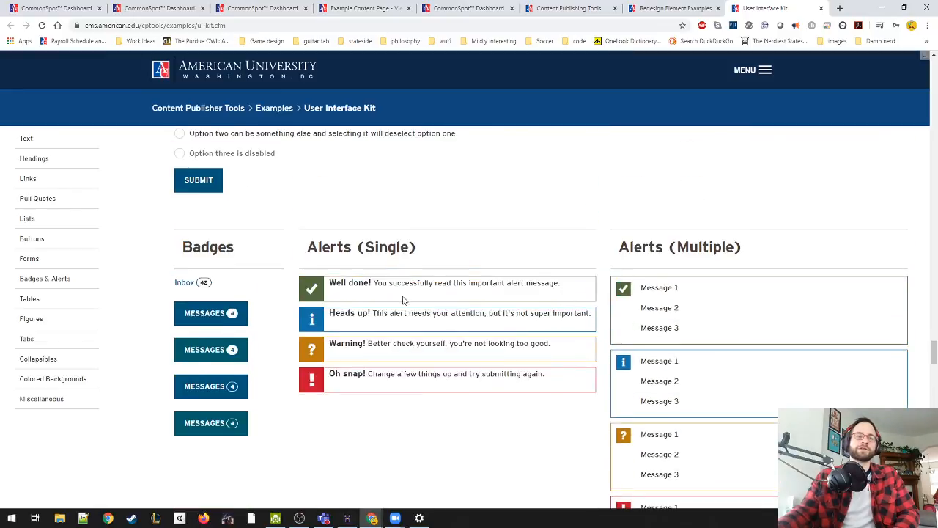
drag(212, 25, 248, 25)
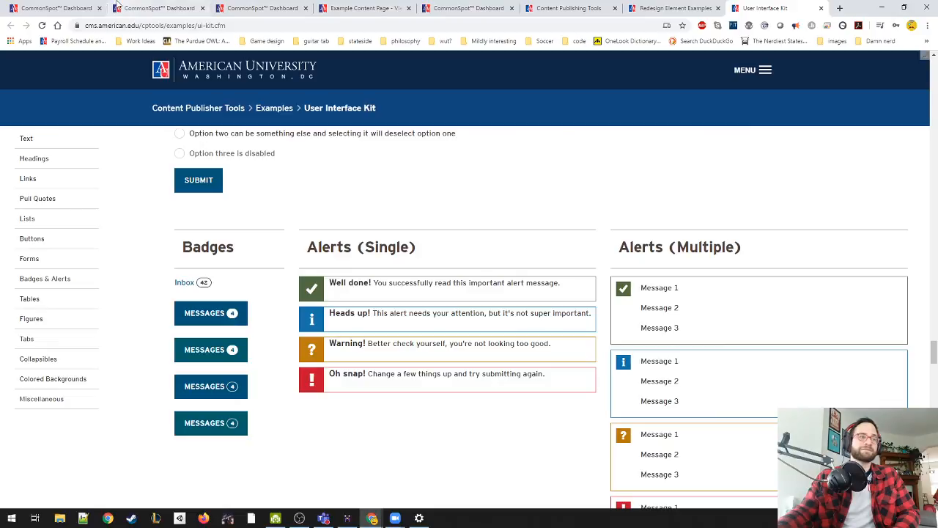
Step: Return to the Example Content Page and reload it through the link to the last CommonSpot page
click(44, 8)
click(172, 8)
click(284, 6)
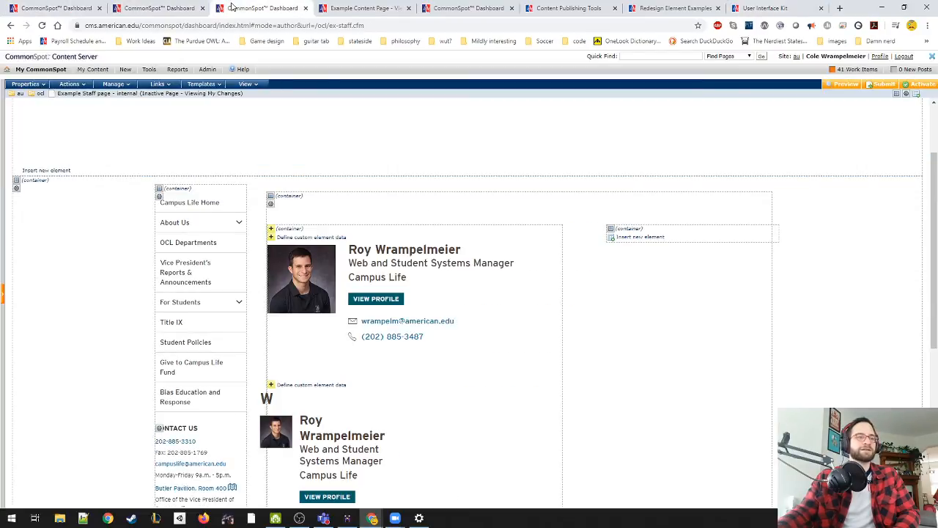
click(351, 8)
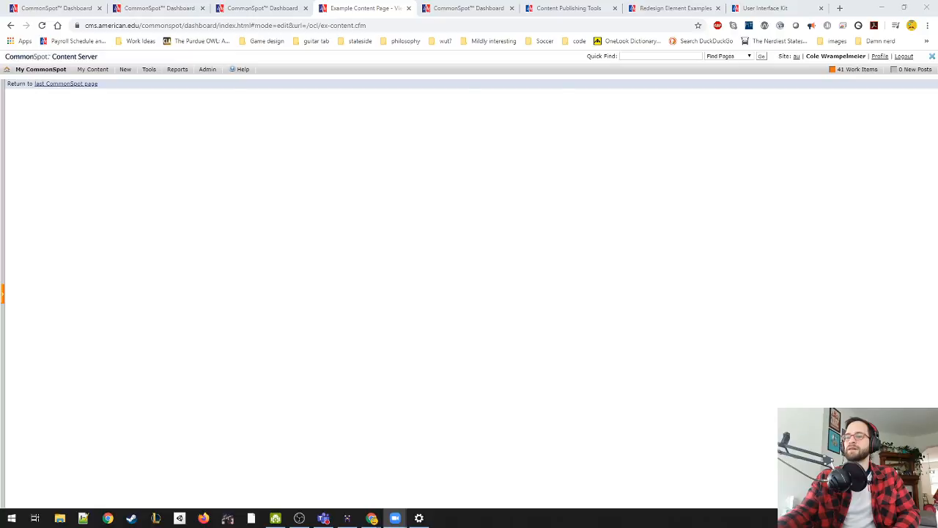
click(58, 83)
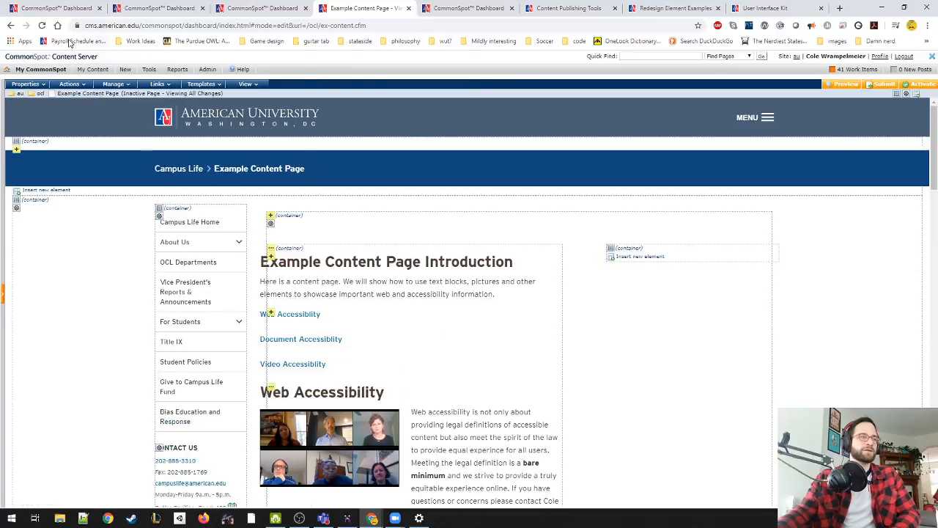
Step: Reload the page and define the Alert Message element as an info alert reading "Hello, I am an information box."
drag(934, 146, 934, 411)
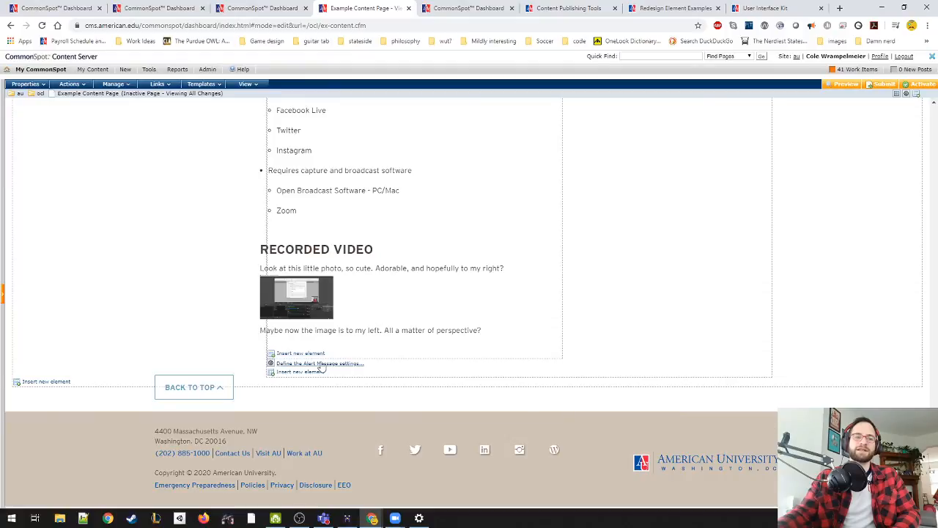
click(45, 26)
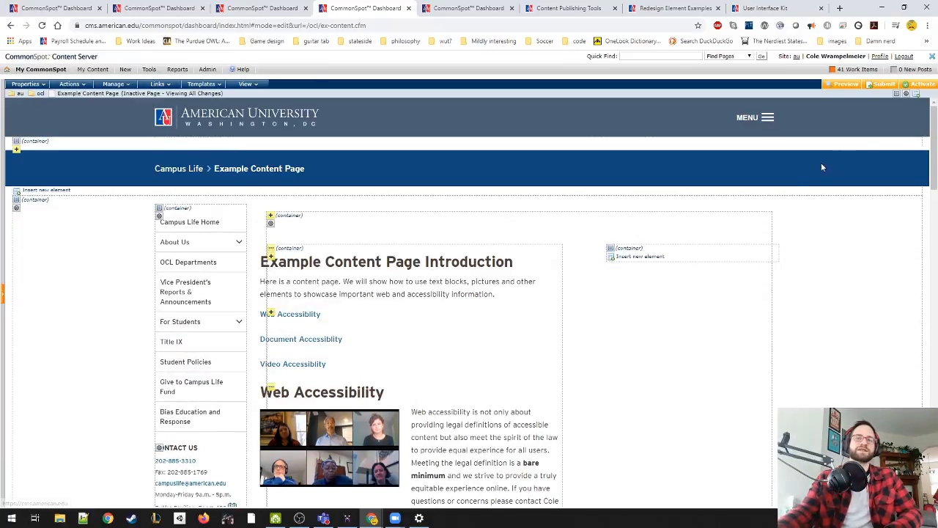
drag(933, 135, 932, 455)
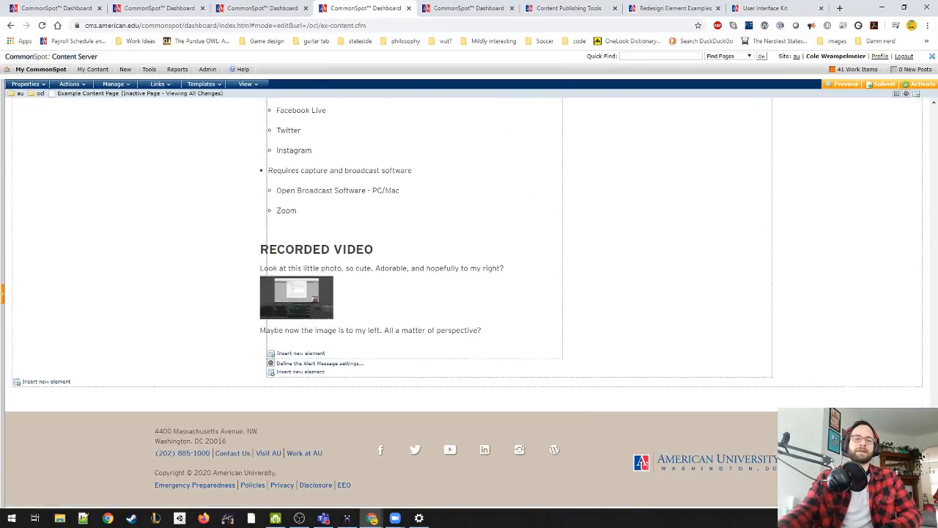
click(357, 368)
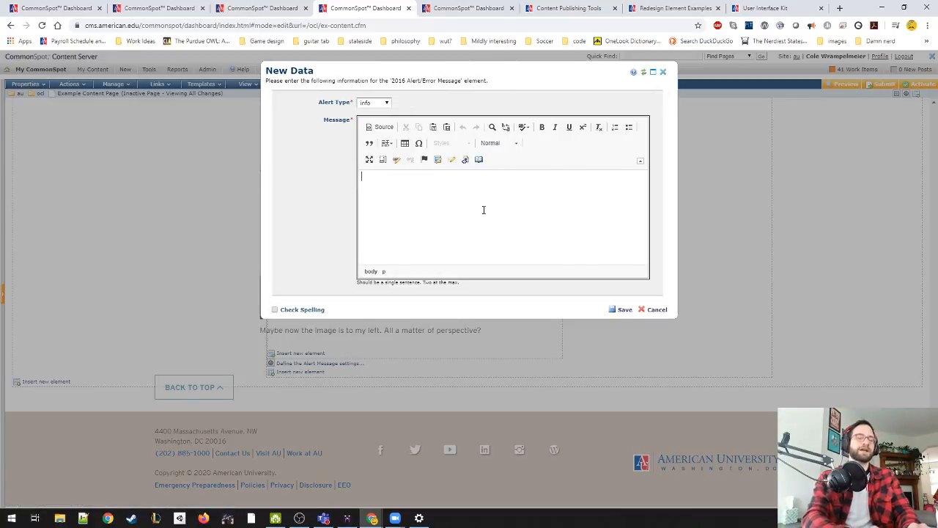
click(387, 104)
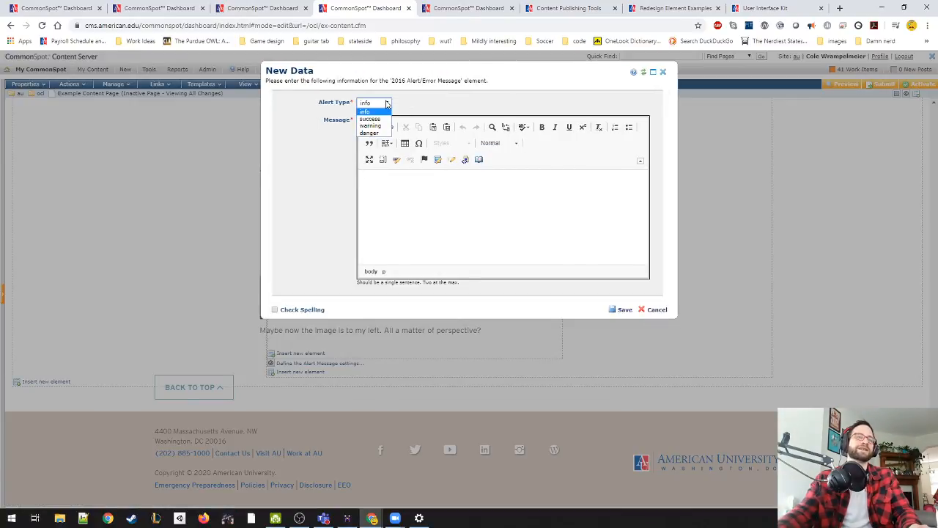
click(386, 103)
drag(563, 75, 565, 94)
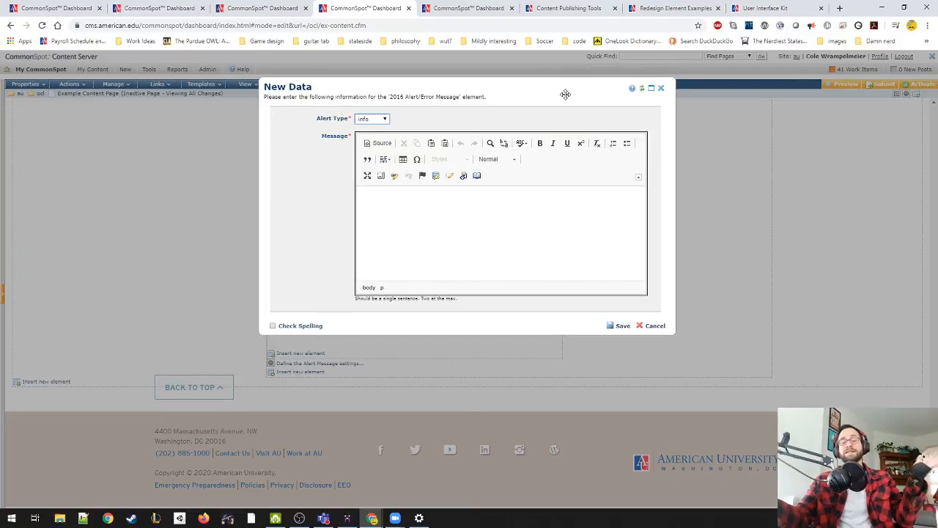
mouse_move(566, 94)
mouse_down()
mouse_move(555, 95)
mouse_move(572, 100)
mouse_up()
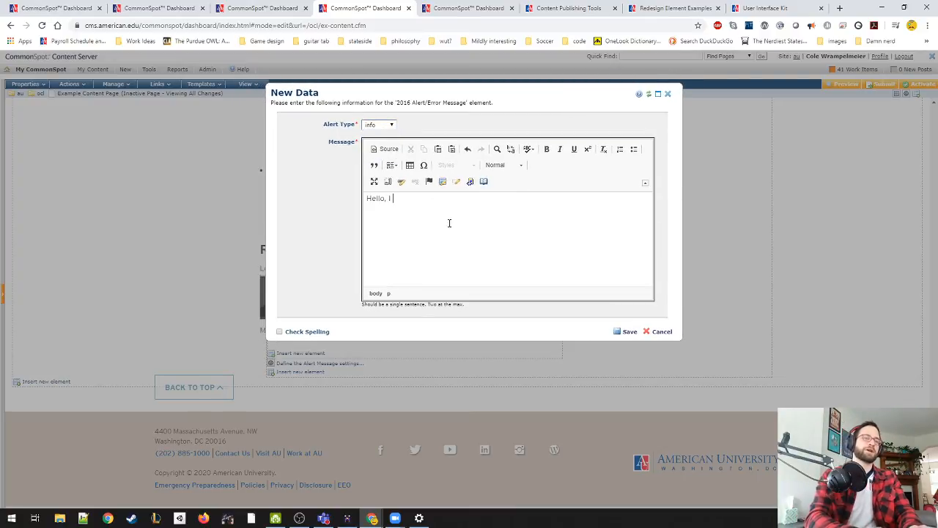
text(information box.)
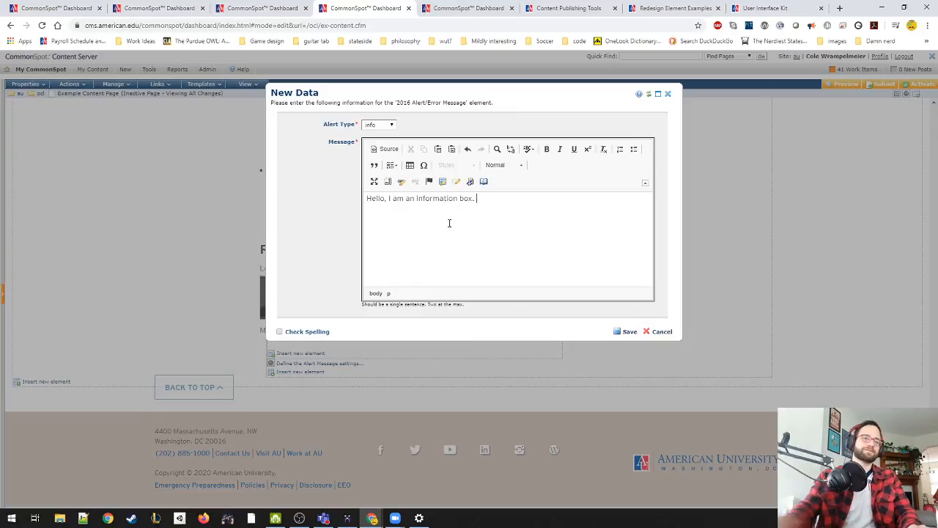
click(628, 332)
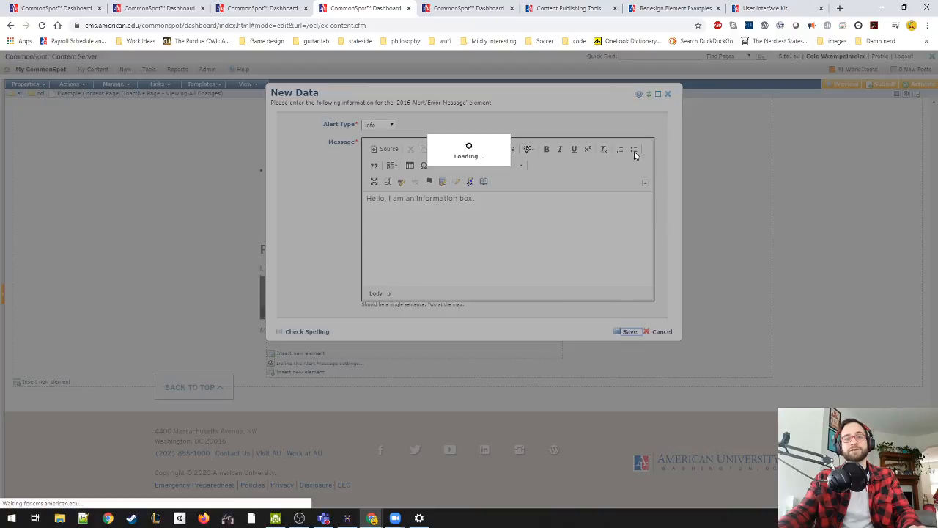
Step: Review the single alert examples on the User Interface Kit page, and return to the Example Content Page
click(660, 8)
scroll(608, 310, down, 1)
scroll(608, 310, down, 3)
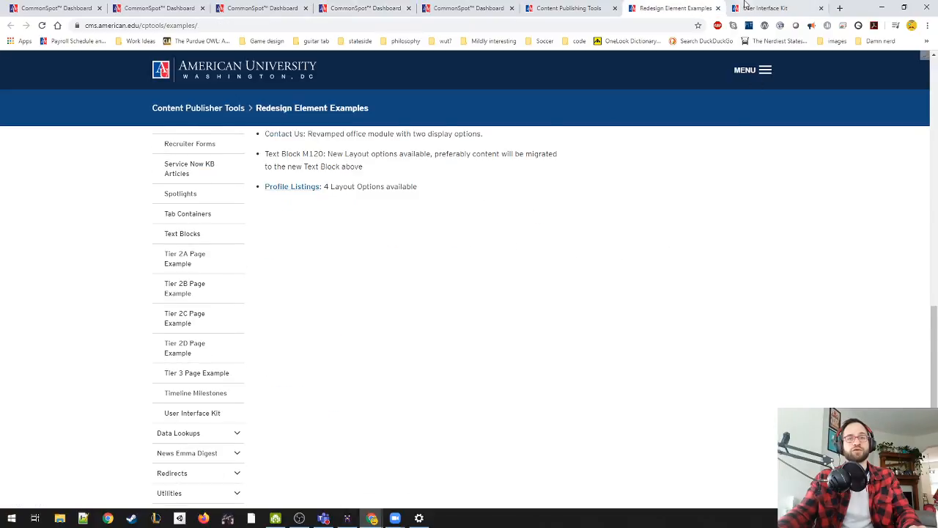
key(ctrl+Tab)
double_click(398, 314)
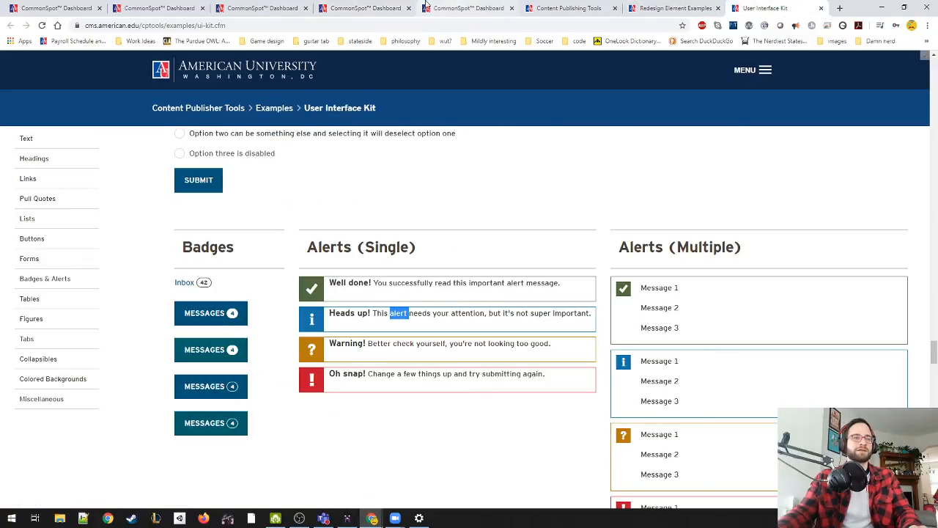
click(565, 7)
click(470, 8)
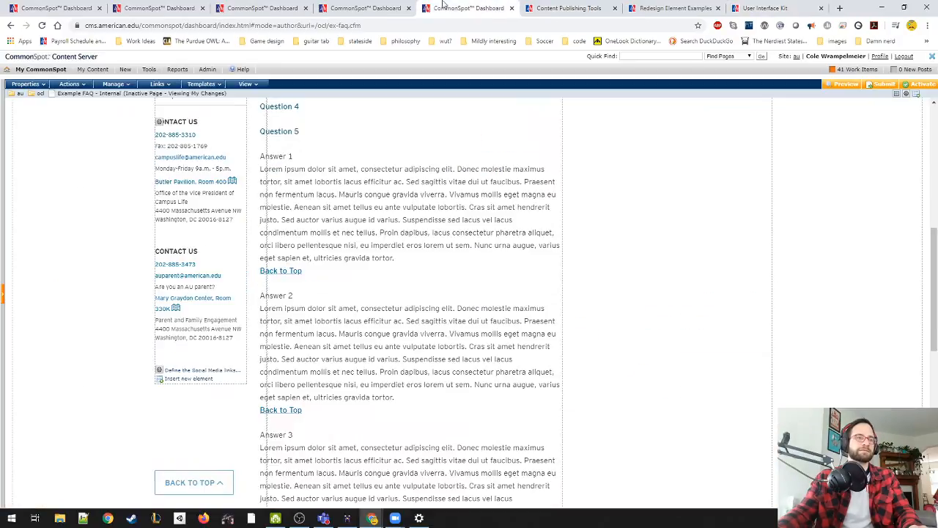
click(366, 8)
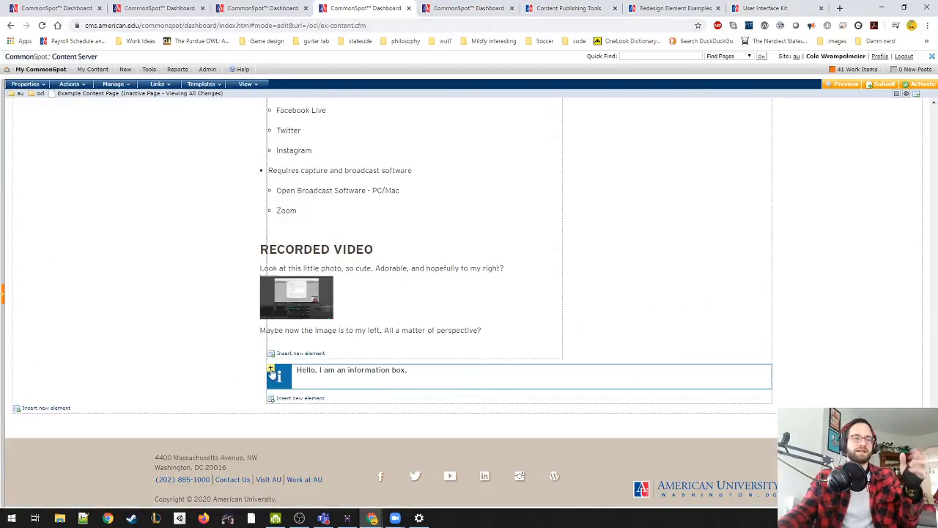
Step: Move the information alert to the top of its container, above the Example Content Page Introduction
click(272, 370)
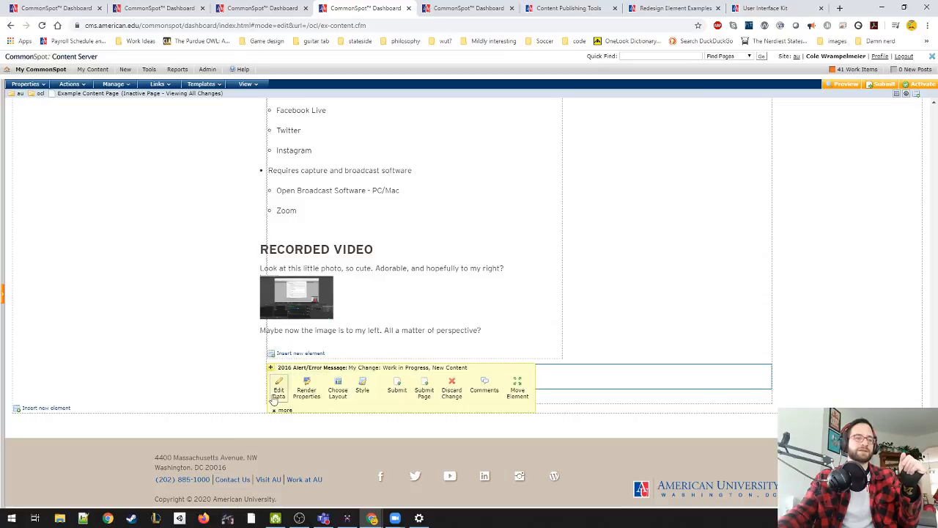
click(279, 409)
click(303, 485)
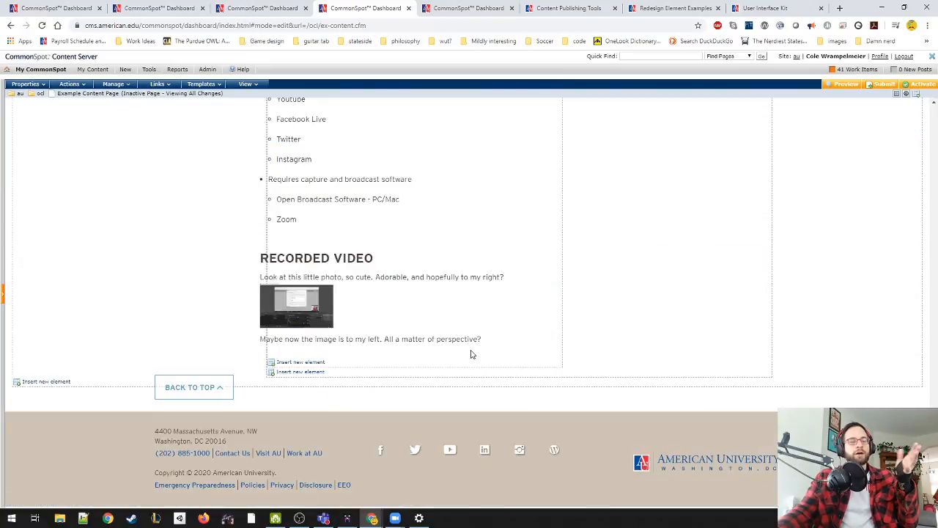
scroll(924, 272, up, 10)
scroll(924, 272, up, 10)
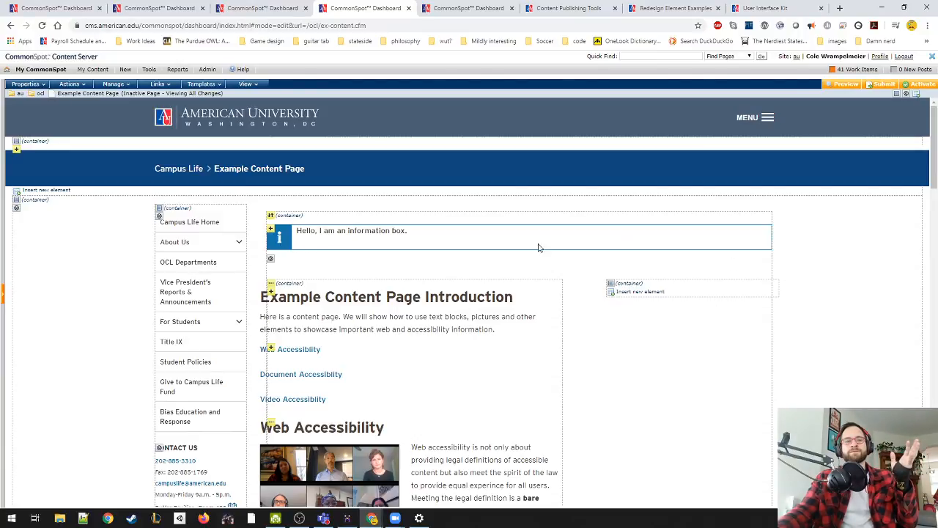
drag(419, 235, 295, 233)
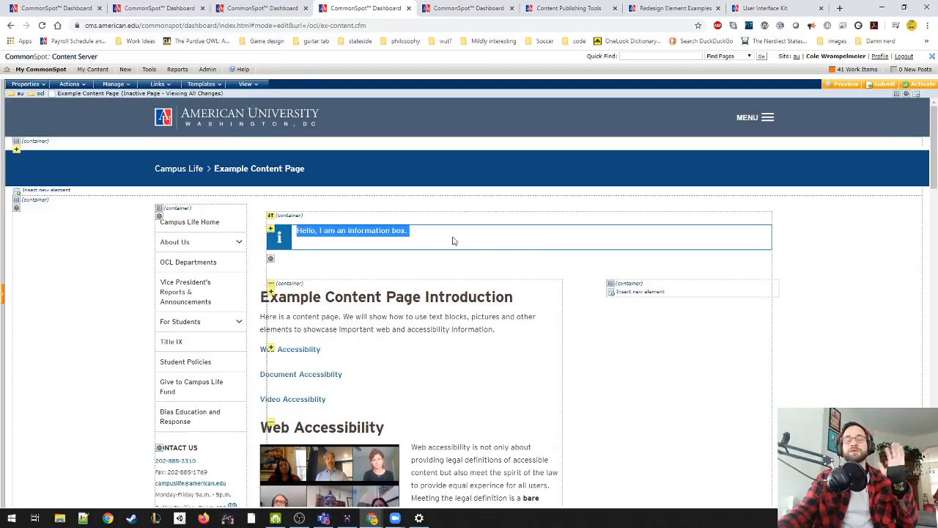
click(851, 295)
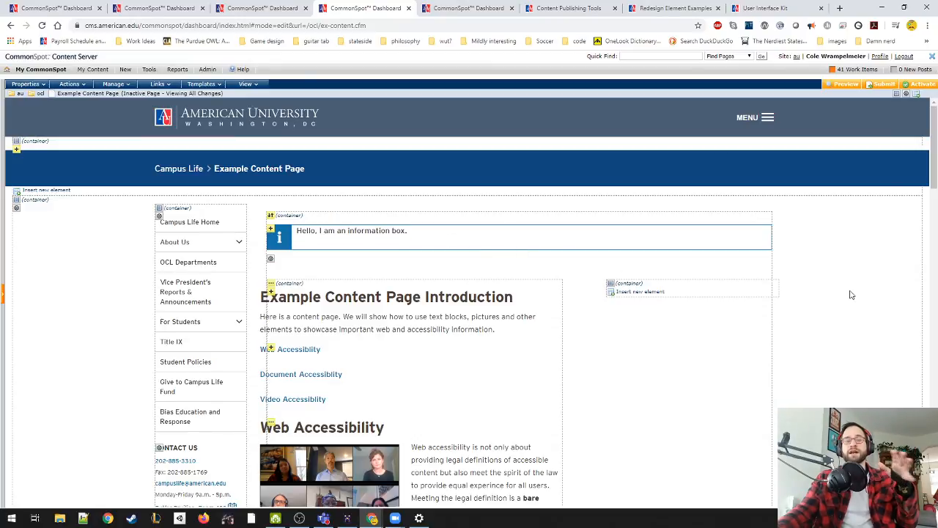
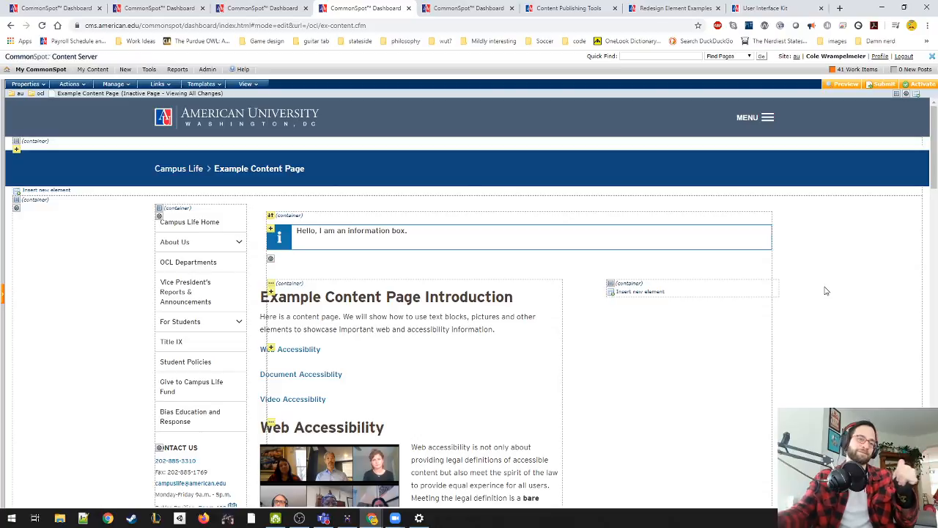
drag(408, 236, 286, 231)
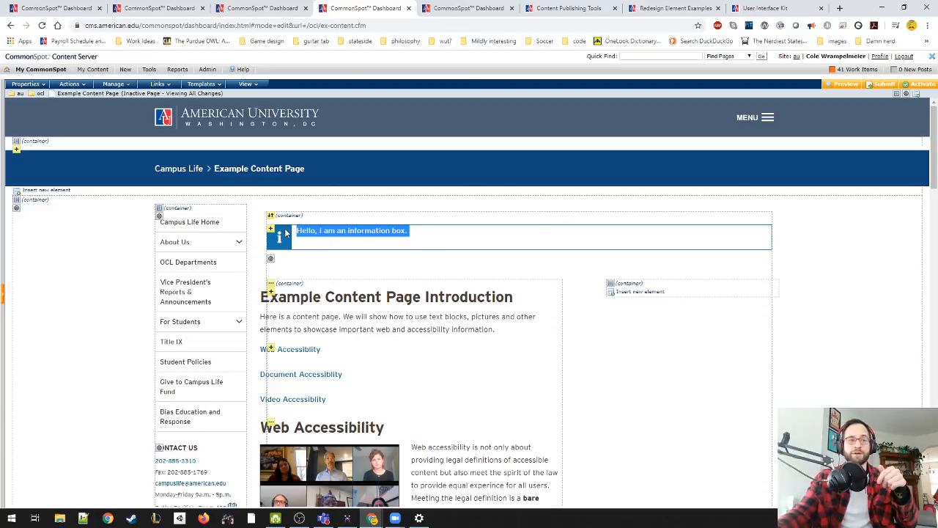
click(517, 251)
drag(408, 236, 347, 233)
click(344, 233)
Step: Insert a 2016 Tabbed Container from the AU 2016 Redesign: Containers category into the outer container below the Recorded Video section
drag(935, 170, 935, 493)
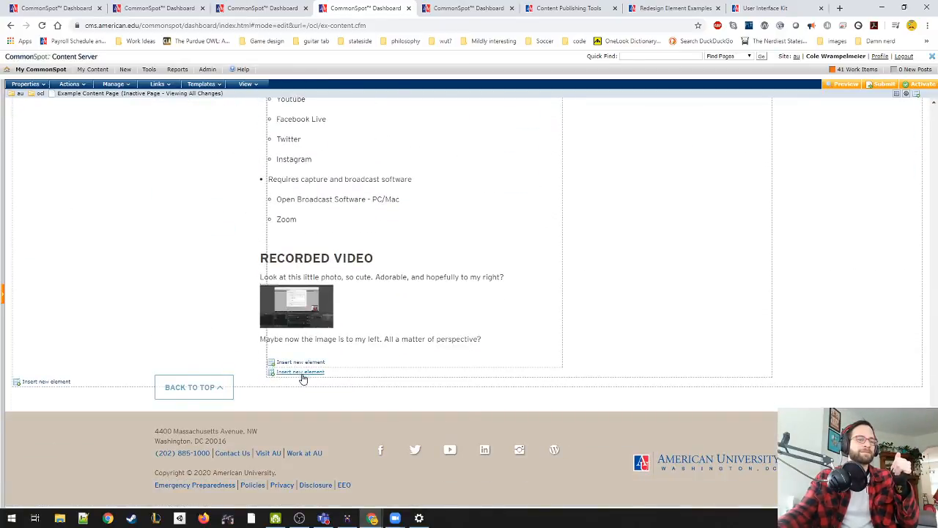
click(301, 373)
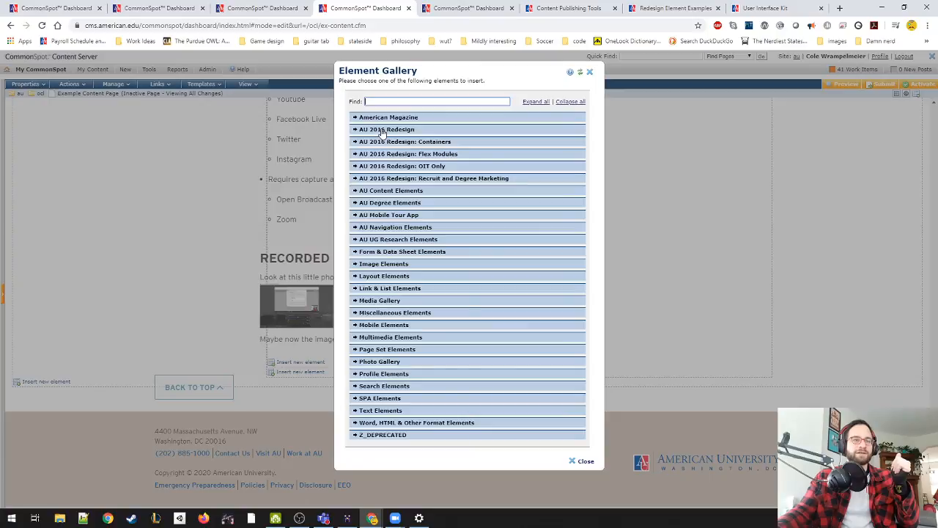
click(385, 142)
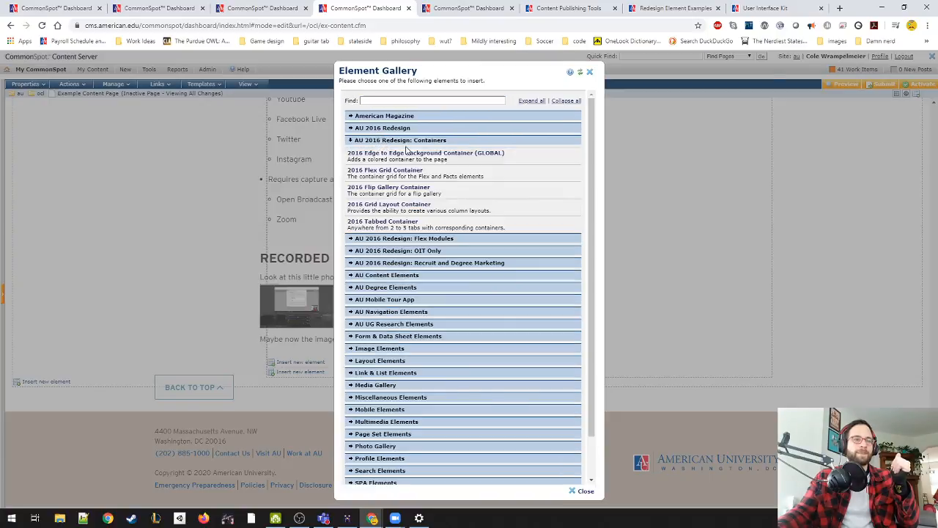
click(402, 226)
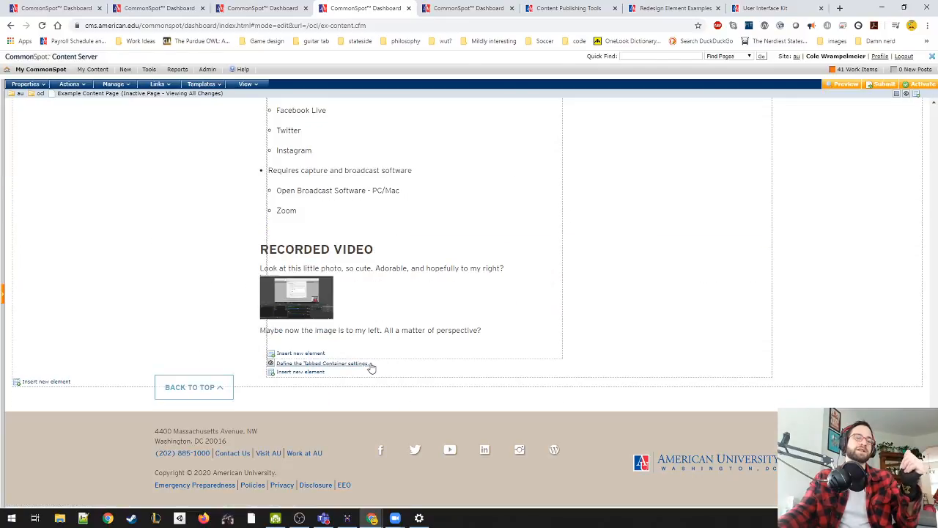
Step: Open the Tabbed Container settings and title the first two tabs "Tab 1 Required" and "Tab 2 Required"
click(369, 365)
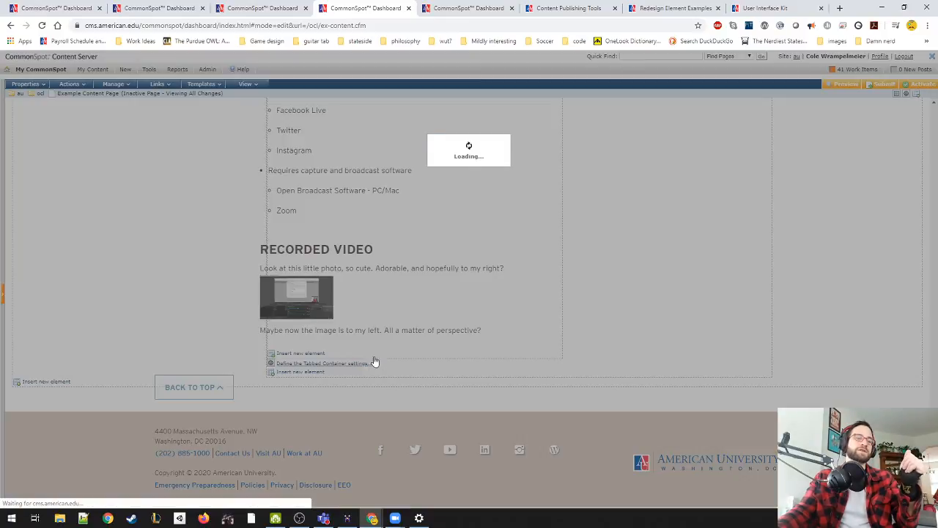
click(425, 104)
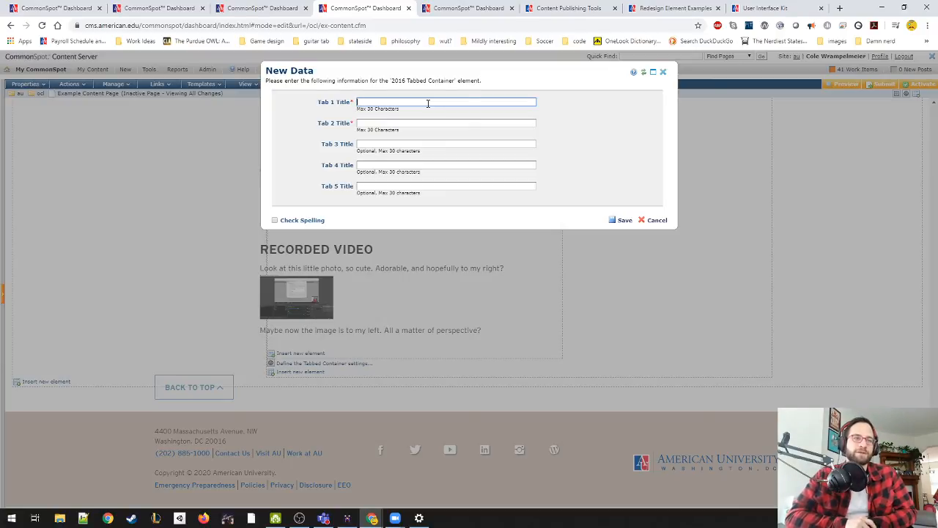
text(Tab 1)
key(Tab)
text(Tab 2)
key(Tab)
text(T)
click(411, 121)
text(Required)
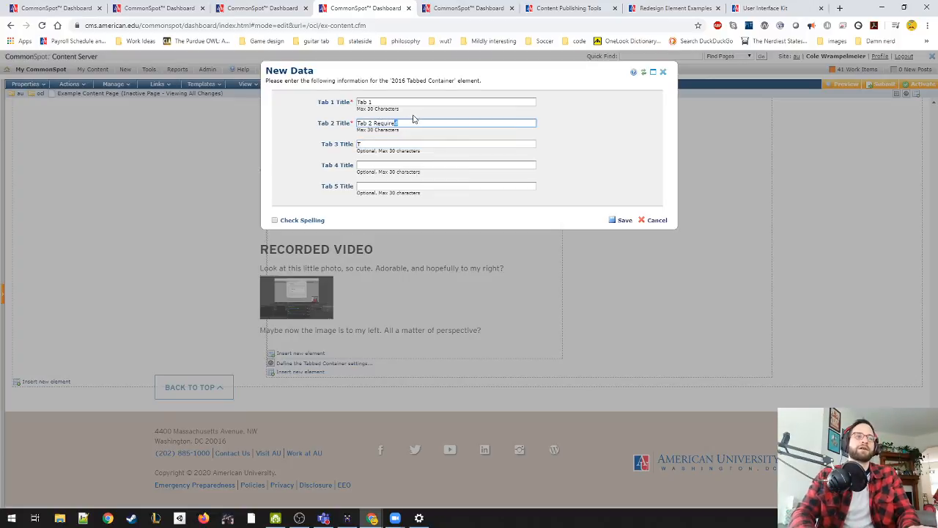
double_click(413, 119)
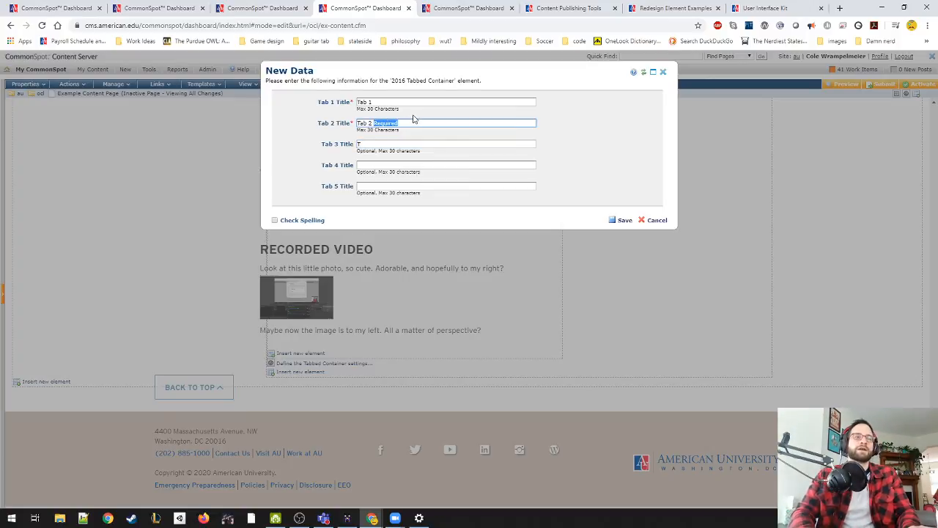
key(ctrl+c)
click(432, 102)
key(ctrl+v)
Step: Title the remaining tabs "Tab 3 Optional", "Tab 4 Optional" and "Tab 5 Optional", and save the tabbed container
click(393, 146)
text(Tab 3 O)
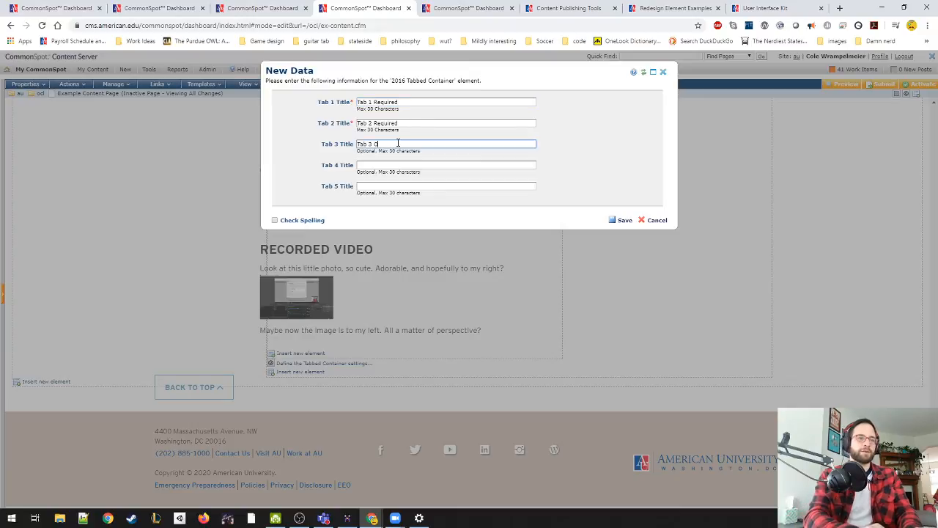
text(ptional)
key(Tab)
text(Tab 4 Optional)
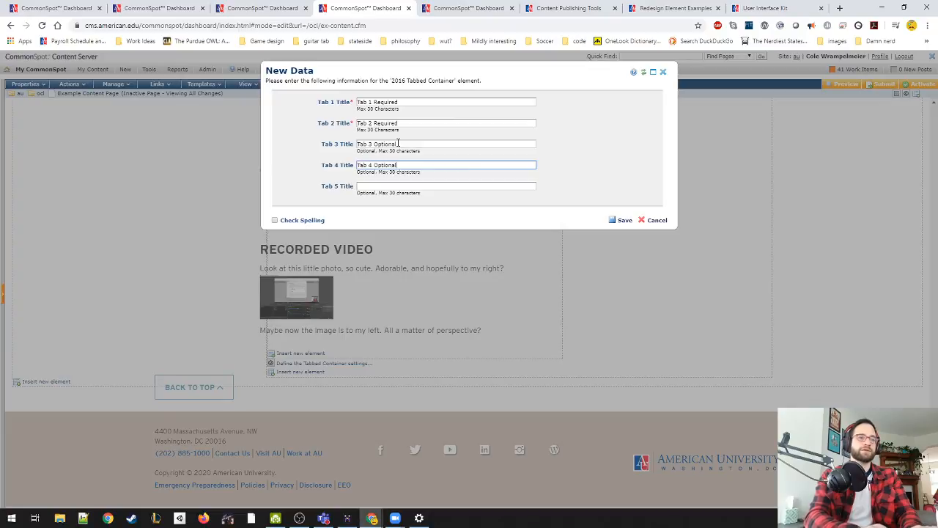
key(Tab)
text(Tab 5)
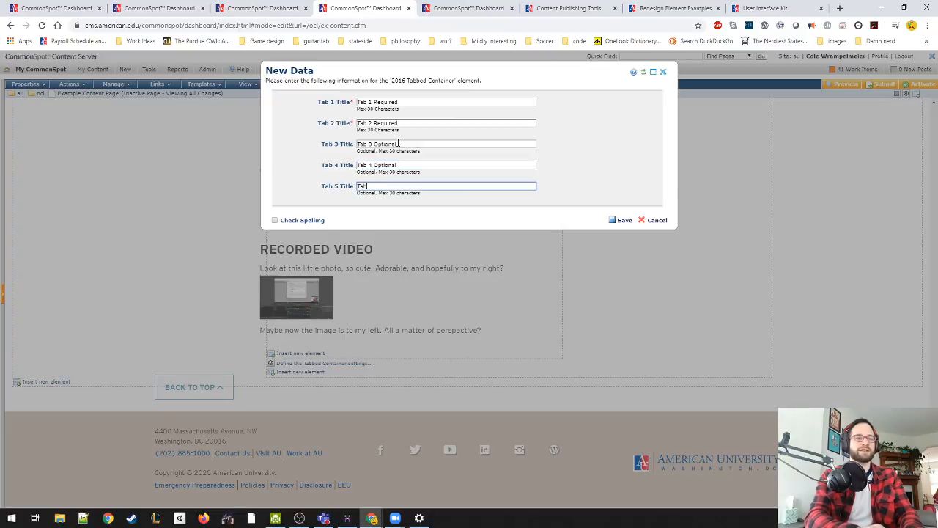
text( Optional)
click(622, 220)
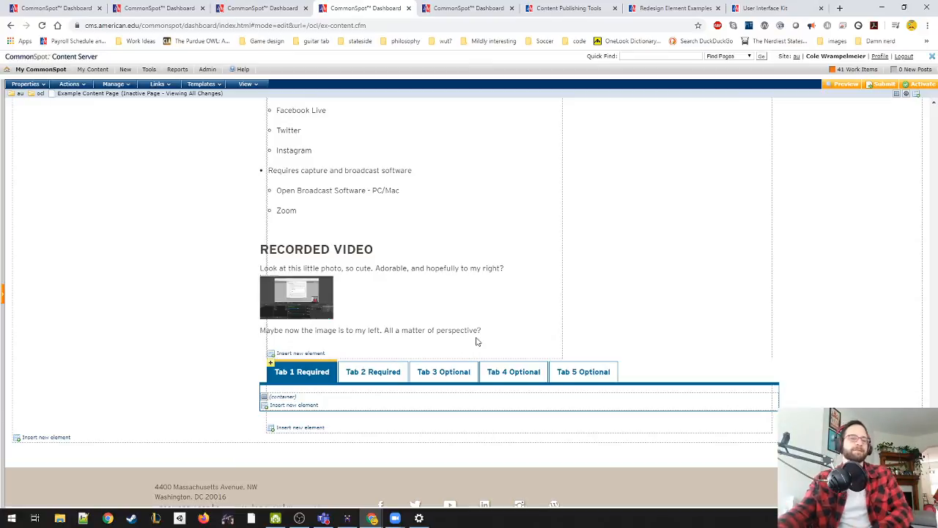
Step: Insert a 2016 Grid Layout Container into Tab 1 and save it with Right Sidebar columns and Default padding
scroll(477, 339, down, 1)
scroll(363, 274, up, 5)
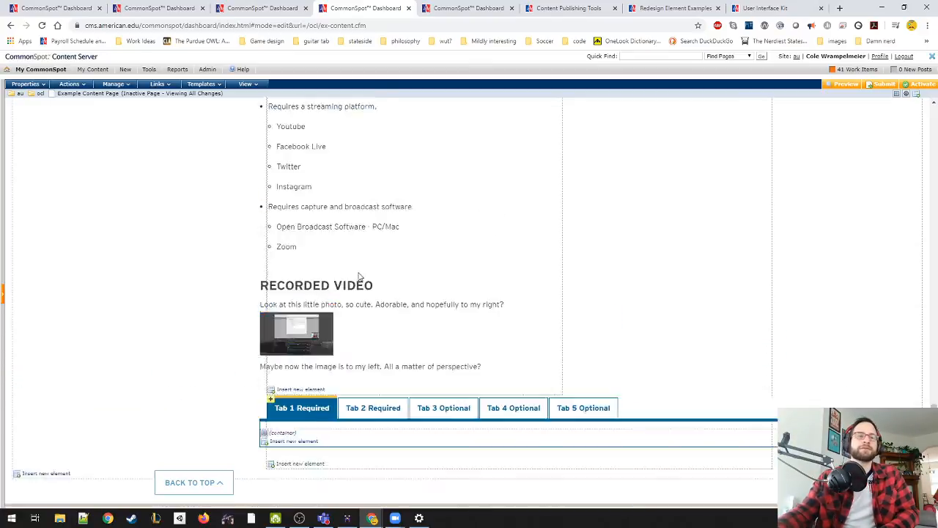
scroll(359, 274, down, 4)
click(291, 398)
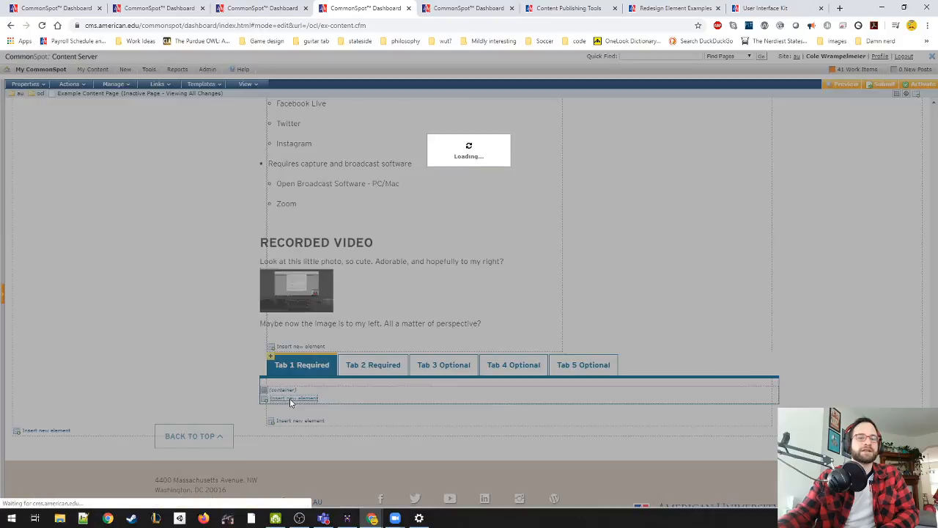
click(413, 144)
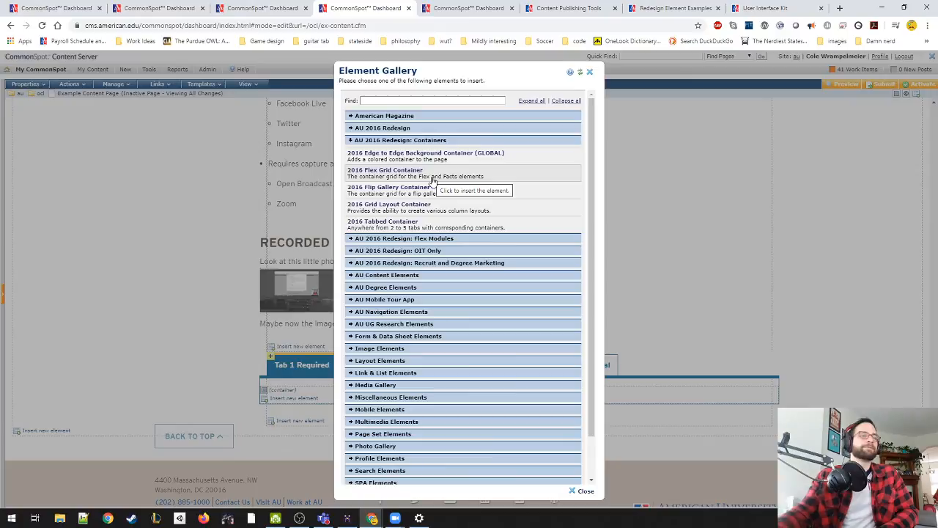
click(409, 221)
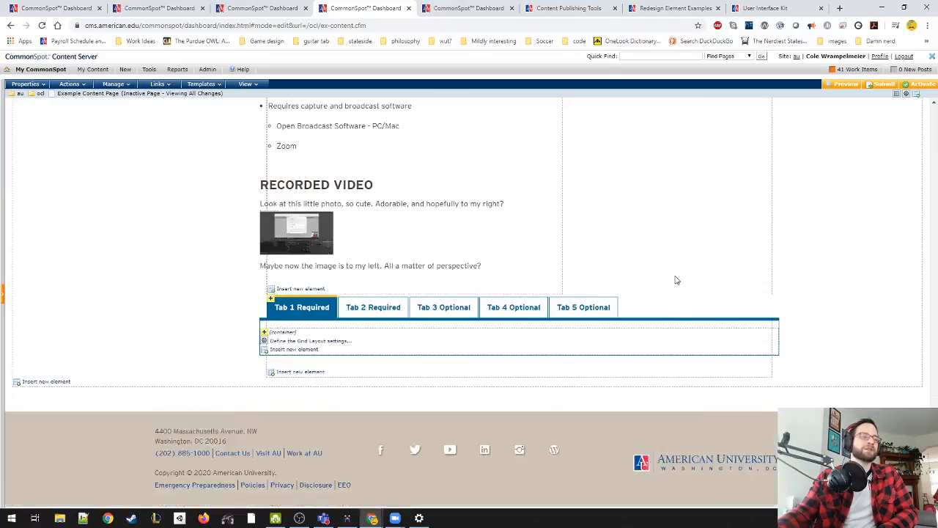
click(340, 341)
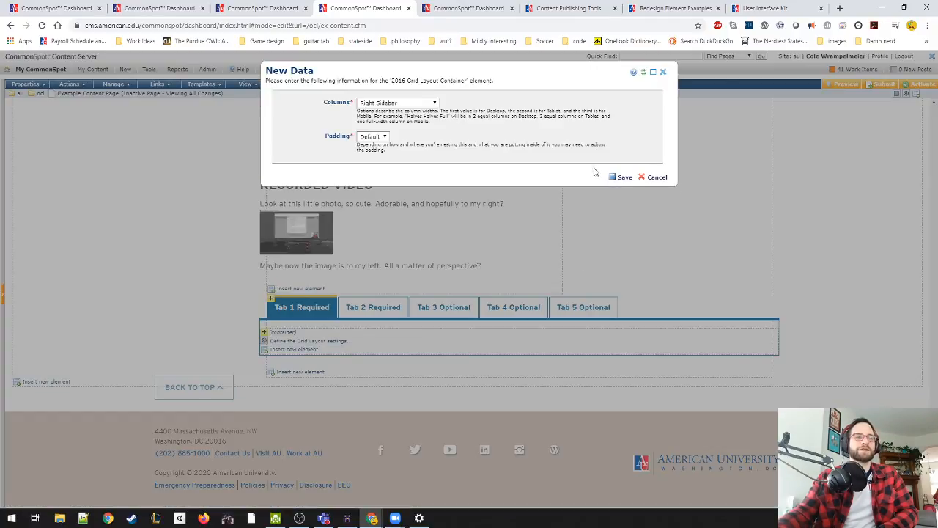
click(621, 178)
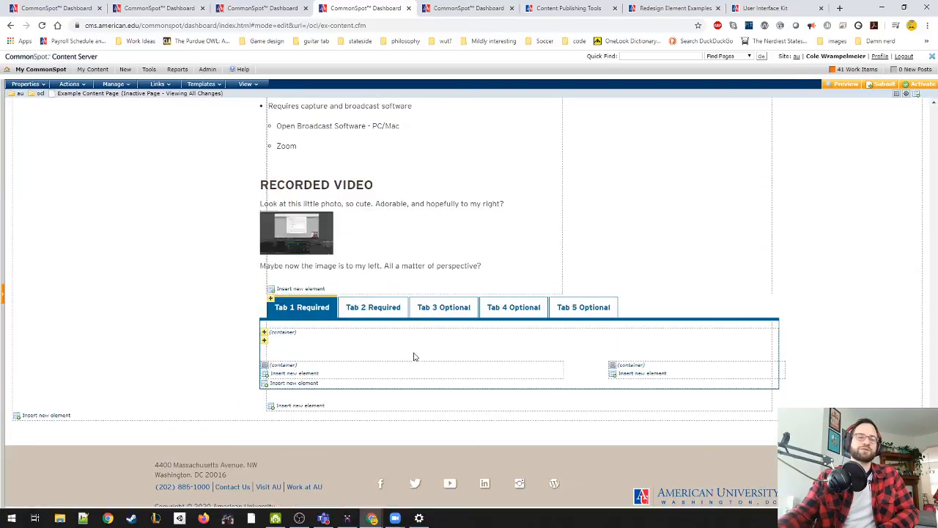
click(316, 374)
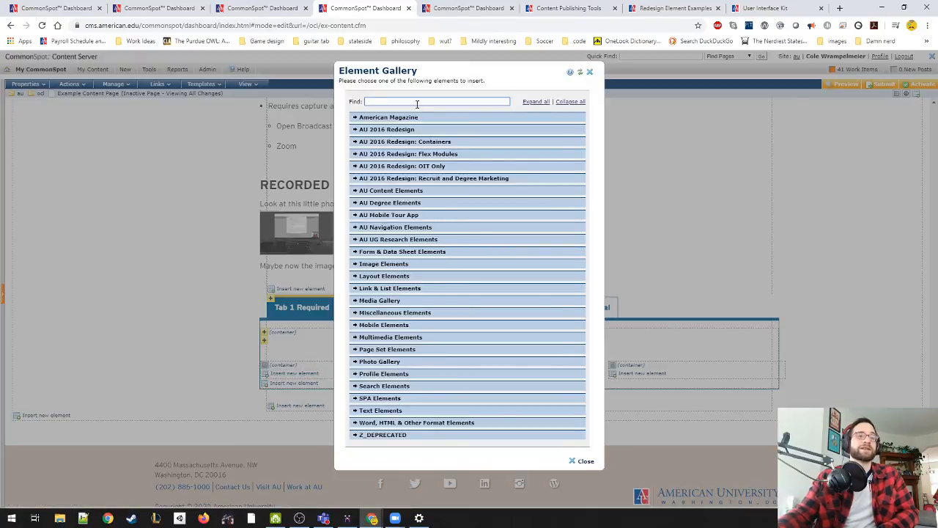
click(417, 102)
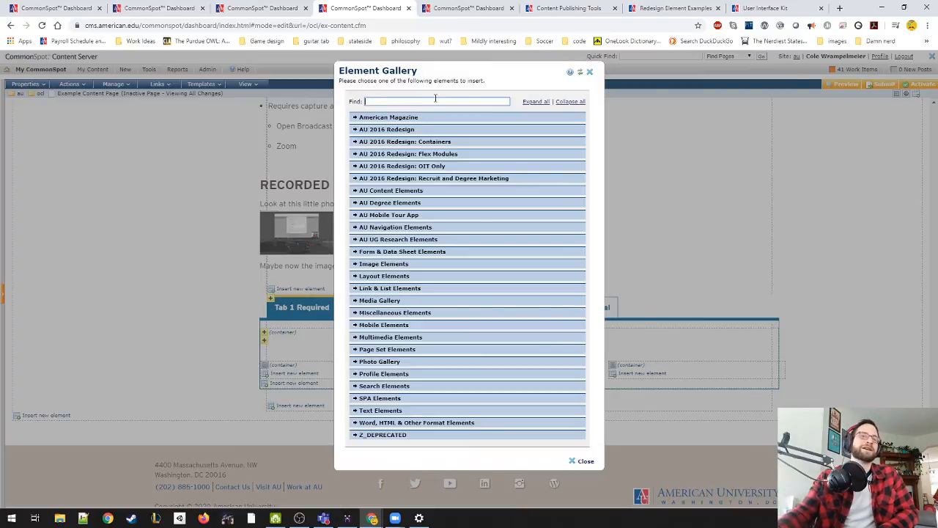
click(590, 72)
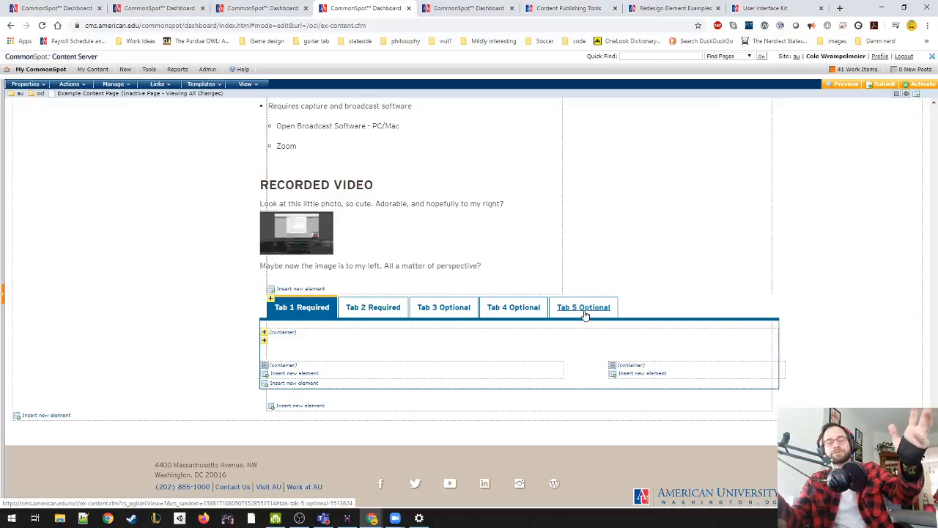
Step: Insert a 2016 Text Block into the grid's main column in Tab 1 and save it with the content "No Sneezing in mic"
click(301, 376)
text(text)
click(573, 426)
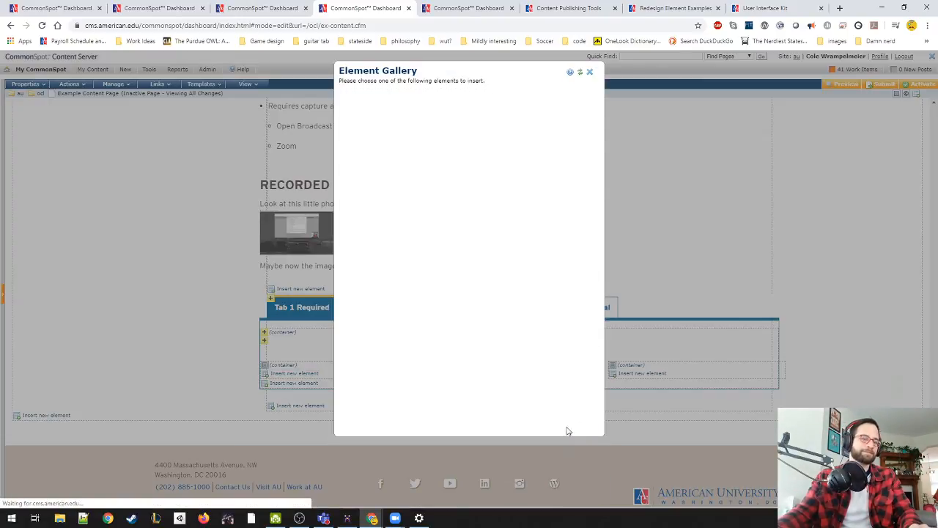
mouse_move(301, 520)
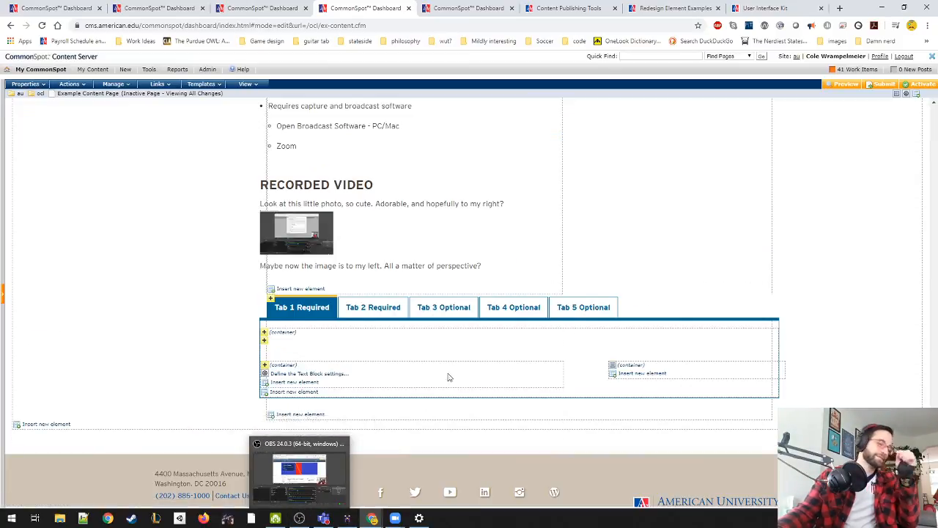
click(330, 375)
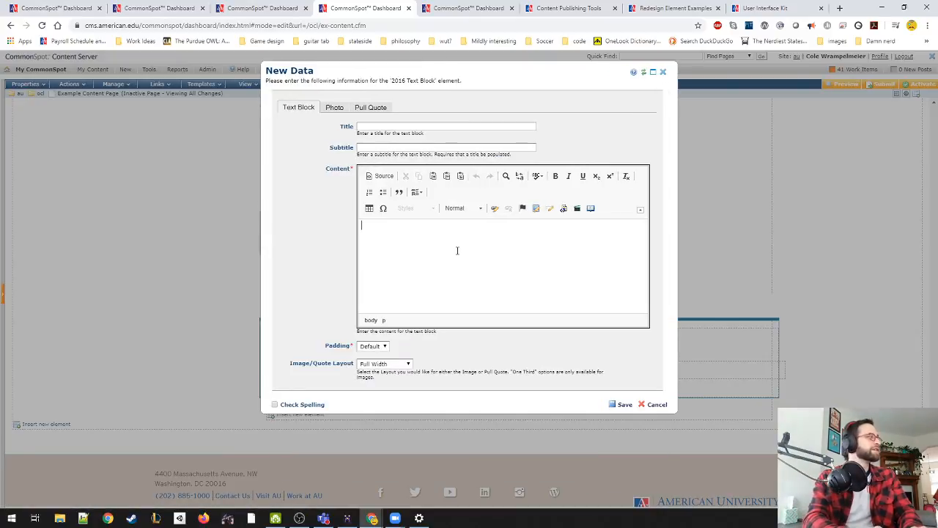
text(No Sneezing in mic)
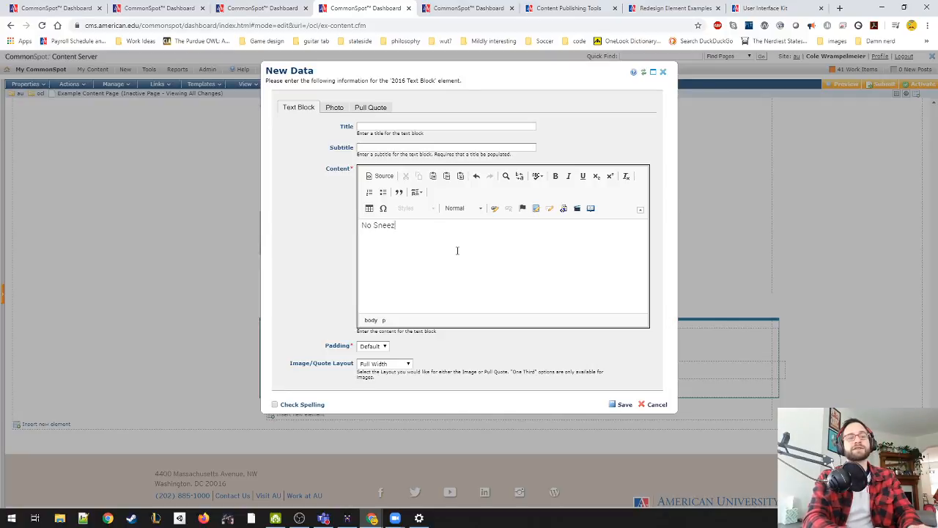
click(623, 405)
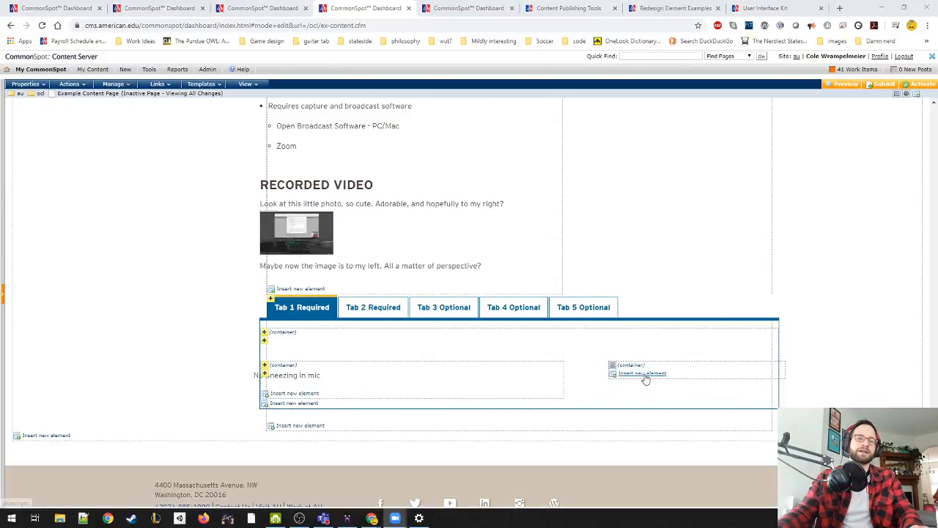
Step: Insert a 2016 Flex Grid Container from the AU 2016 Redesign: Containers category into Tab 1's narrow sidebar column
click(642, 374)
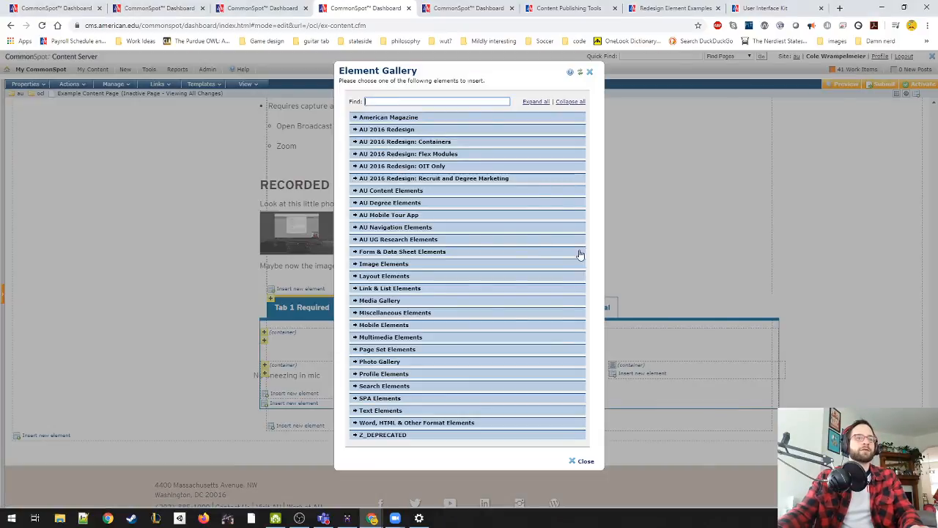
click(358, 154)
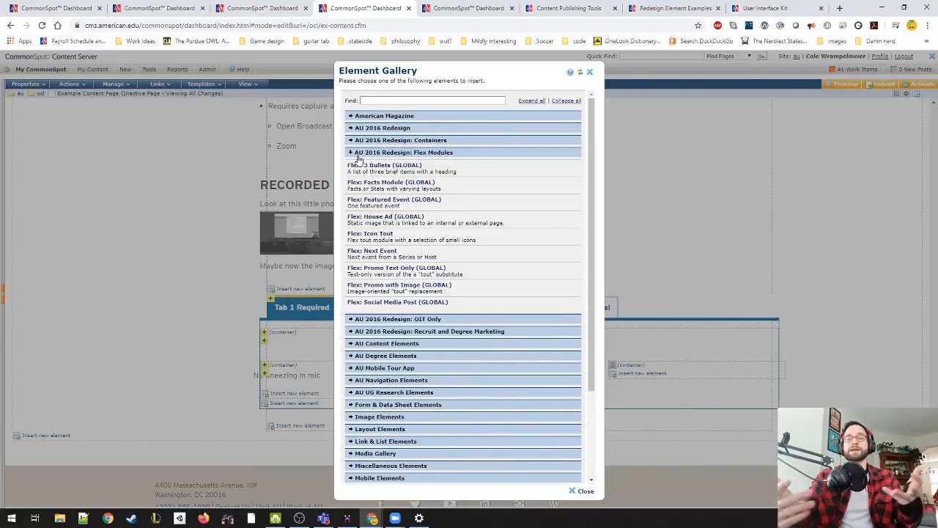
click(358, 154)
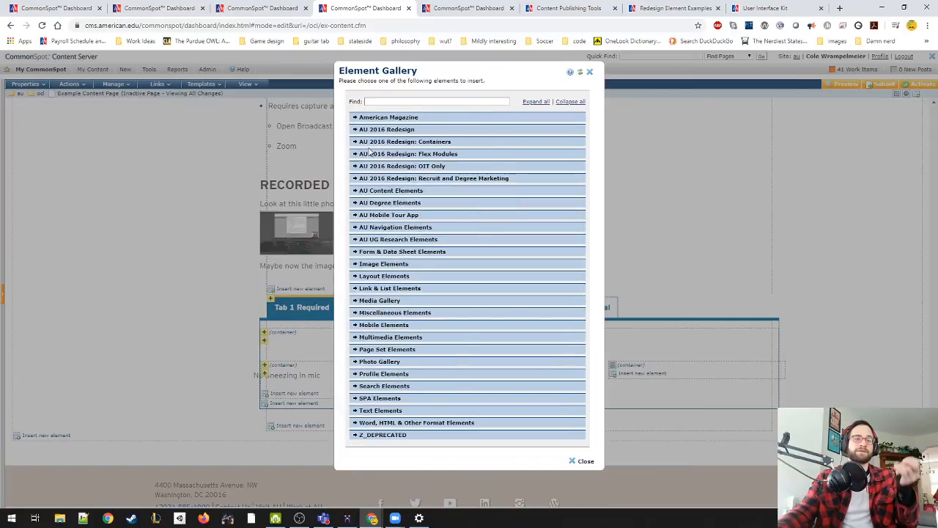
click(371, 143)
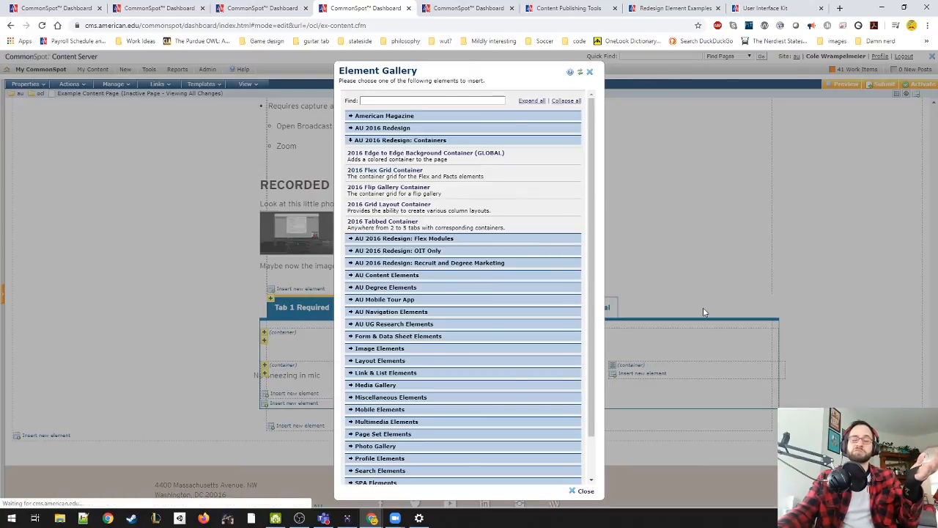
key(Escape)
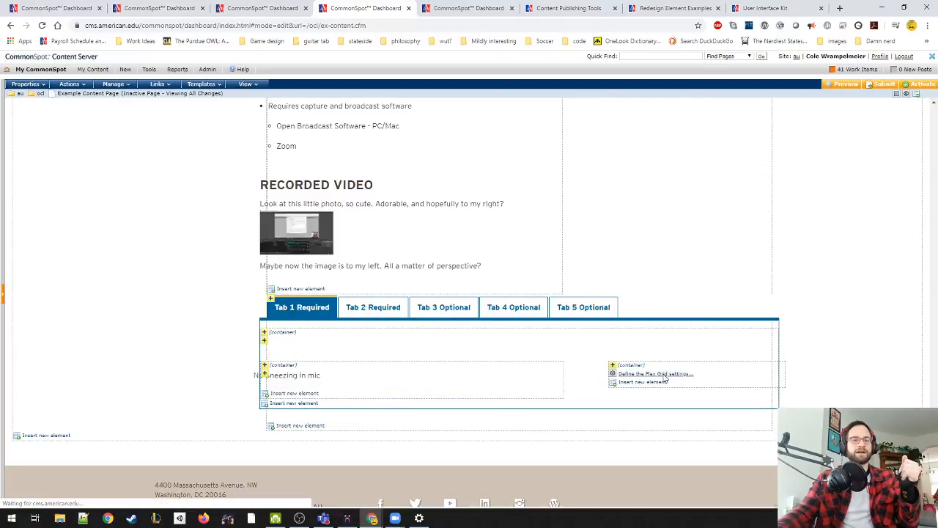
Step: Set the Flex Grid Container's number of boxes to 1 and save its settings
click(665, 378)
click(388, 124)
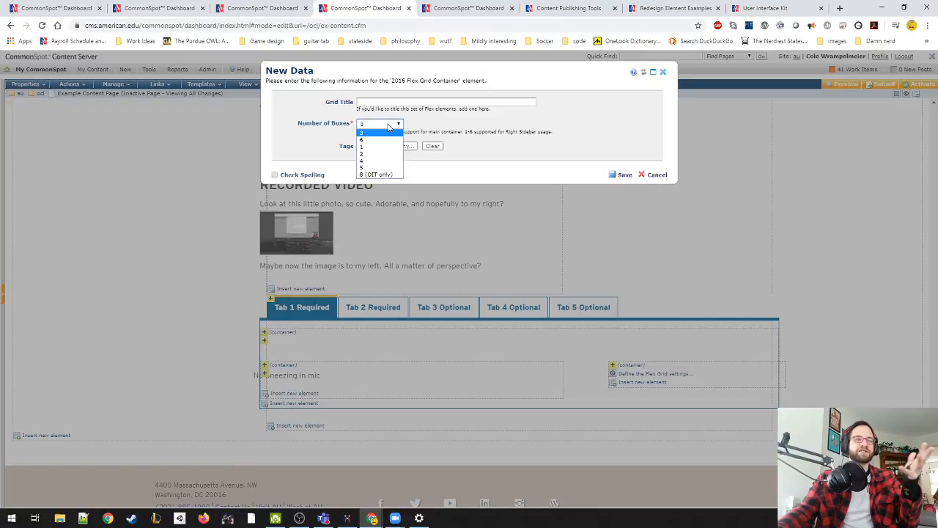
click(375, 150)
click(623, 176)
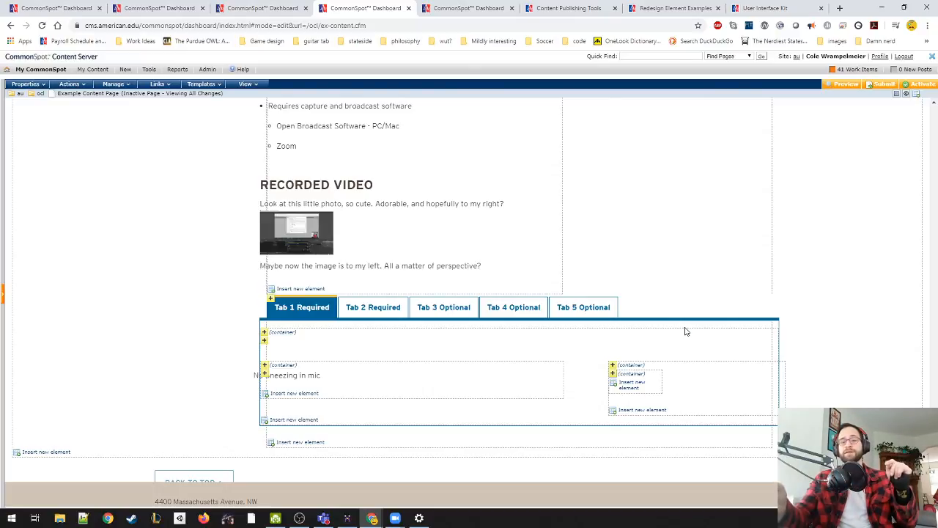
Step: Examine the Flex Grid Container's data settings and the Text Block's layout options without changing either
click(613, 375)
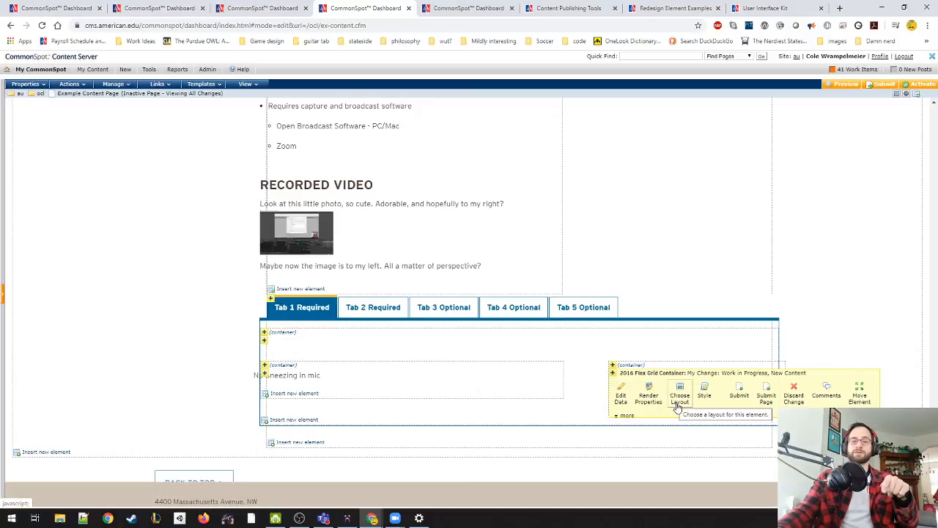
click(623, 398)
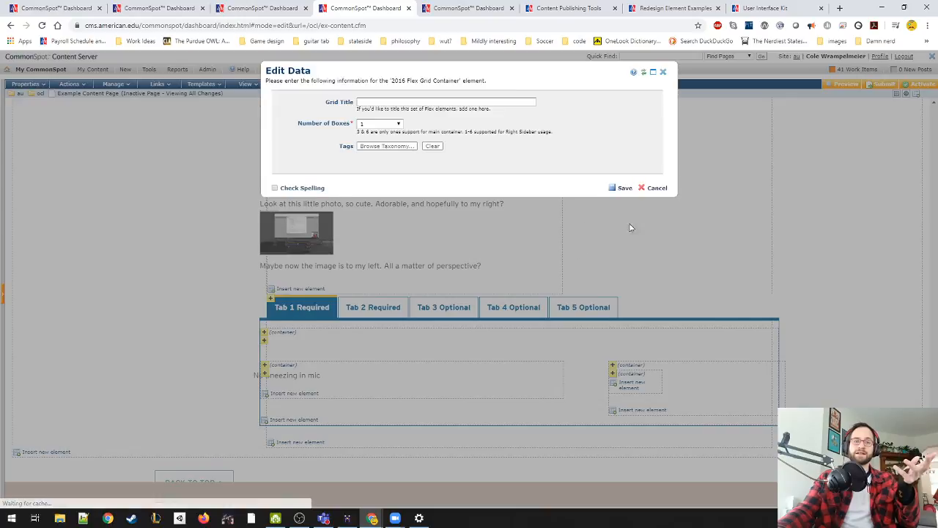
click(659, 174)
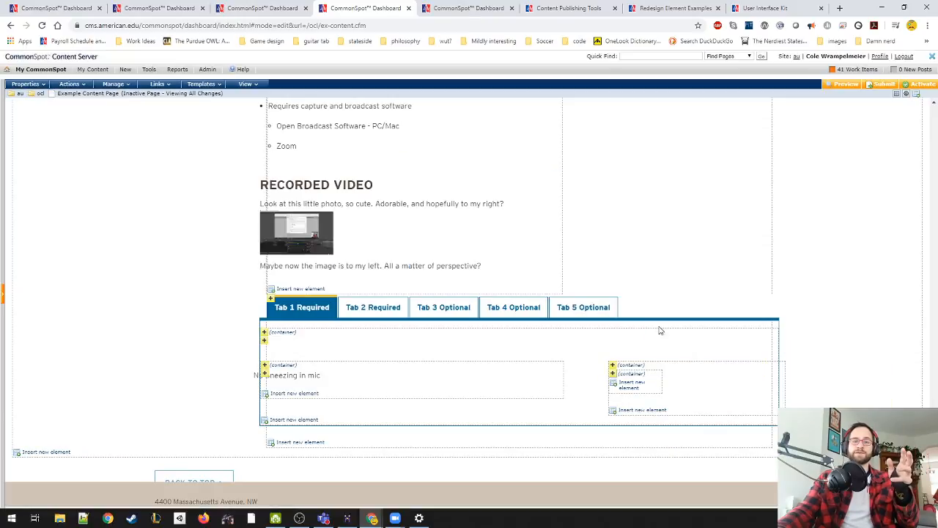
click(265, 374)
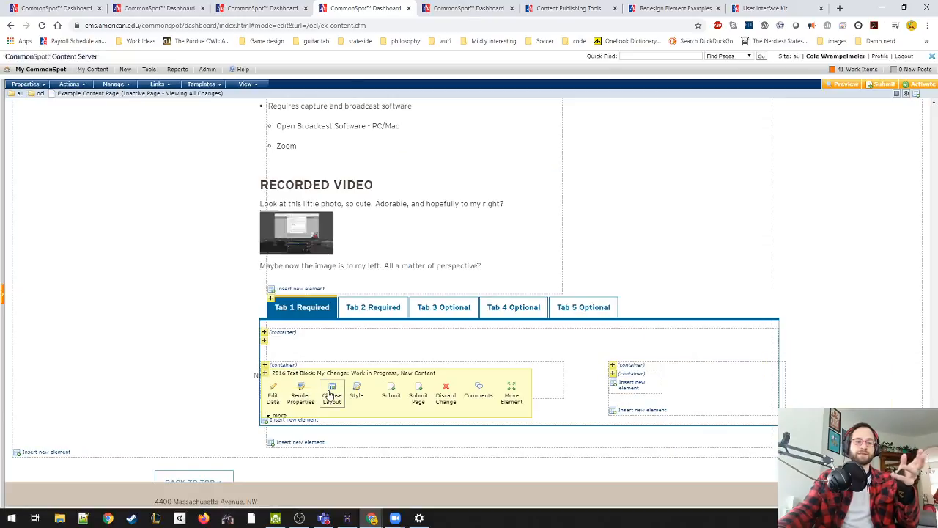
click(424, 383)
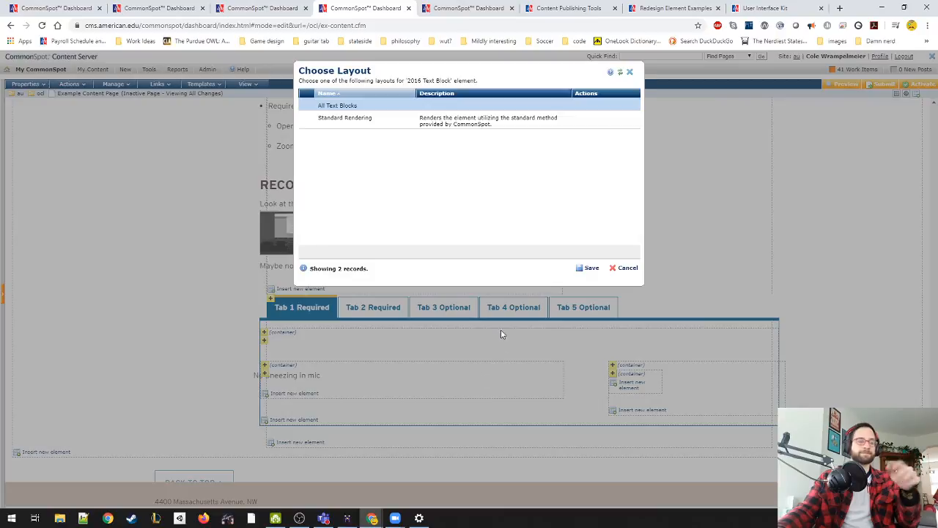
click(626, 268)
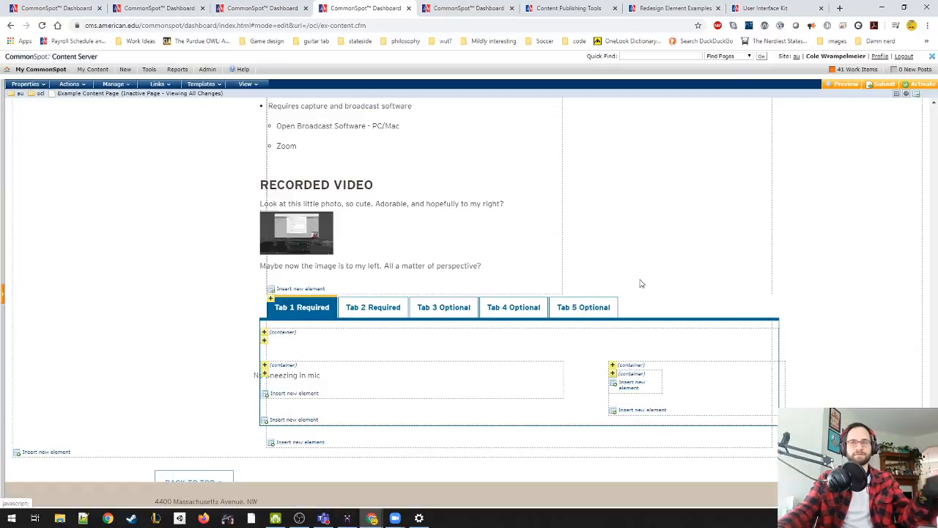
Step: Apply the "Flex Grid for Right Sidebar" layout to the Flex Grid Container in Tab 1
click(614, 375)
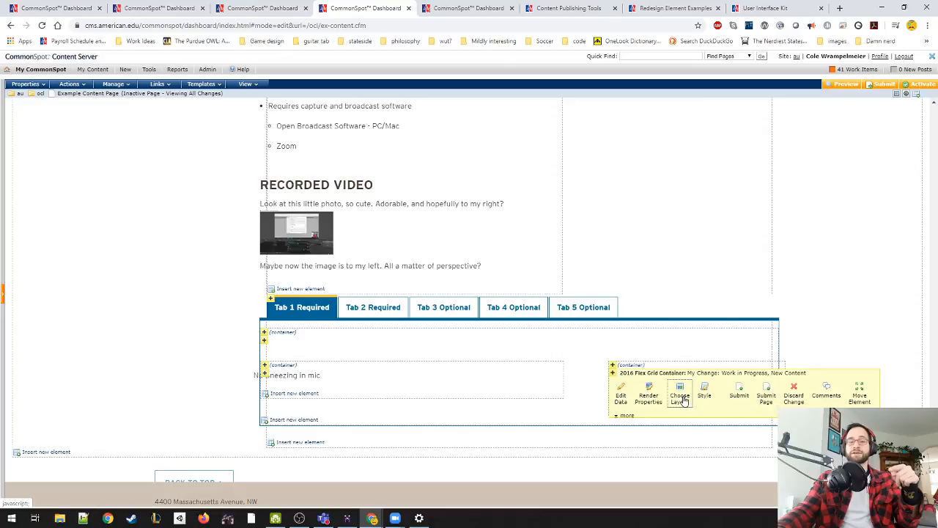
click(681, 398)
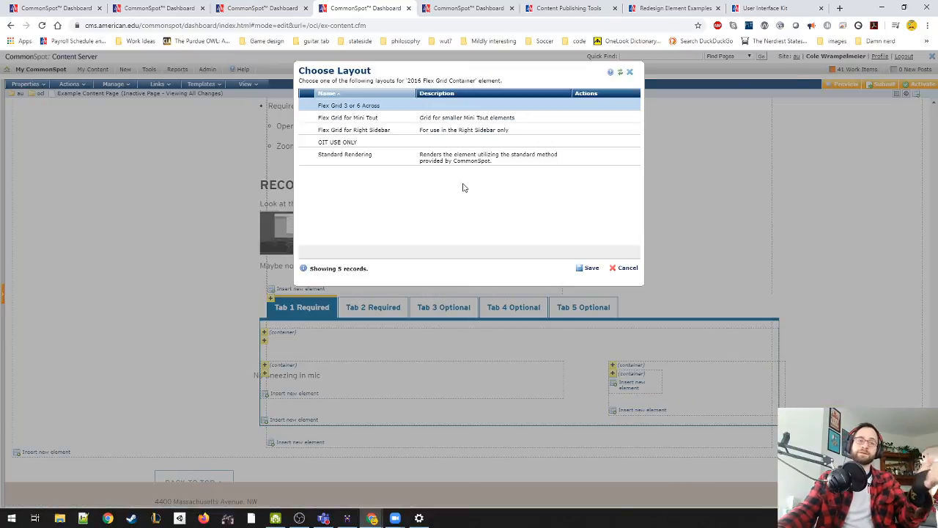
click(436, 141)
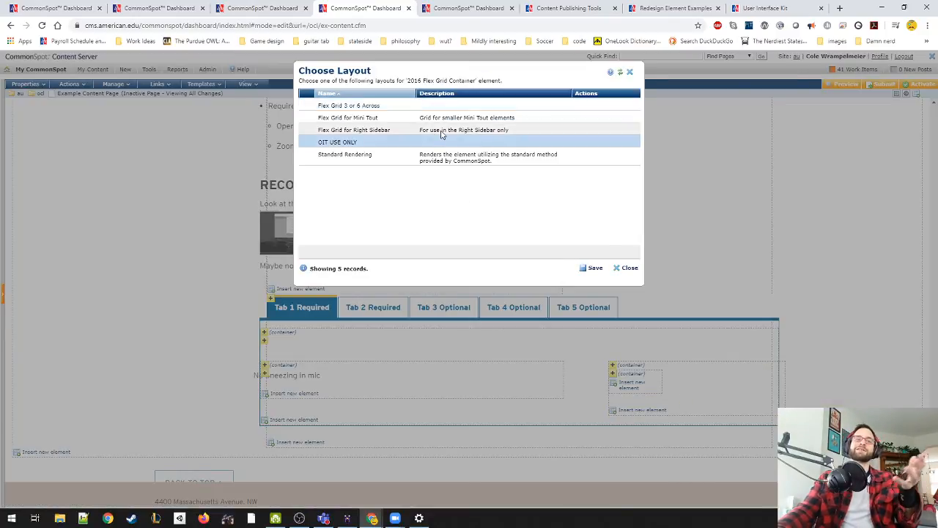
click(439, 130)
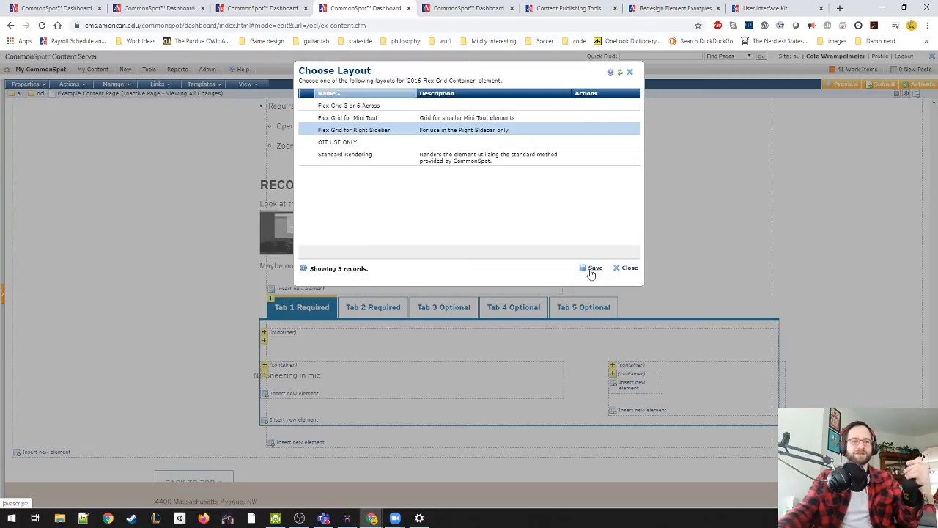
click(594, 269)
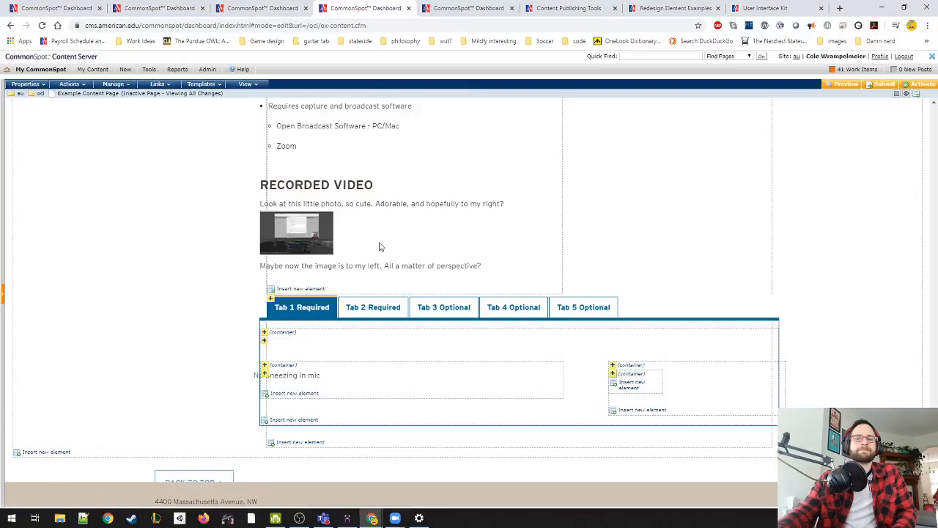
scroll(601, 283, up, 20)
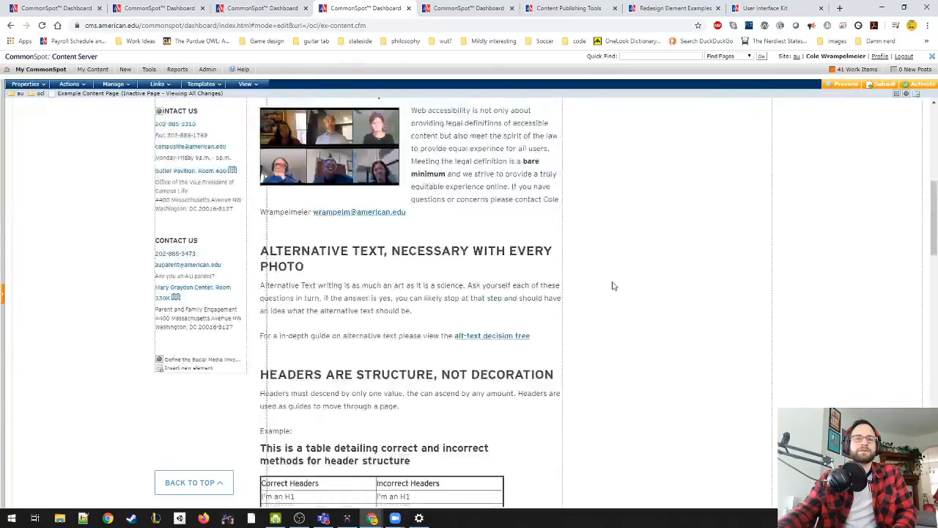
scroll(614, 286, down, 5)
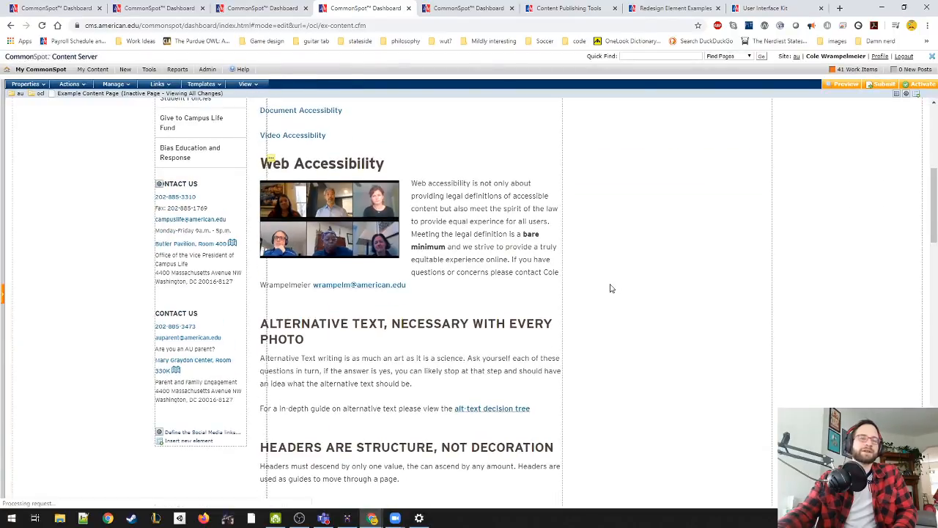
scroll(612, 289, down, 20)
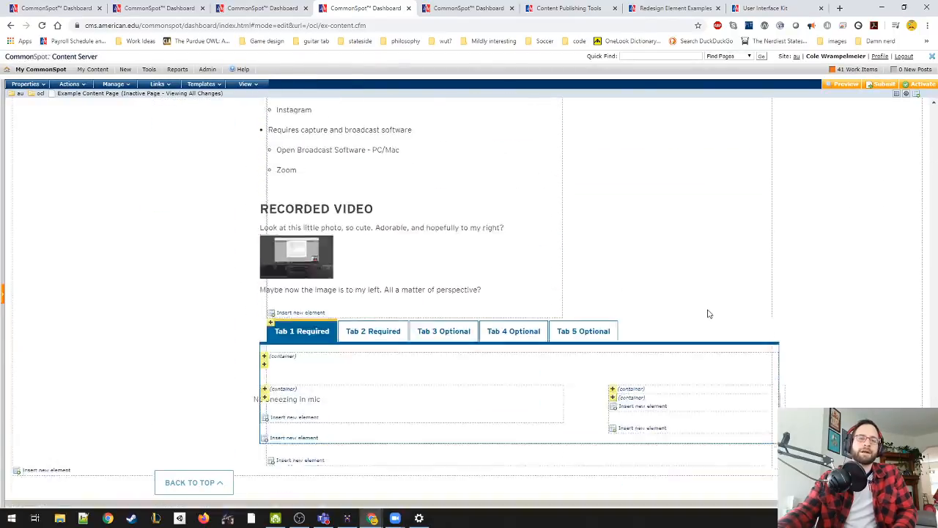
Step: Insert a Flex: Promo Text Only (GLOBAL) element from the AU 2016 Redesign: Flex Modules category into Tab 1's Flex Grid Container
click(643, 319)
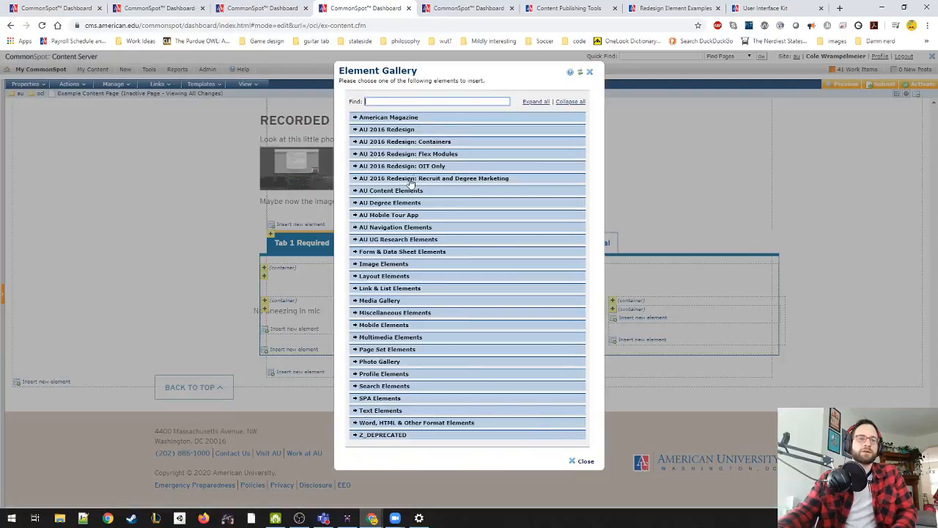
click(408, 155)
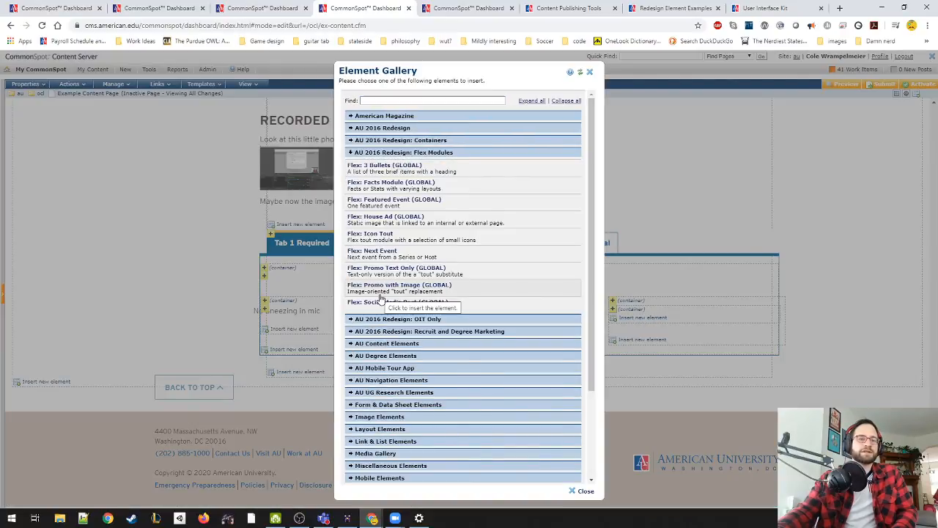
click(374, 272)
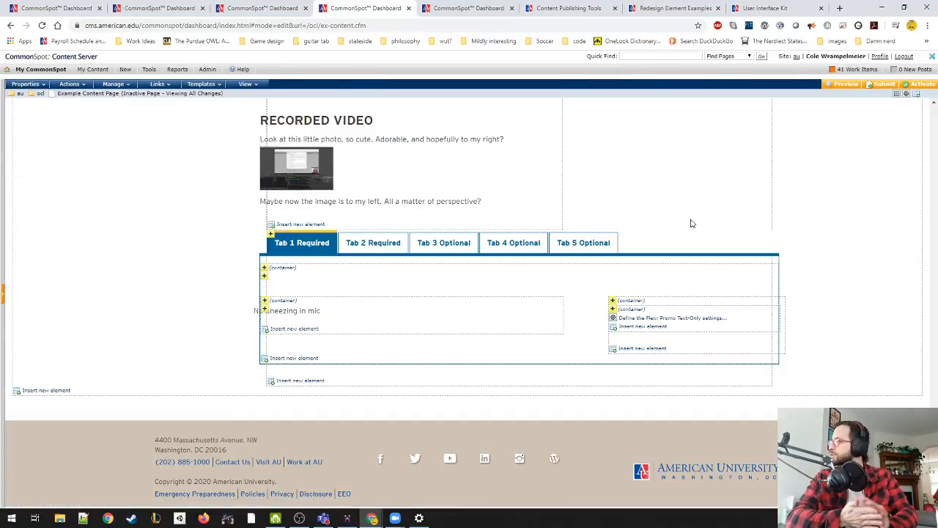
Step: Give the promo element the title "Flex Promo Text" and the content "I'm some text", and save it
click(698, 318)
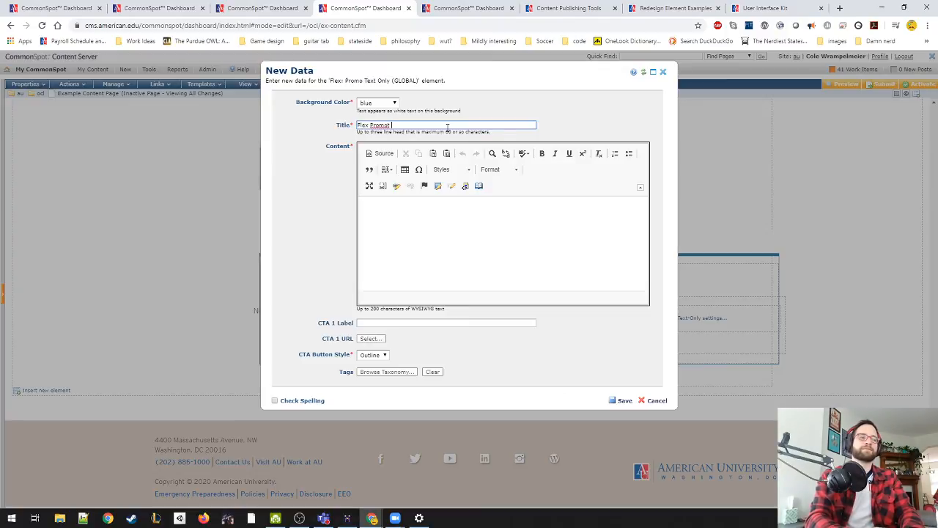
click(459, 203)
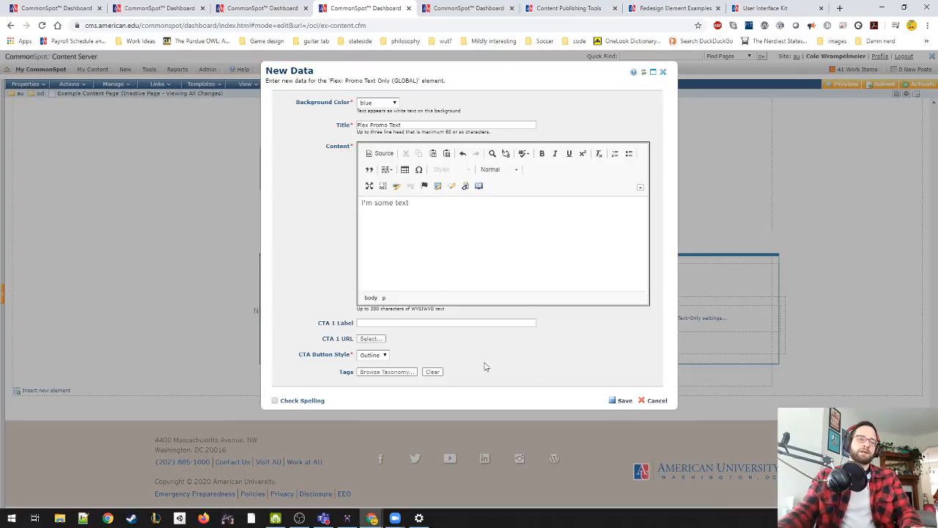
click(623, 400)
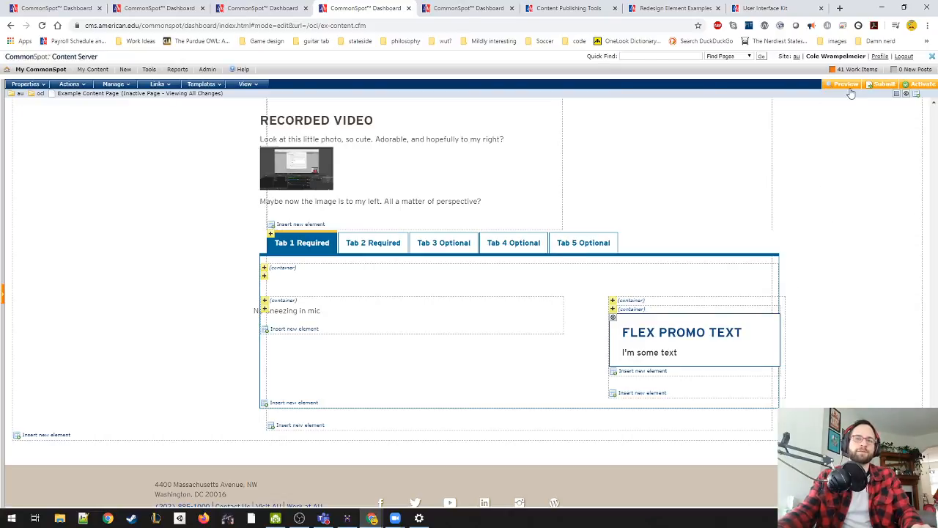
Step: Preview the page to check how the text block and the promo box align inside Tab 1, then return to editing
click(847, 85)
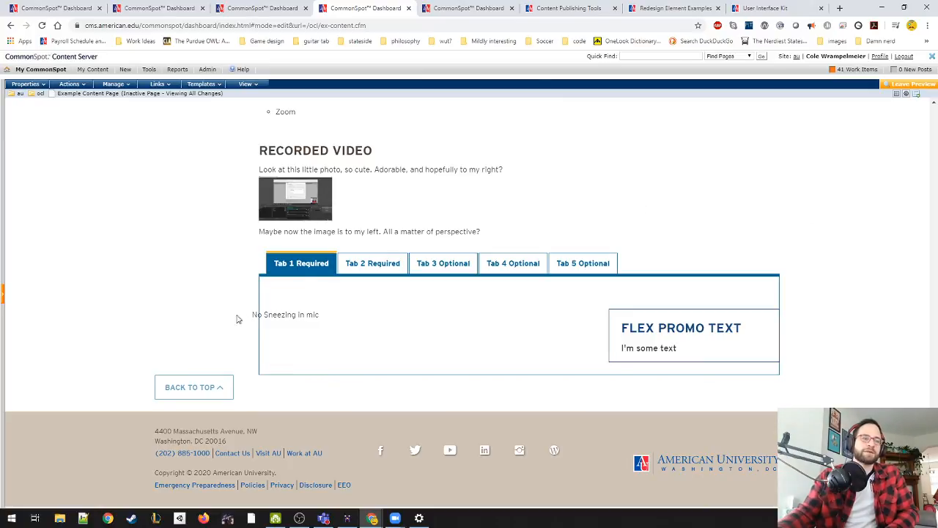
drag(251, 317, 359, 322)
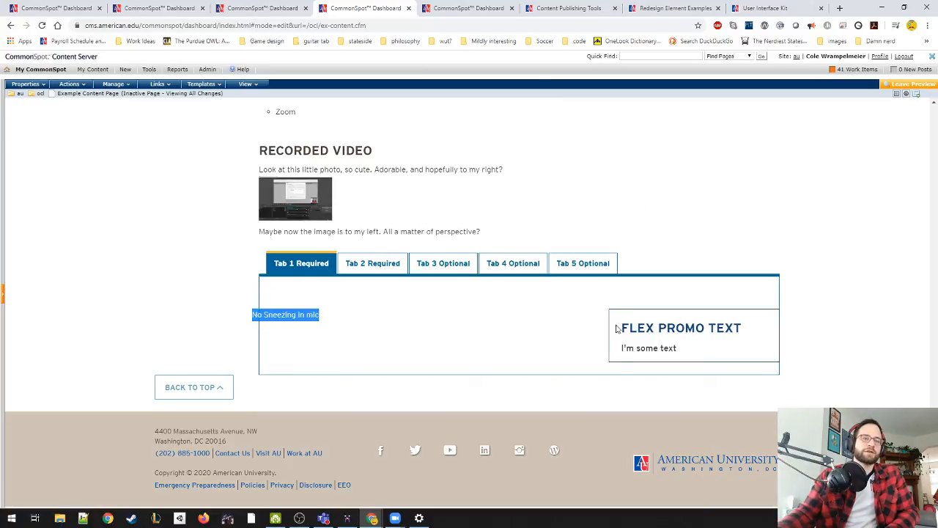
click(895, 84)
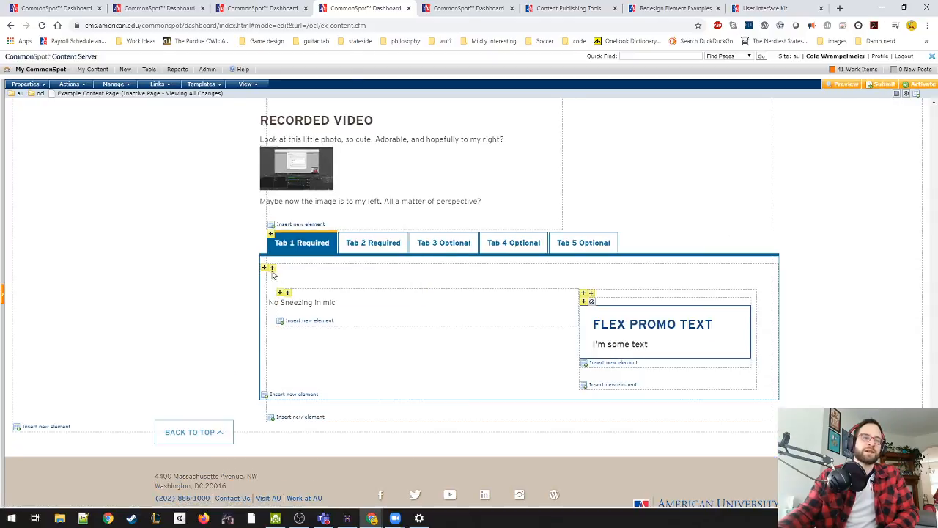
click(842, 85)
click(885, 85)
click(885, 85)
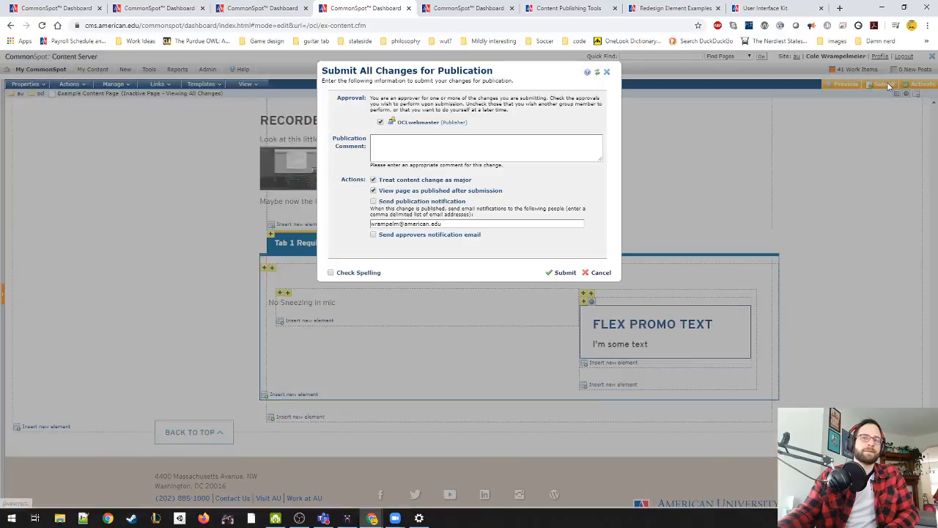
click(598, 272)
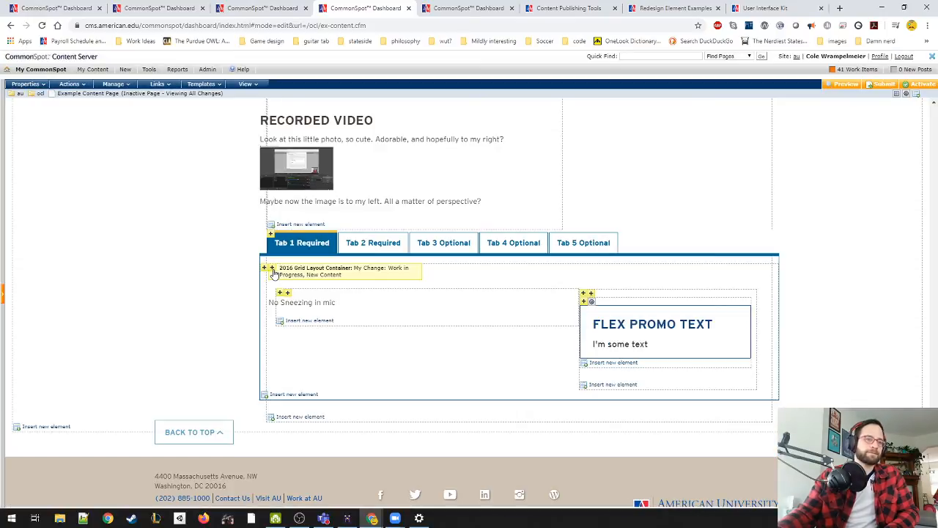
Step: Change the Padding option of Tab 1's "No Sneezing in mic" Text Block and save the element
click(288, 293)
click(547, 302)
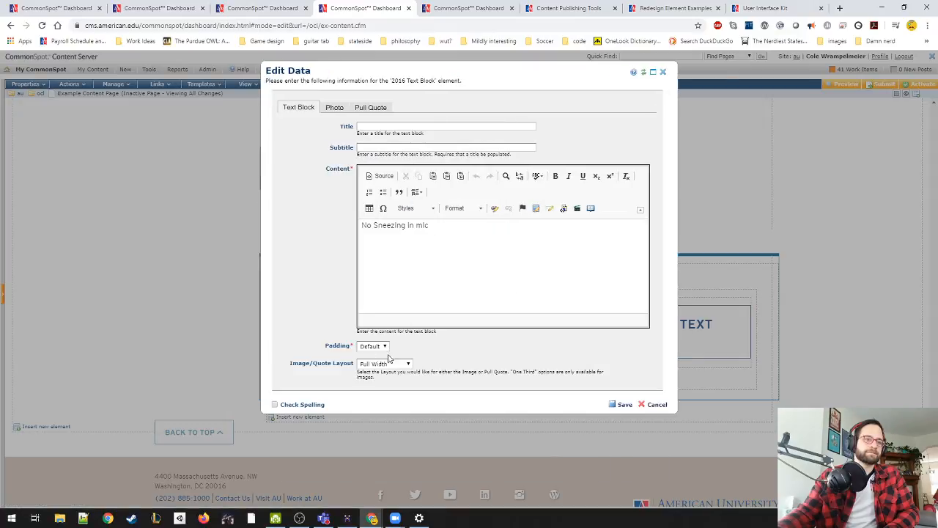
click(385, 349)
click(376, 368)
click(625, 406)
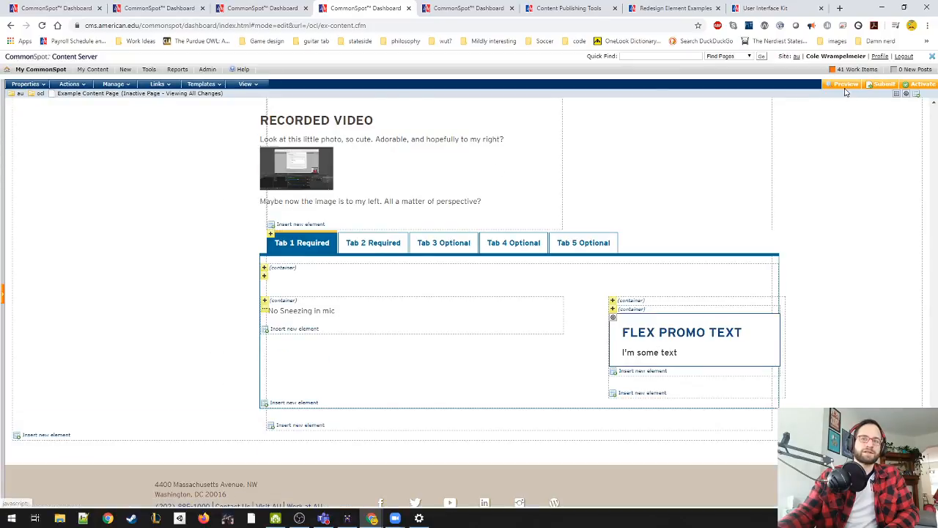
Step: Preview the page to examine Tab 1's text and promo spacing and the container's other tabs, then return to editing
click(847, 85)
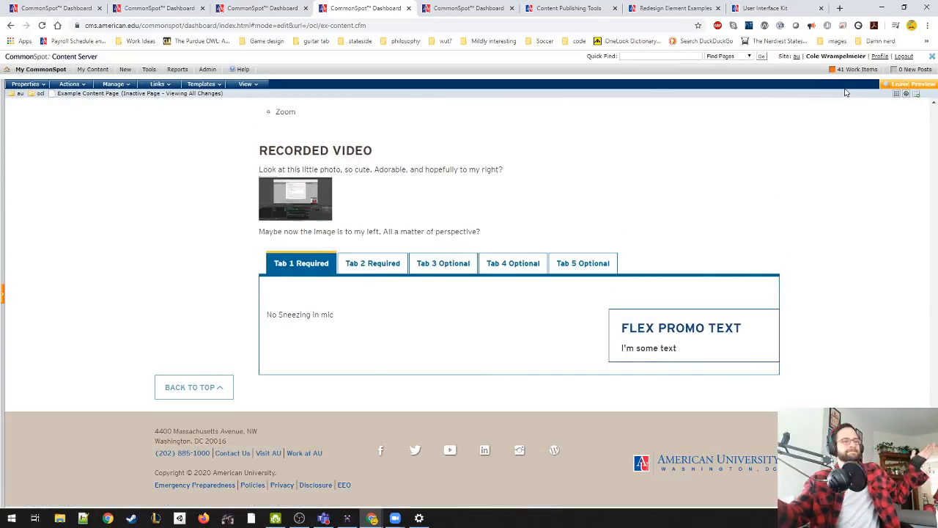
click(433, 265)
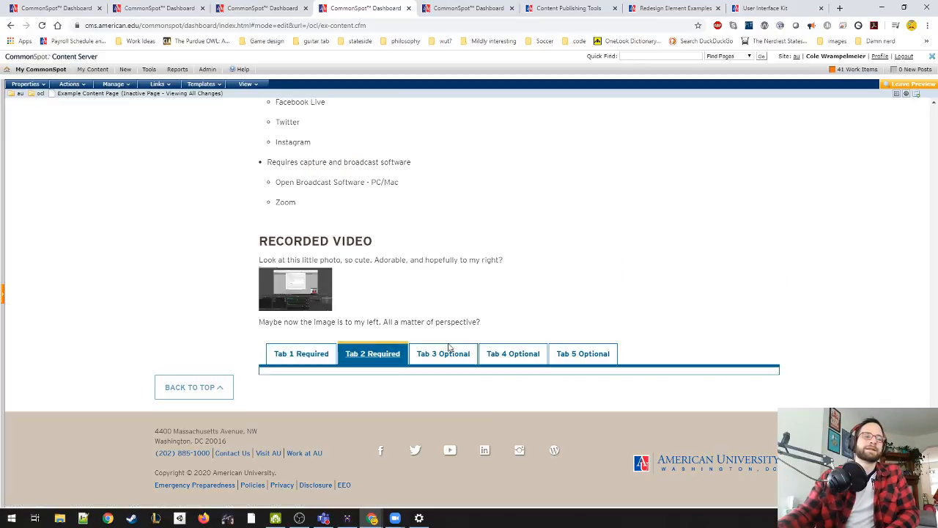
click(514, 353)
click(580, 354)
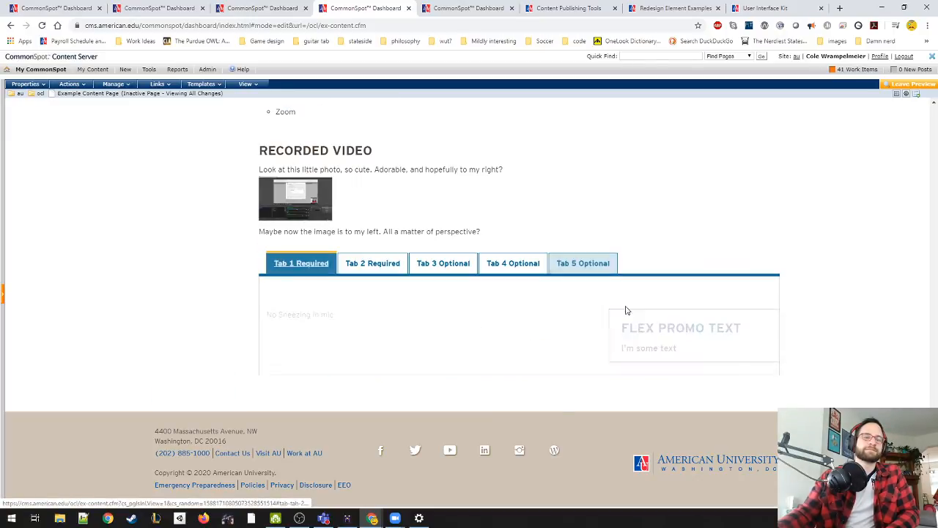
click(904, 88)
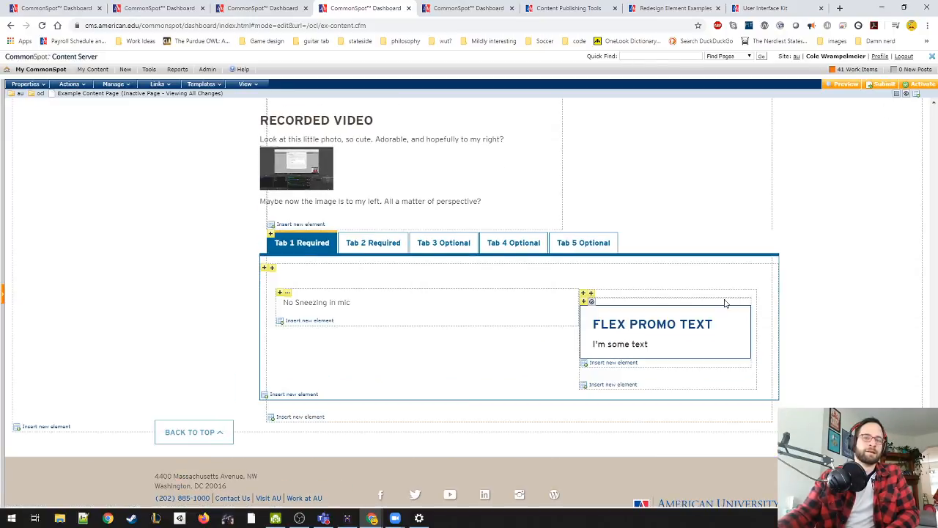
click(844, 83)
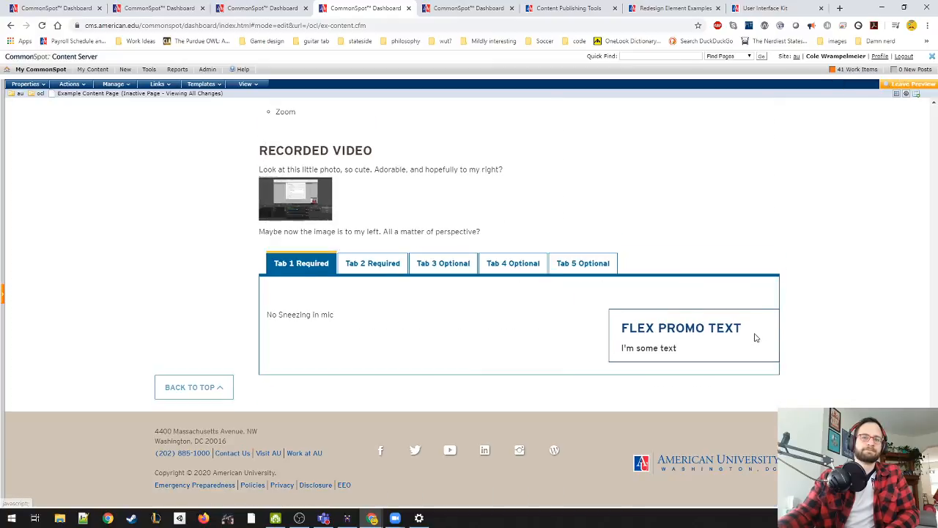
click(894, 86)
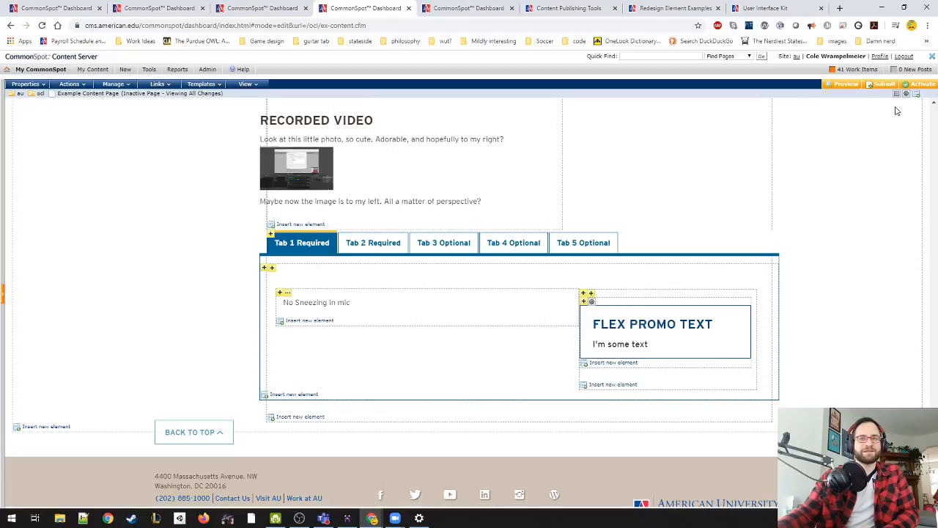
click(844, 84)
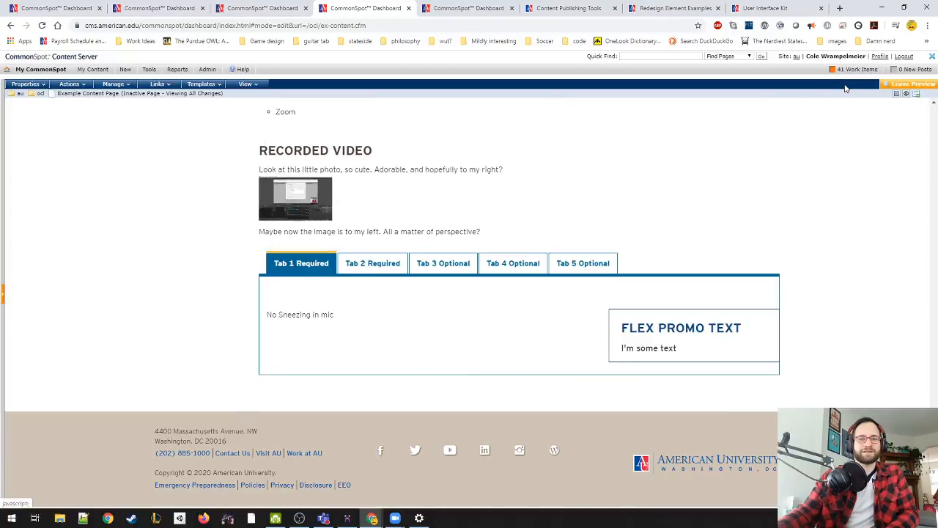
click(893, 87)
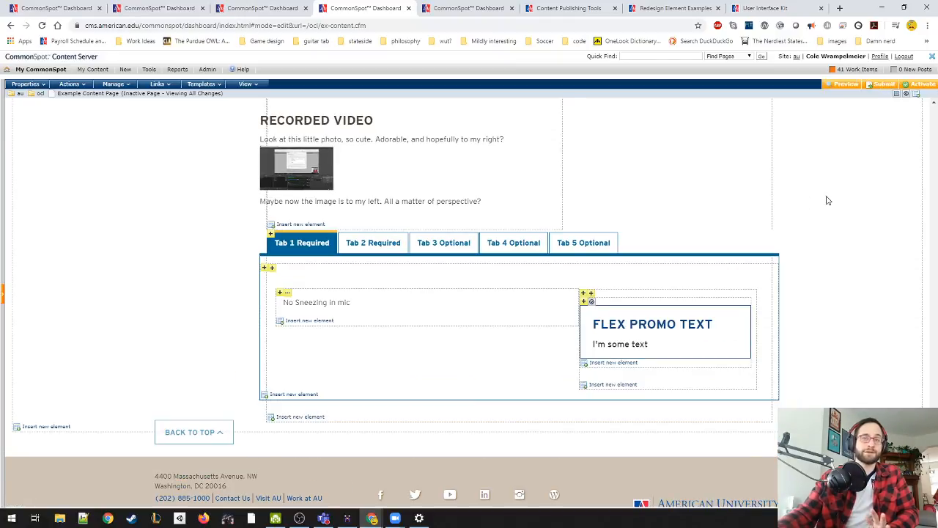
Step: Set the Padding of Tab 1's 2016 Grid Layout Container to None and save the settings
click(266, 268)
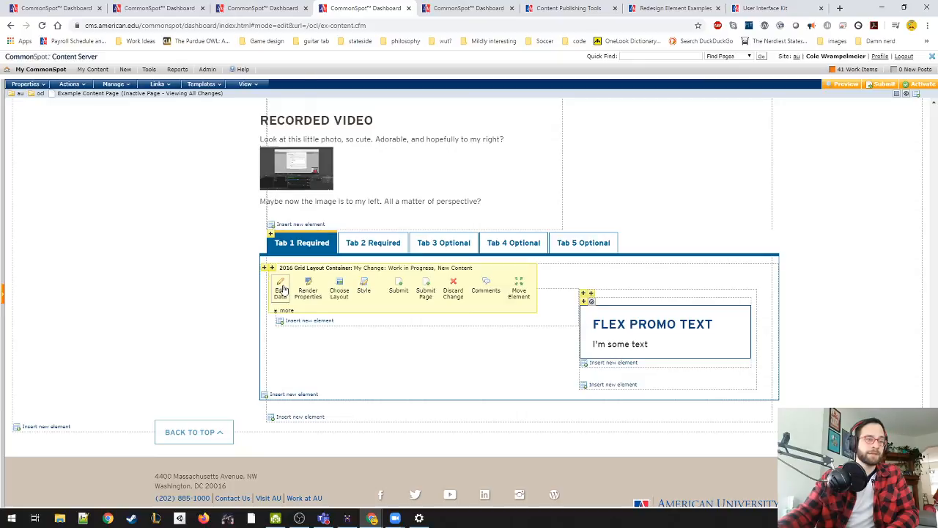
click(283, 288)
click(384, 137)
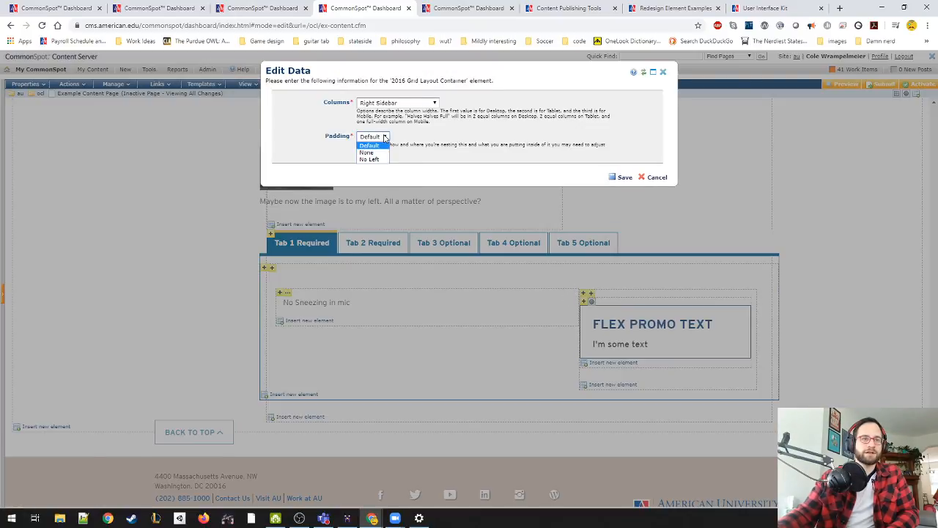
click(381, 153)
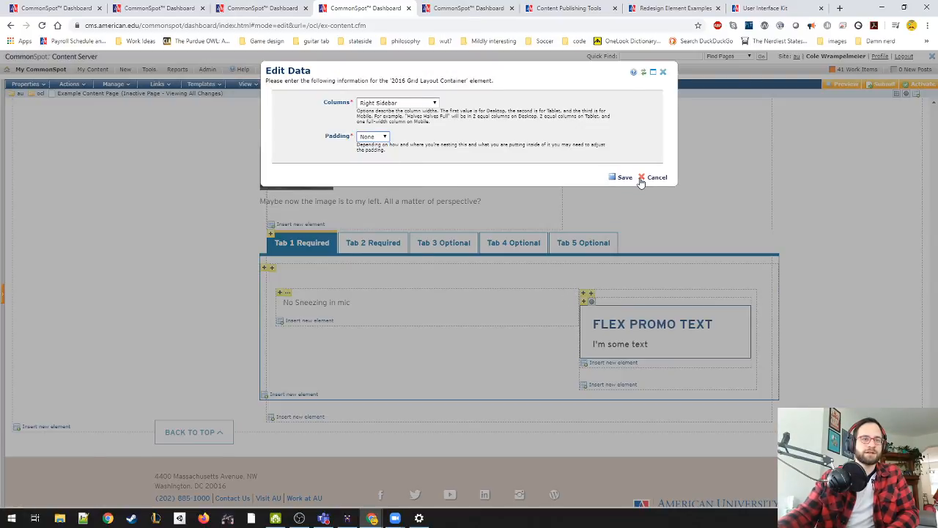
click(623, 176)
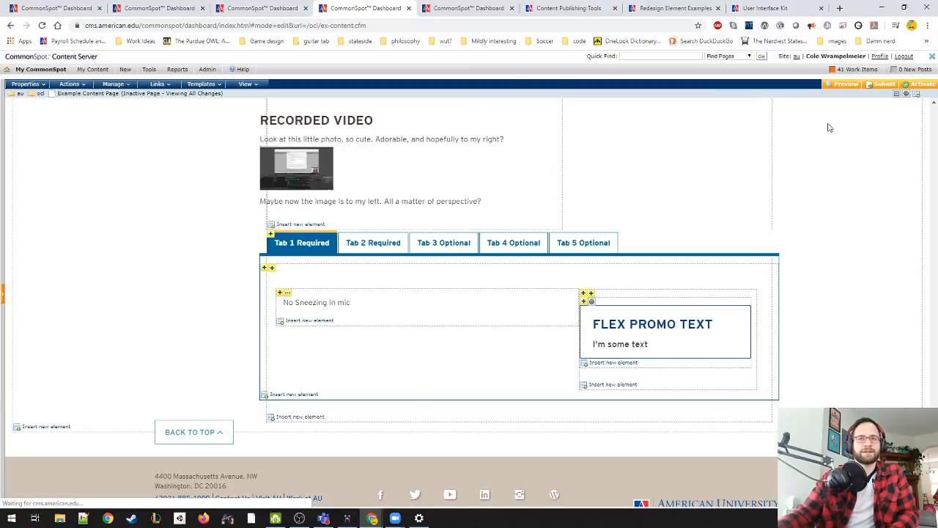
Step: Preview the adjusted page and submit all its changes for publication with the existing submission options
click(840, 86)
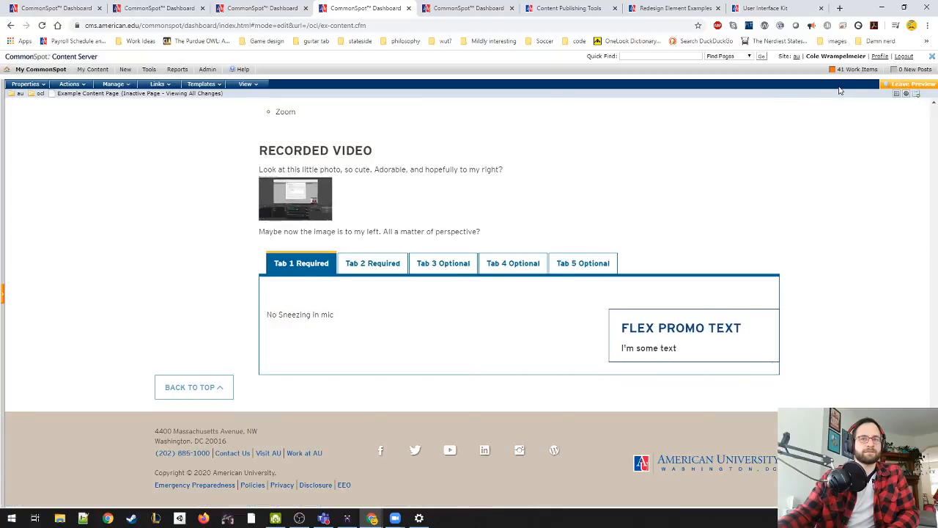
click(898, 86)
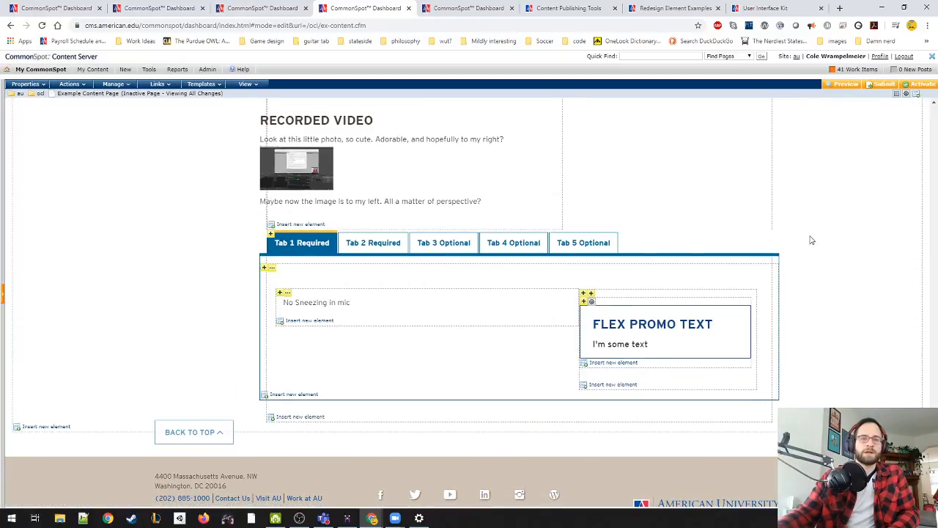
click(885, 87)
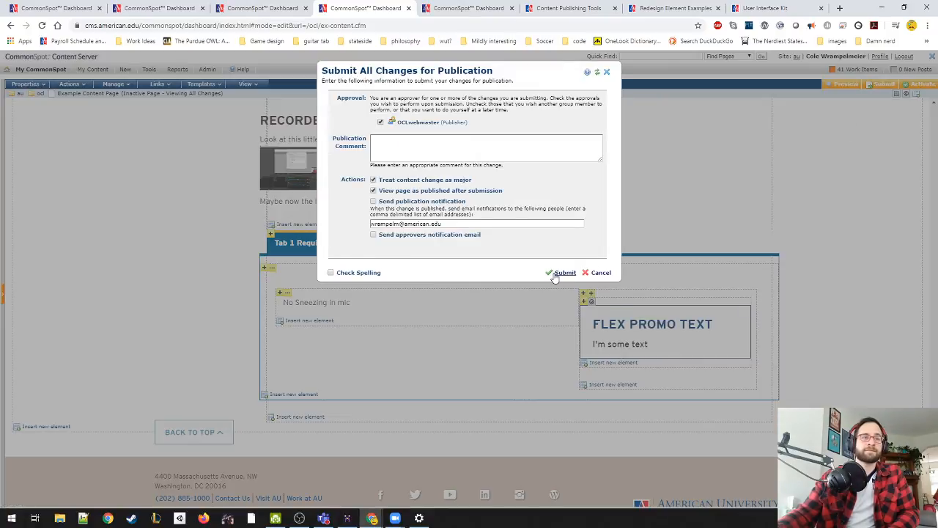
click(563, 273)
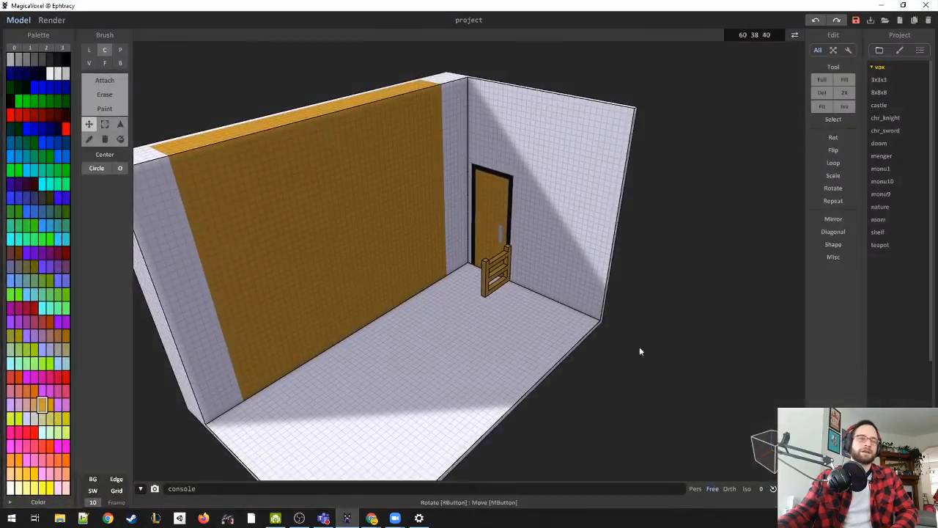
Step: In MagicaVoxel, fill in the foot of the wooden headboard's wall-side post using the Box brush in Attach mode
scroll(547, 331, up, 5)
drag(630, 310, 515, 314)
scroll(373, 280, up, 5)
drag(372, 280, 423, 306)
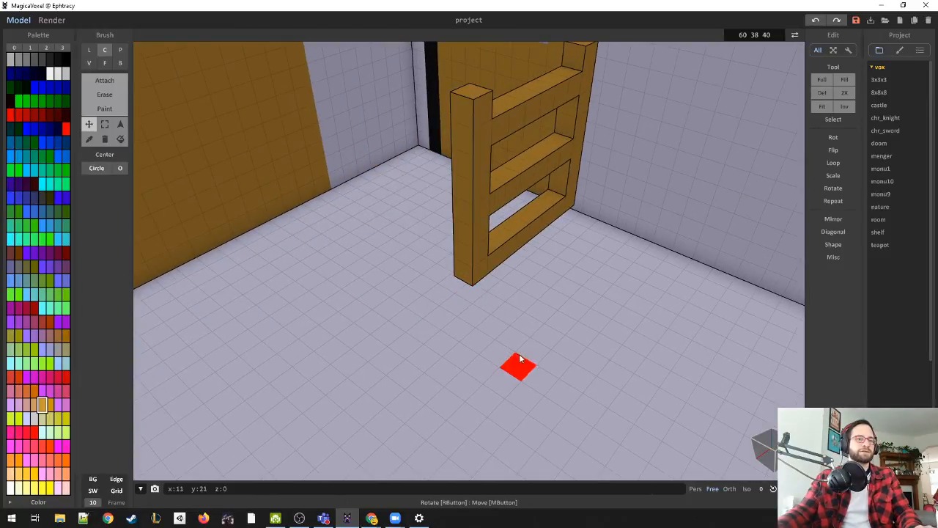
key(b)
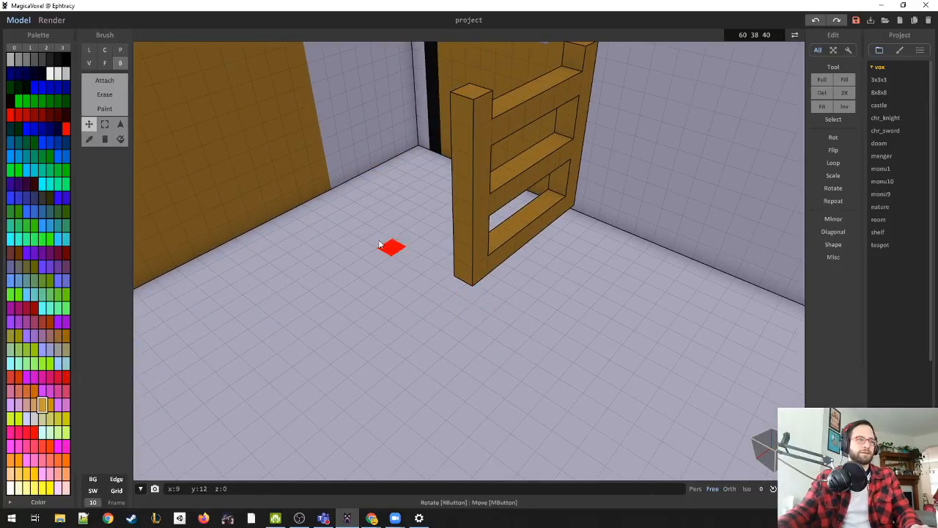
click(105, 80)
drag(576, 227, 572, 231)
scroll(572, 232, up, 5)
scroll(416, 209, down, 4)
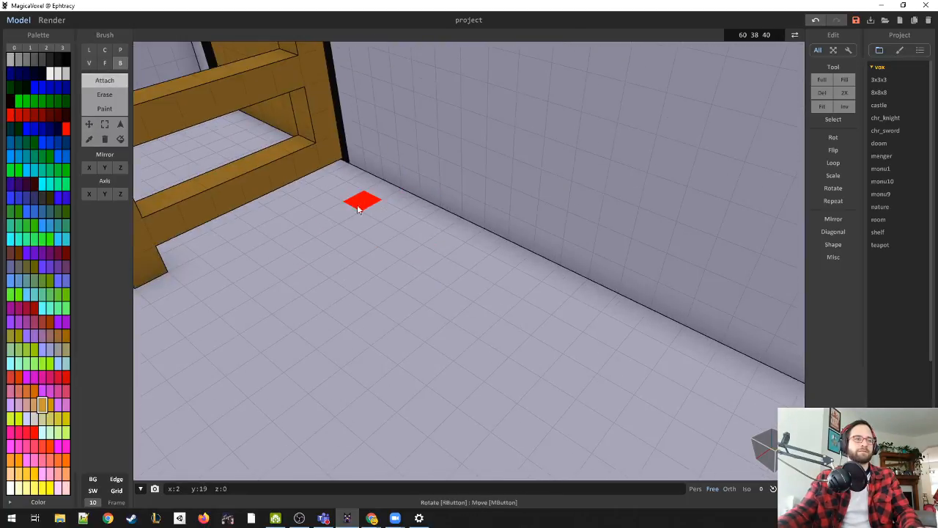
click(342, 189)
key(ctrl+z)
click(332, 189)
scroll(389, 225, down, 5)
scroll(391, 224, down, 2)
drag(470, 236, 400, 239)
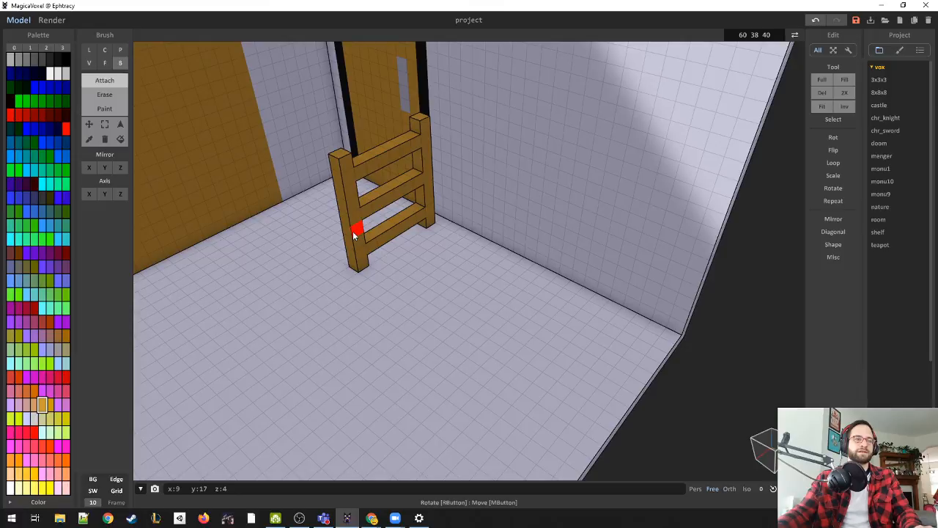
Step: Build two parallel brown side rails out from the headboard's posts and join their far ends with a crossbar
click(353, 232)
click(429, 194)
key(f)
drag(436, 193, 632, 279)
drag(369, 239, 580, 343)
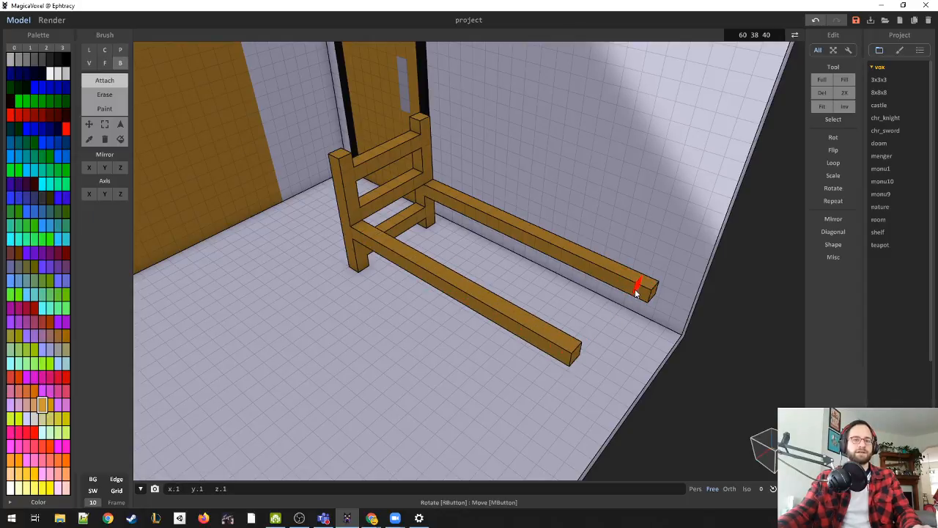
drag(643, 294, 589, 360)
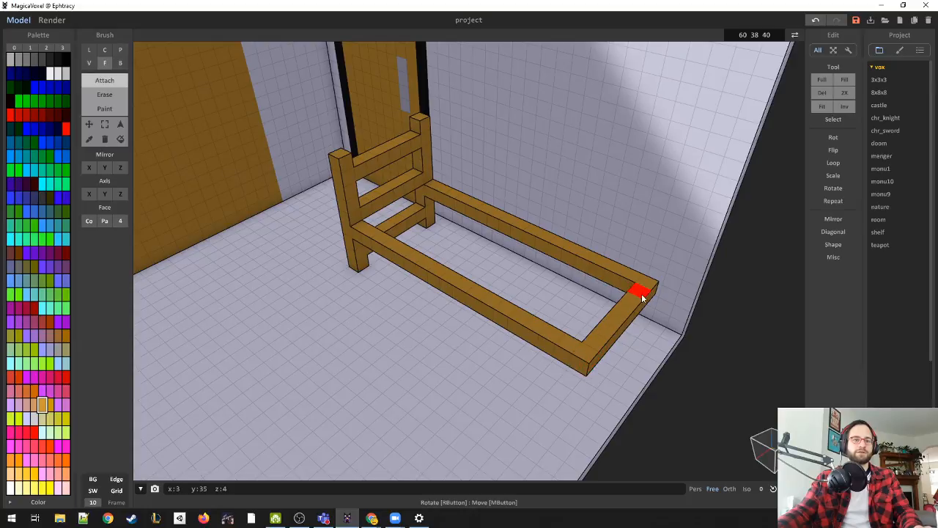
Step: Undo the foot-end crossbar, raise both side rail ends by one block, and rebuild the crossbar between the raised ends
key(b)
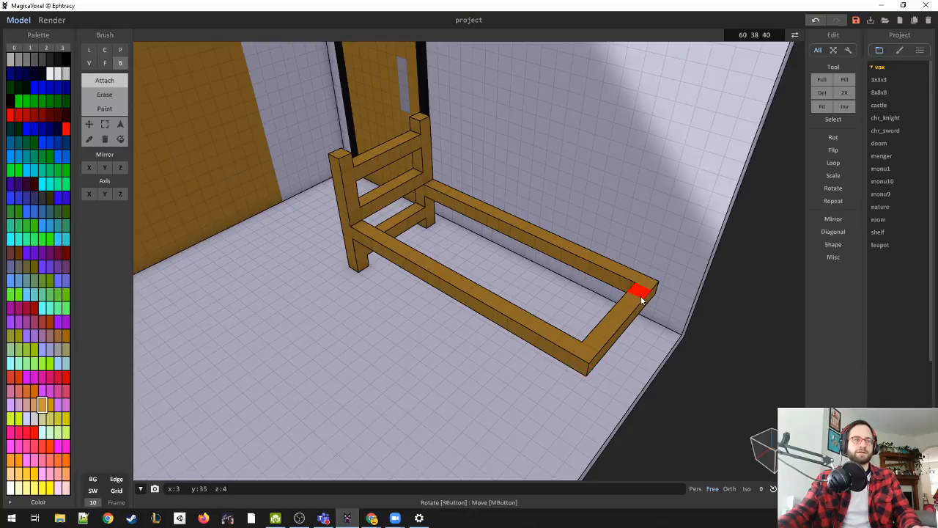
key(ctrl+z)
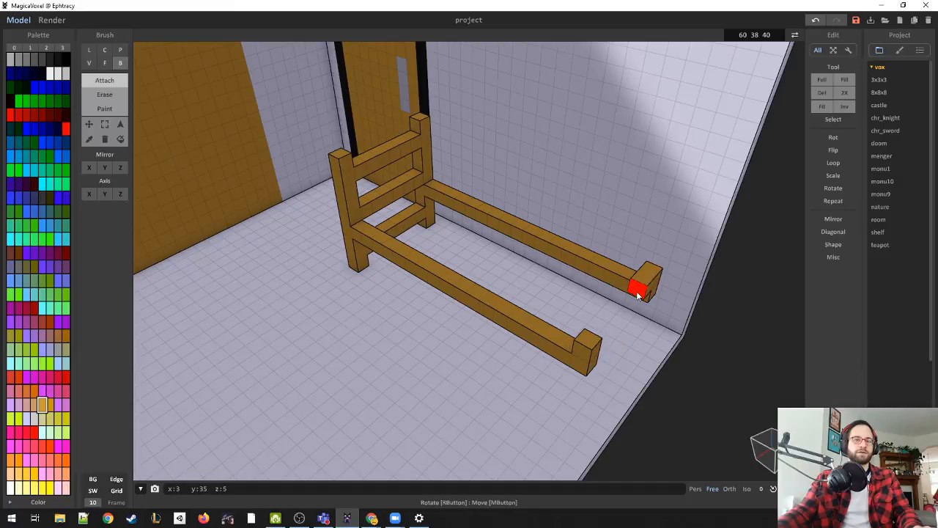
key(f)
drag(637, 296, 601, 338)
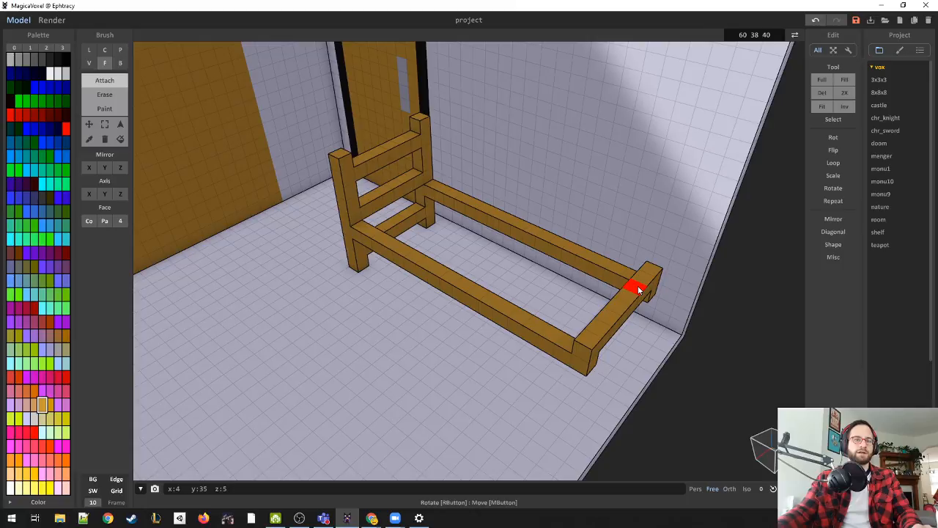
Step: Build up the footboard's wall-side post with the Box brush and start an upper crossbar from it
key(b)
drag(655, 257, 659, 249)
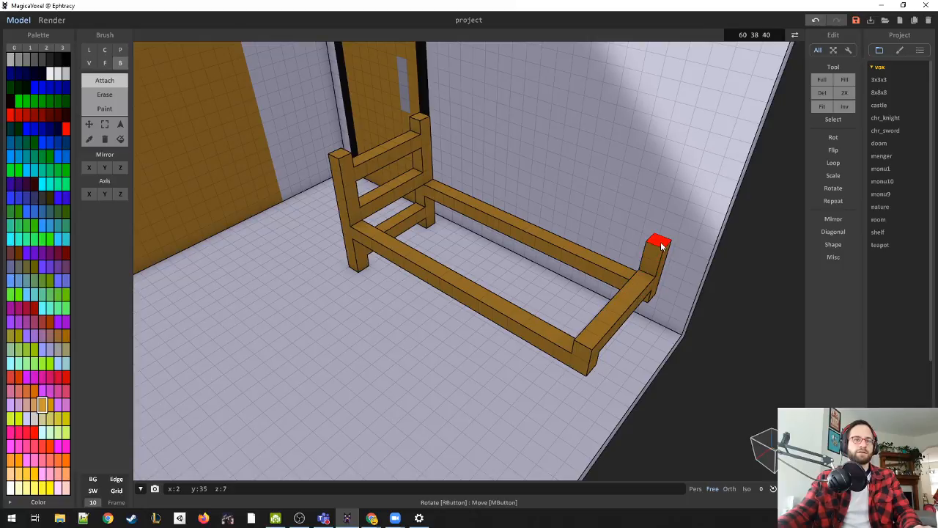
click(661, 244)
click(661, 239)
click(659, 241)
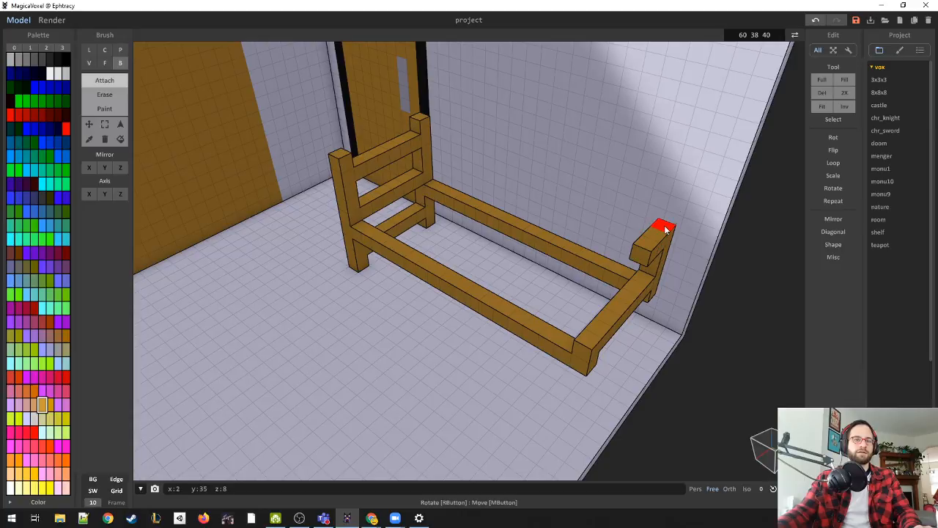
click(665, 230)
Step: Raise the footboard's outer post and extend the upper crossbar to join the two posts
click(595, 329)
click(599, 315)
click(630, 266)
click(622, 277)
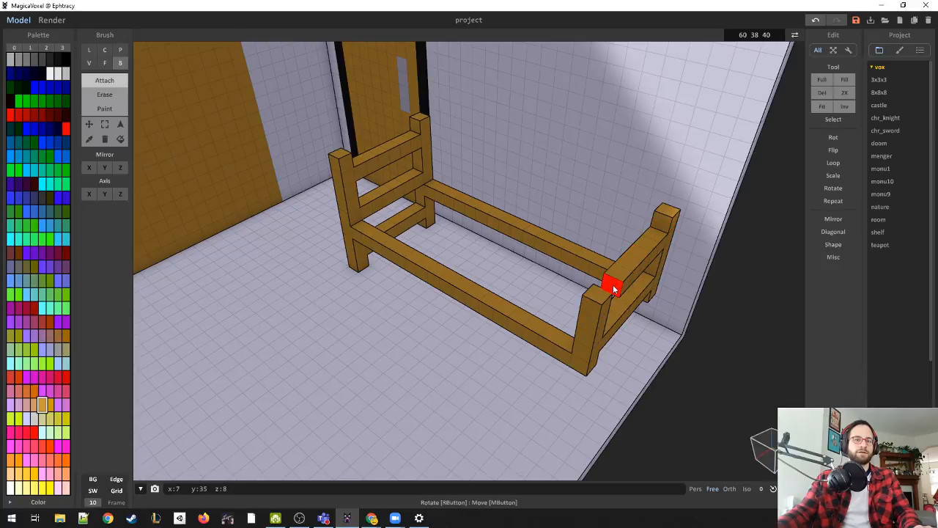
key(c)
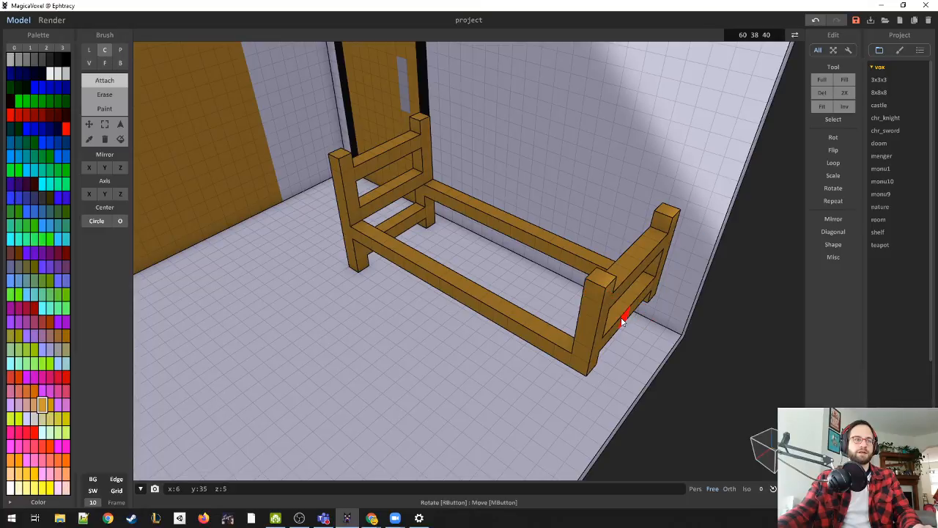
key(b)
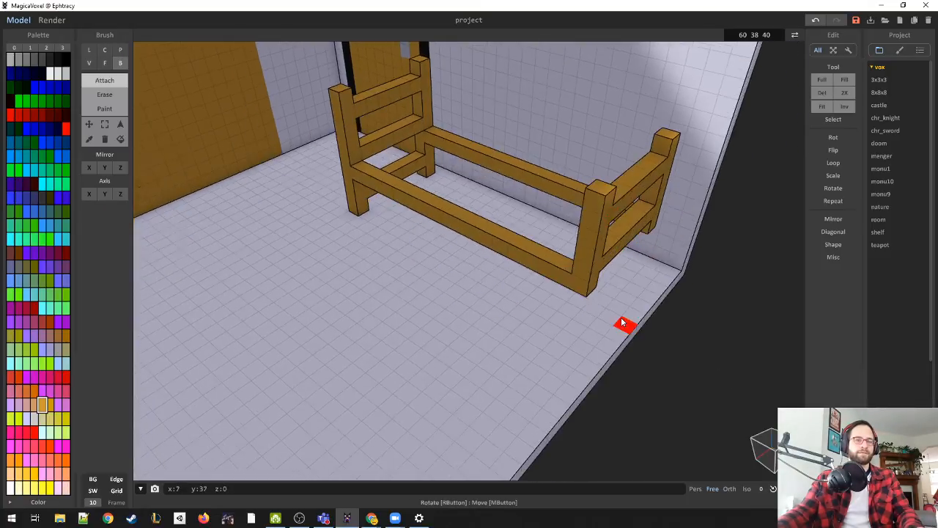
drag(622, 322, 589, 249)
scroll(584, 247, up, 5)
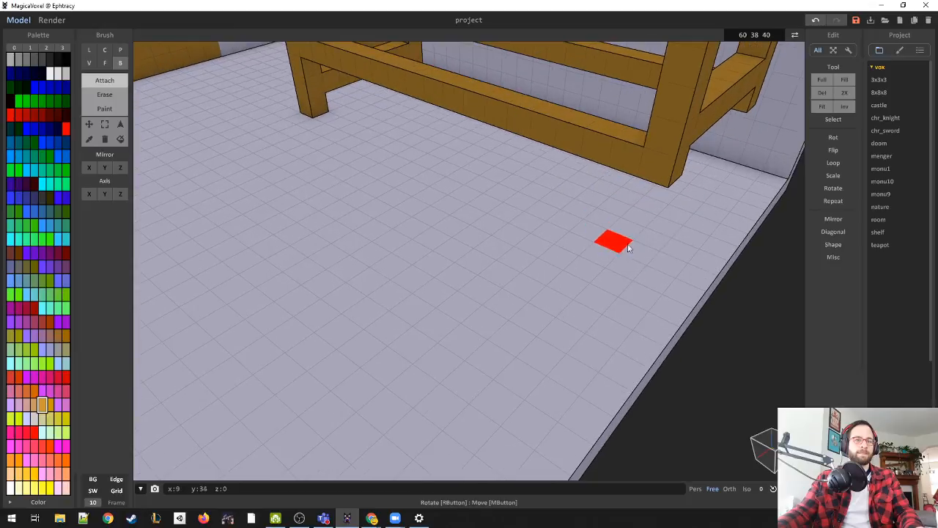
click(655, 226)
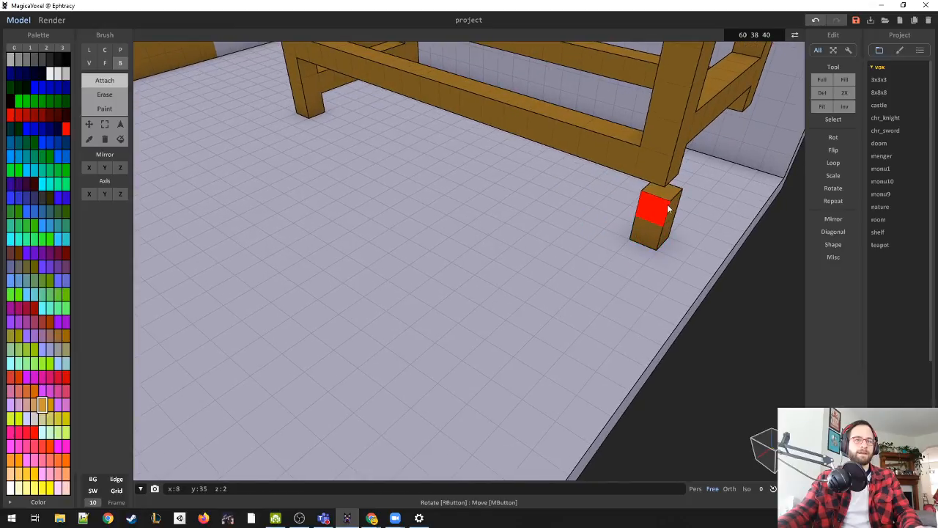
key(ctrl+z)
click(647, 244)
key(ctrl+z)
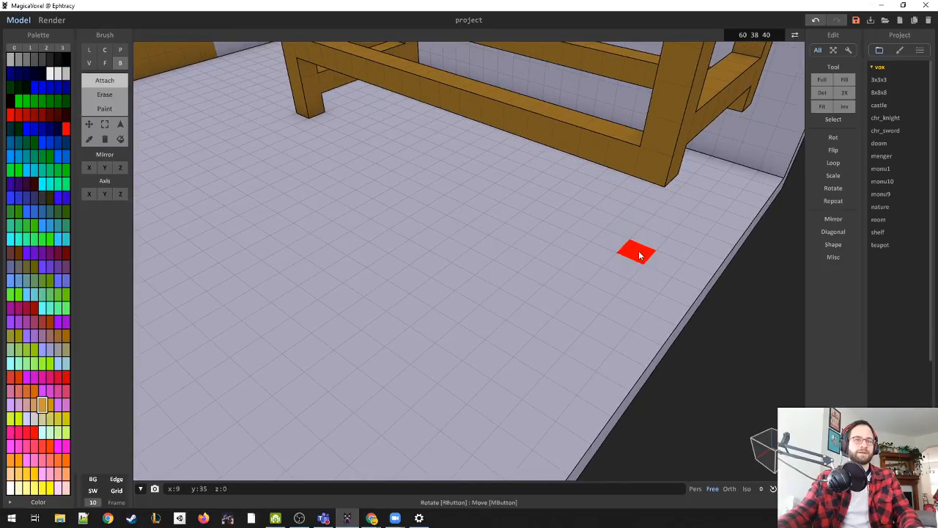
Step: Extend both footboard posts down to the floor as brown legs using the Box brush in Attach mode
click(639, 252)
click(643, 227)
click(647, 207)
drag(647, 207, 470, 210)
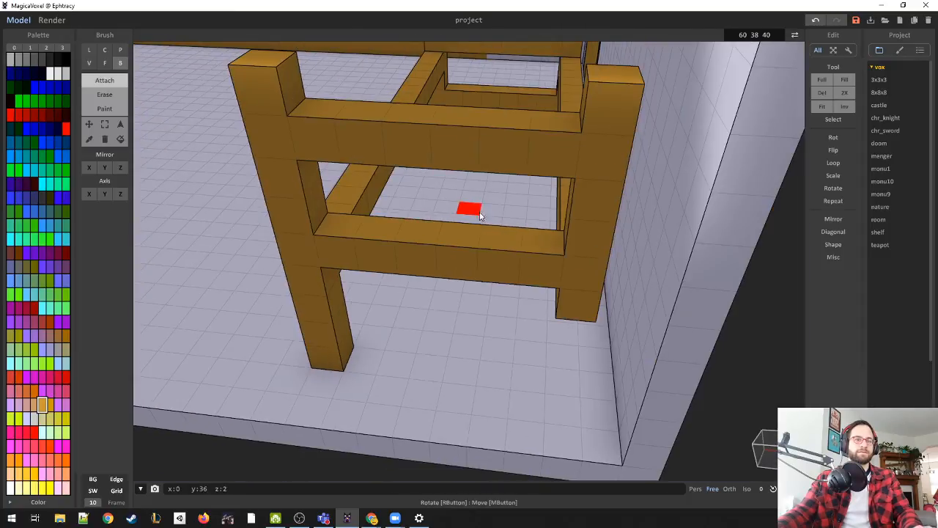
click(540, 374)
click(562, 369)
drag(614, 345, 625, 286)
scroll(625, 286, down, 5)
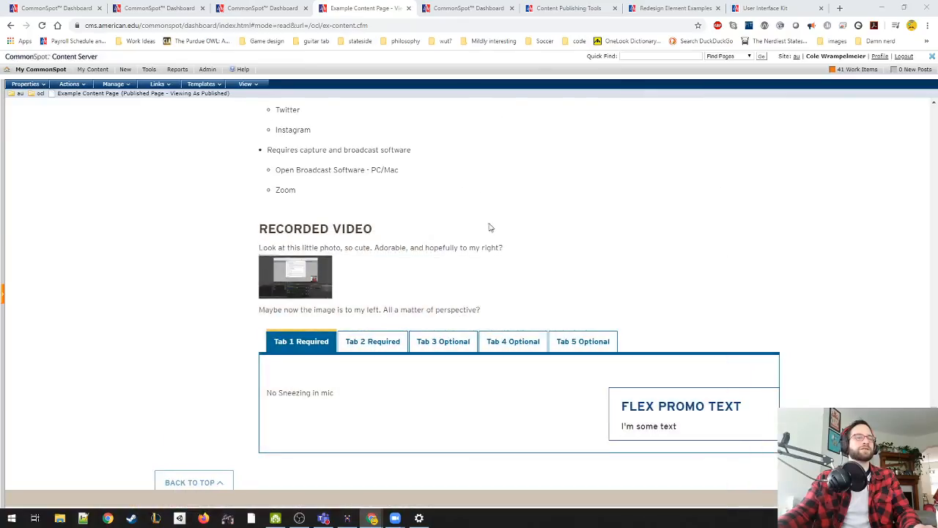
Step: Switch to the CommonSpot page in Chrome and change the published example content page to edit mode
scroll(547, 218, up, 4)
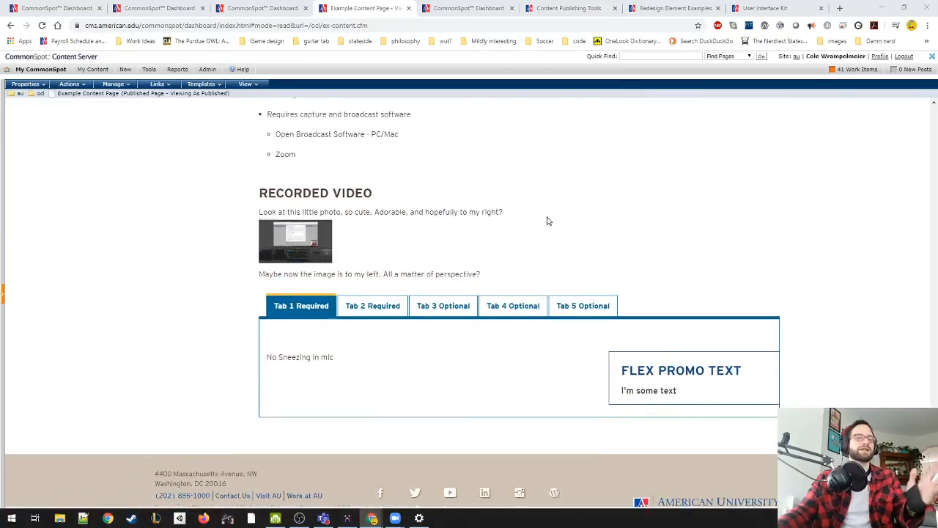
click(258, 86)
click(272, 120)
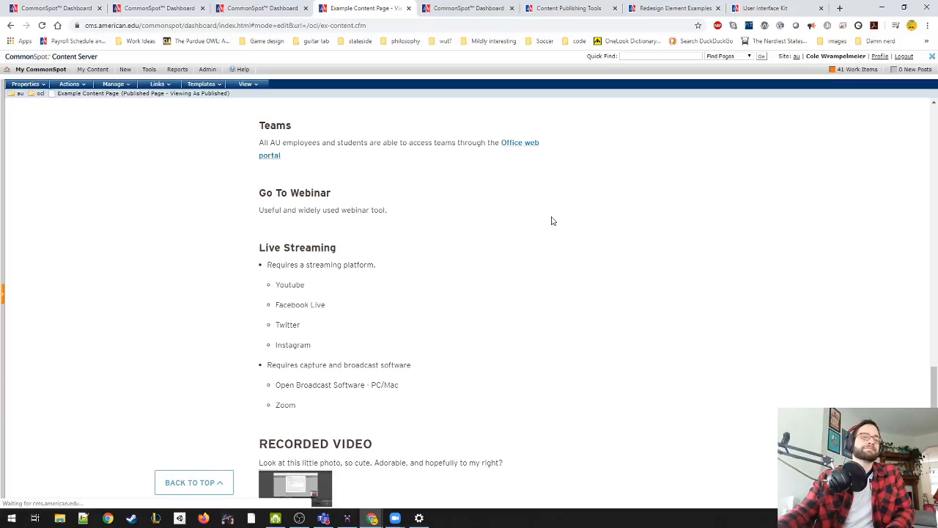
Step: Copy the example content page's full CommonSpot address into a new browser tab
drag(397, 26, 33, 26)
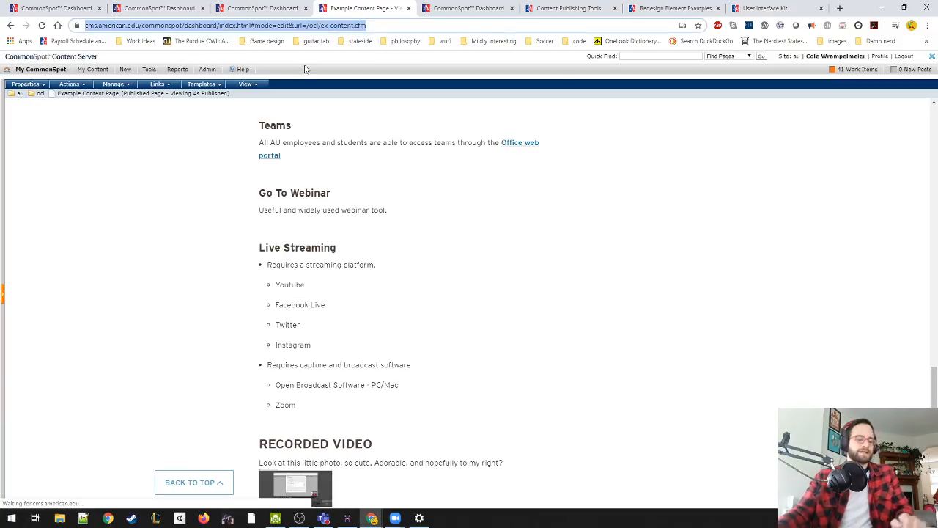
key(ctrl+c)
key(ctrl+t)
key(ctrl+v)
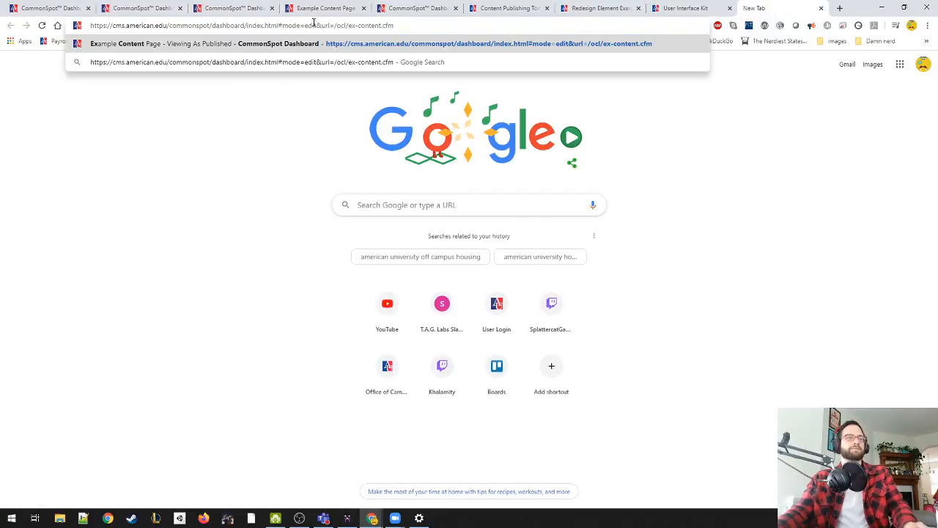
Step: Strip the CommonSpot dashboard path and the cms prefix from the address, and load the public page american.edu/ocl/ex-content.cfm
drag(339, 26, 170, 27)
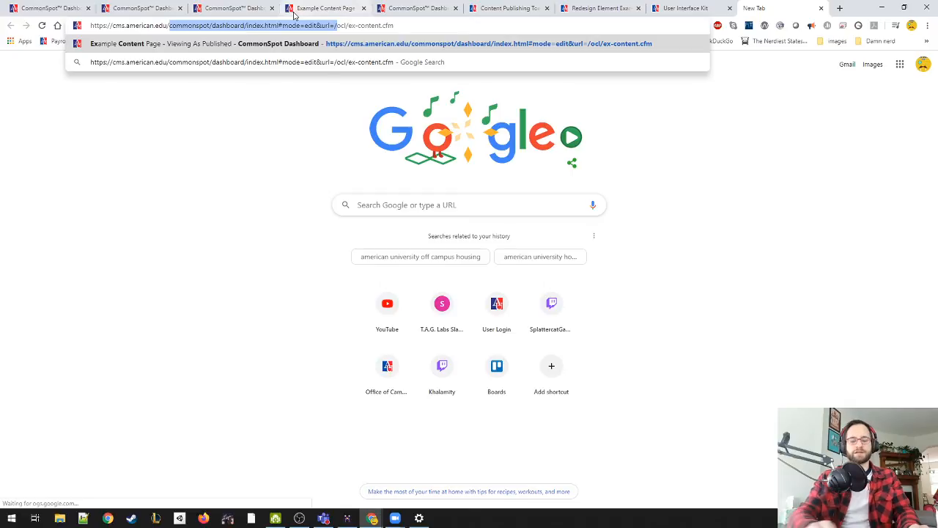
key(BackSpace)
key(ctrl+z)
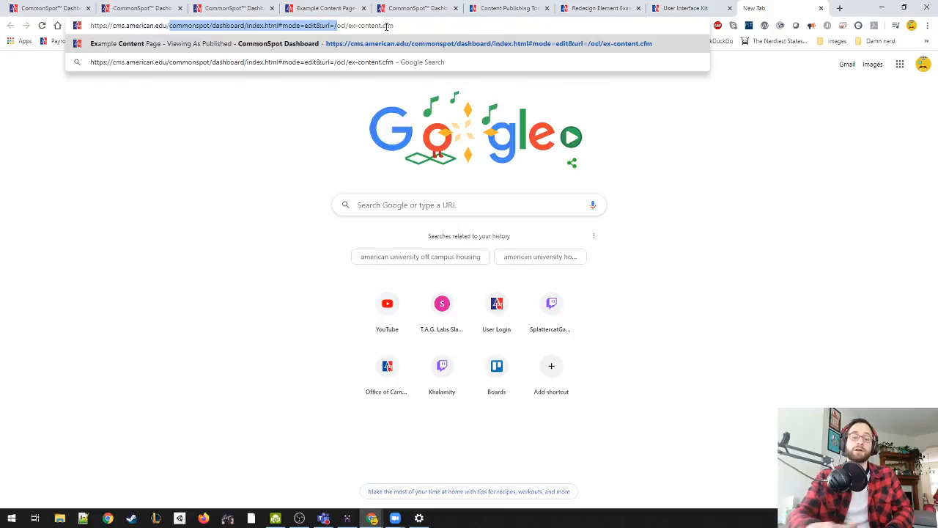
key(BackSpace)
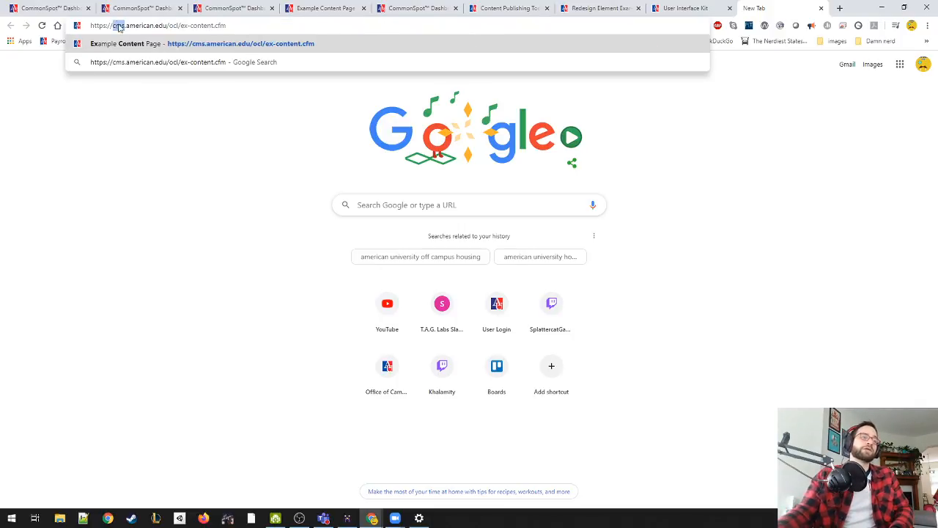
key(BackSpace)
key(Return)
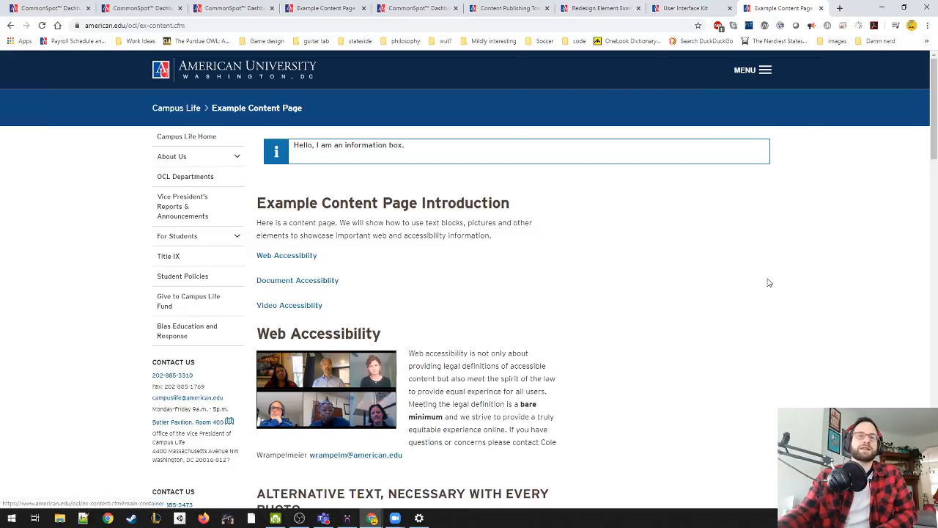
Step: Open the Siteimprove Accessibility Checker and inspect the Non-text Content and Info and Relationships issues and the available filters
scroll(883, 287, down, 3)
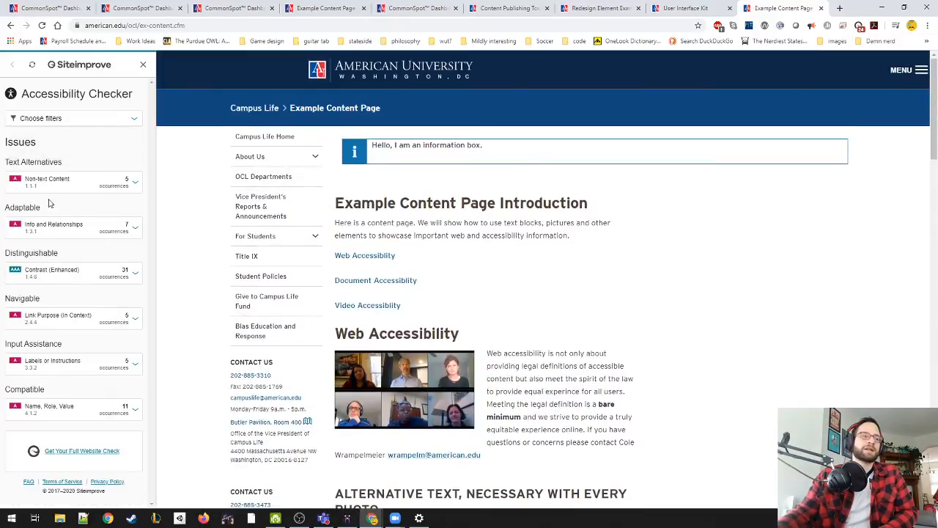
click(103, 184)
click(104, 184)
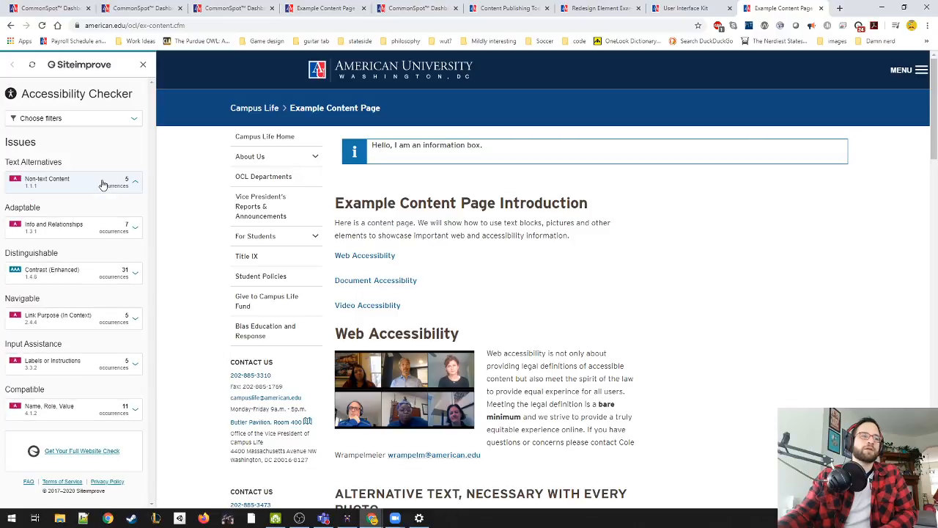
click(126, 228)
click(126, 228)
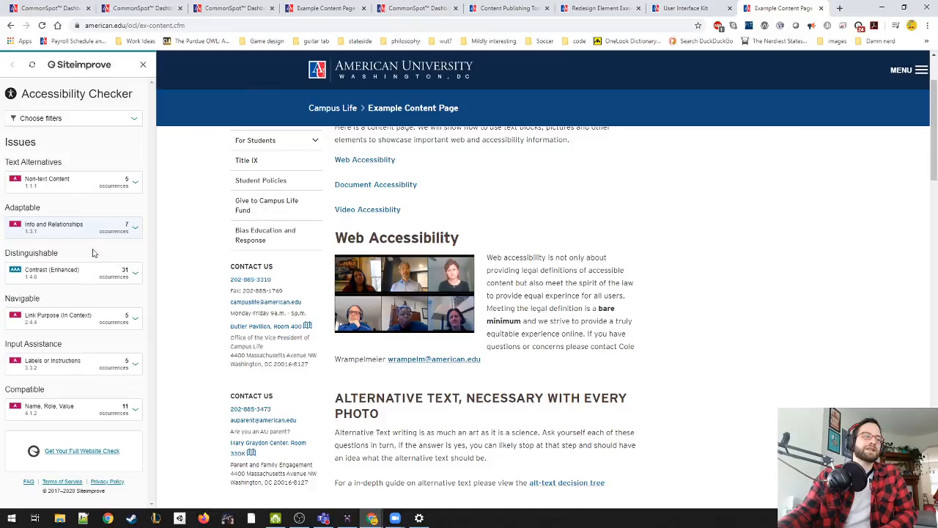
click(116, 119)
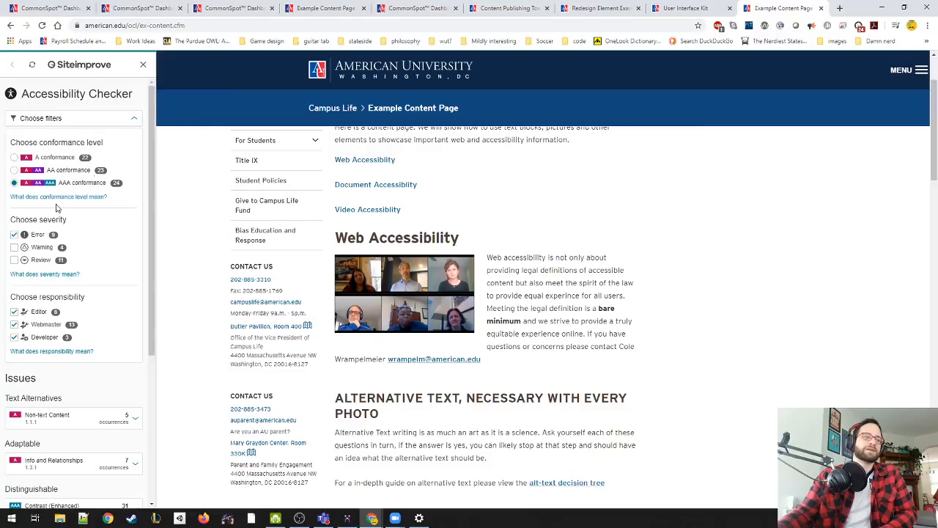
click(128, 119)
Step: Examine the Contrast (Enhanced) issue in the checker against the page content down to the tabs
scroll(136, 272, down, 3)
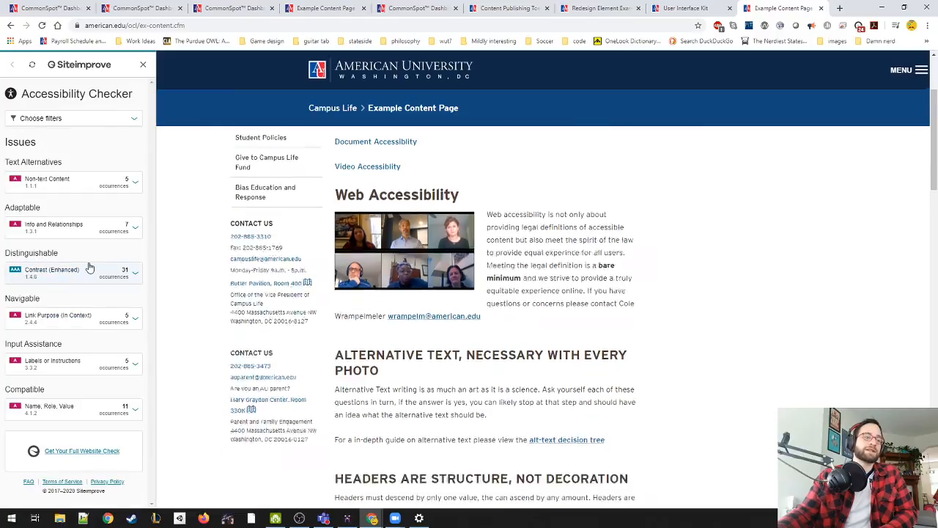
click(100, 275)
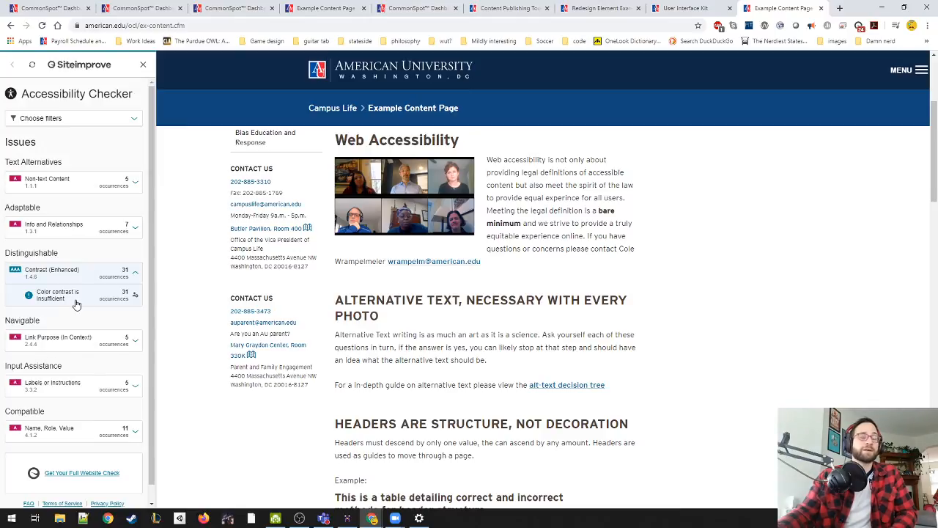
scroll(526, 338, down, 5)
scroll(526, 339, down, 20)
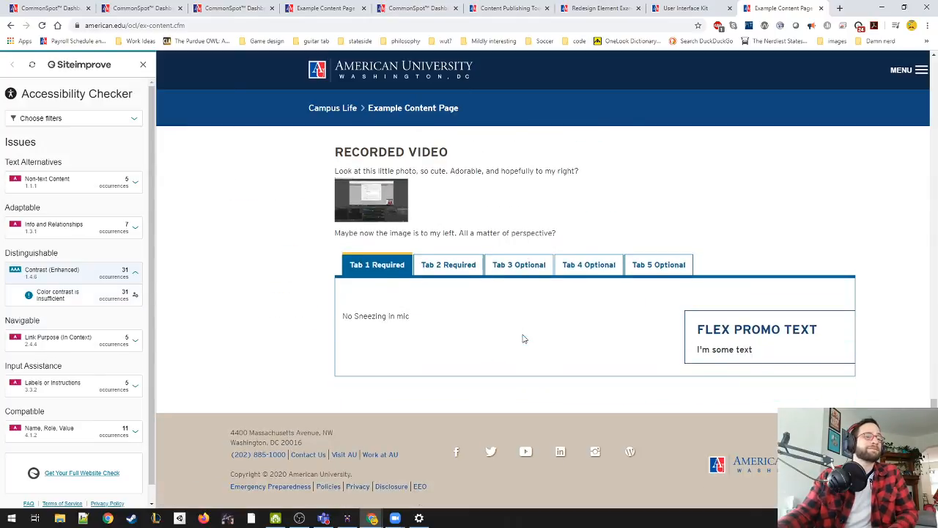
click(133, 276)
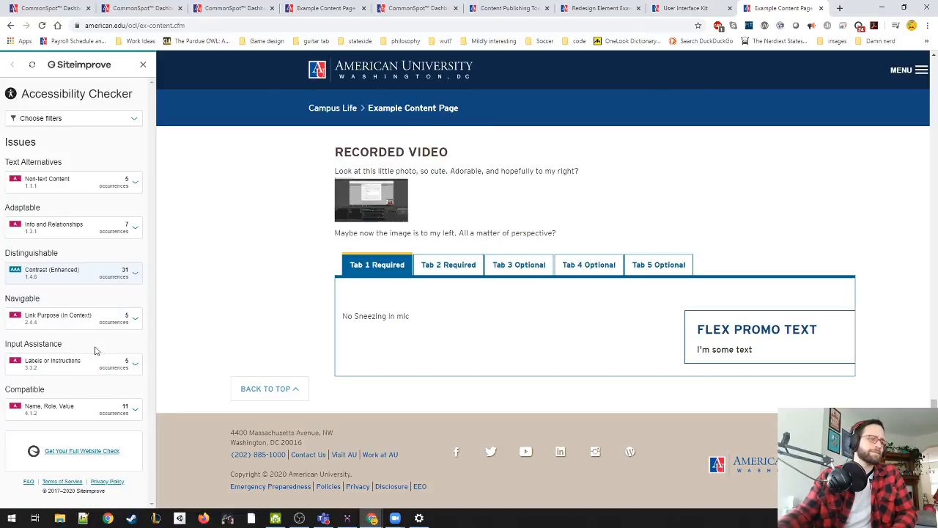
Step: Inspect the details of the Link Purpose (In Context) and Labels or Instructions issues
click(90, 322)
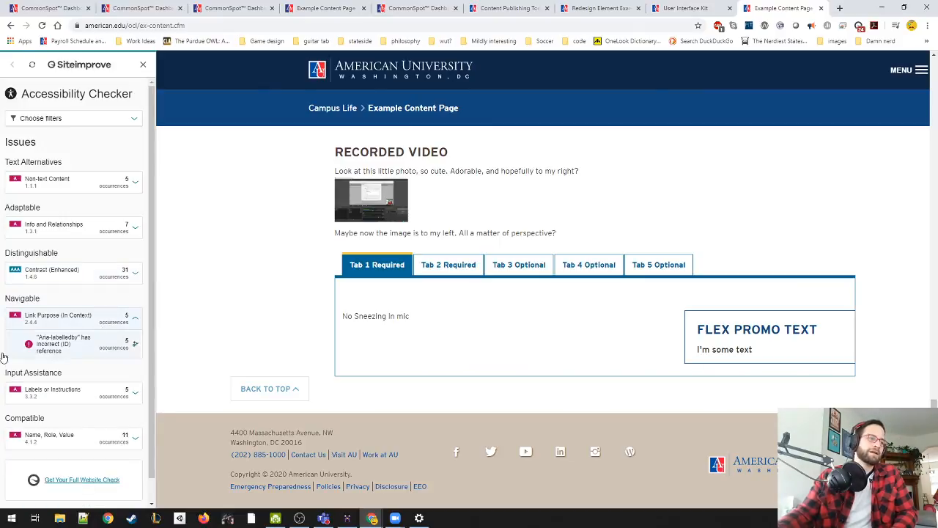
click(104, 320)
click(102, 367)
click(105, 366)
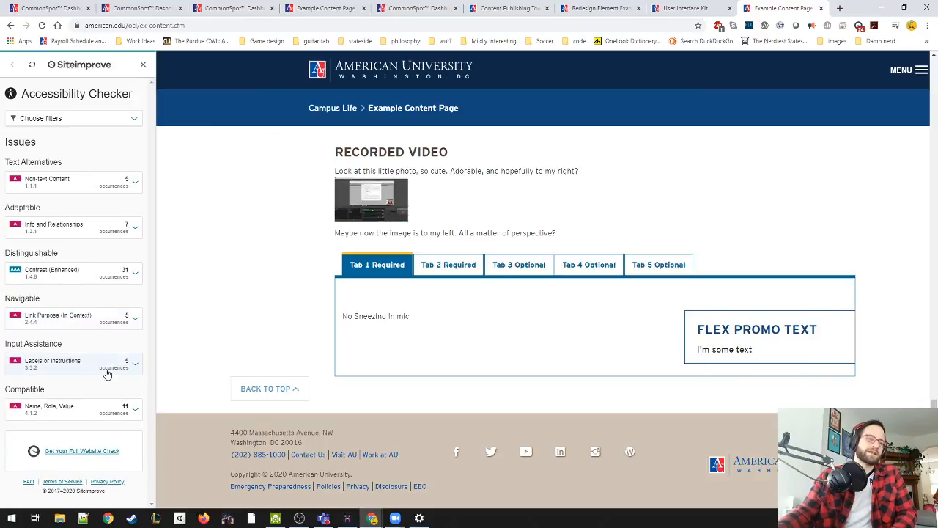
Step: Read the iFrame is missing a title issue under Name, Role, Value, and close the Accessibility Checker
click(99, 405)
scroll(99, 396, down, 1)
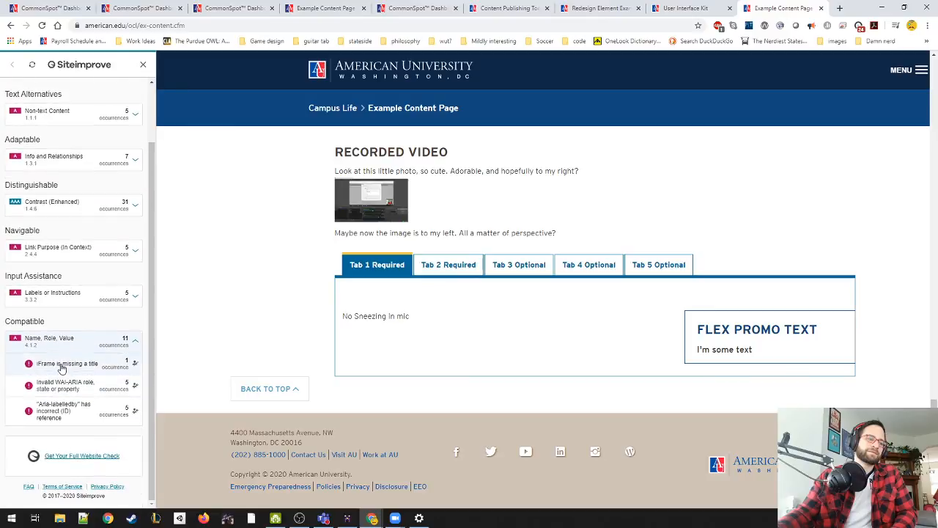
click(70, 363)
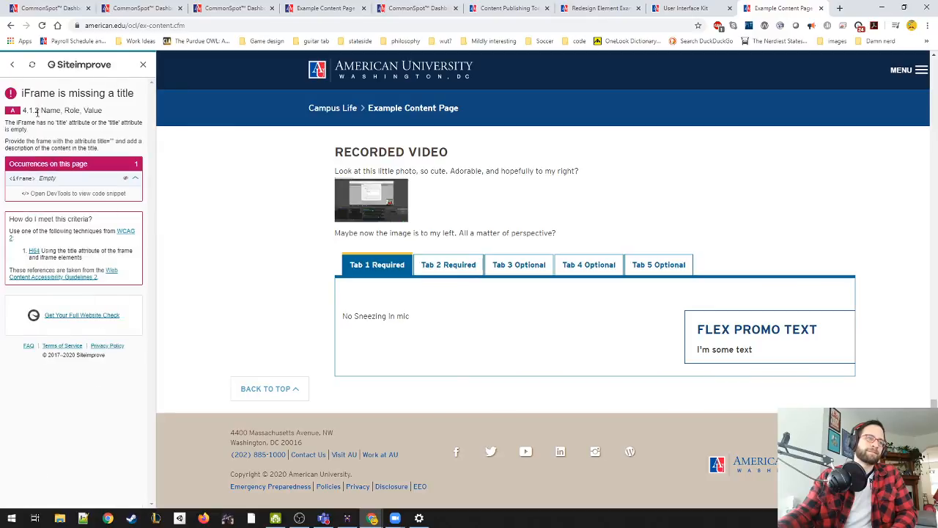
click(12, 64)
click(143, 65)
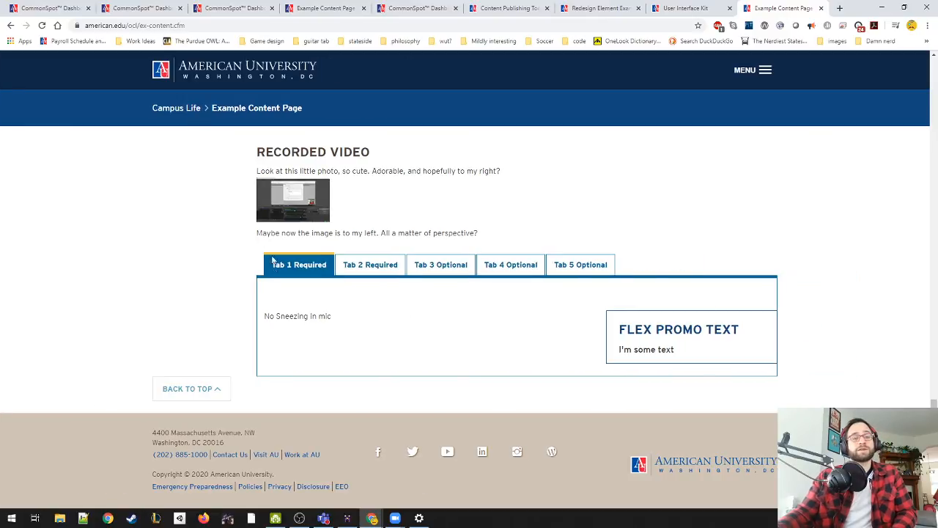
Step: Review the public page from its earlier sections down to the tab element below Recorded Video
scroll(262, 239, up, 15)
scroll(544, 360, down, 3)
drag(438, 374, 410, 370)
click(386, 323)
click(547, 365)
scroll(577, 364, down, 13)
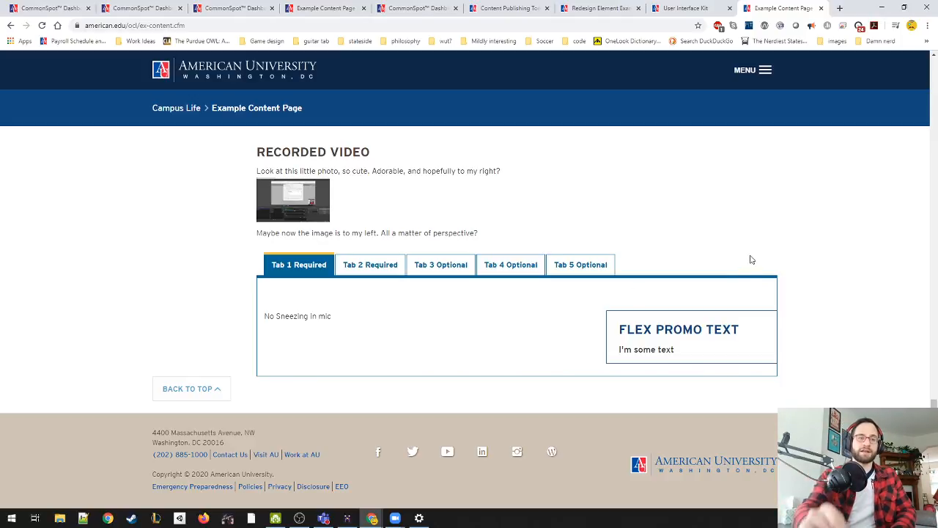
Step: Preview the live page at iPhone X size with the browser's device emulation, starting from the top of the page
key(F12)
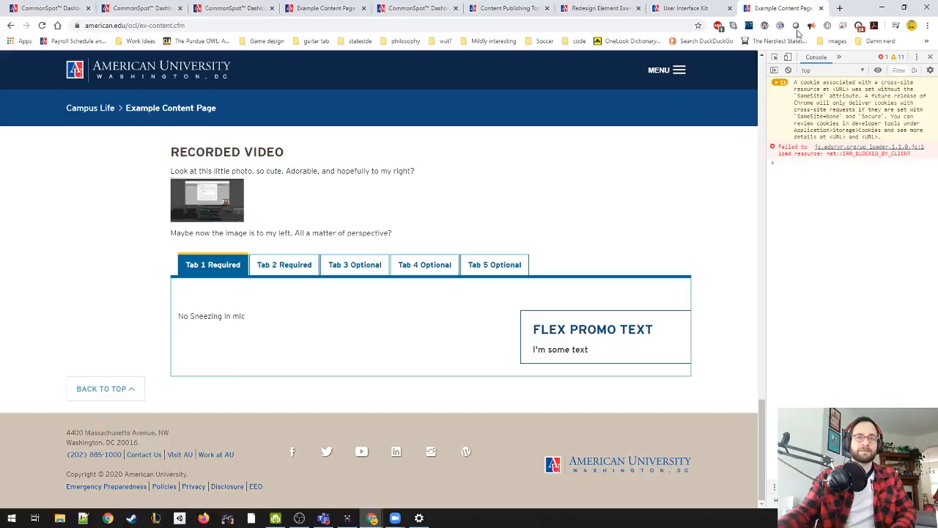
click(787, 59)
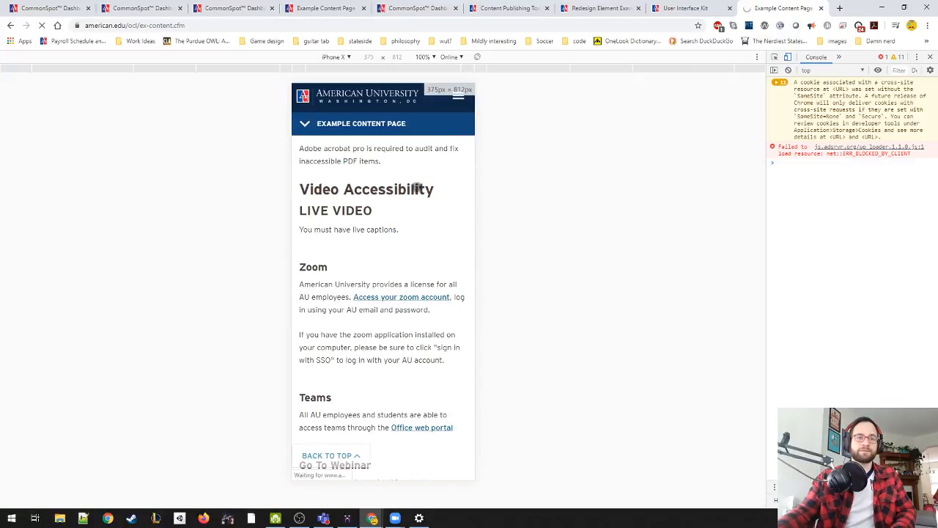
scroll(413, 189, up, 10)
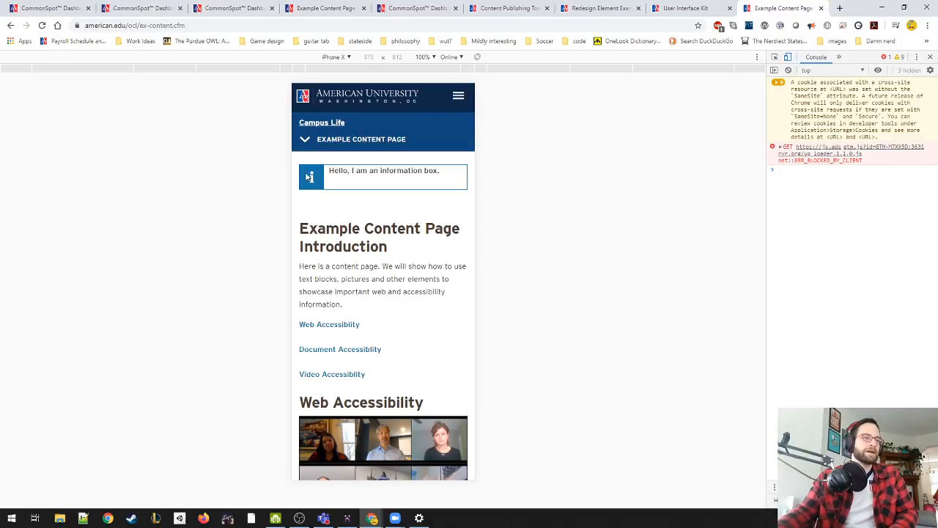
Step: Check the mobile section navigation by expanding it, opening and collapsing the For Students entries, and closing it again
click(307, 141)
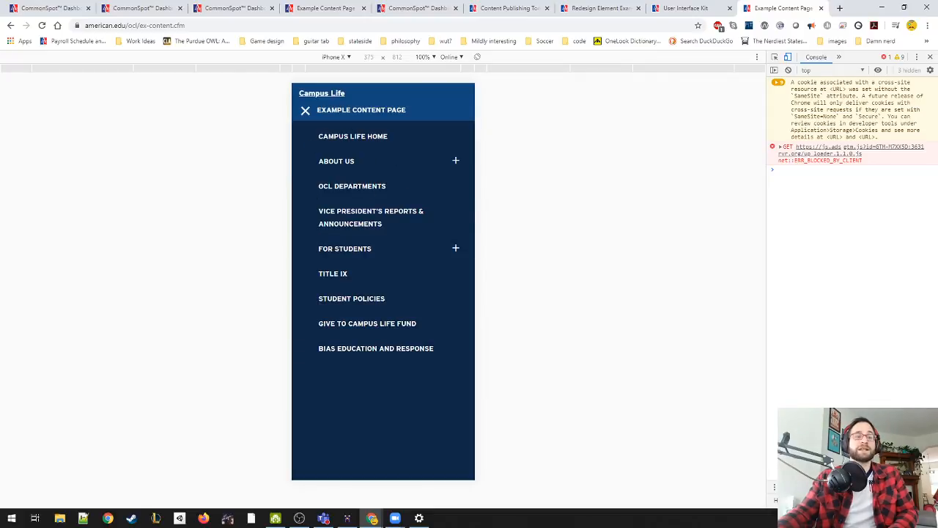
click(305, 112)
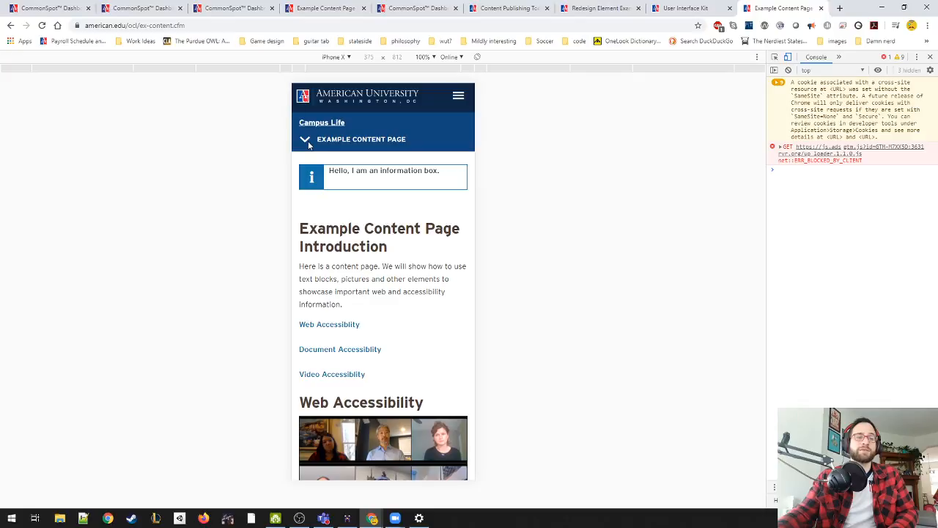
click(305, 141)
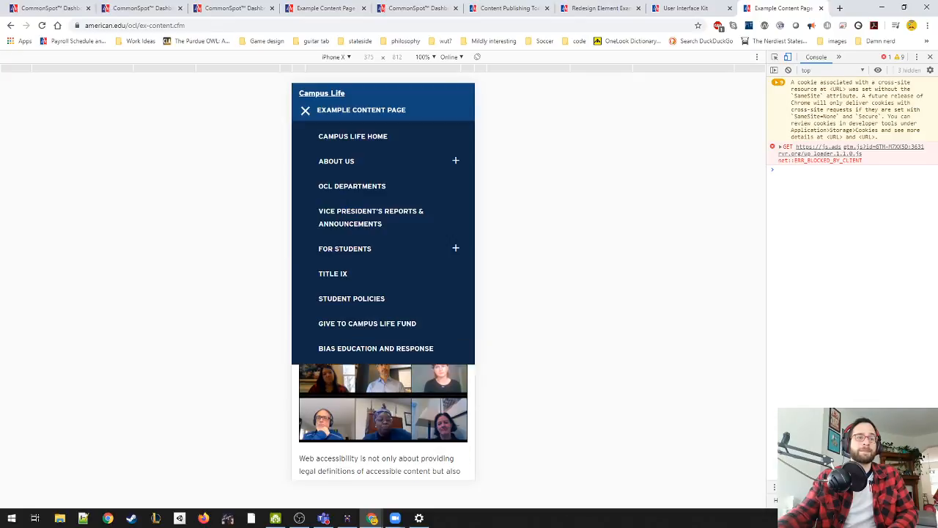
click(457, 250)
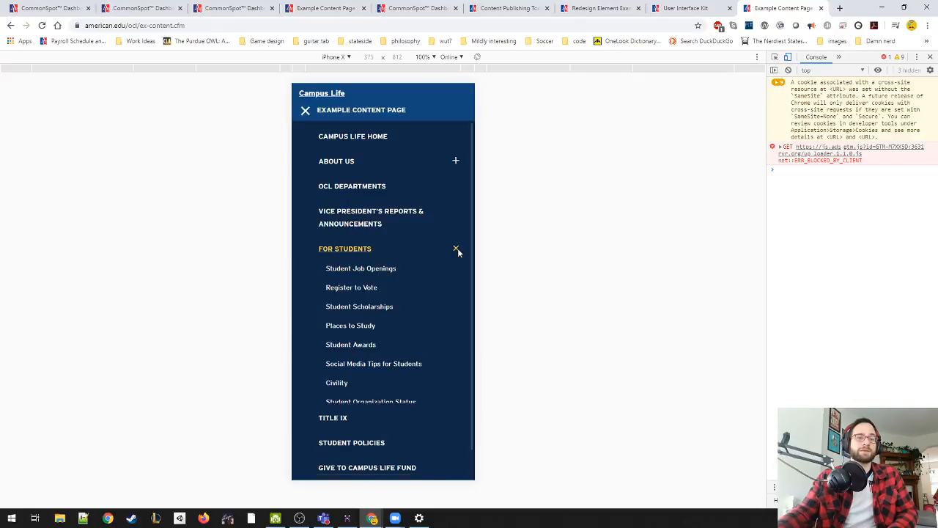
click(458, 250)
click(305, 110)
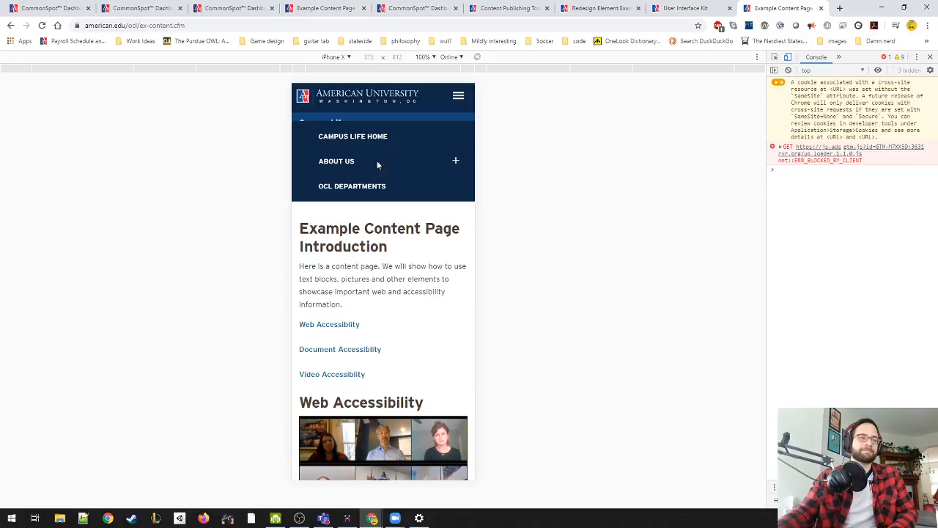
Step: Test the Web Accessibility and Video Accessibility jump links in the mobile preview of the introduction
scroll(418, 268, down, 2)
scroll(399, 264, up, 1)
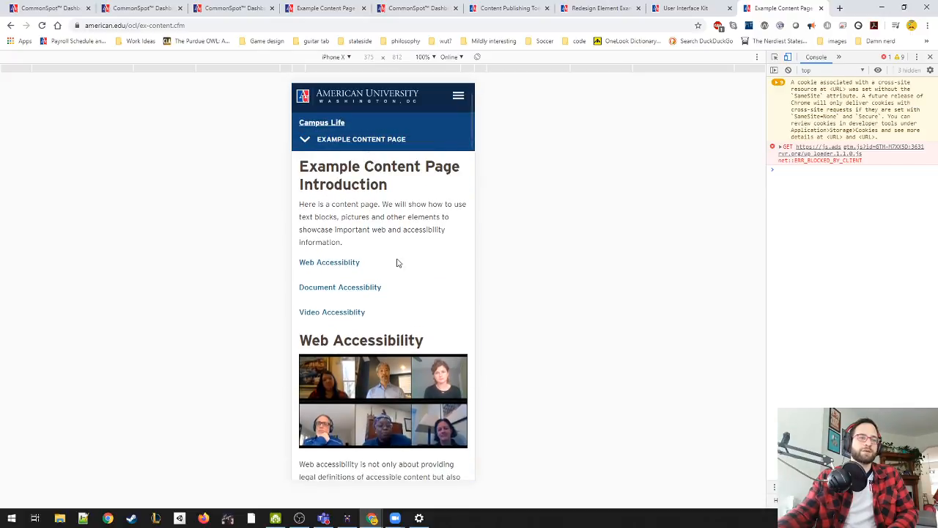
click(340, 269)
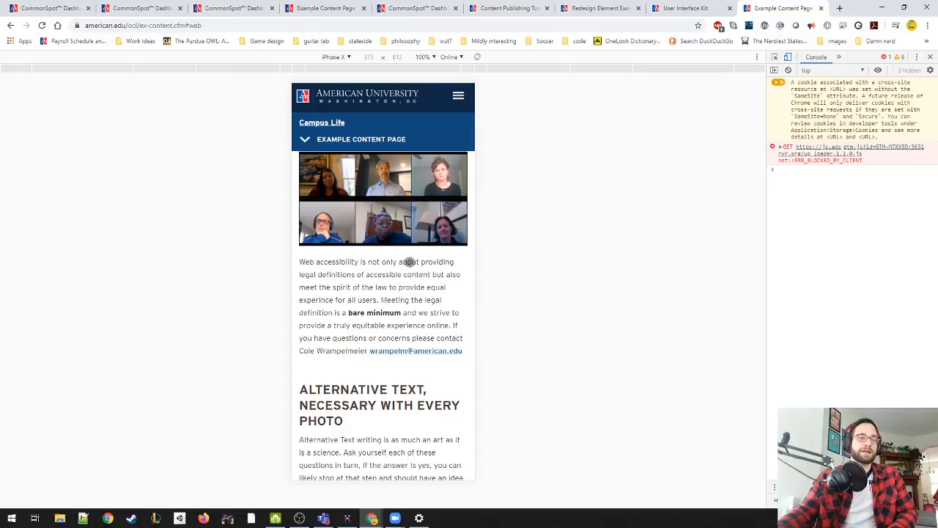
scroll(394, 268, down, 5)
scroll(390, 264, up, 4)
scroll(389, 264, up, 5)
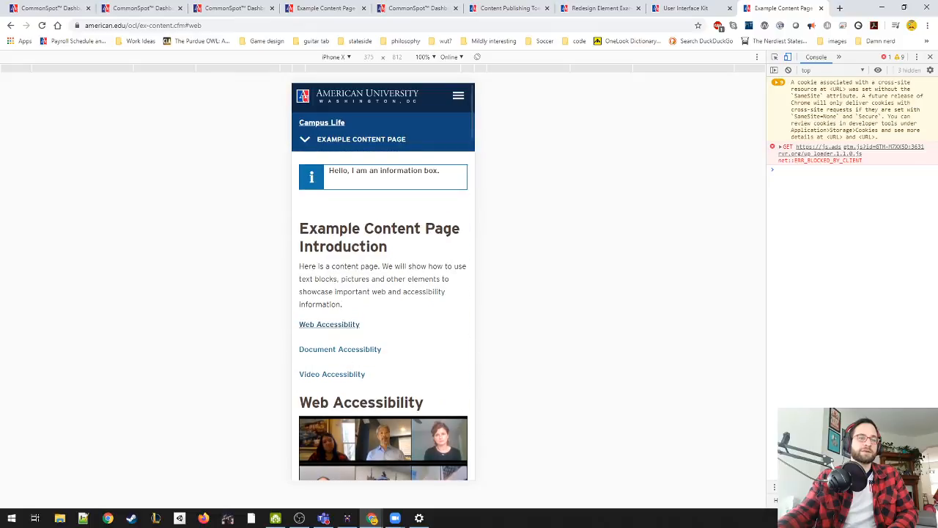
click(334, 375)
scroll(411, 308, up, 1)
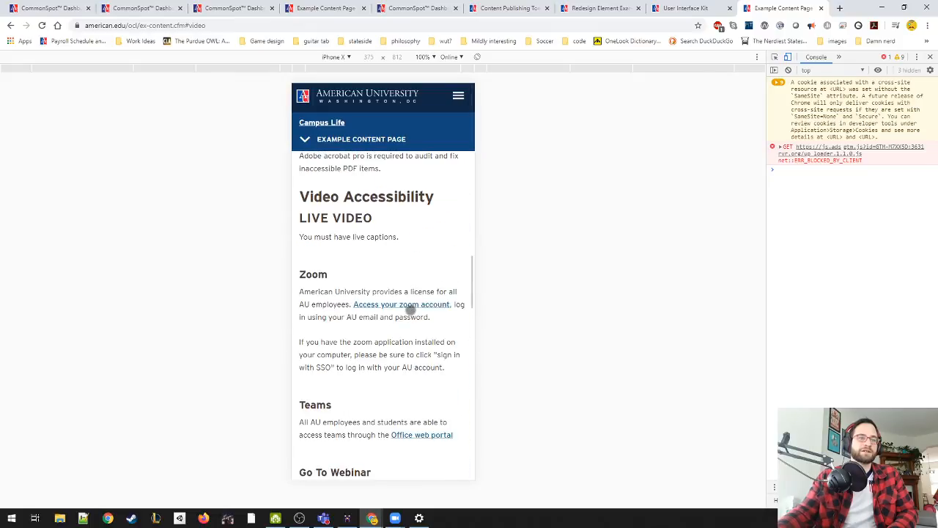
Step: Review the mobile layout from the table and Document Accessibility section through the live video section down to the tab element
scroll(411, 308, down, 2)
scroll(404, 262, down, 3)
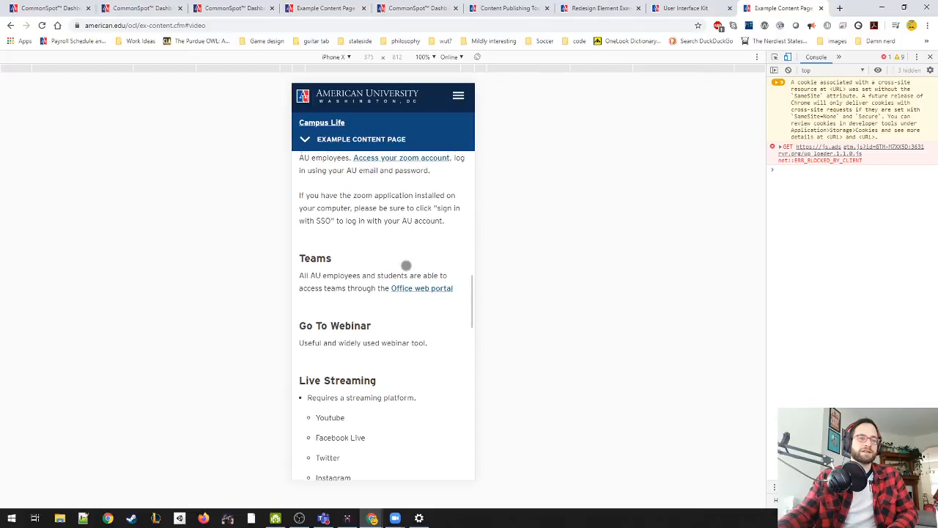
scroll(406, 265, down, 2)
scroll(406, 265, up, 6)
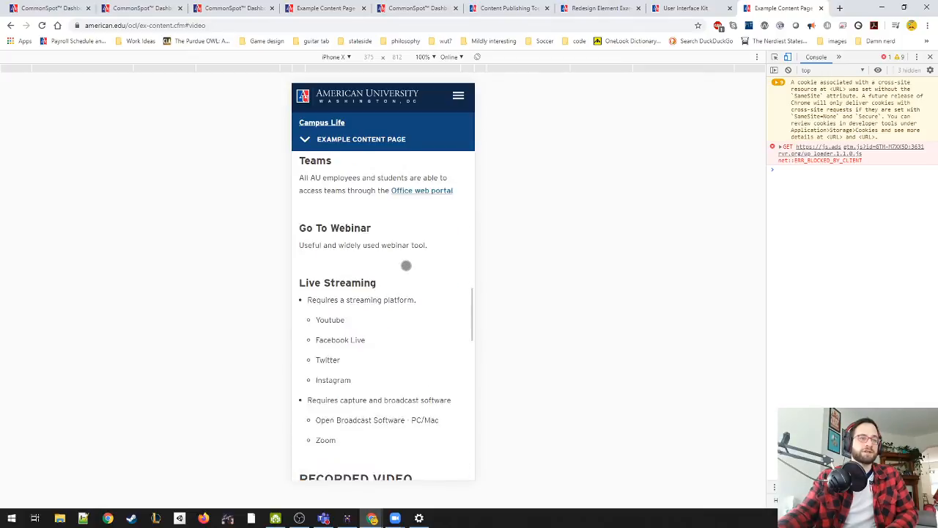
scroll(406, 265, up, 5)
scroll(325, 293, down, 3)
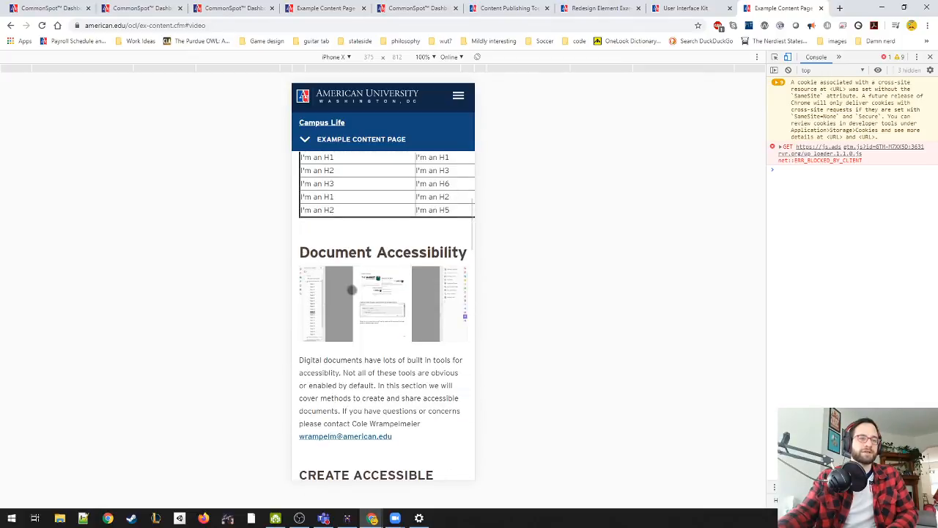
scroll(387, 293, down, 10)
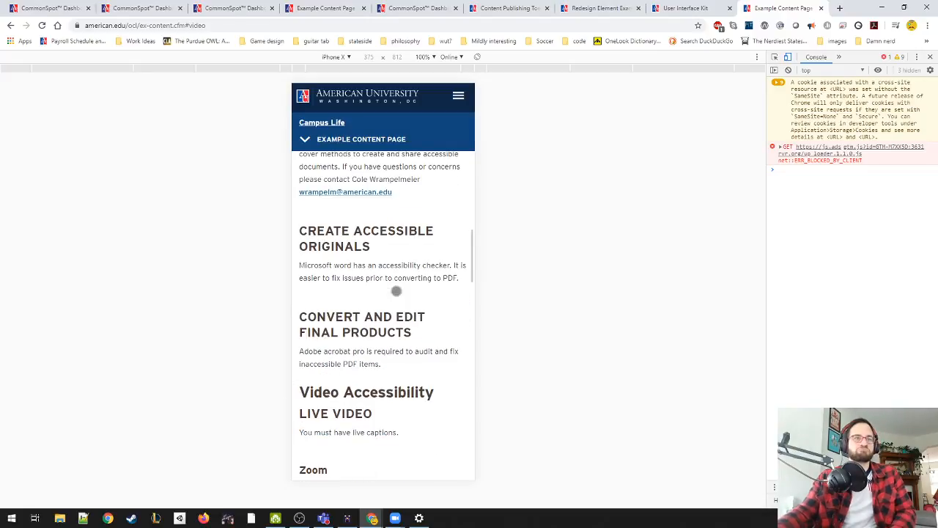
scroll(386, 292, down, 4)
scroll(383, 291, up, 3)
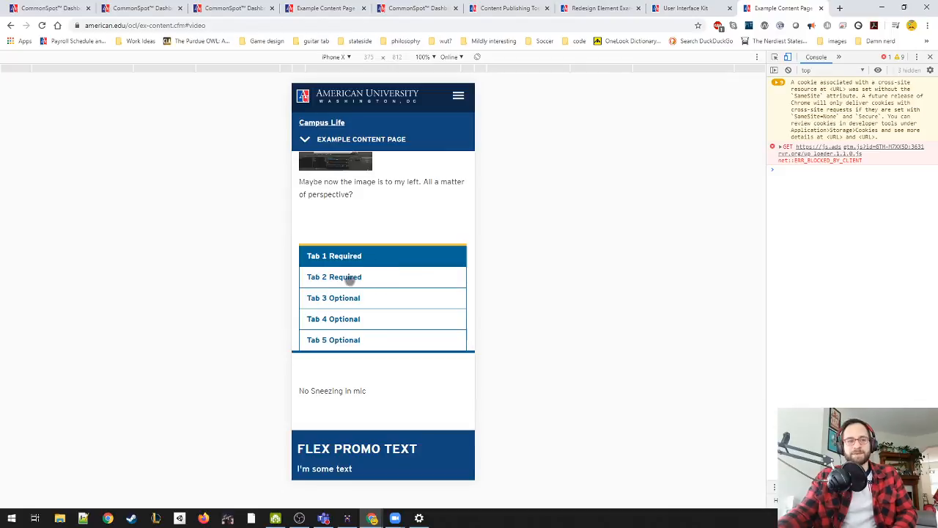
Step: Test the stacked tabs with Tab 2 and Tab 3, return to Tab 1, and examine its text and flex promo
click(353, 277)
click(357, 298)
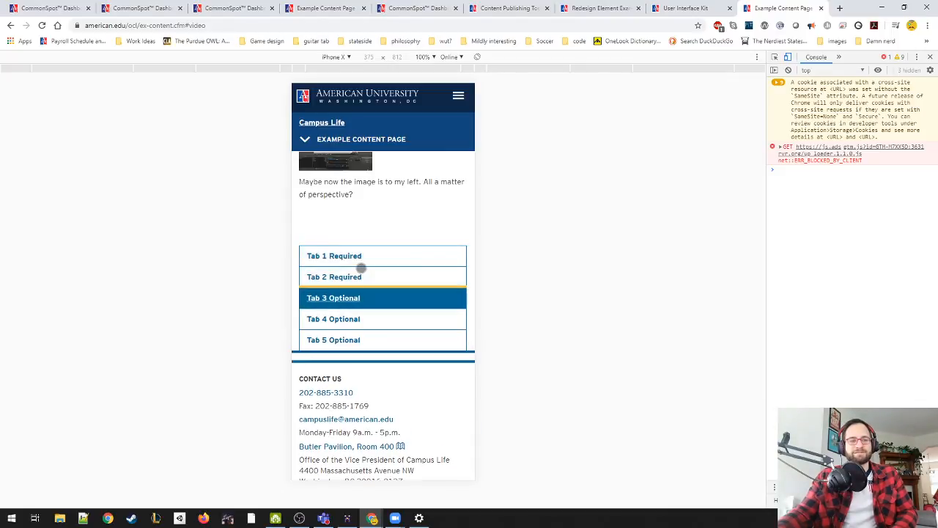
click(360, 258)
scroll(373, 262, down, 5)
scroll(373, 264, up, 3)
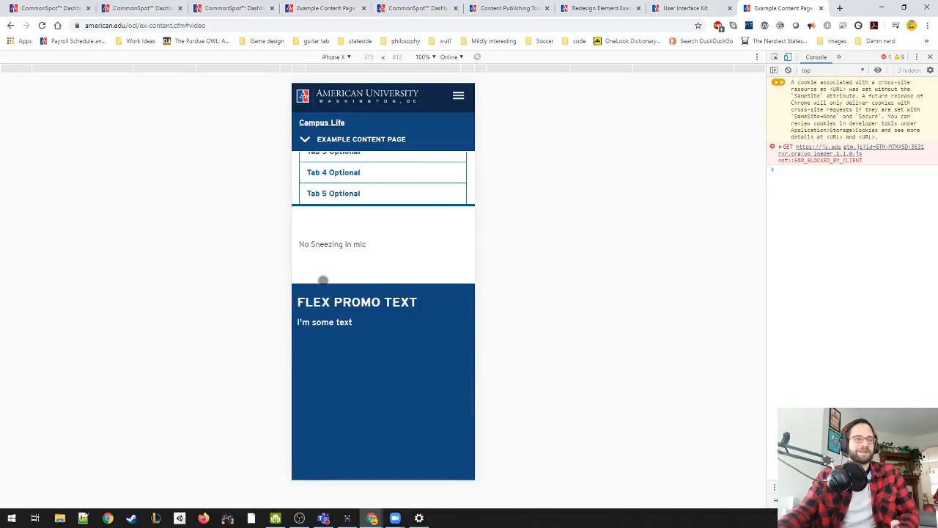
scroll(323, 279, up, 2)
scroll(324, 279, down, 1)
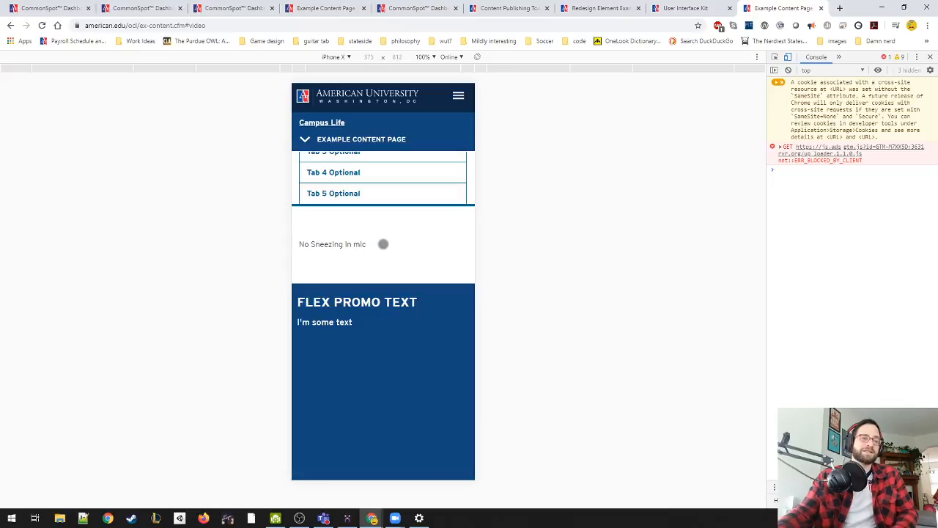
scroll(384, 244, up, 1)
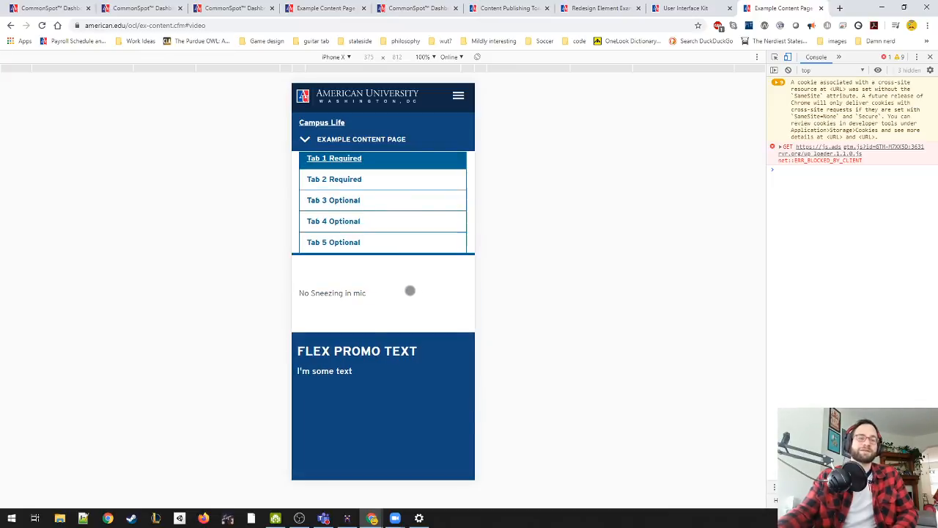
scroll(407, 290, up, 1)
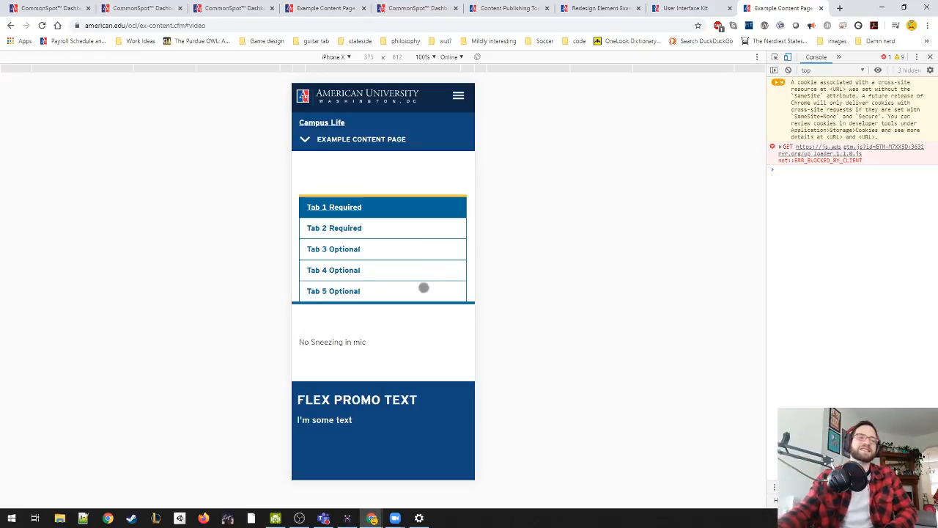
Step: Turn off device emulation, reload the page in its desktop layout, and close the developer tools
click(793, 58)
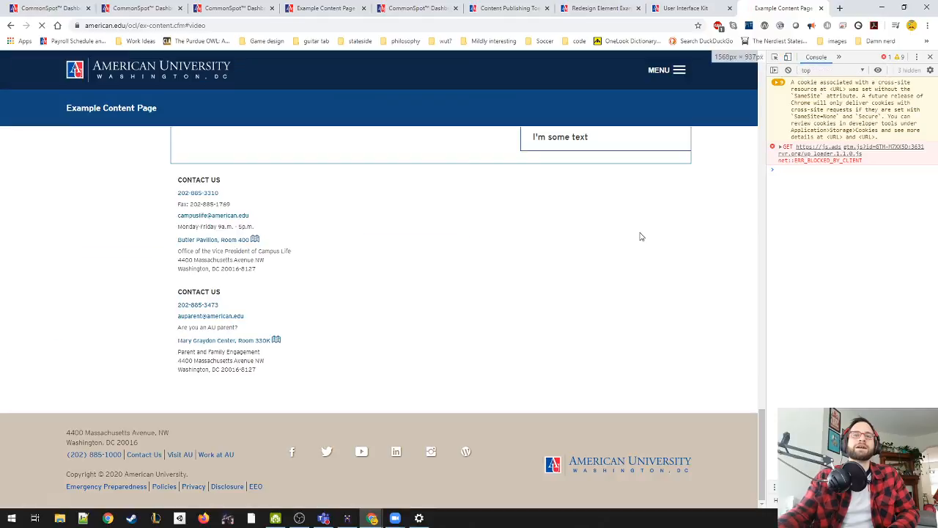
key(F5)
drag(762, 327, 770, 419)
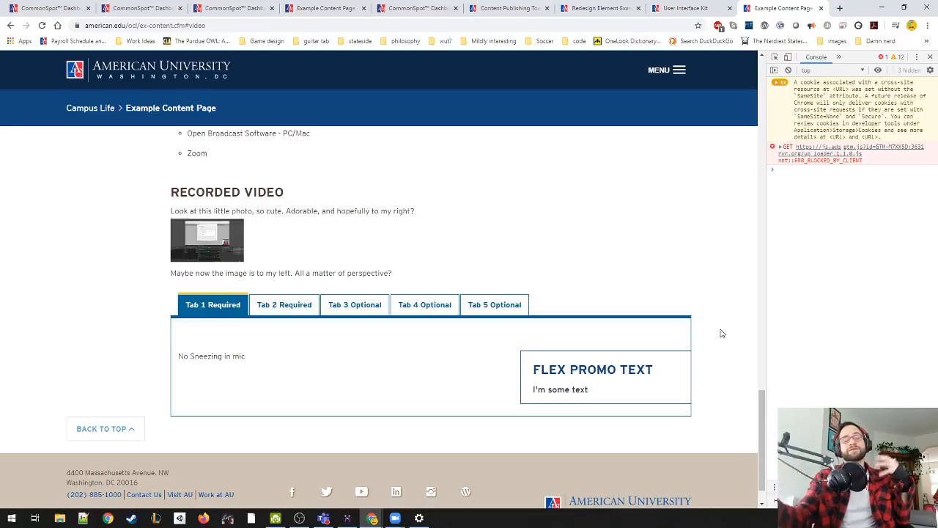
scroll(490, 345, down, 1)
scroll(662, 300, up, 3)
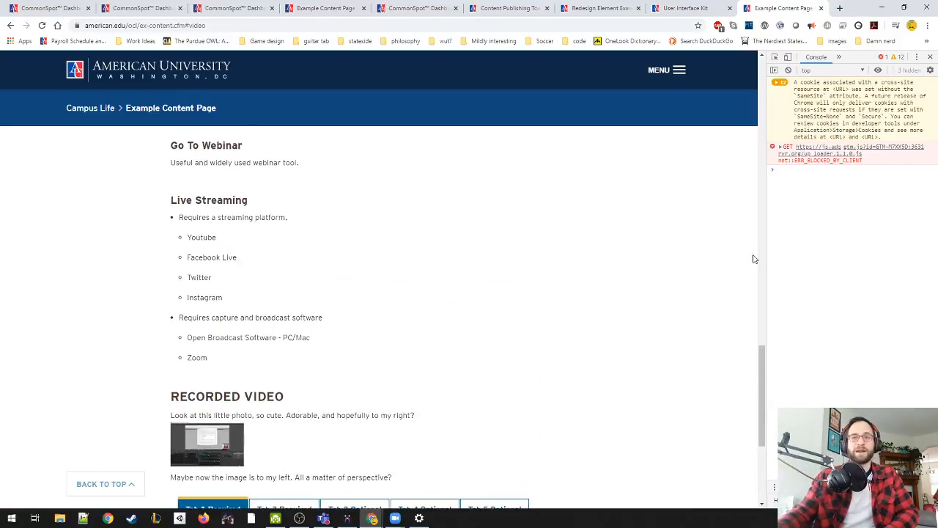
click(931, 56)
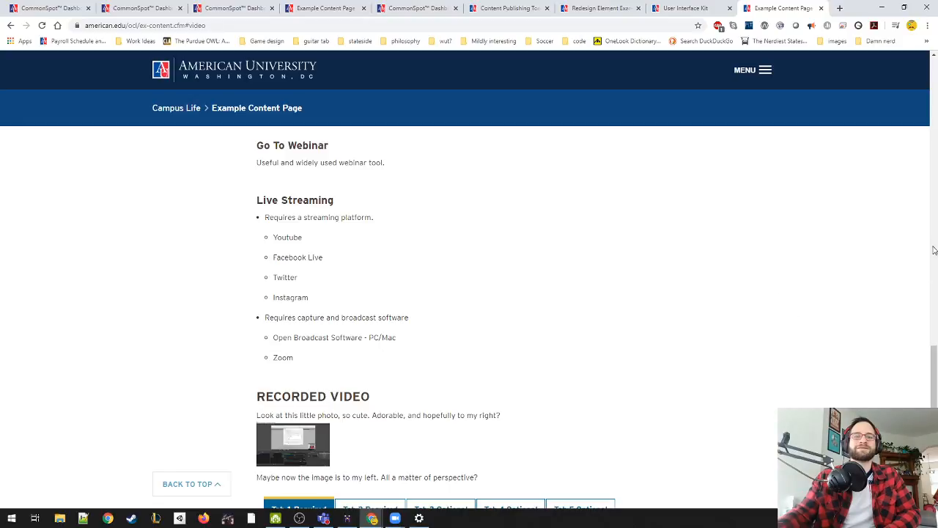
Step: Return to the top of the live page, then close it and go back to the page in CommonSpot
drag(934, 359, 894, 118)
scroll(785, 230, up, 1)
scroll(766, 220, up, 2)
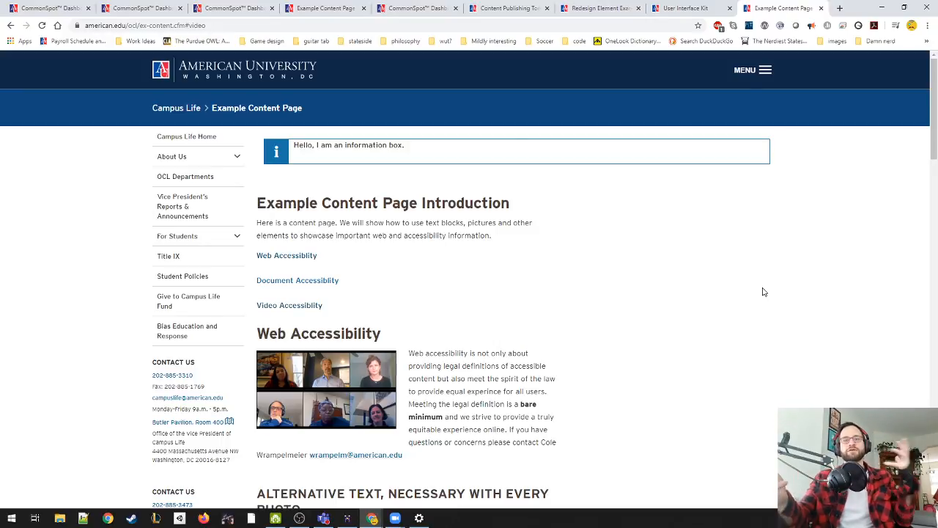
click(822, 8)
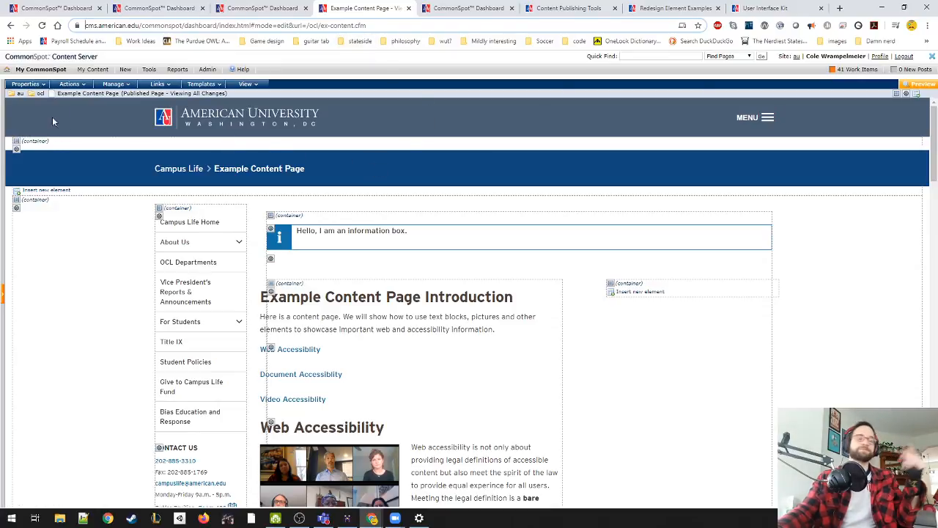
click(244, 84)
click(258, 113)
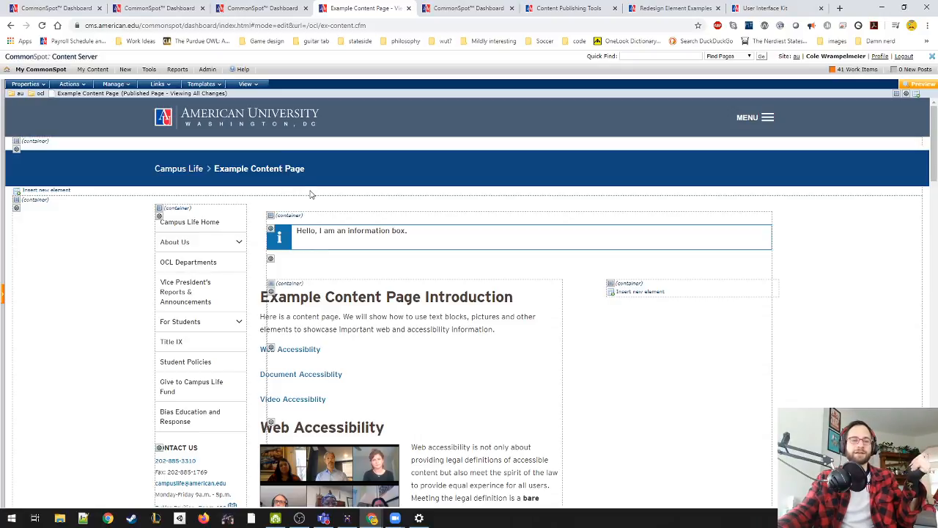
click(115, 86)
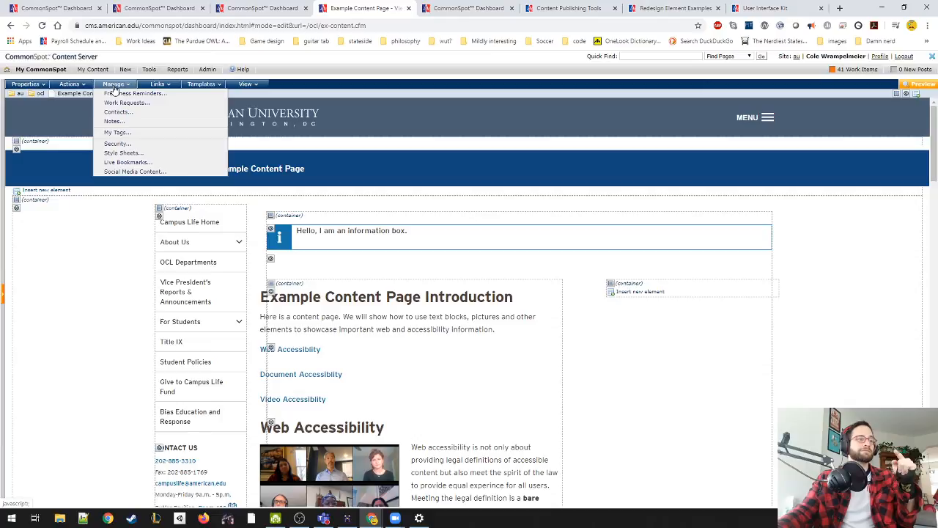
Step: Examine the Send Review via Email form for the page, including its additional email addresses field, and cancel it without sending
click(70, 85)
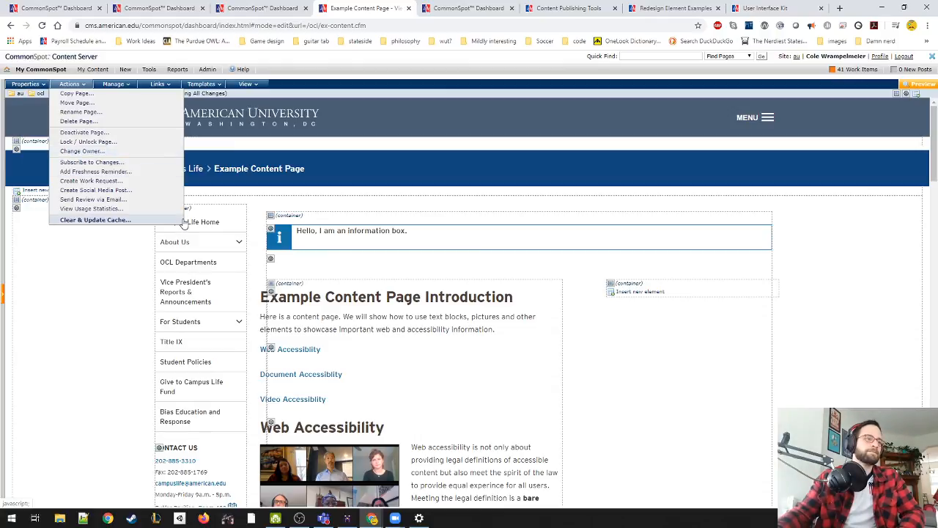
click(145, 200)
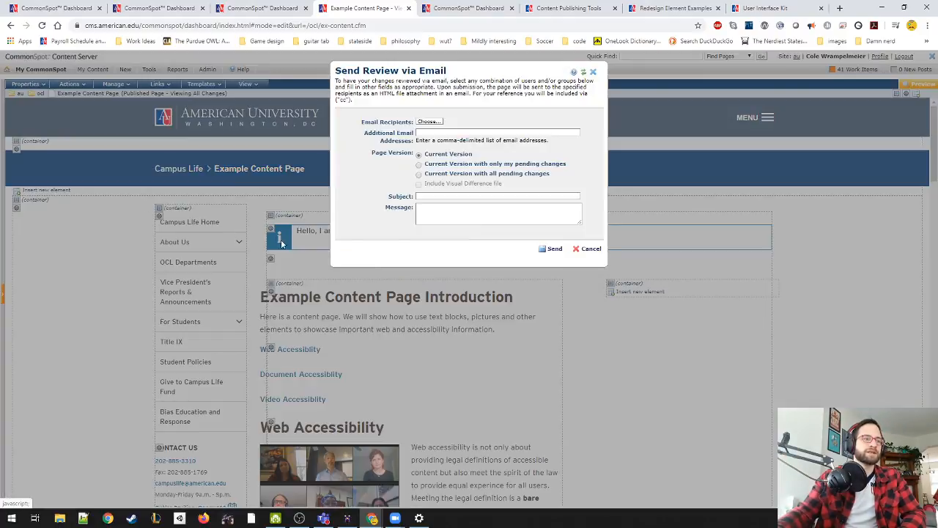
click(462, 132)
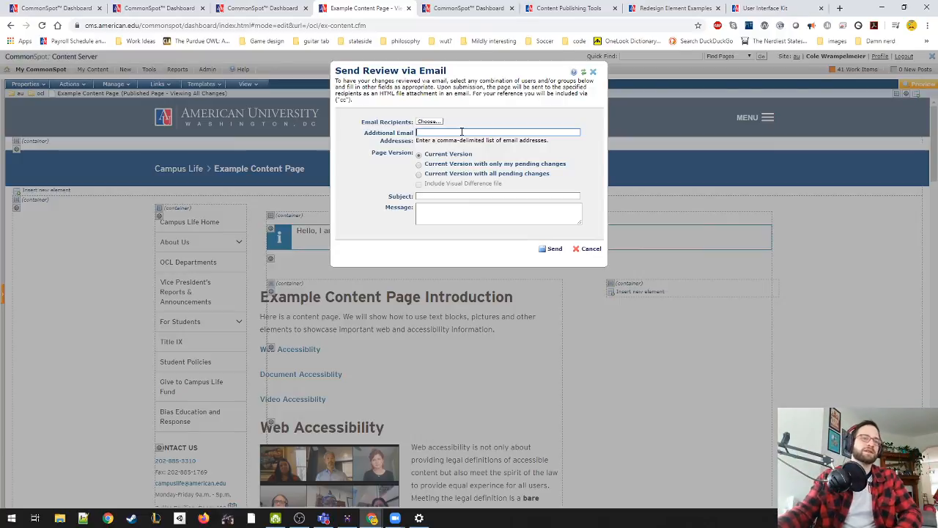
click(585, 249)
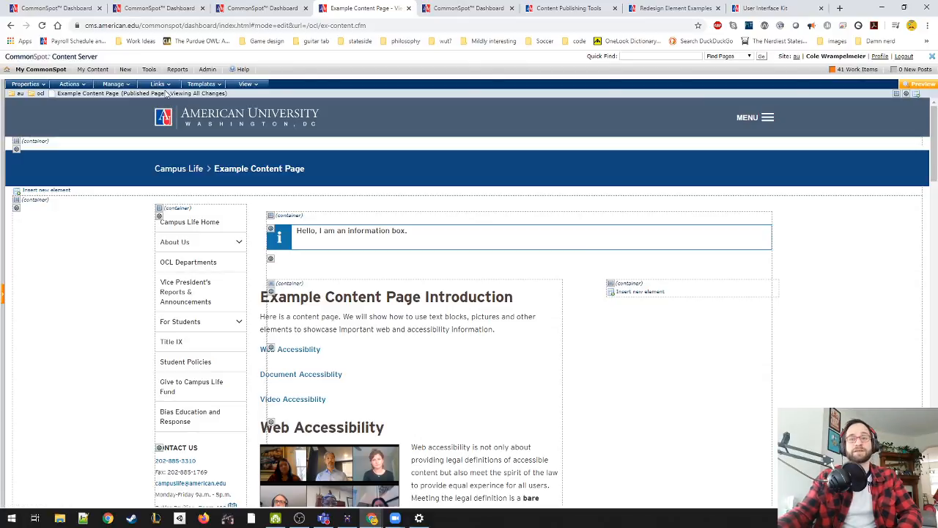
mouse_move(83, 84)
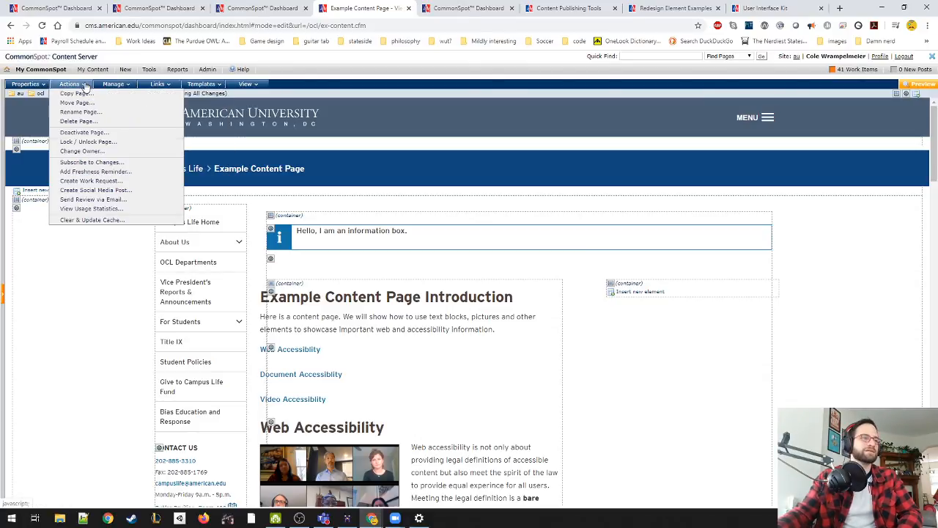
Step: Deactivate the Example Content Page and confirm the deactivation
click(120, 137)
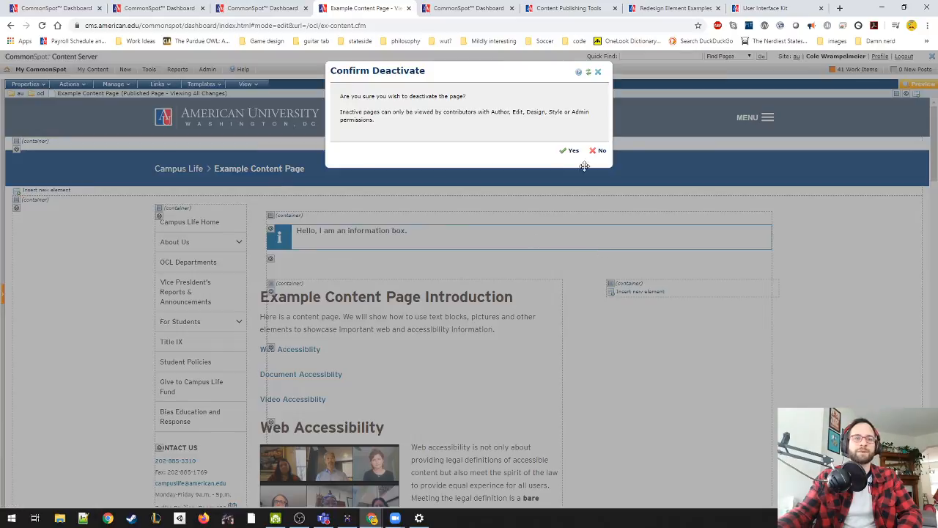
click(573, 151)
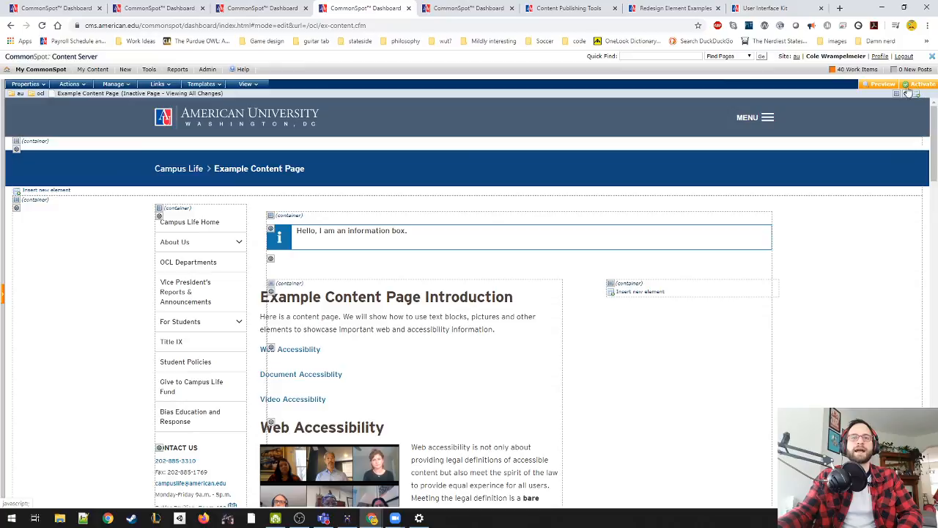
Step: Look through the open browser tabs for the live example content page, then return to its CommonSpot tab
click(690, 7)
click(569, 8)
click(469, 8)
click(332, 6)
click(262, 8)
click(158, 8)
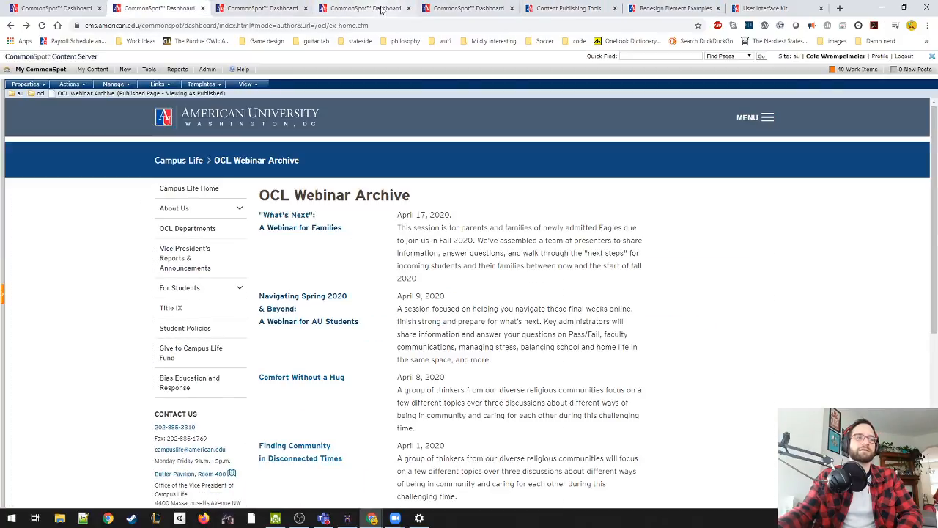
click(363, 7)
click(760, 7)
click(365, 7)
click(86, 25)
key(ctrl+c)
key(ctrl+t)
key(ctrl+v)
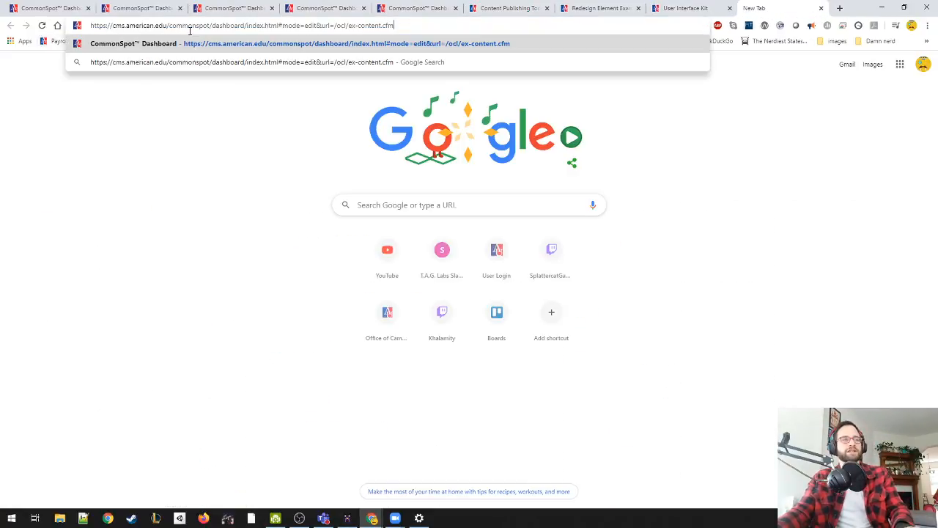
double_click(118, 25)
text(www)
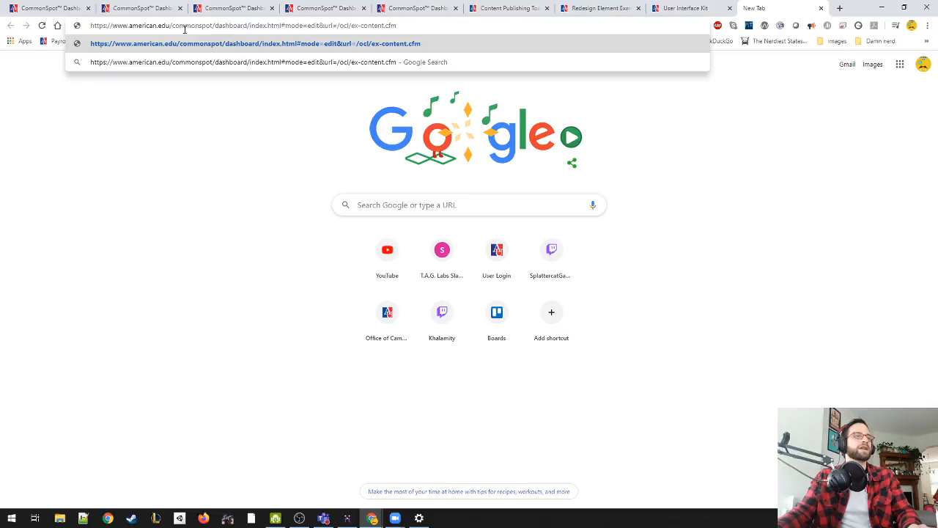
drag(173, 25, 341, 25)
key(BackSpace)
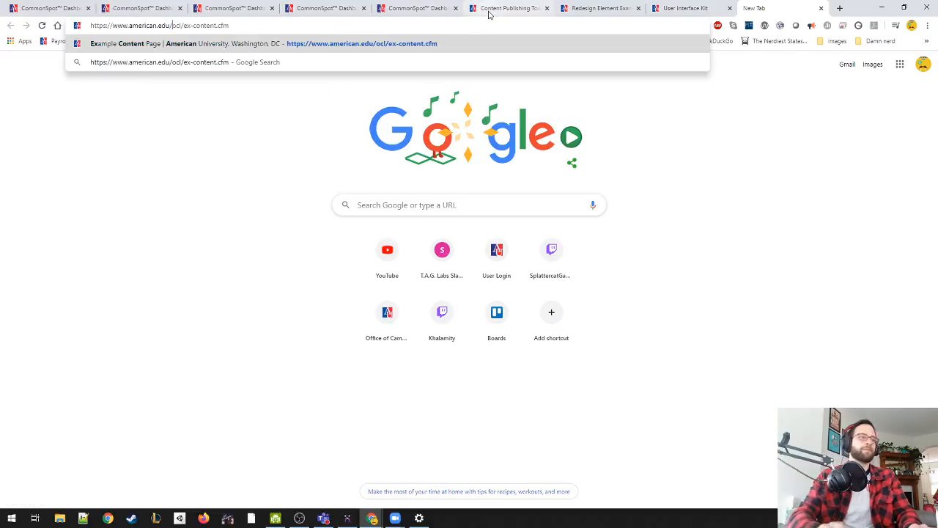
key(Return)
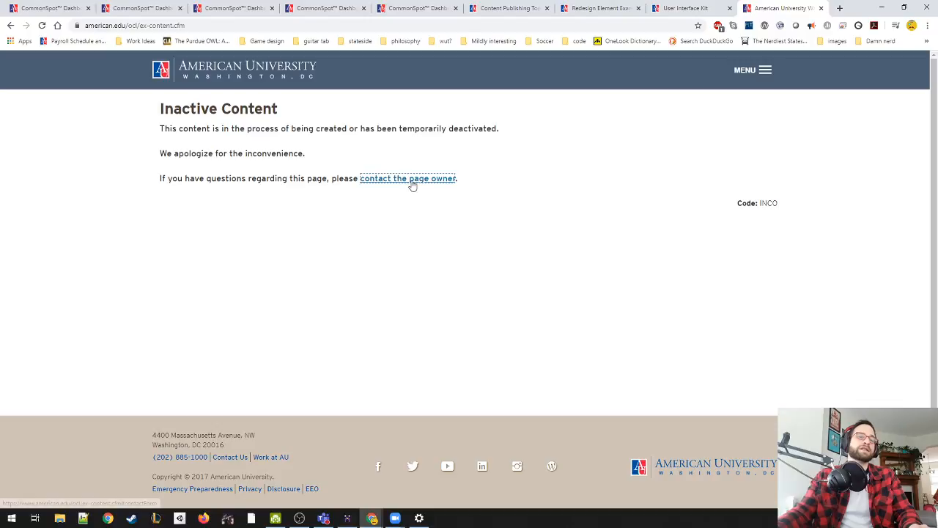
Step: Examine the Contact Inactive Page Owner form, close it without sending, and return to the Example Content Page in CommonSpot
click(411, 180)
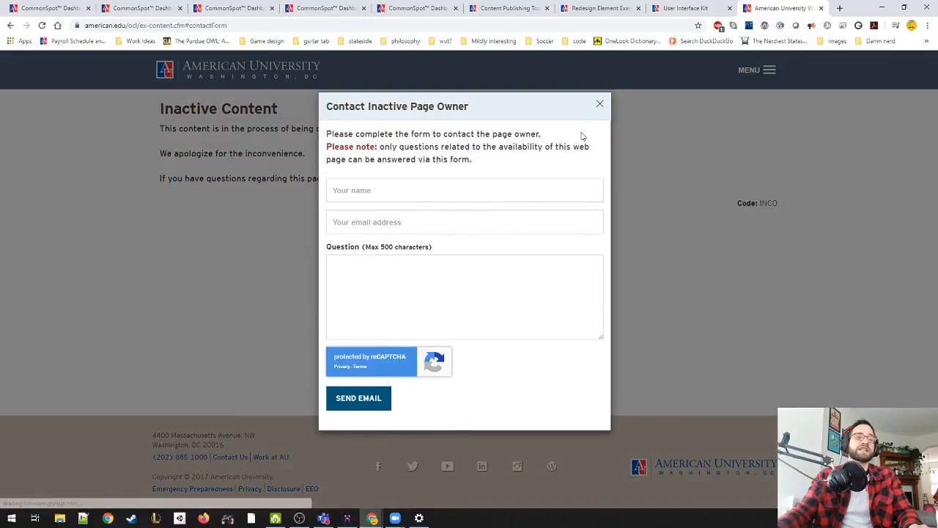
click(599, 105)
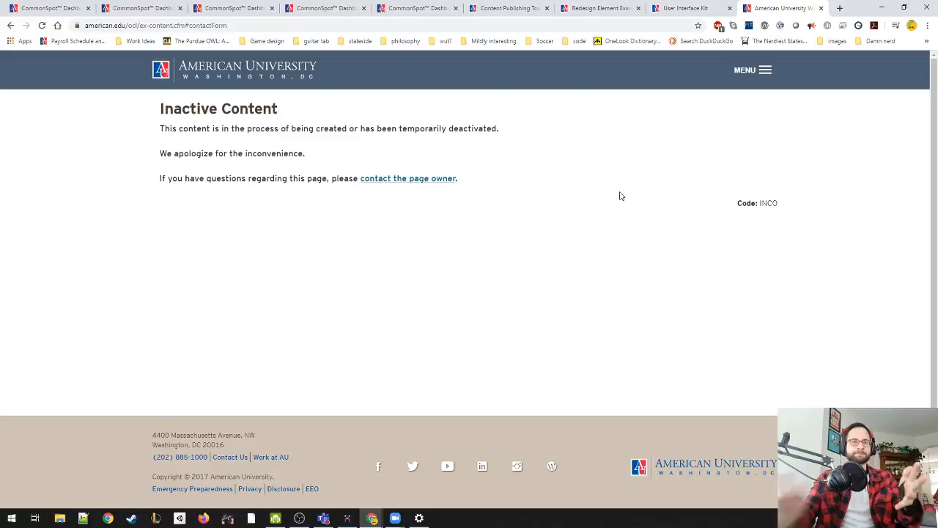
click(307, 7)
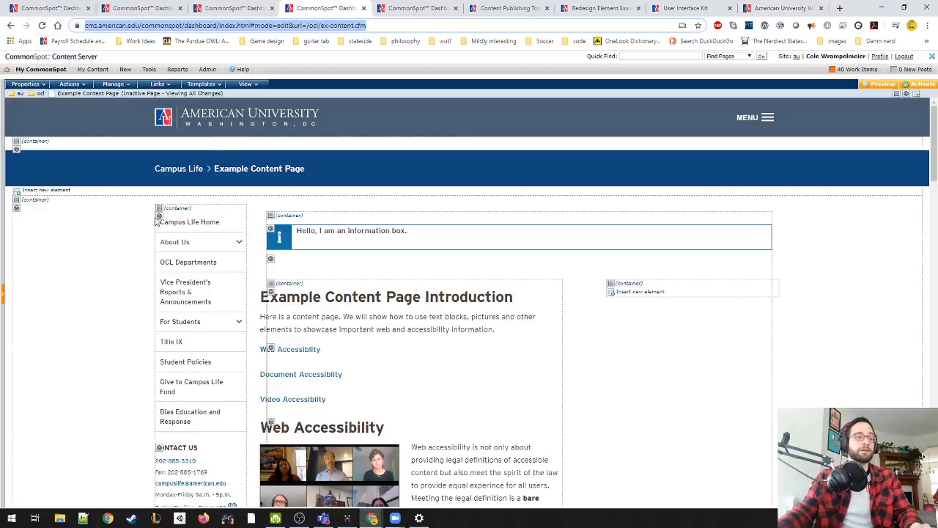
click(123, 270)
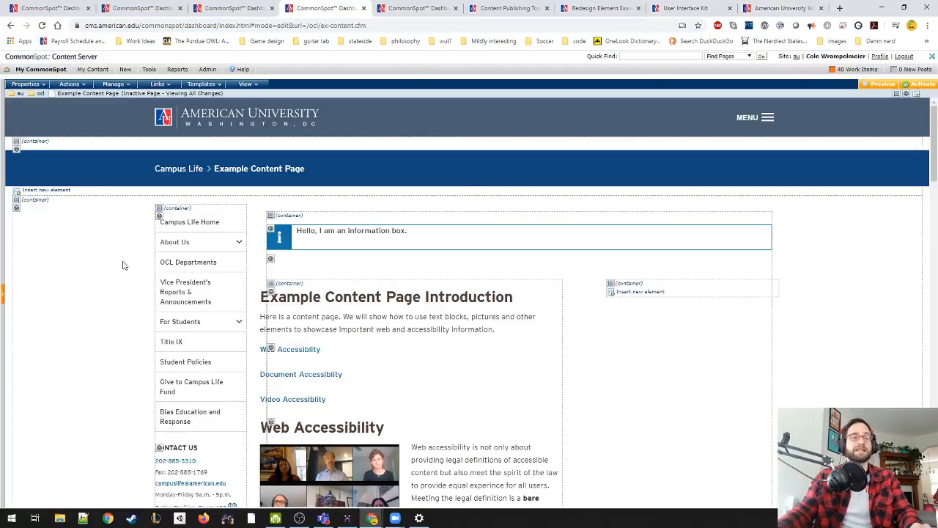
Step: Examine the Referring Pages list for the Example Content Page and close it
click(157, 85)
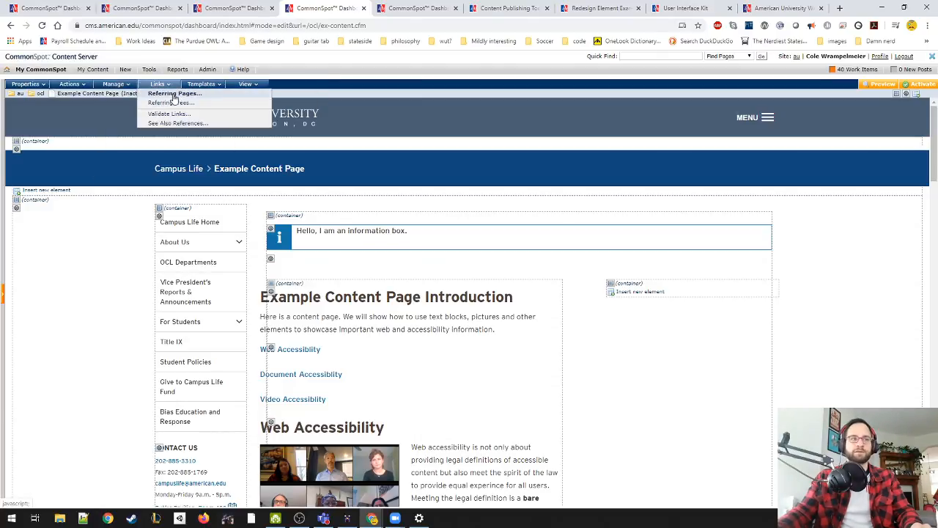
click(174, 95)
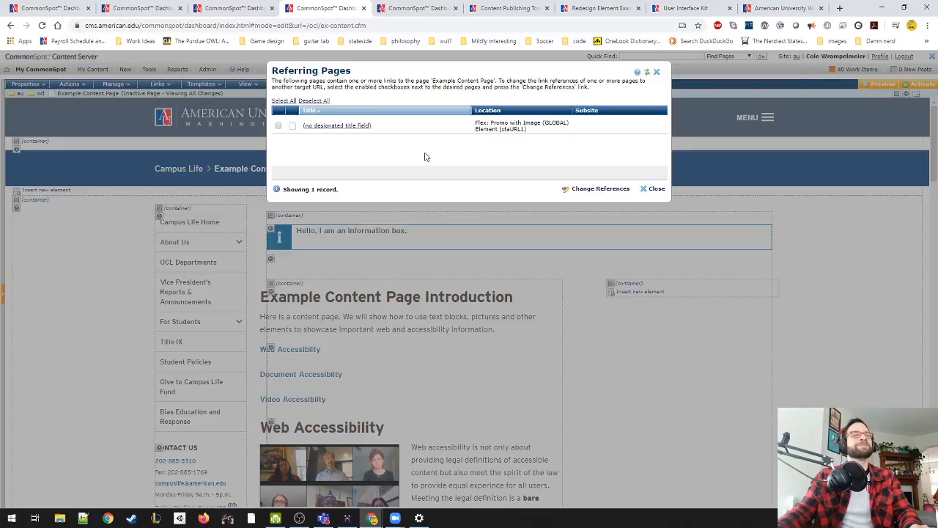
click(649, 189)
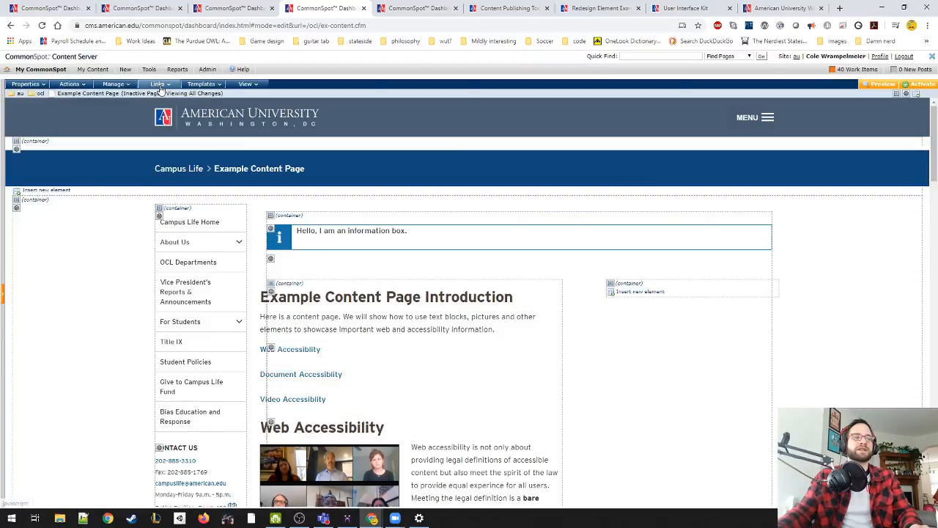
Step: Switch to the Example Homepage among the open pages and display it in edit mode with all changes
click(396, 8)
click(242, 8)
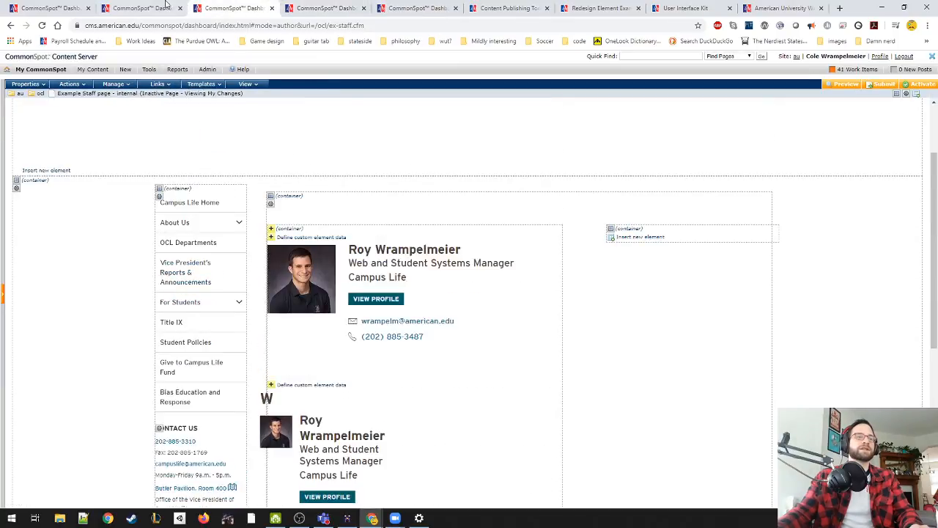
click(143, 8)
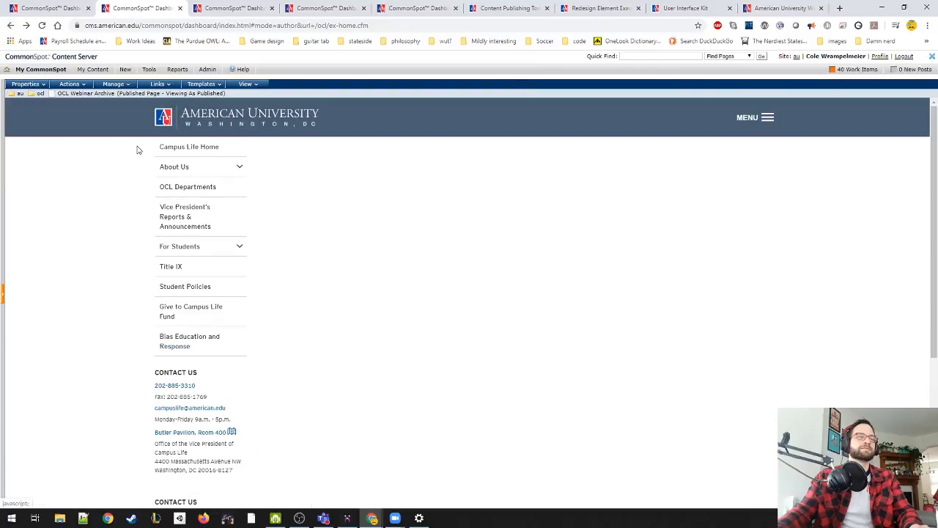
click(262, 86)
click(264, 113)
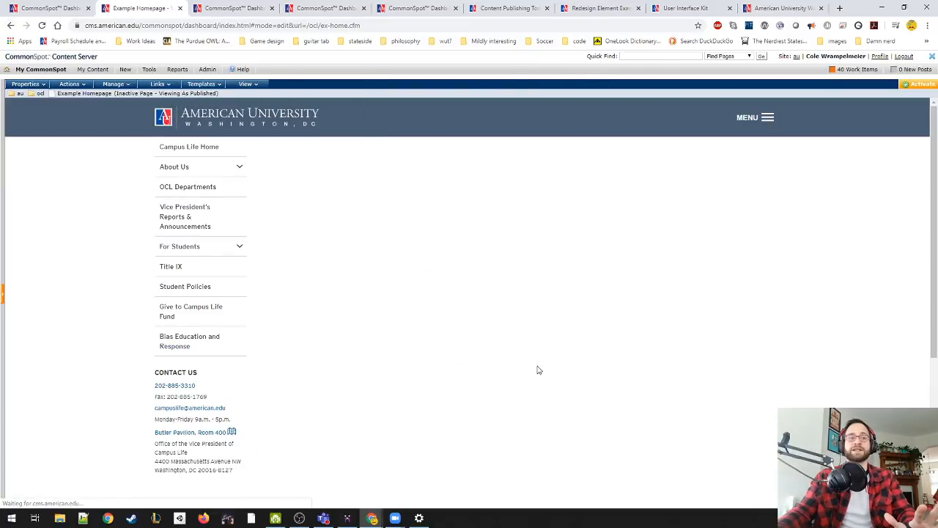
Step: Add the line "Here is a link to our content page" below the bulleted list in the homepage's welcome text block
scroll(440, 346, down, 4)
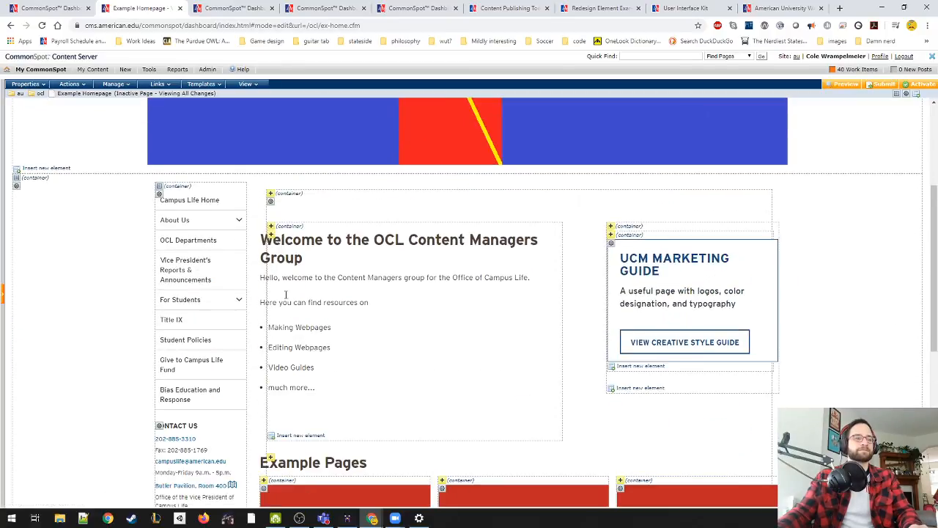
click(271, 242)
click(278, 253)
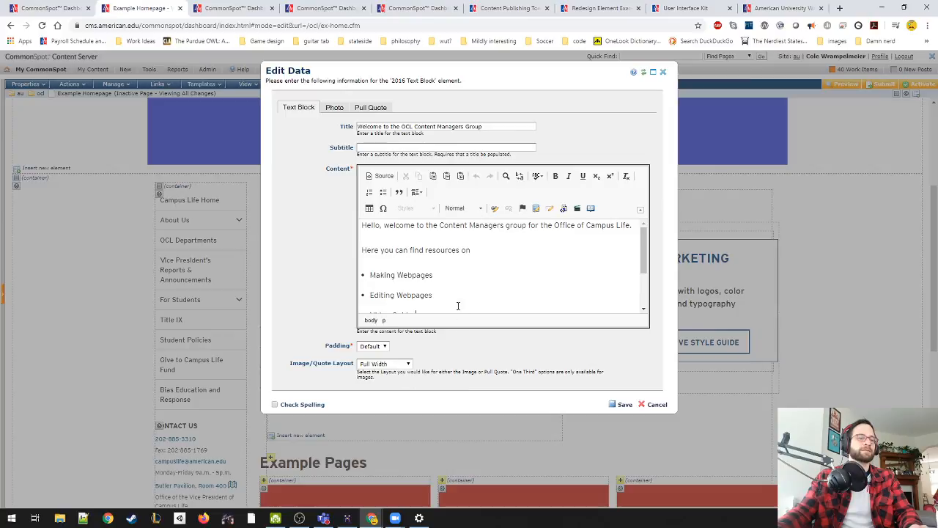
scroll(470, 300, down, 3)
key(Return)
key(Return)
text(Here is a link to)
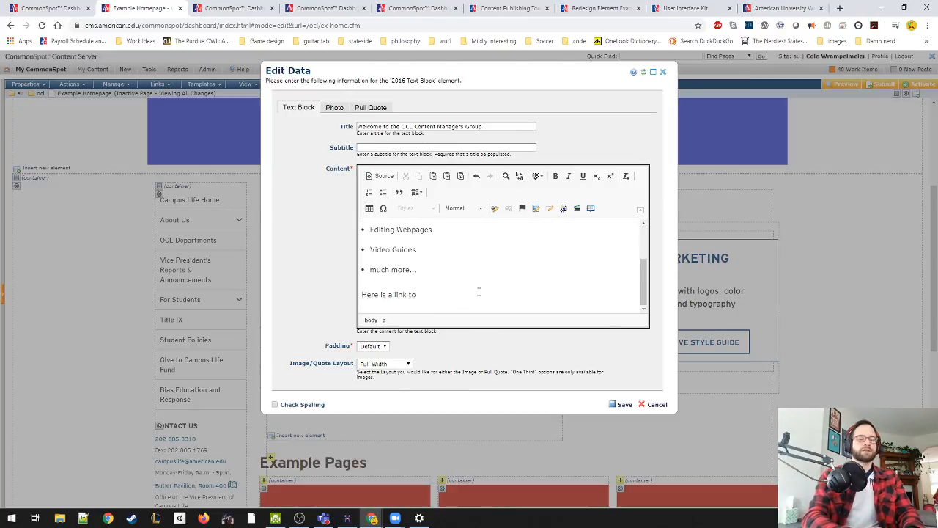
text( our content page)
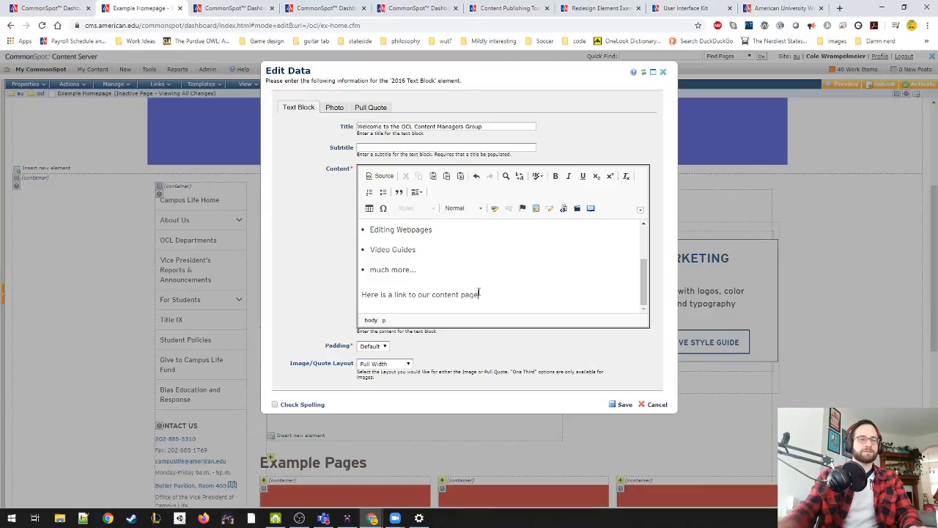
Step: Link the words "our content page" to the Example Content Page from the current subsite and save the text block
drag(479, 294, 417, 296)
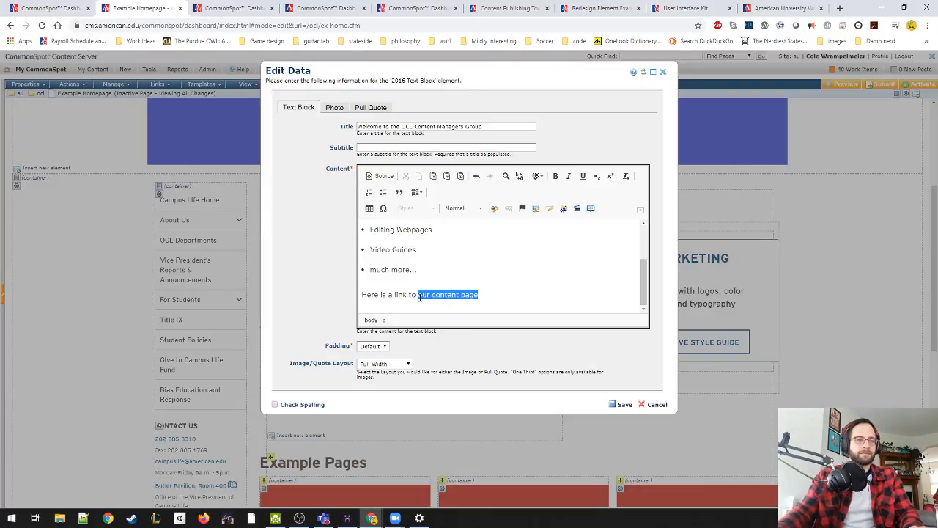
click(495, 208)
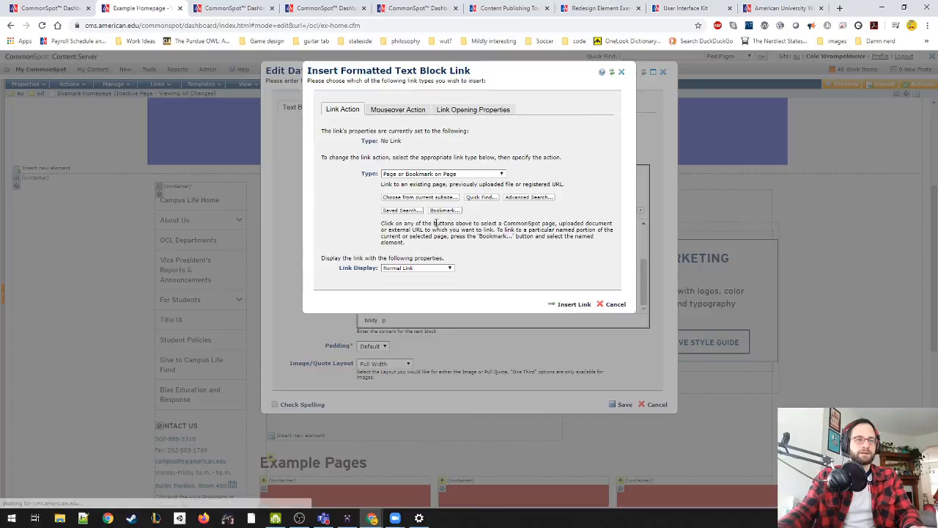
click(436, 202)
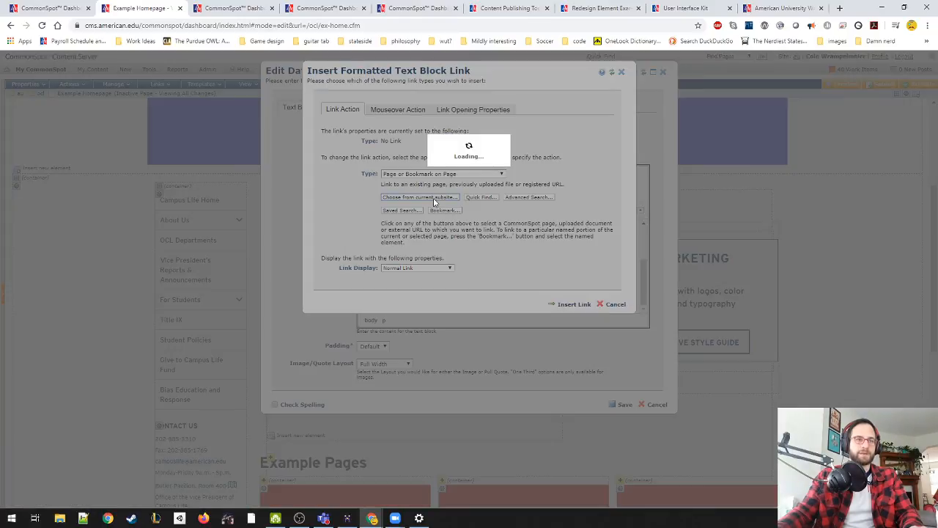
click(275, 146)
click(275, 146)
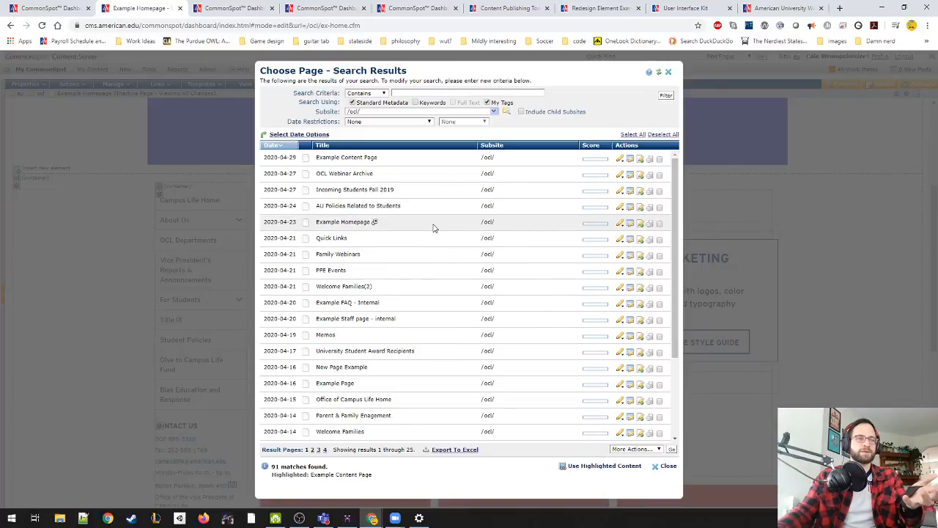
click(321, 159)
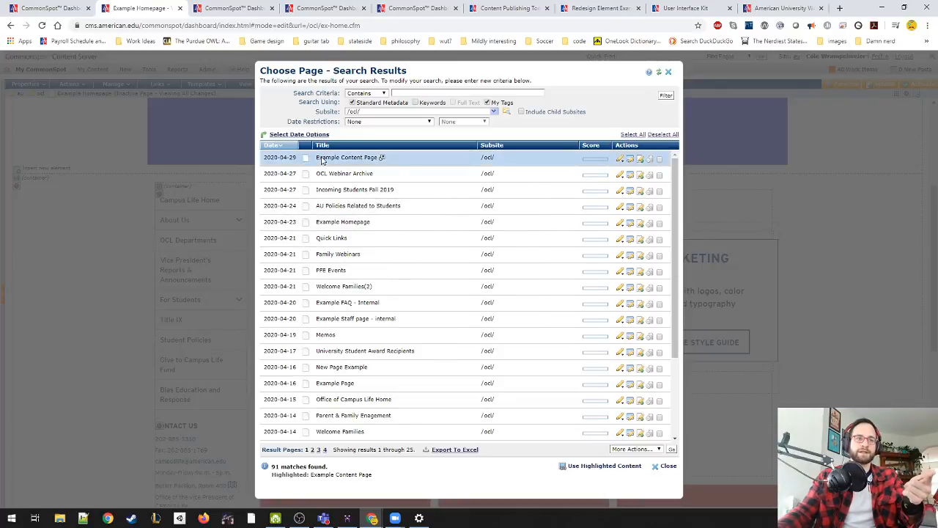
click(578, 467)
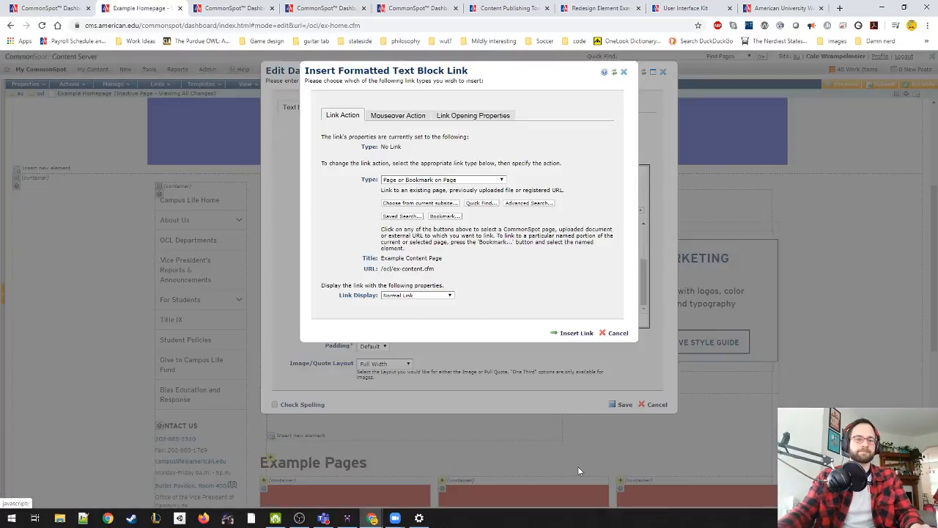
click(575, 333)
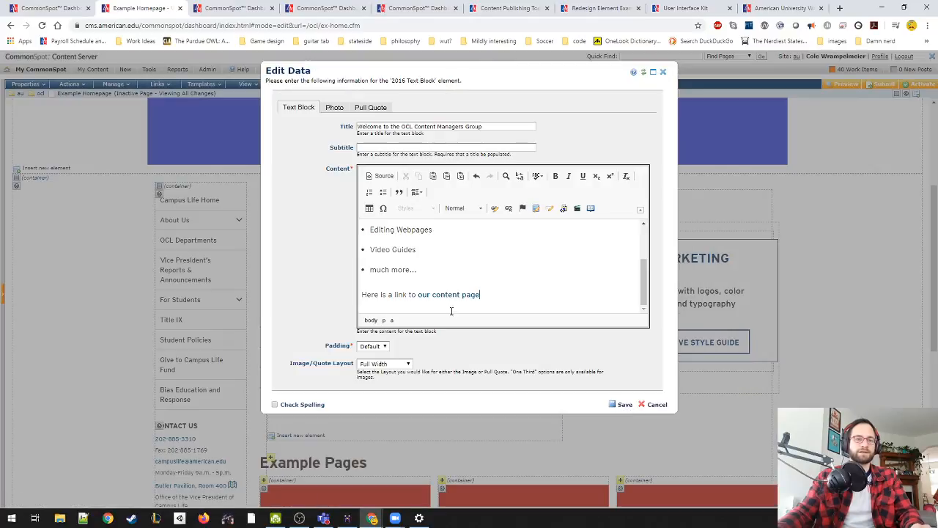
click(623, 405)
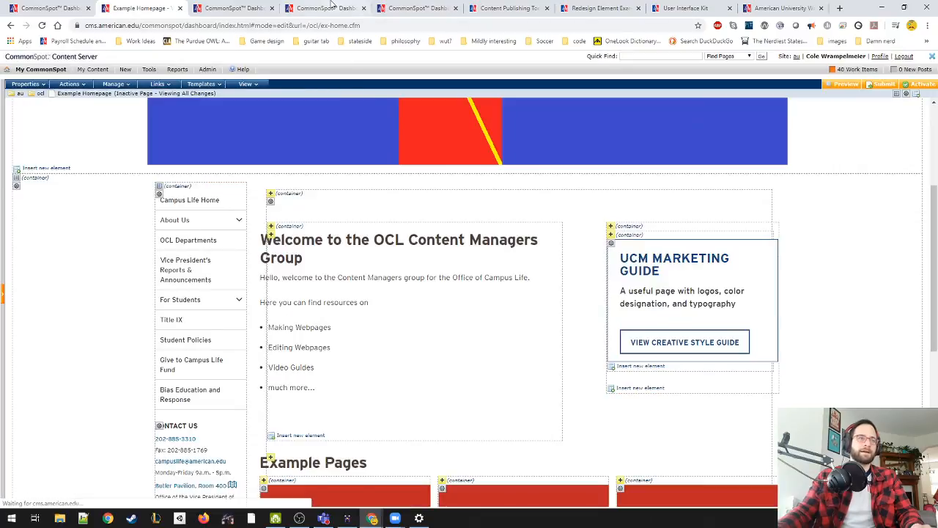
Step: Reload the Example Content Page in CommonSpot, recheck its Referring Pages list, and close the list
click(359, 8)
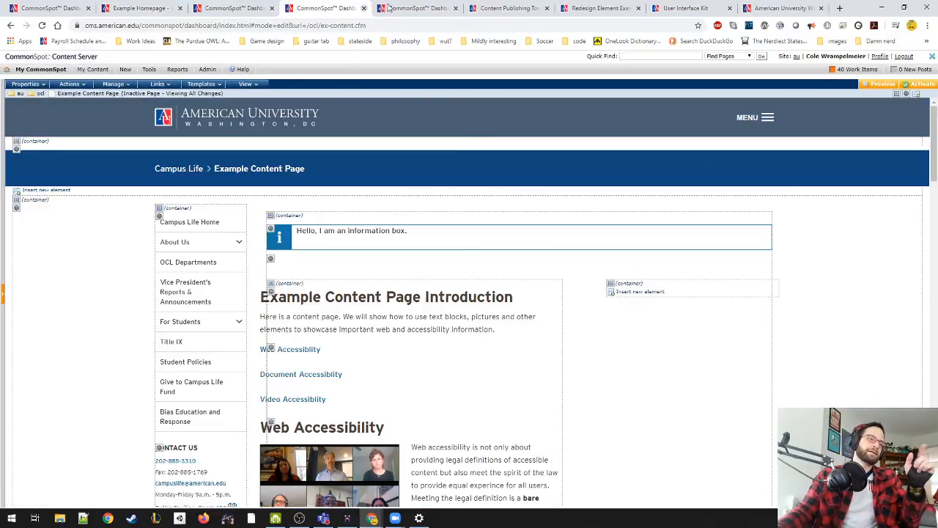
click(143, 8)
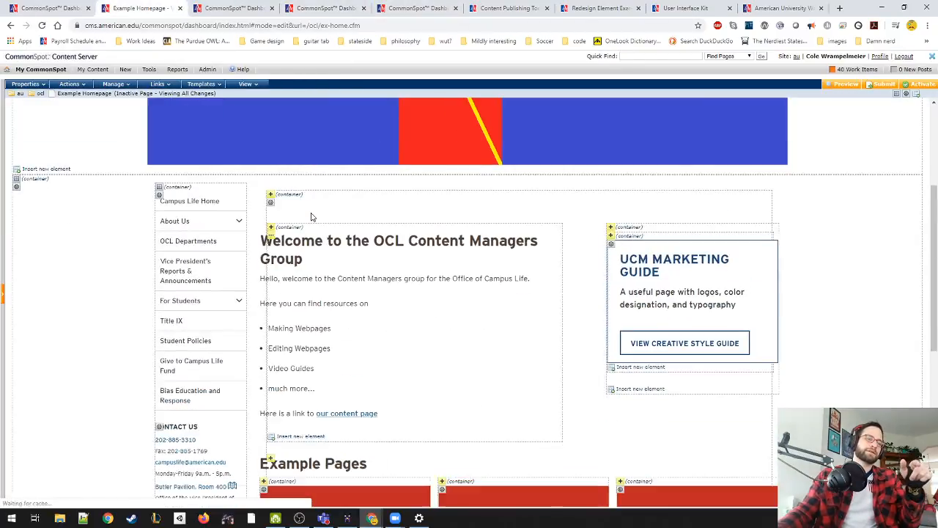
click(326, 8)
drag(485, 330, 492, 334)
key(F5)
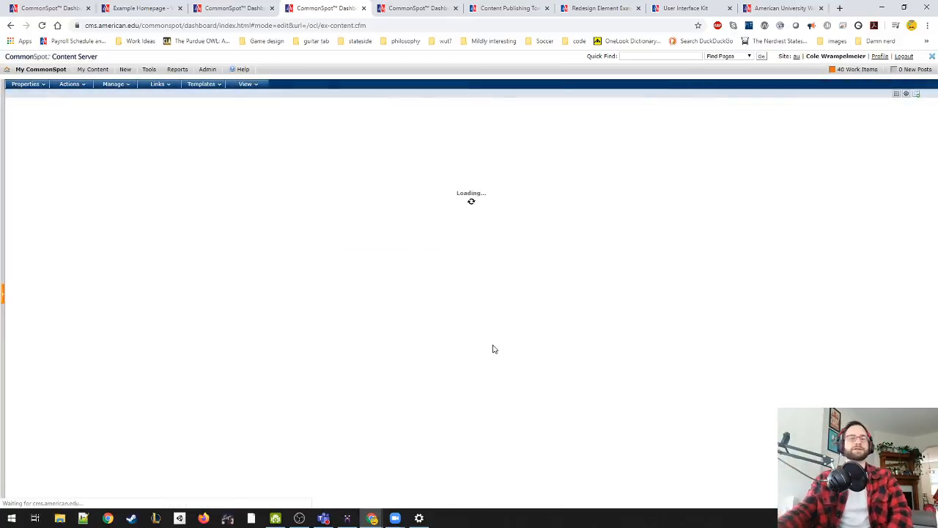
click(159, 84)
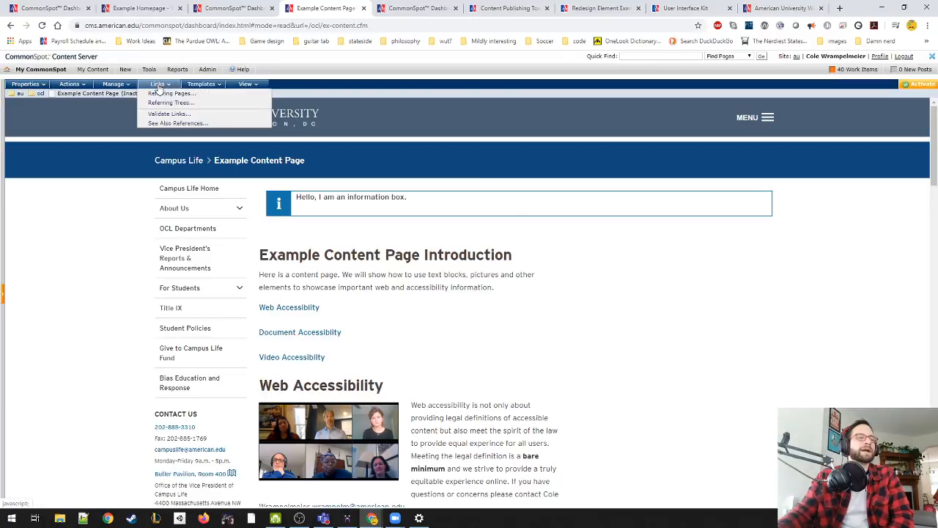
click(170, 93)
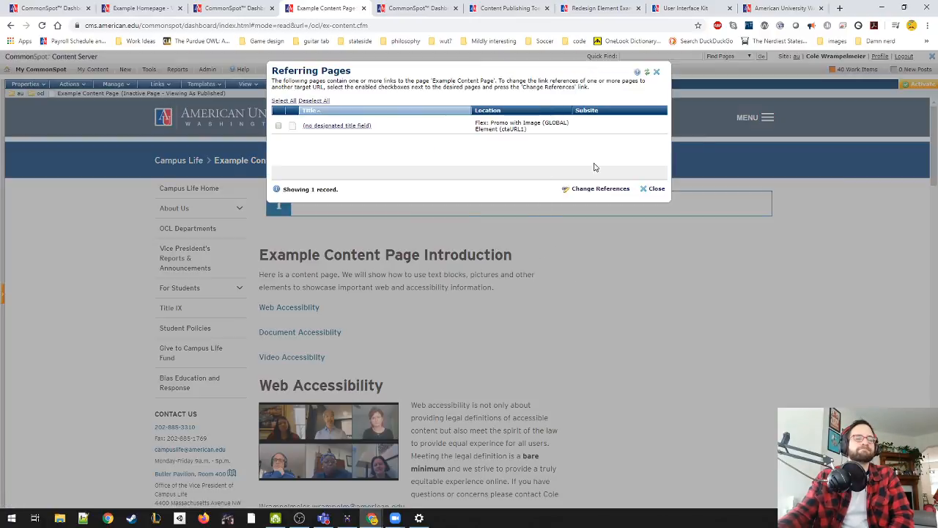
click(653, 190)
Step: Switch the Example Content Page to edit mode with all changes
click(245, 84)
click(286, 112)
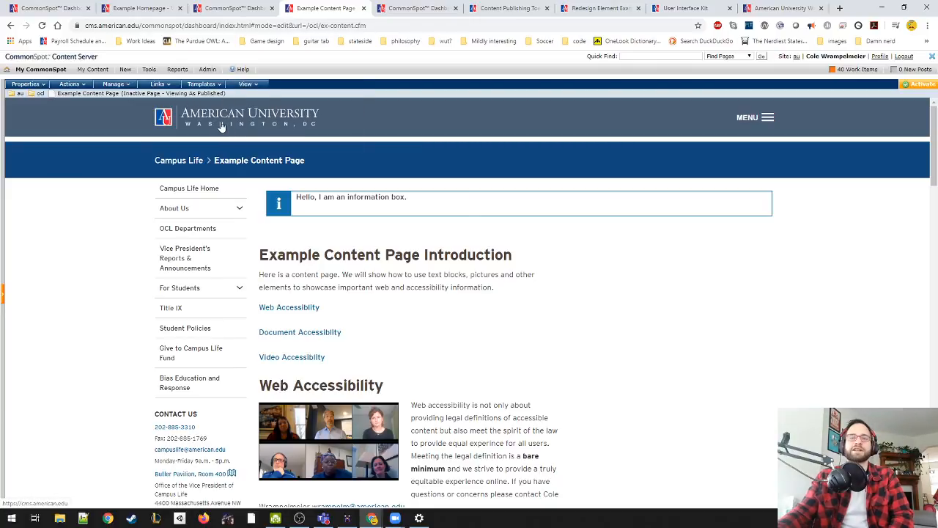
Step: List the pages referring to the Example Content Page and inspect the data of the referring Flex: Promo with Image element
click(158, 84)
click(170, 92)
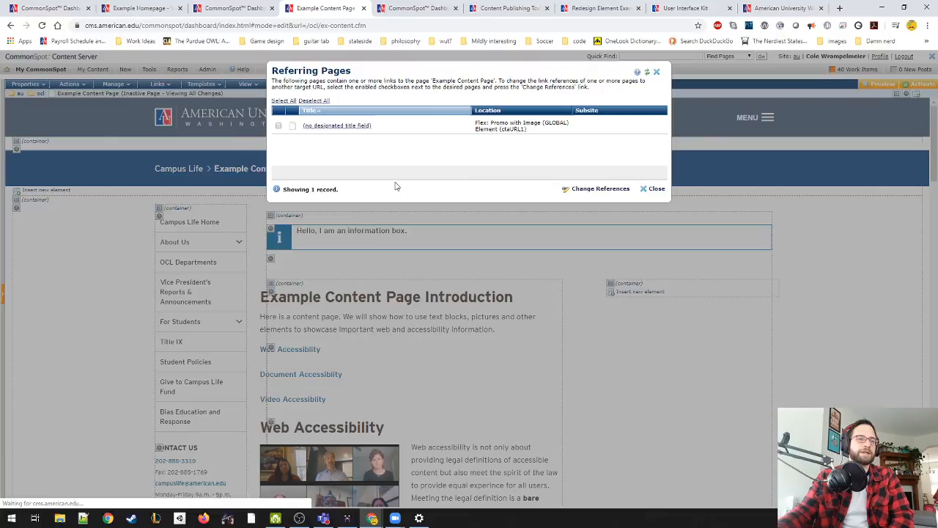
triple_click(539, 130)
click(456, 132)
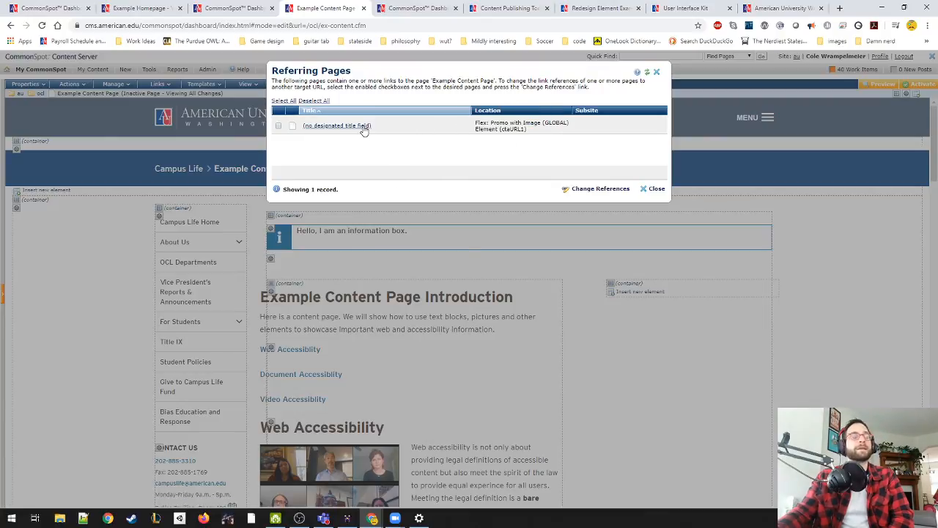
click(364, 128)
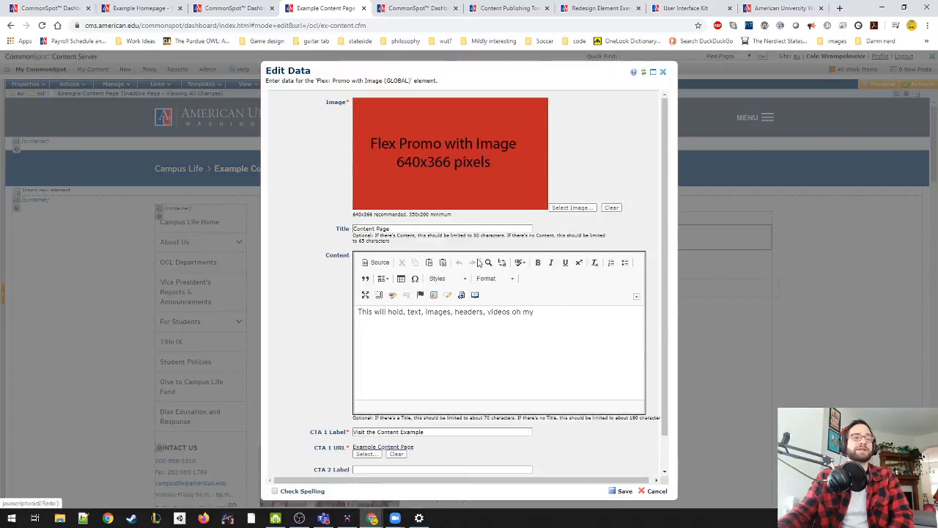
click(663, 71)
click(346, 128)
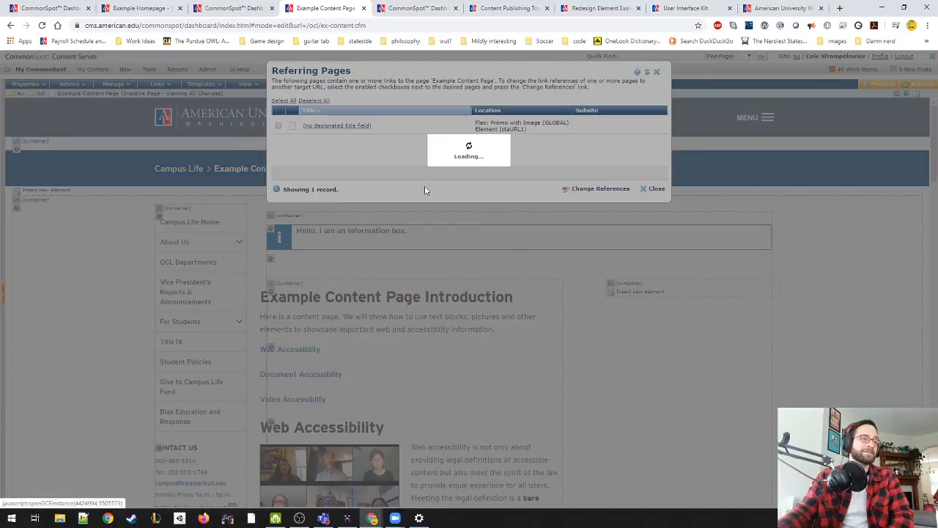
Step: Compare with the Example Homepage by viewing its "our content page" text link and the Content Page promo
scroll(484, 272, down, 1)
scroll(483, 272, up, 1)
key(ctrl+Page_Up)
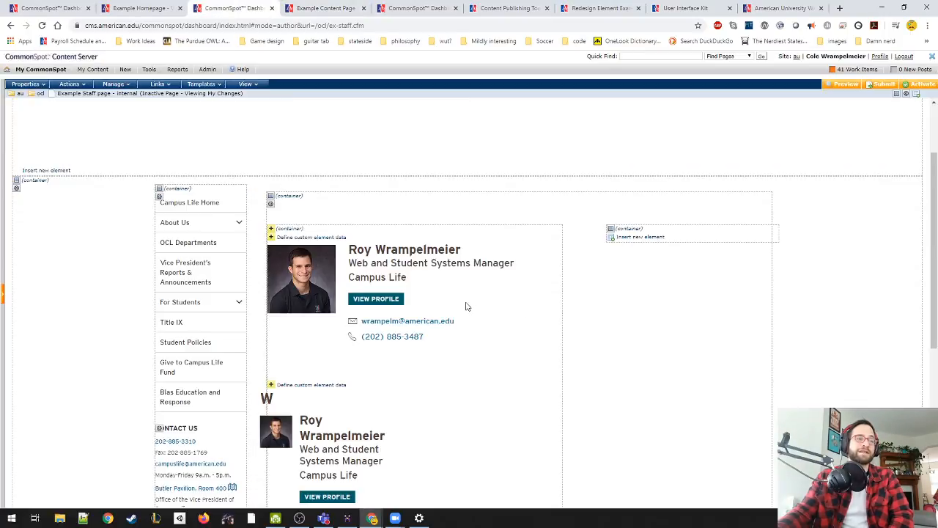
click(167, 6)
scroll(418, 352, down, 1)
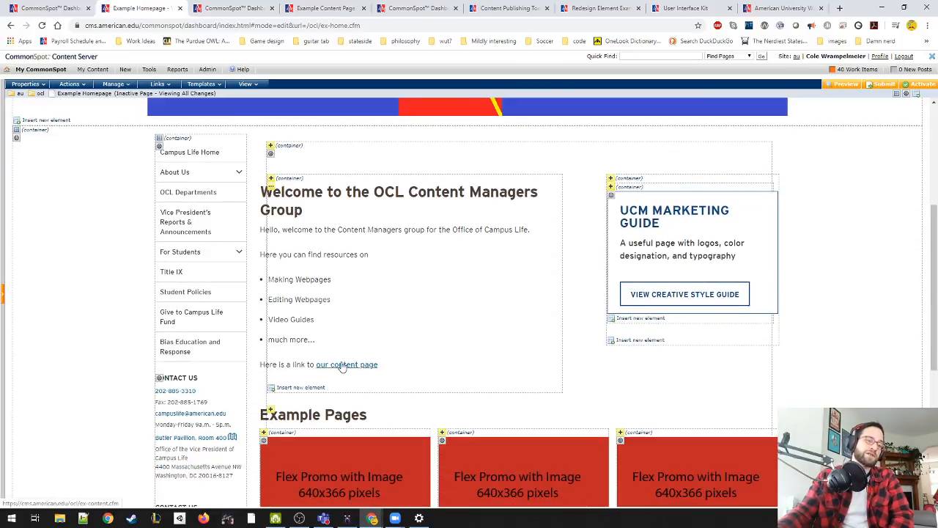
scroll(342, 365, down, 1)
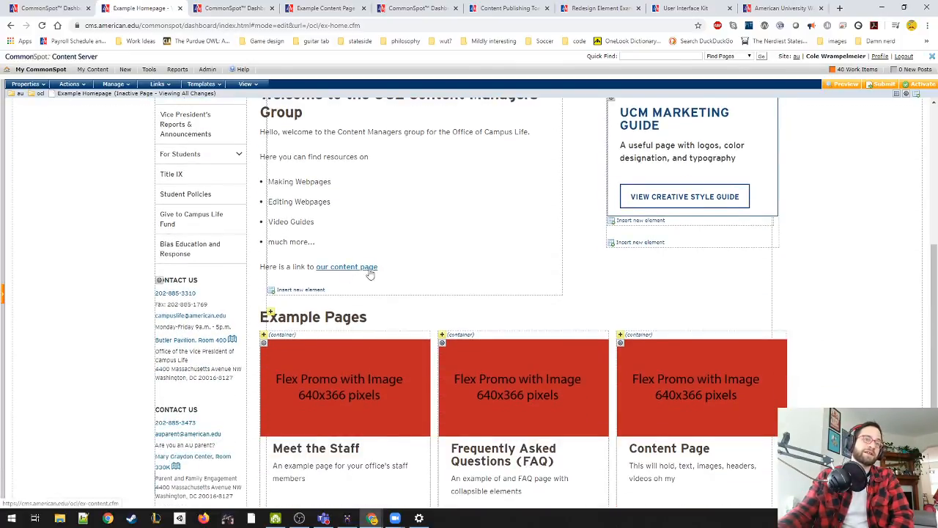
scroll(360, 269, up, 1)
Step: Back on the Example Content Page, review the referring promo's CTA 1 URL, cancel the data editor and close the list
click(236, 6)
click(326, 6)
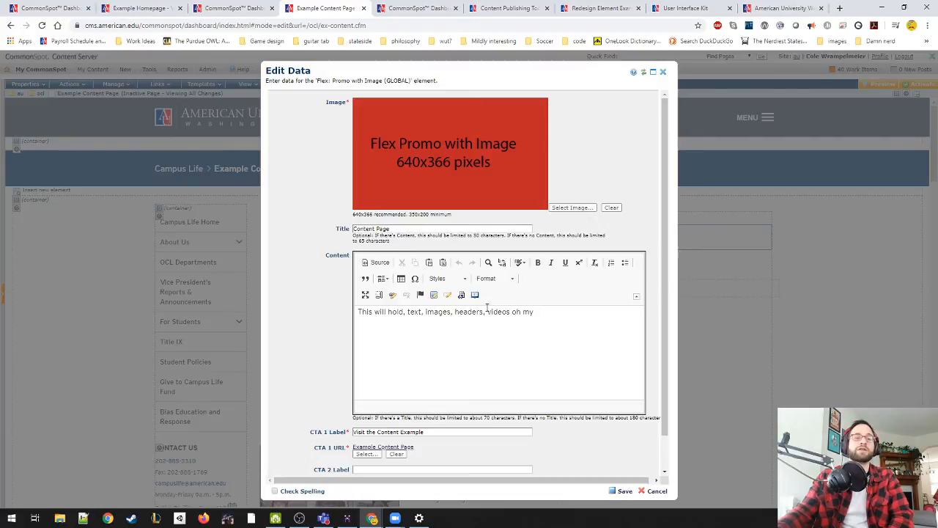
scroll(426, 408, down, 1)
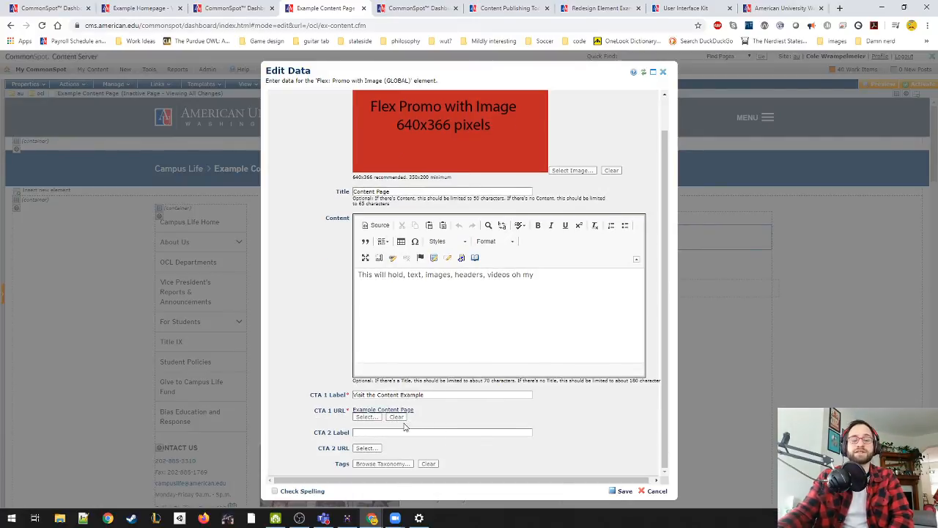
click(658, 491)
click(654, 190)
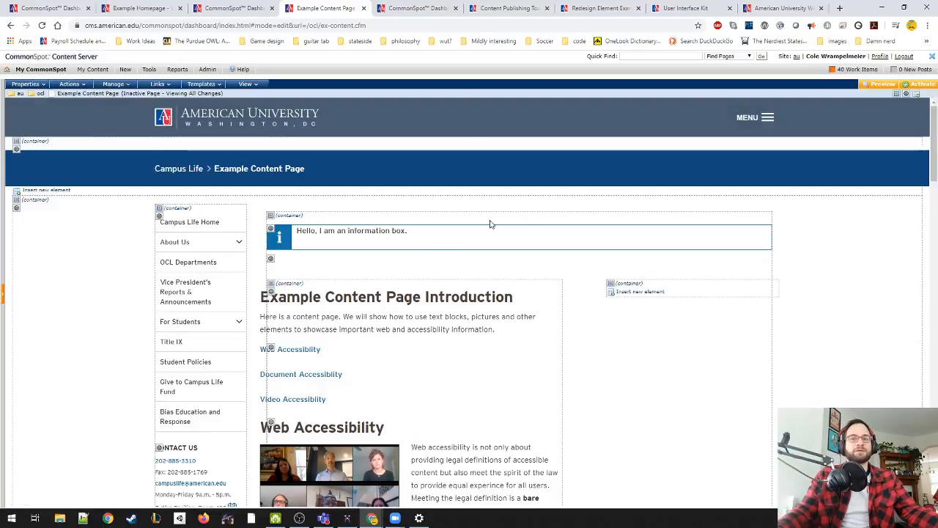
Step: Reopen the Example Content Page's Referring Pages list, review the entry and the option to change references, and close it
click(157, 85)
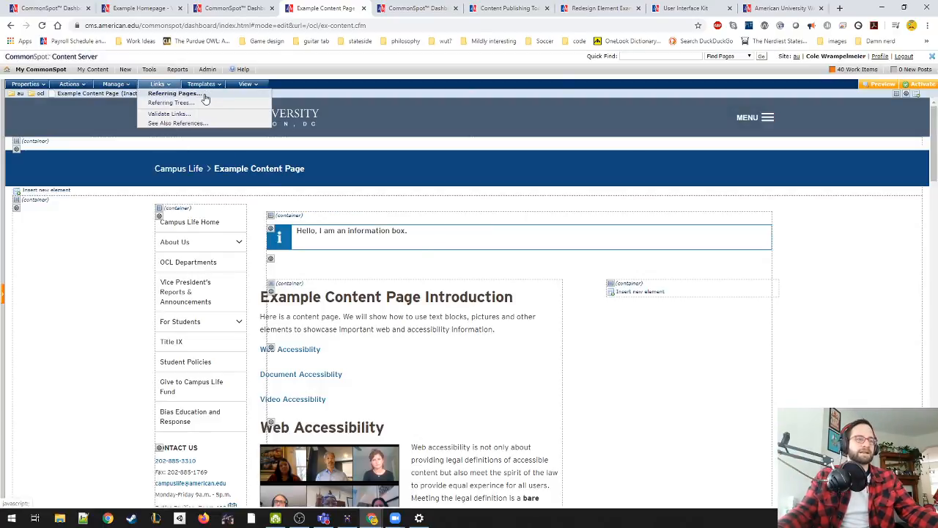
click(217, 96)
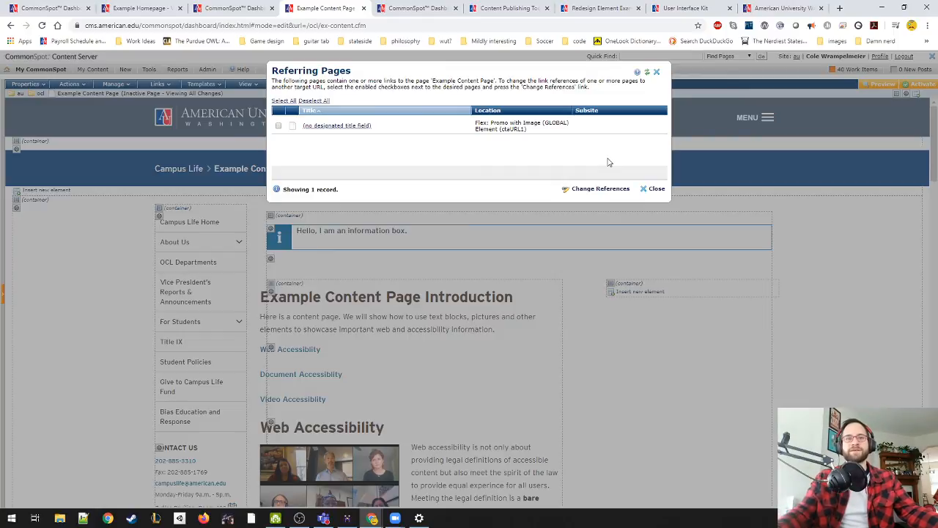
drag(588, 74, 590, 121)
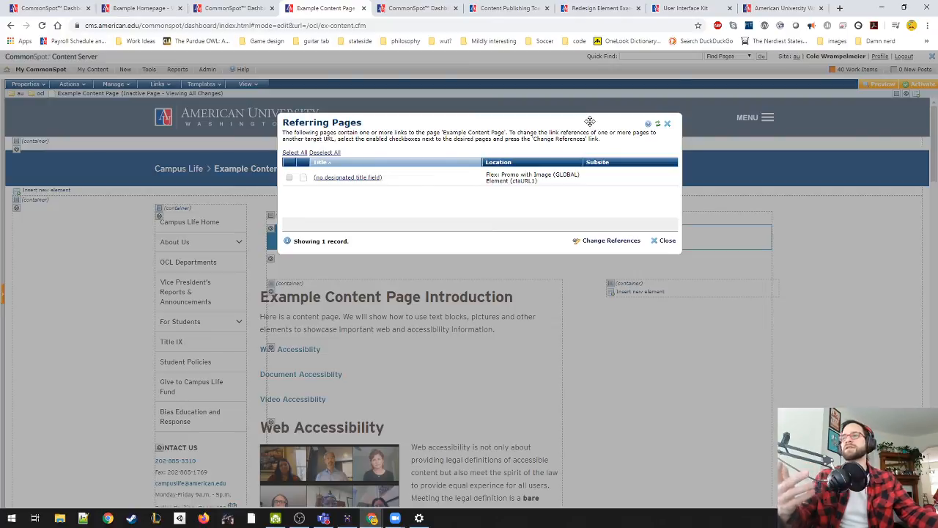
drag(577, 123, 569, 118)
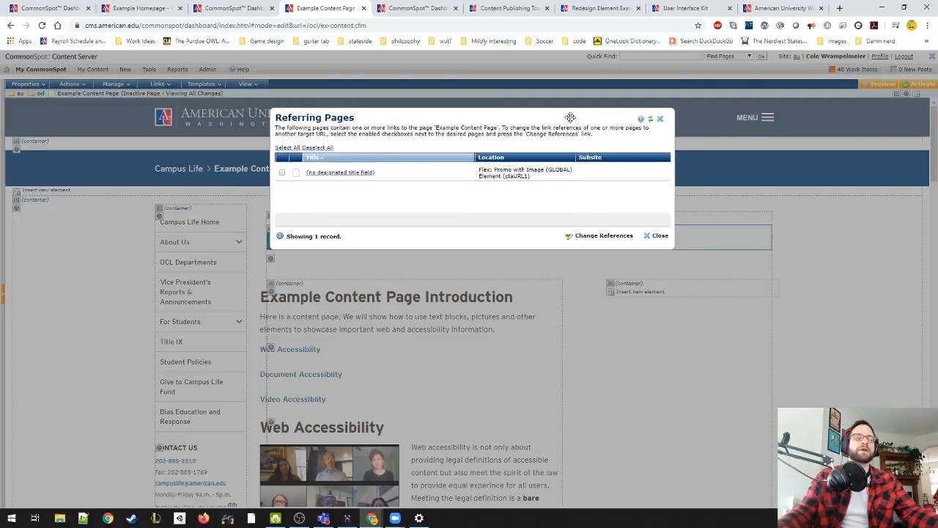
click(659, 237)
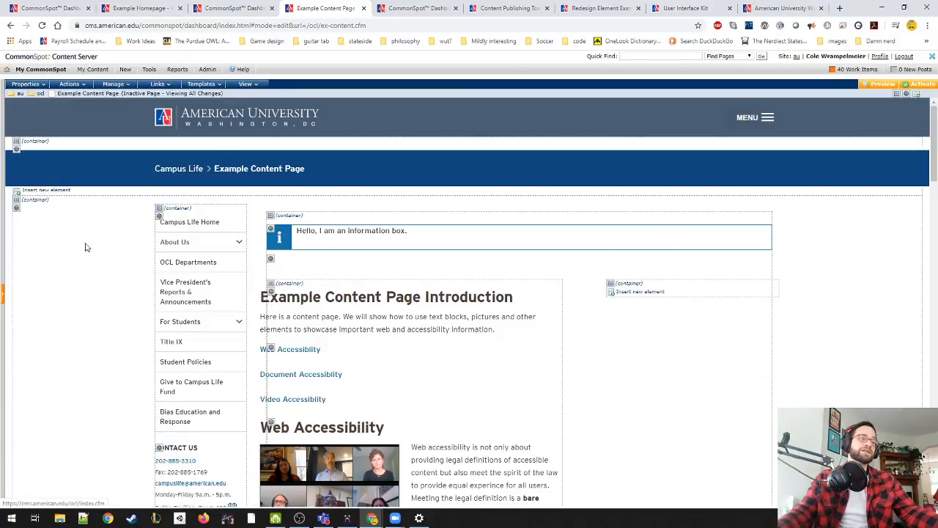
Step: Review the Example Content Page's Standard Properties, including publication and expiration dates, and leave them without saving
click(28, 83)
click(42, 95)
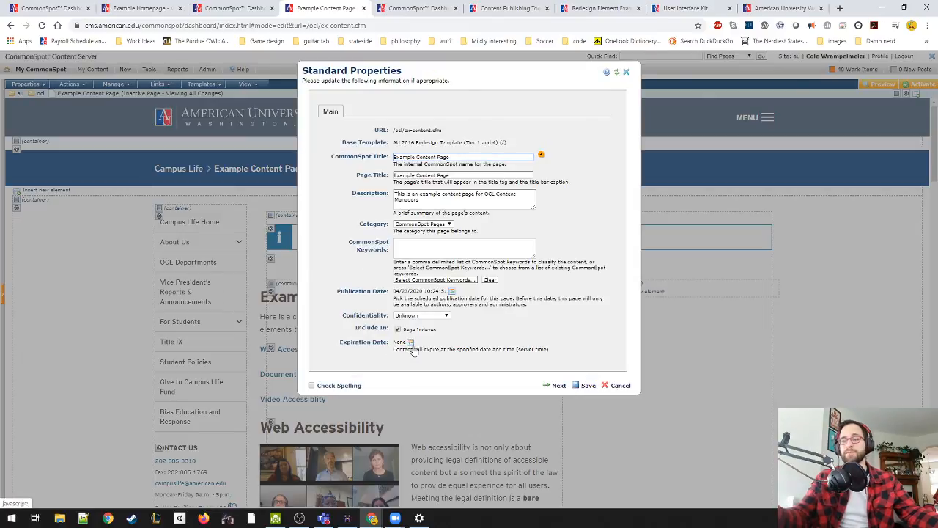
click(620, 385)
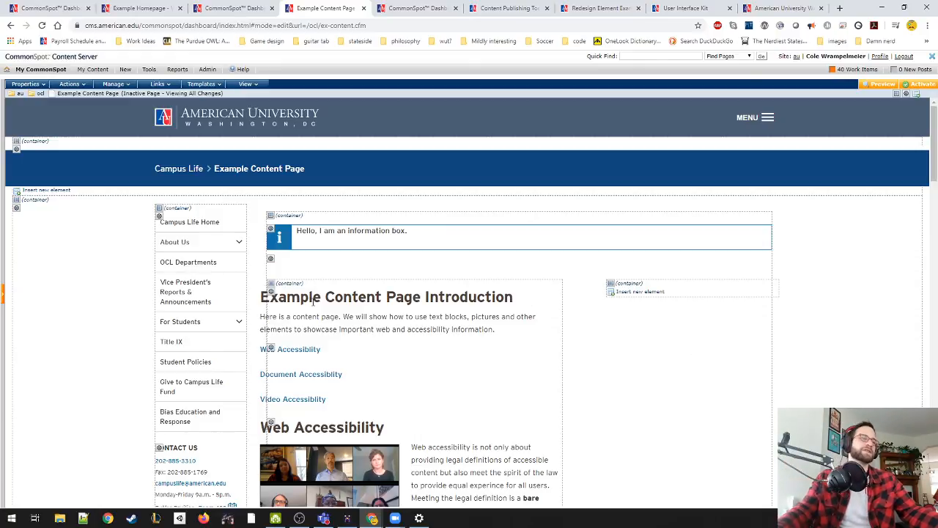
click(26, 84)
click(42, 96)
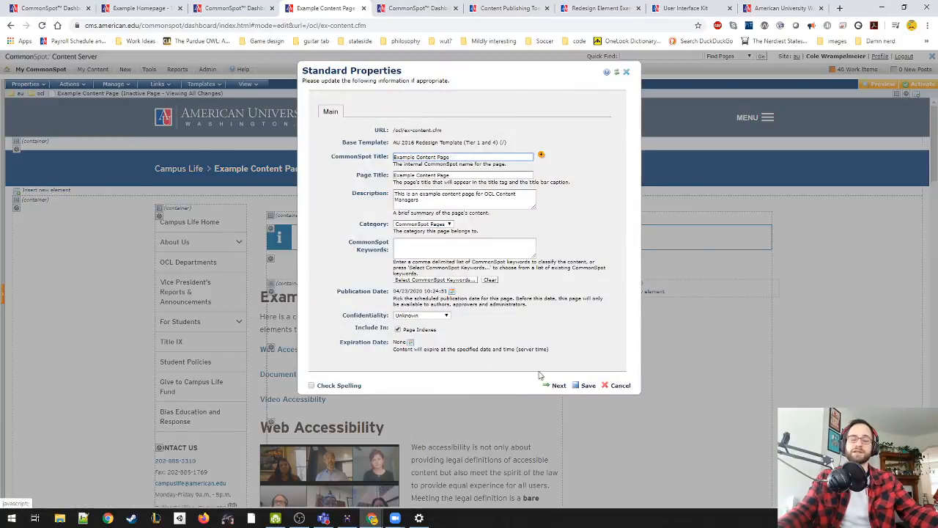
click(620, 385)
scroll(689, 385, down, 2)
scroll(693, 381, up, 2)
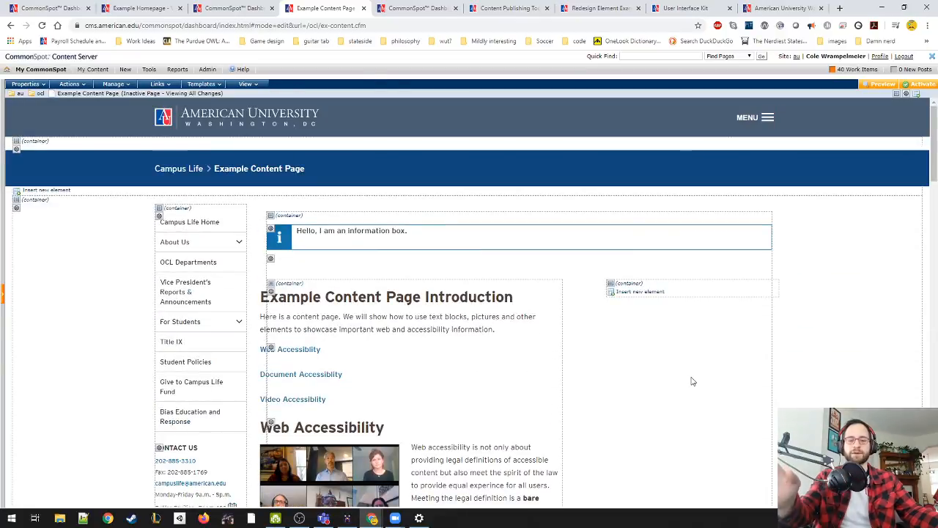
Step: Look through the Example Content Page from the introduction down to the tabbed container and Flex Promo Text box
scroll(693, 381, down, 20)
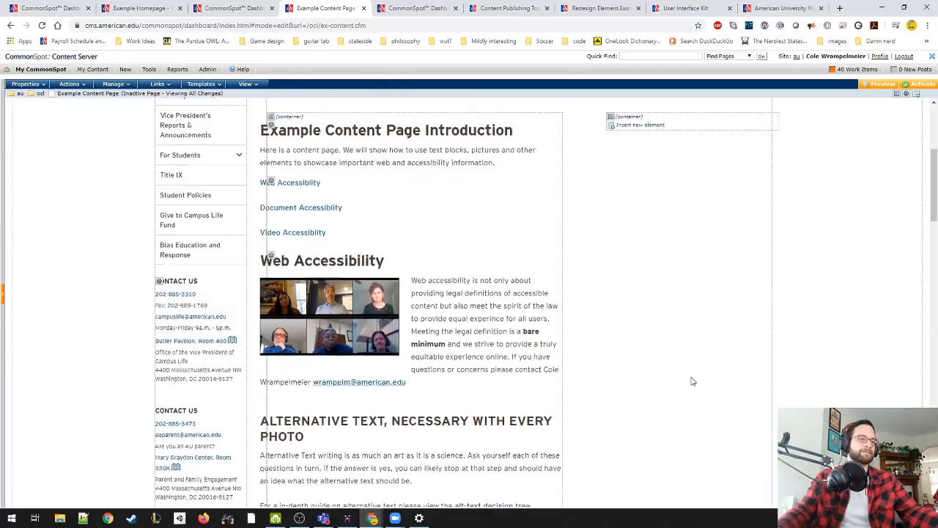
scroll(693, 381, down, 3)
scroll(693, 381, up, 4)
scroll(693, 381, down, 1)
scroll(693, 381, down, 3)
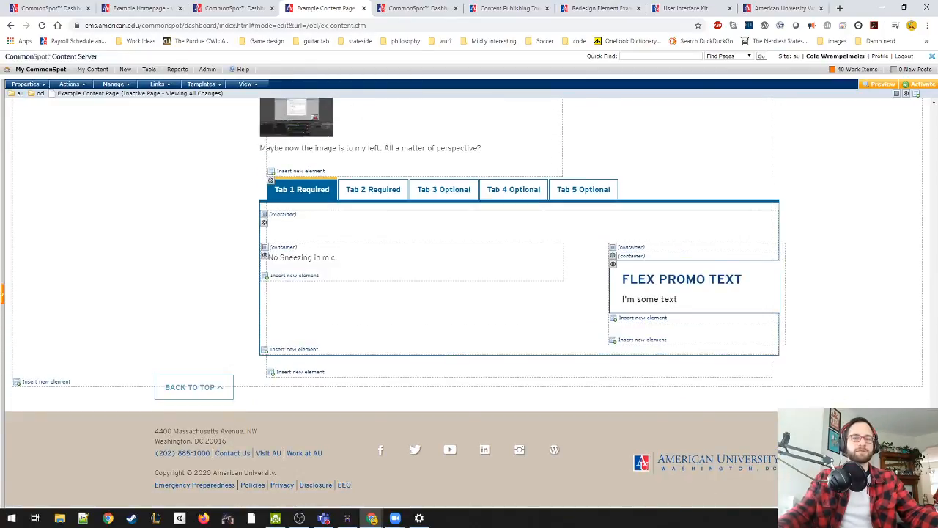
scroll(463, 286, up, 1)
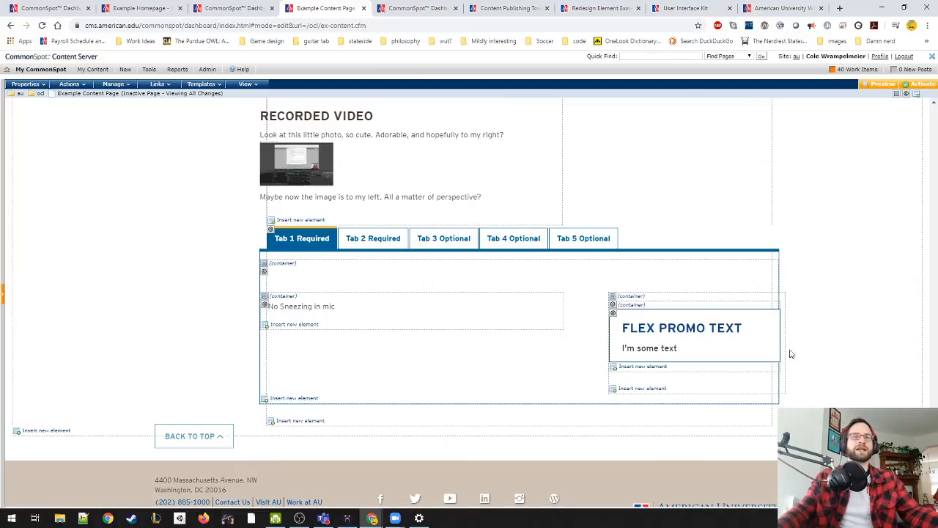
Step: Go to the Redesign Element Examples page and look into the Documentation and Best Practices sections of its side navigation
click(686, 8)
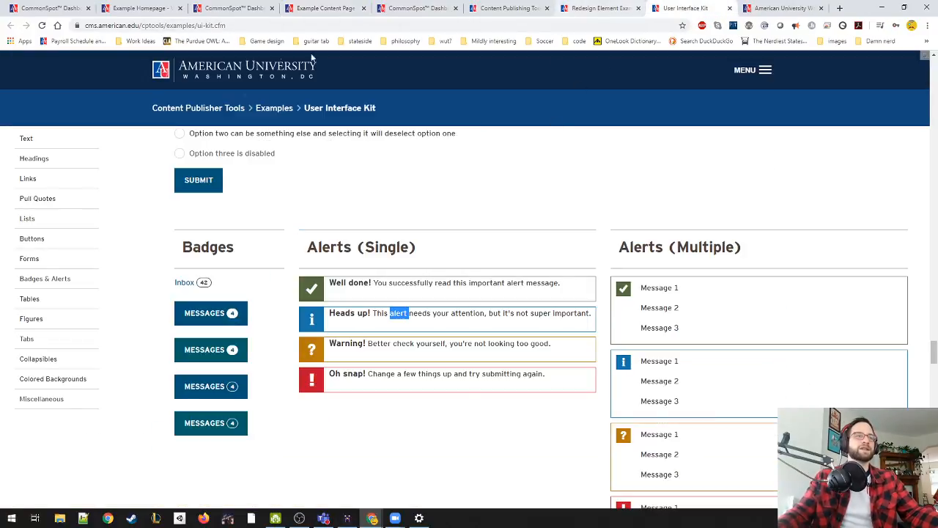
click(597, 8)
scroll(185, 157, up, 15)
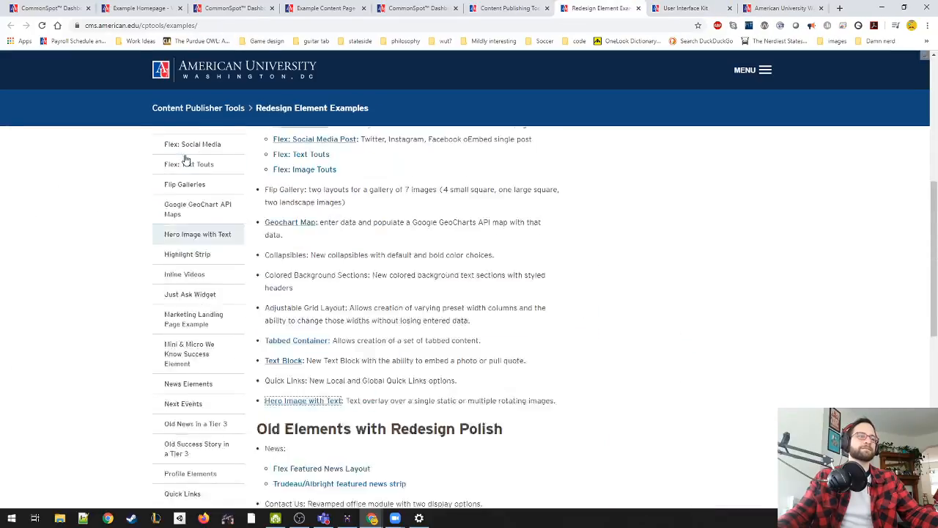
click(222, 252)
click(230, 233)
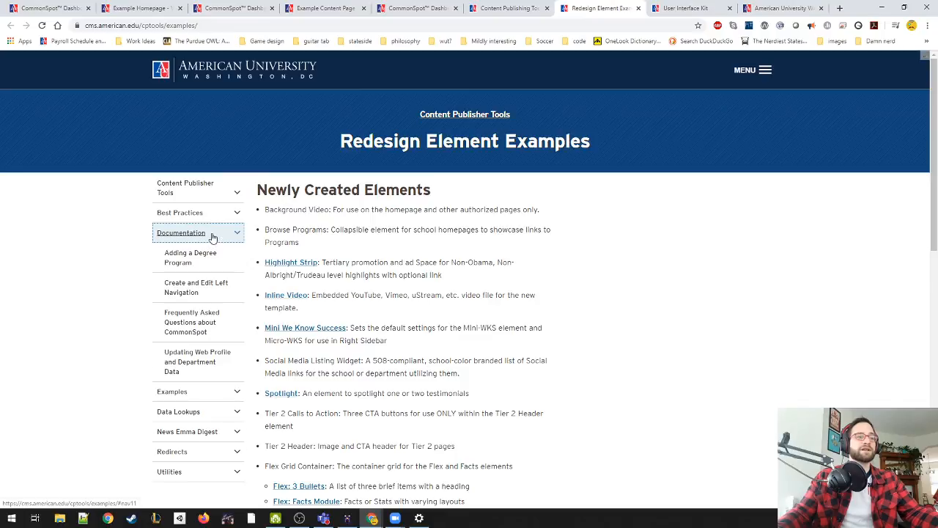
click(212, 235)
click(212, 213)
click(212, 213)
Step: Browse the Examples section of the side navigation and view the User Interface Kit page
click(213, 253)
scroll(215, 289, down, 5)
scroll(216, 290, down, 5)
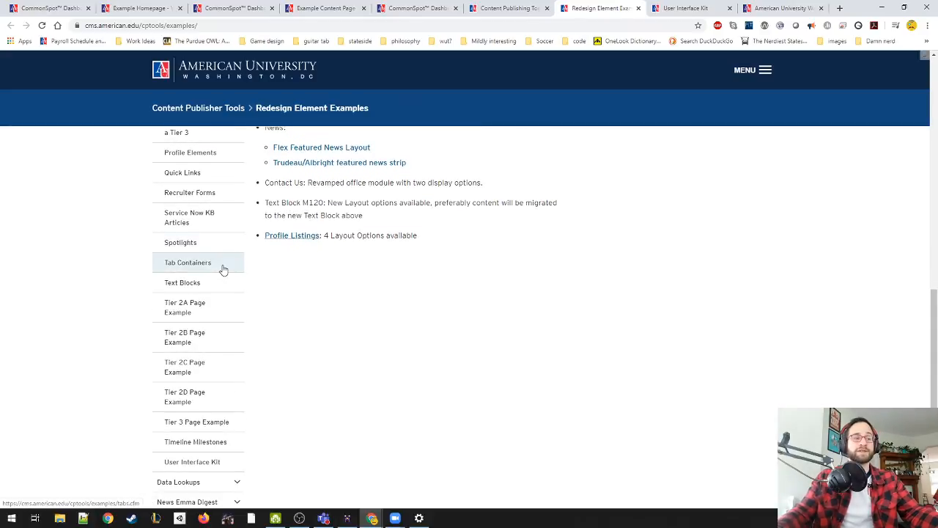
scroll(224, 273, down, 4)
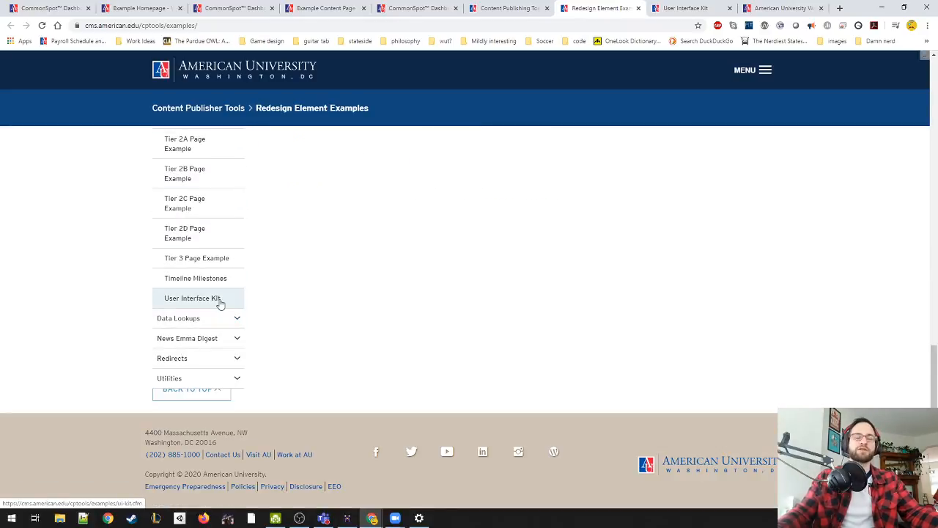
click(220, 299)
scroll(553, 230, up, 3)
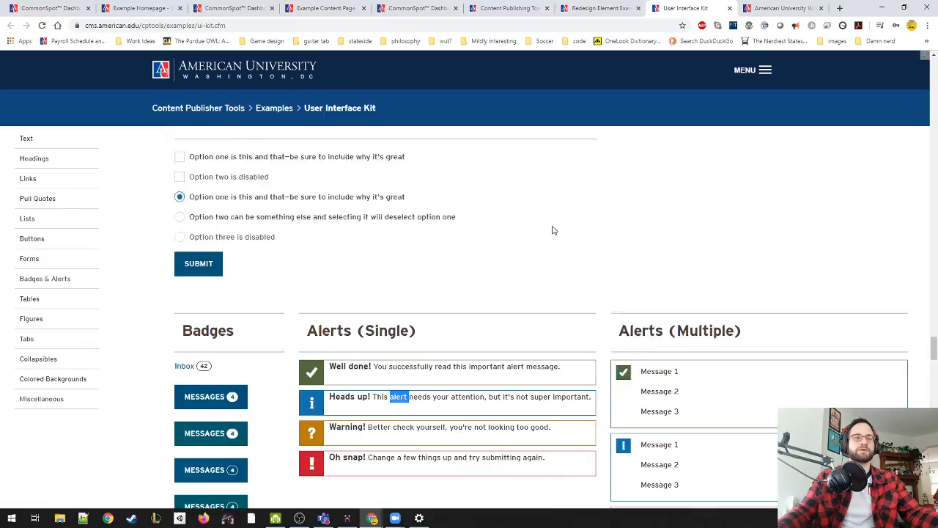
scroll(510, 271, up, 8)
Step: Return to the Example Staff page in CommonSpot, review its Standard Properties and cancel without saving
key(ctrl+shift+Tab)
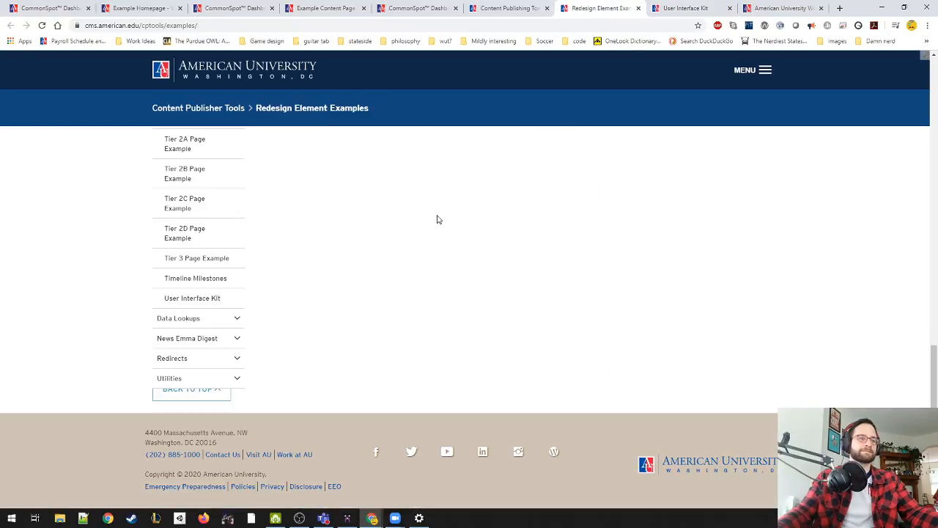
scroll(248, 330, up, 5)
click(305, 7)
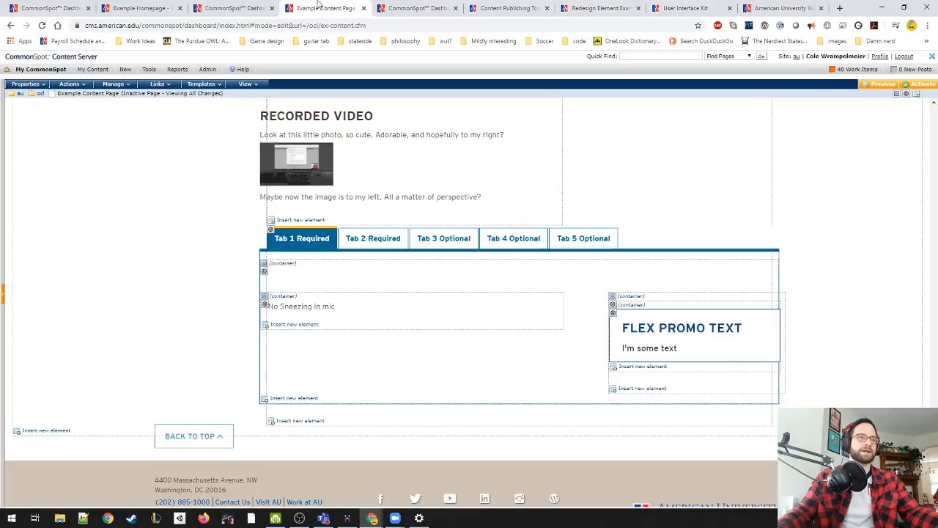
click(240, 8)
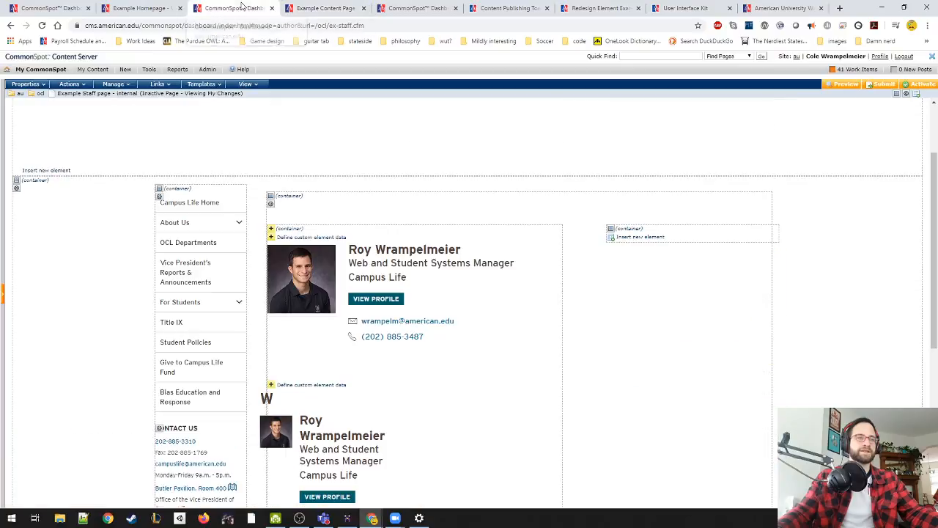
click(26, 83)
click(33, 96)
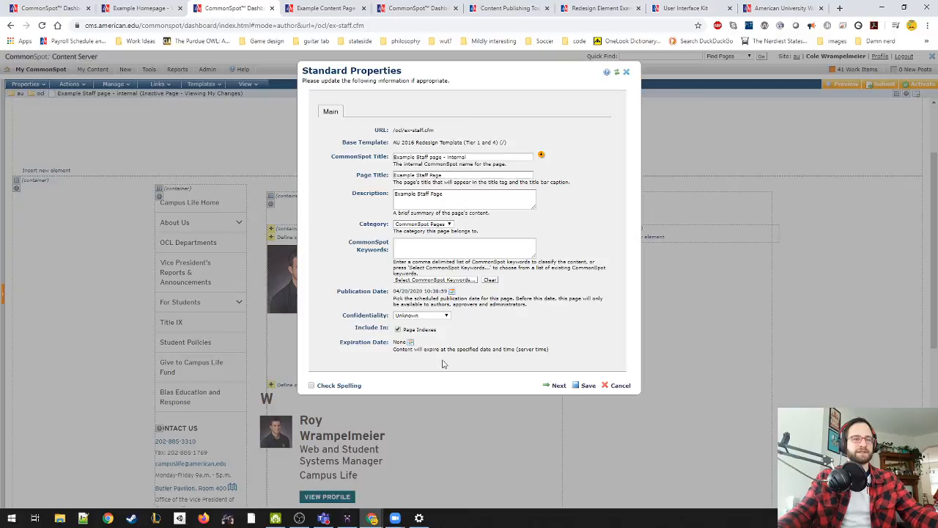
click(621, 386)
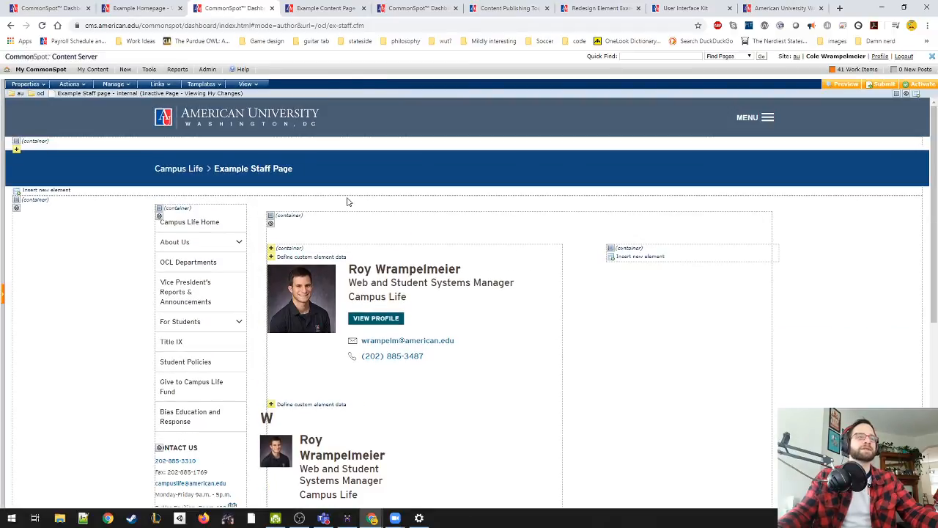
Step: Check the Example Staff page's Referring Pages list and close it
click(158, 84)
click(172, 93)
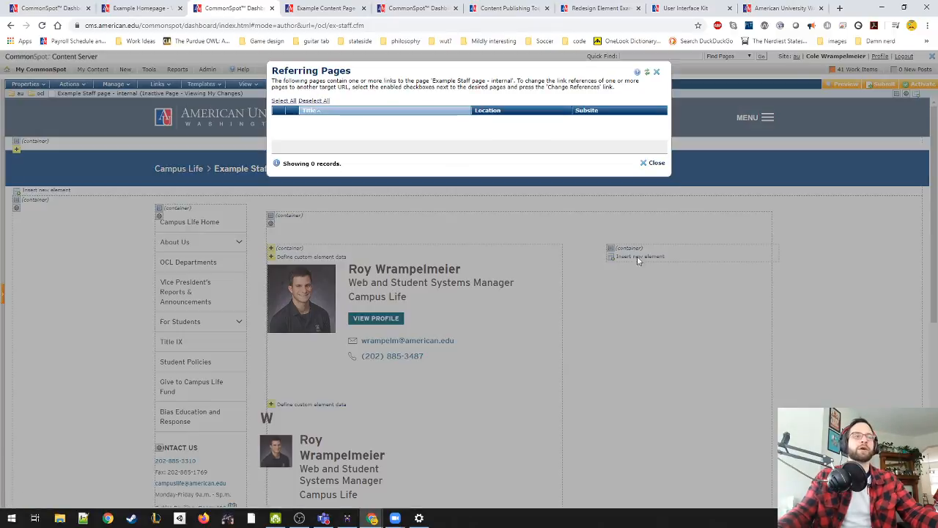
click(651, 162)
Step: Return to the Example Content Page and view it from the beginning
click(340, 7)
scroll(433, 295, up, 10)
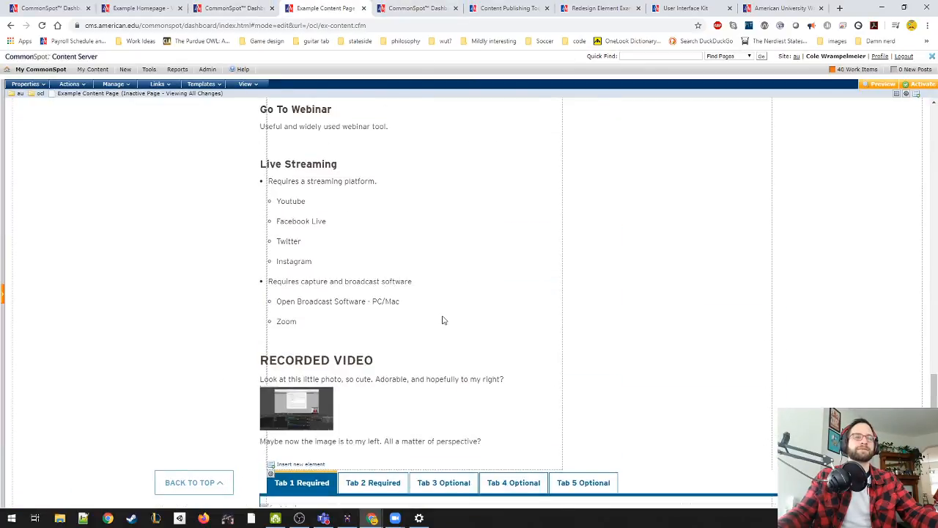
scroll(431, 303, up, 15)
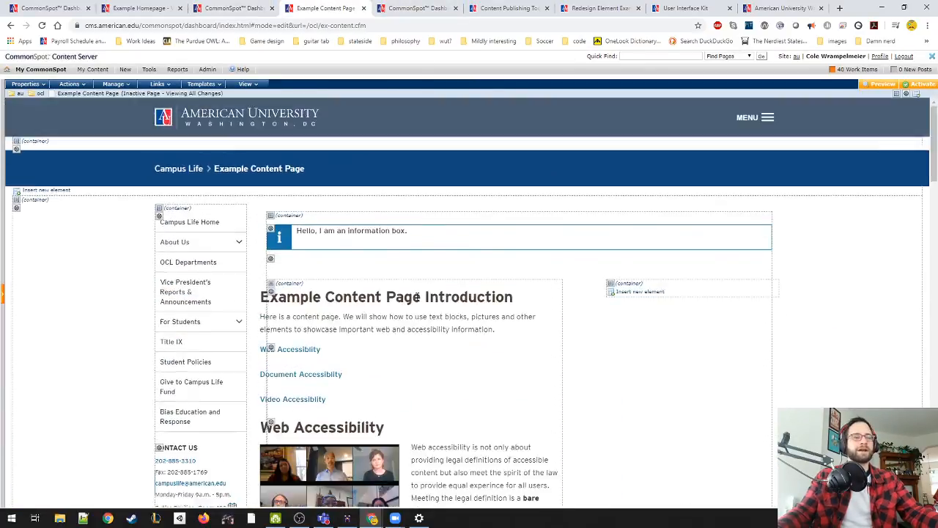
click(299, 519)
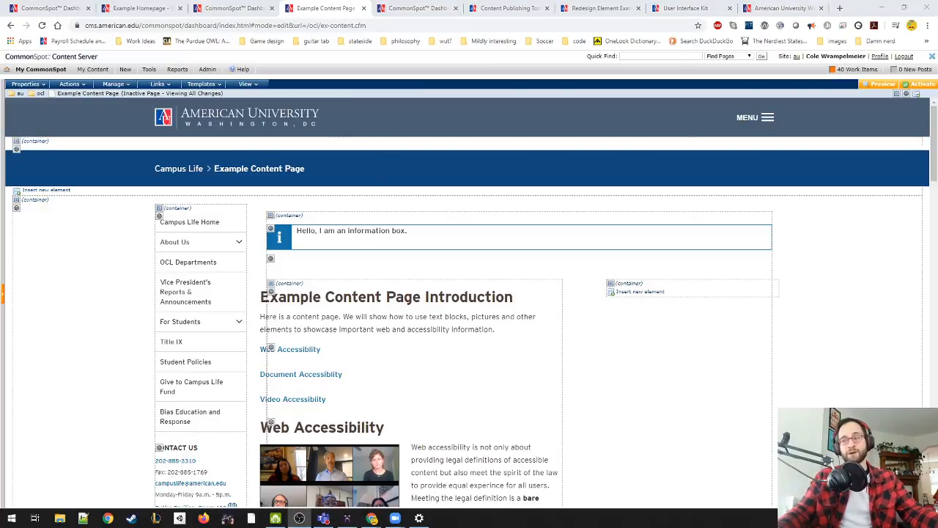